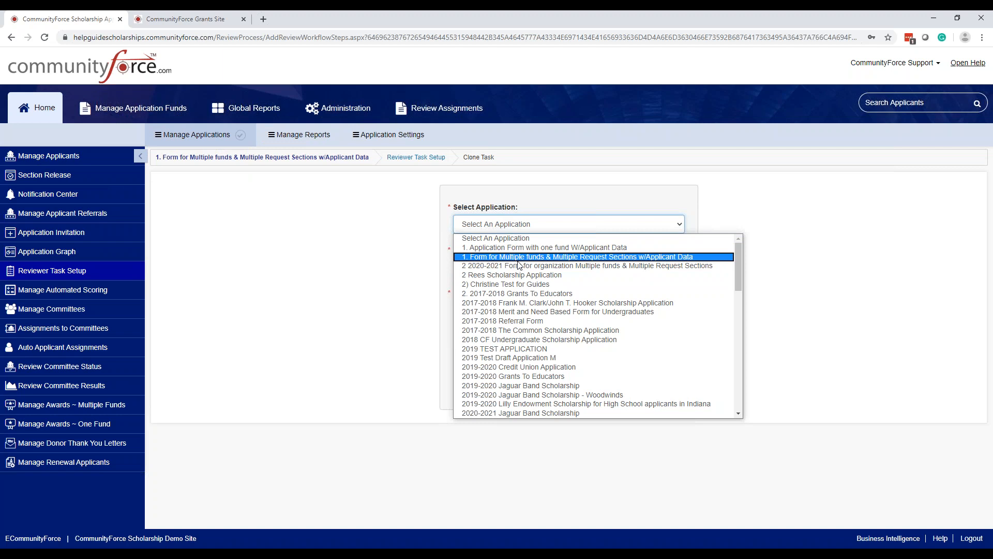
pyautogui.click(522, 251)
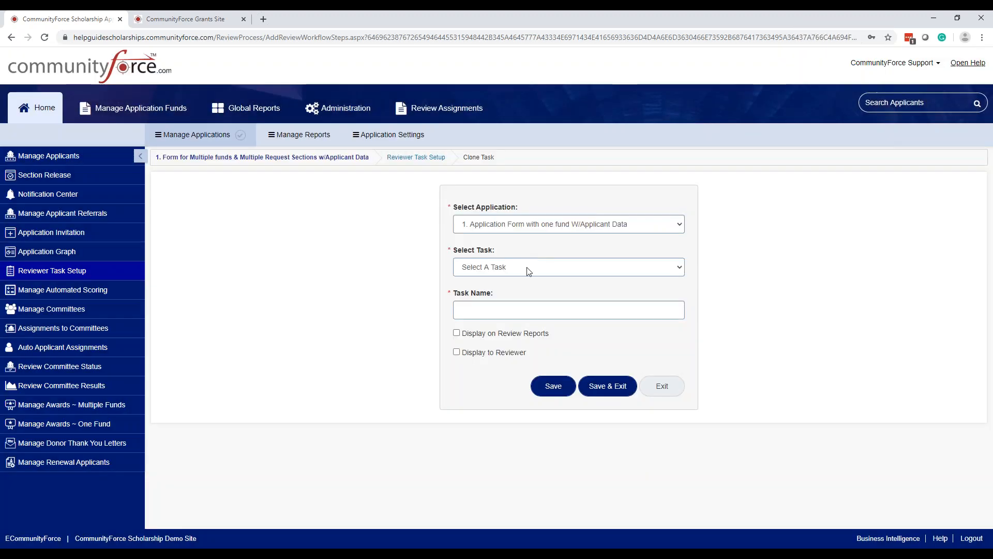
pyautogui.click(530, 269)
pyautogui.click(532, 292)
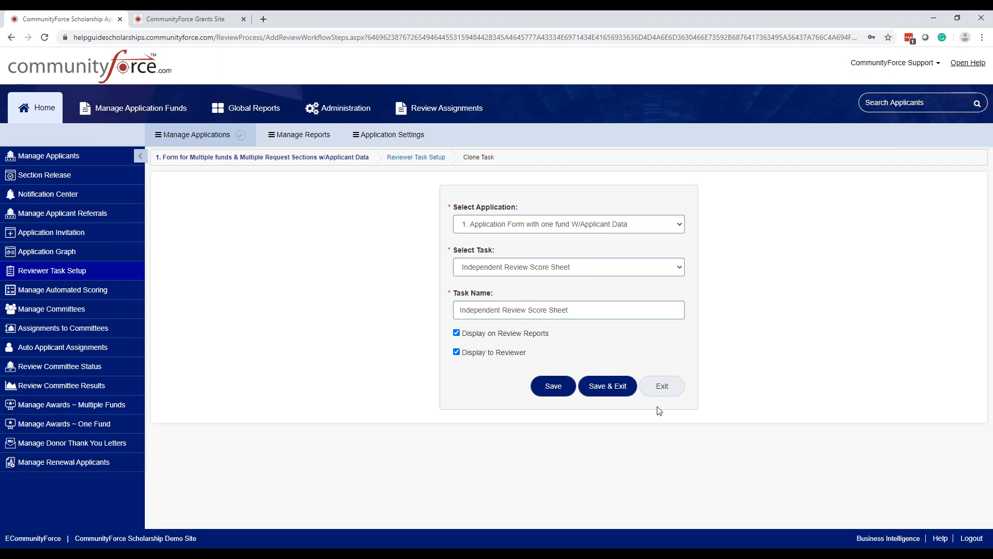
pyautogui.click(611, 389)
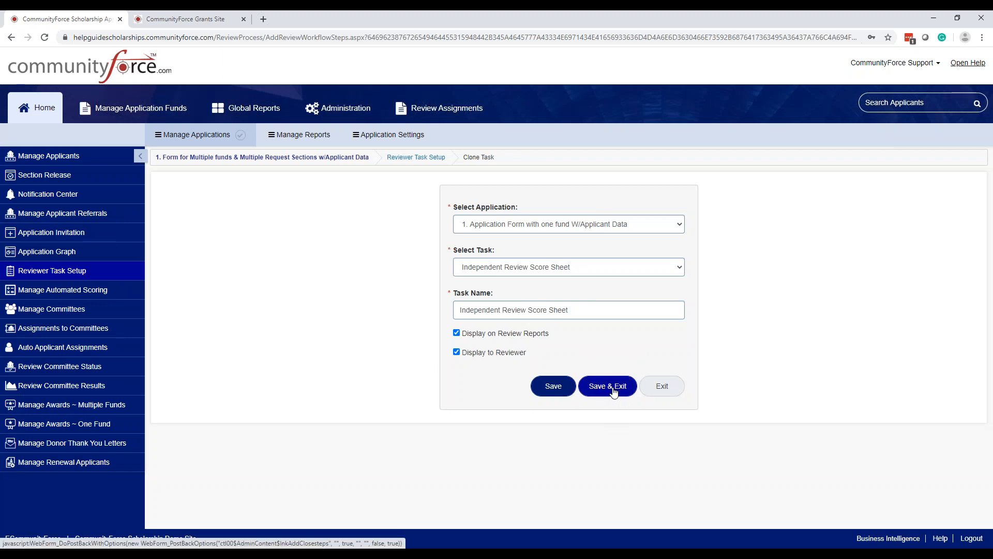
pyautogui.click(671, 388)
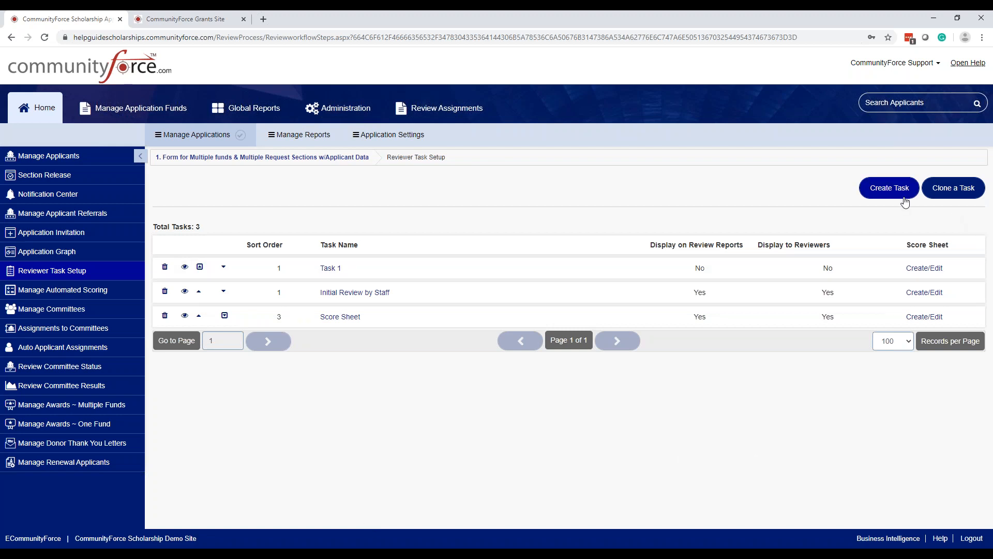
# Create a new reviewer task named "Test Review"
pyautogui.click(888, 190)
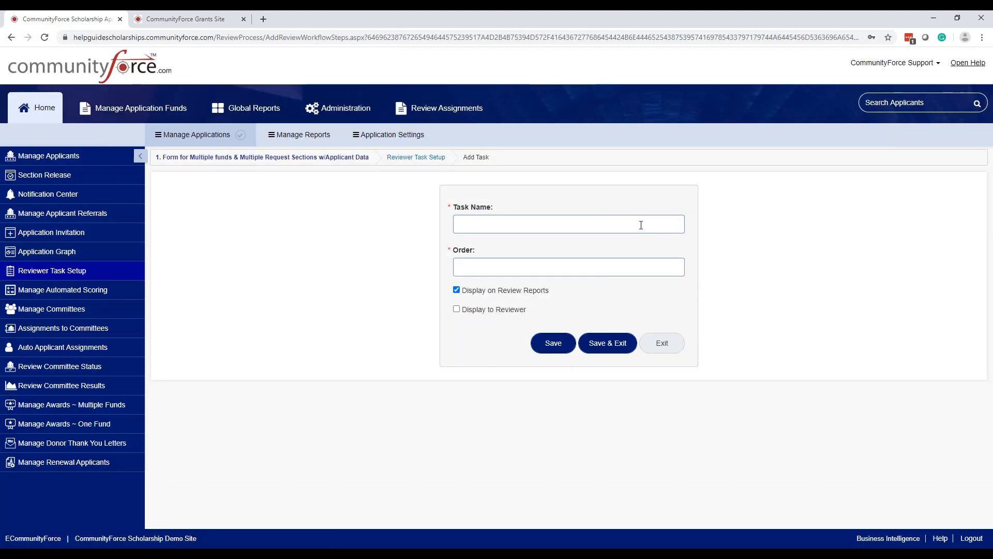
pyautogui.click(641, 225)
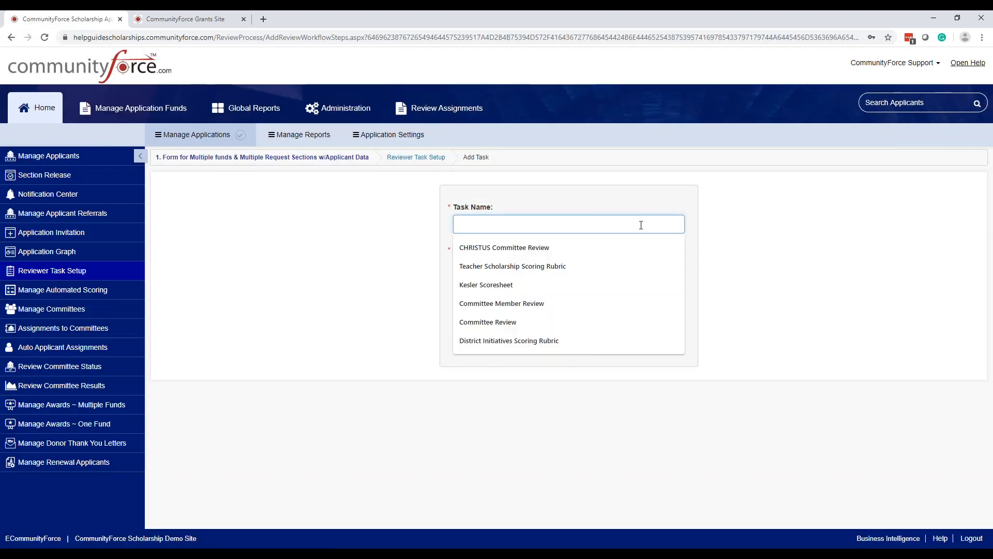
pyautogui.write('Test ')
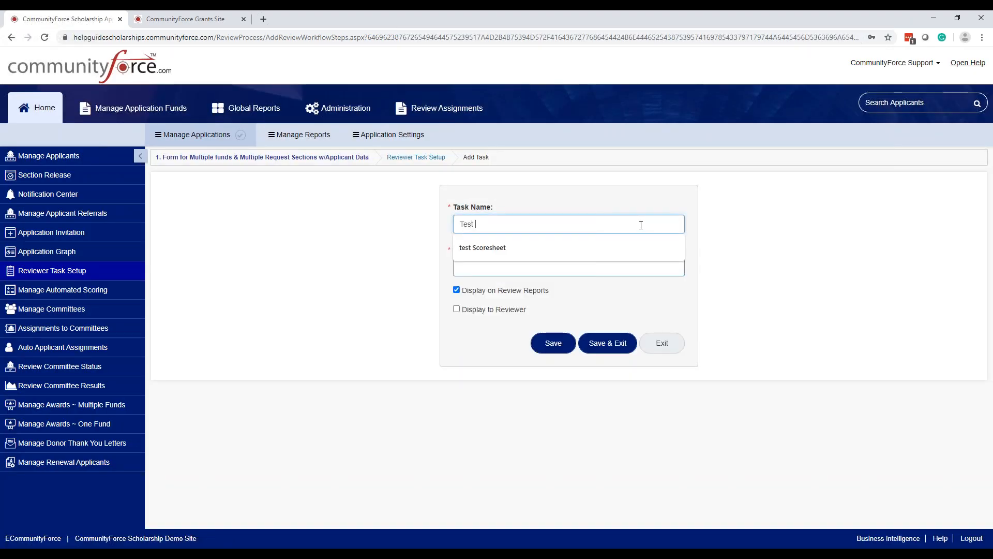
pyautogui.write('REvie')
pyautogui.press('BackSpace')
pyautogui.press('BackSpace')
pyautogui.press('BackSpace')
pyautogui.press('BackSpace')
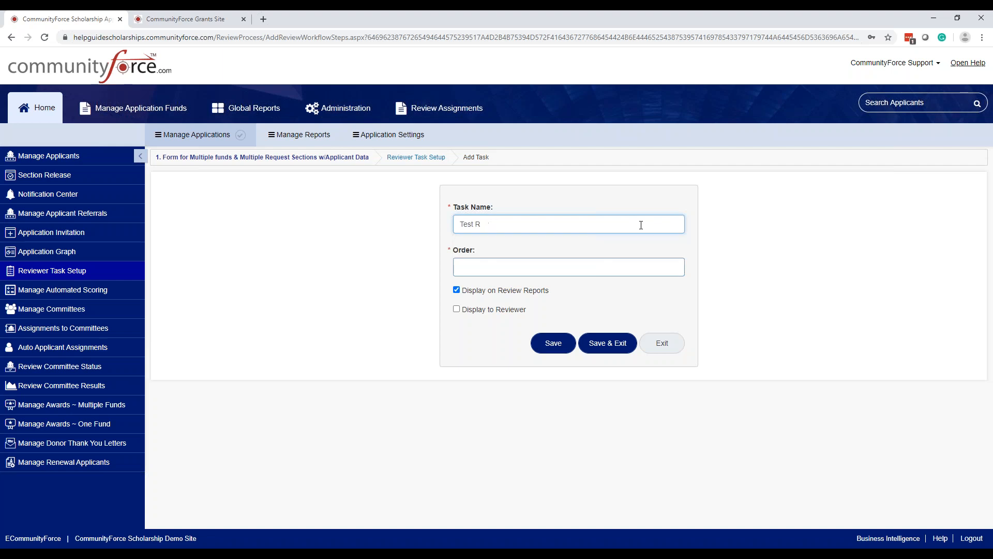
pyautogui.write('eview')
# Set the new task's order to 4
pyautogui.click(514, 267)
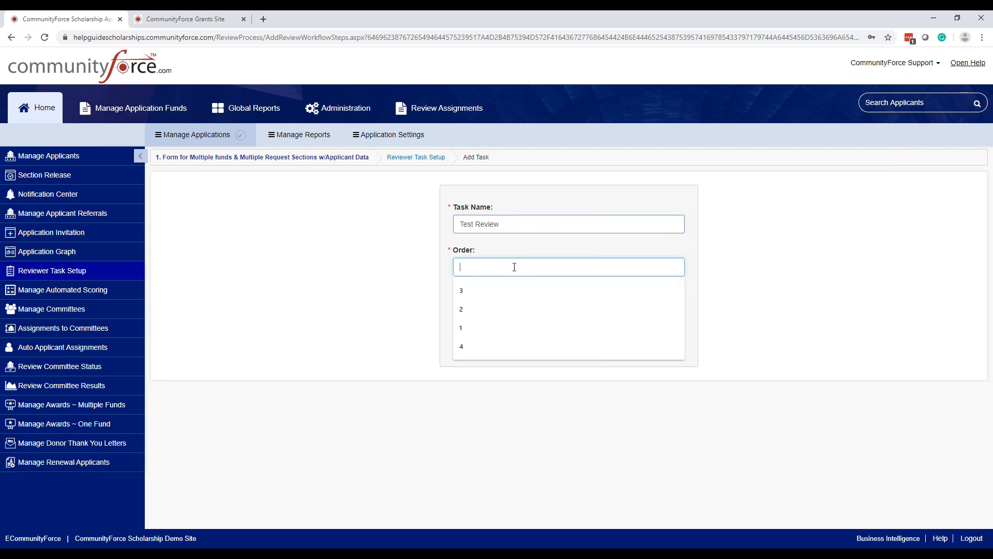
pyautogui.click(500, 272)
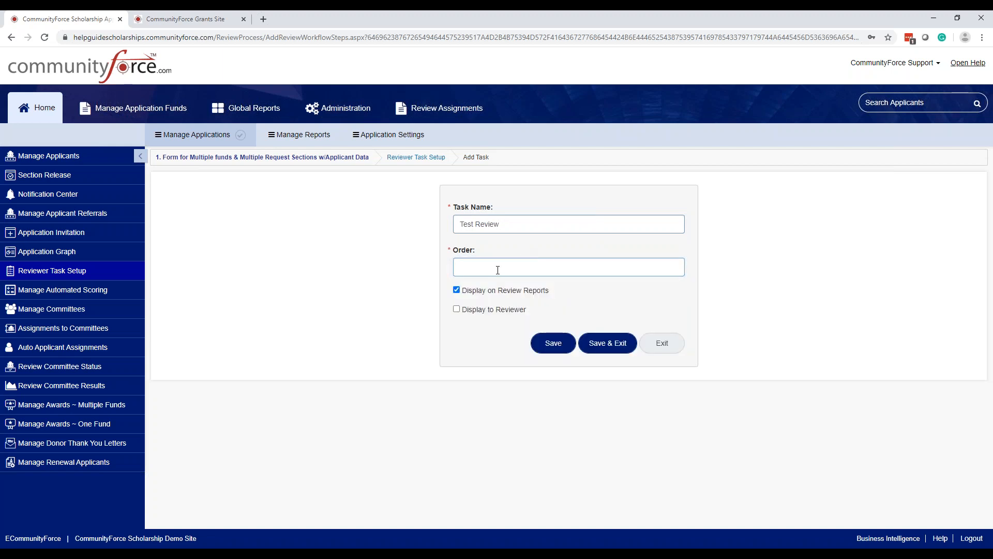
pyautogui.click(499, 269)
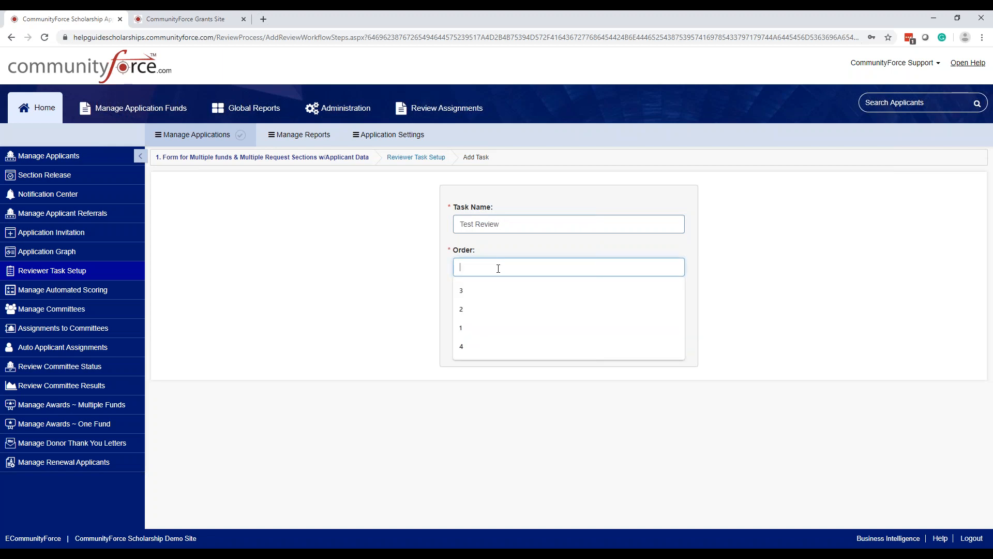
pyautogui.click(486, 291)
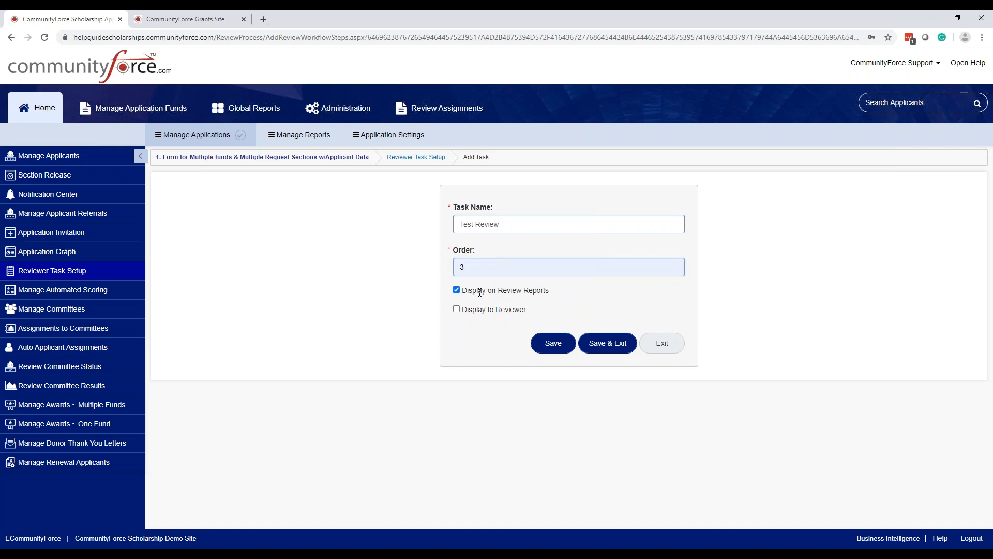
pyautogui.moveTo(481, 269); pyautogui.dragTo(450, 265)
pyautogui.write('4')
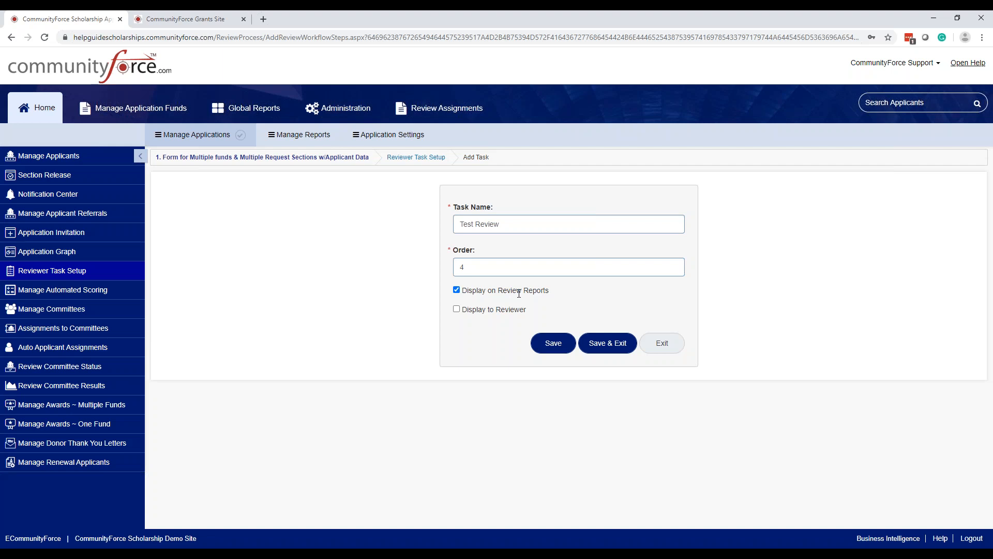
# Enable displaying the task to reviewers, and save it and return to the task list
pyautogui.click(458, 310)
pyautogui.click(457, 309)
pyautogui.click(457, 309)
pyautogui.click(456, 309)
pyautogui.click(607, 344)
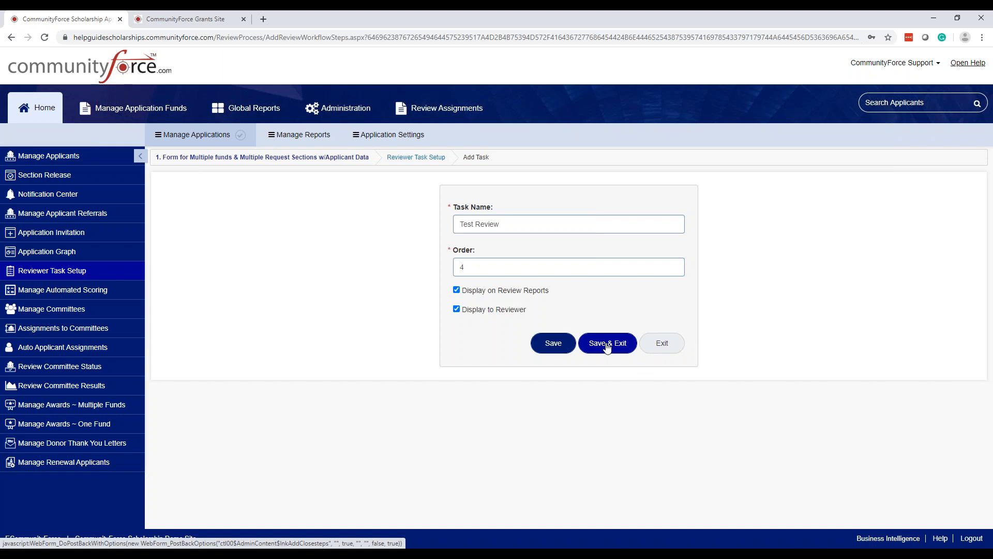
pyautogui.click(607, 347)
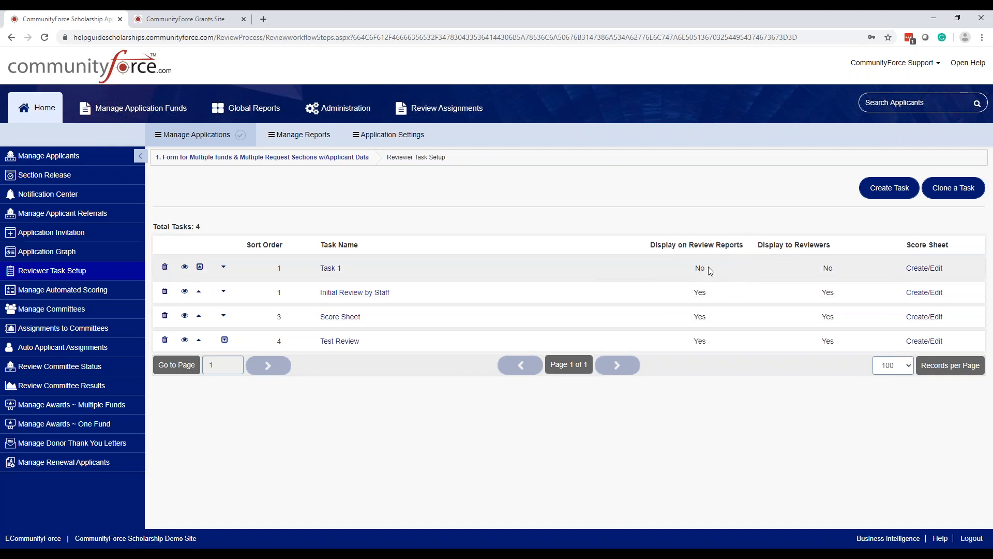
# Set Task 1 to display on review reports and to reviewers, and save the change
pyautogui.click(331, 269)
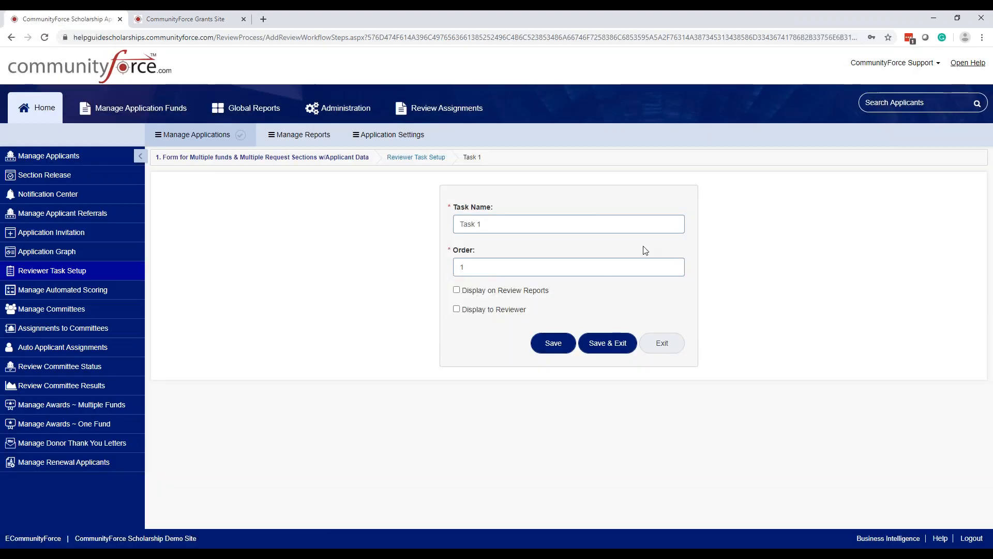
pyautogui.click(456, 289)
pyautogui.click(457, 309)
pyautogui.click(619, 336)
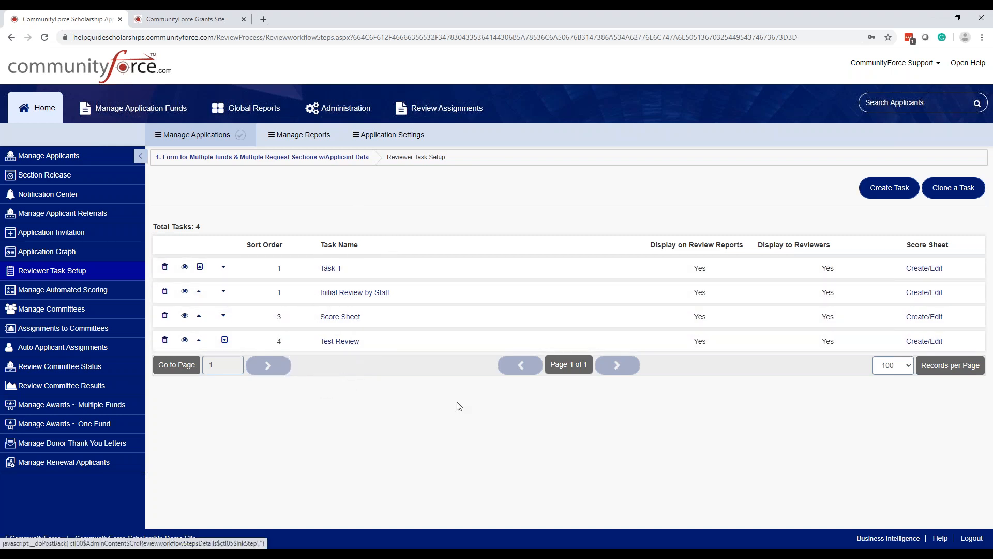
# Open the score sheet questions of the Score Sheet task for editing
pyautogui.click(931, 343)
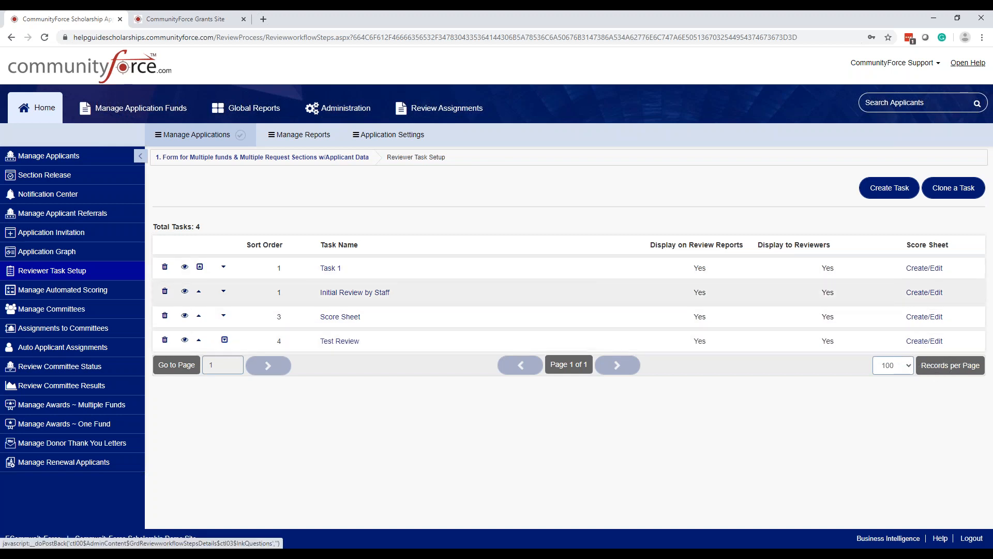
pyautogui.click(924, 318)
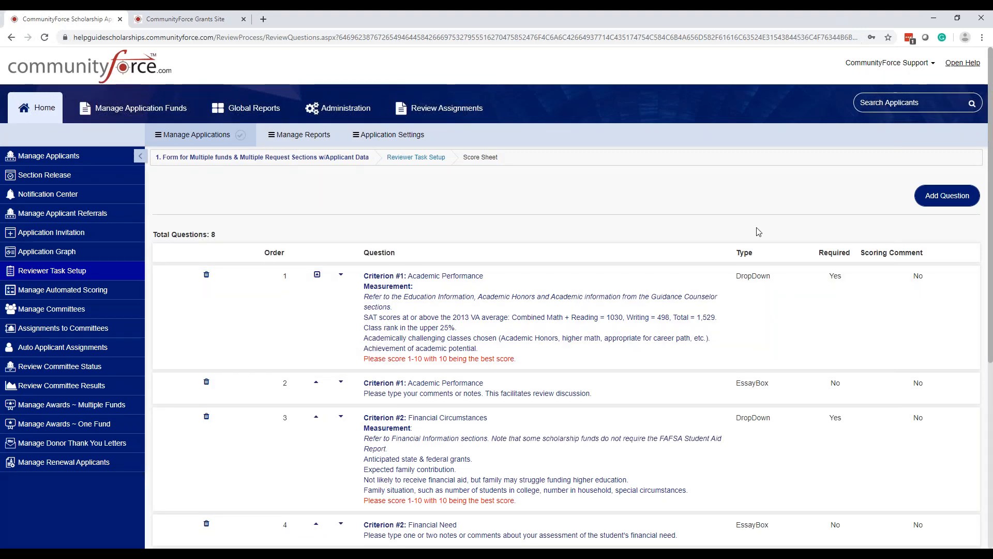
pyautogui.scroll(-2, 574, 223)
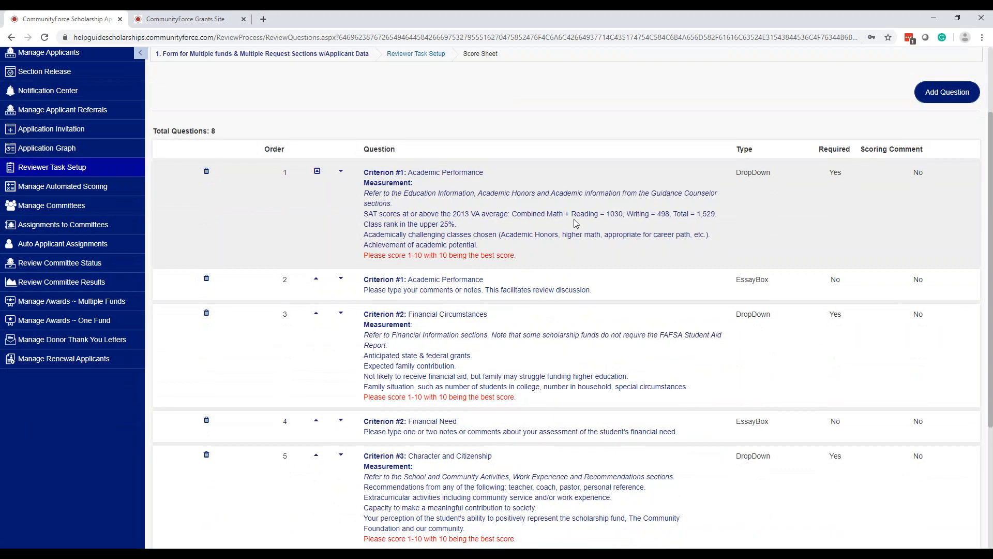
pyautogui.click(523, 105)
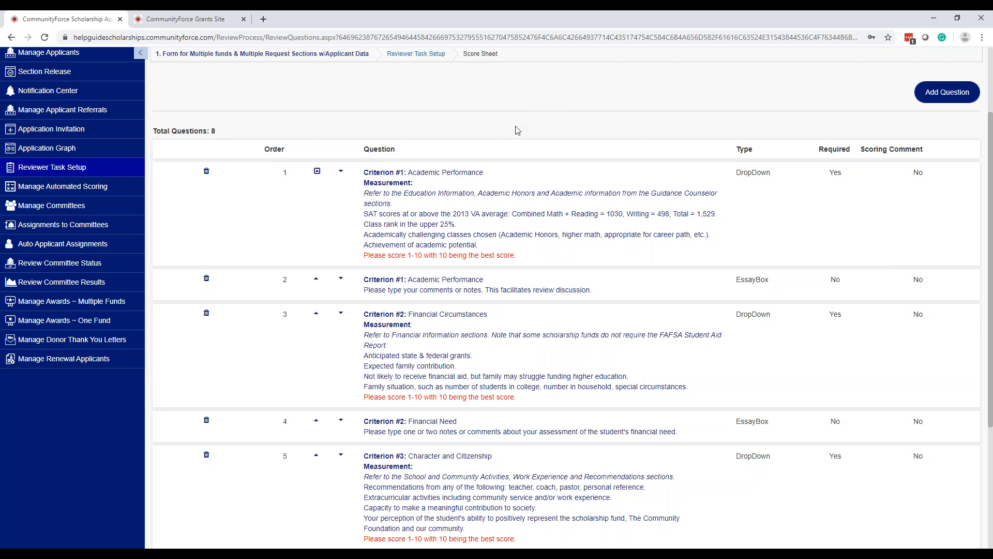
# Add a question to the score sheet with the text "The reviewer sees:"
pyautogui.click(939, 92)
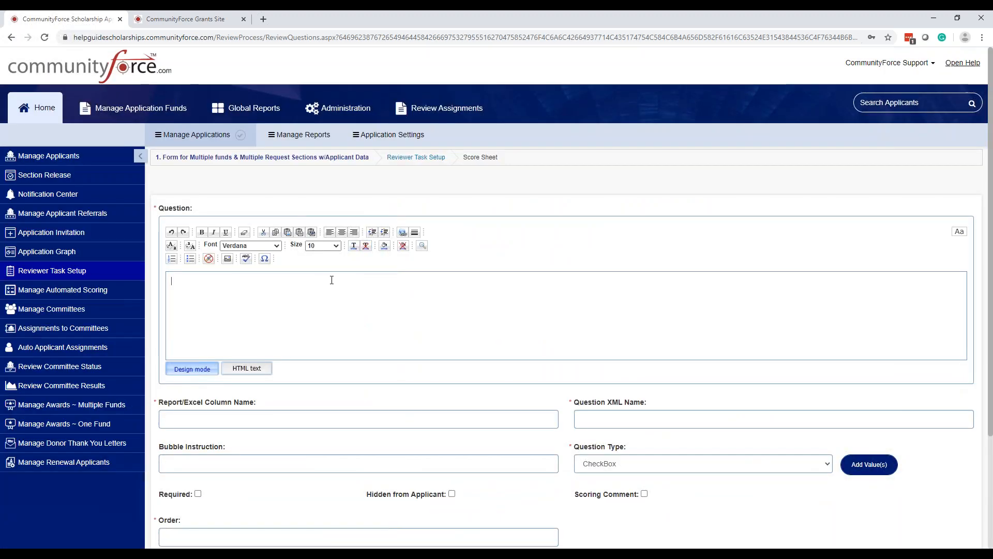
pyautogui.write('The')
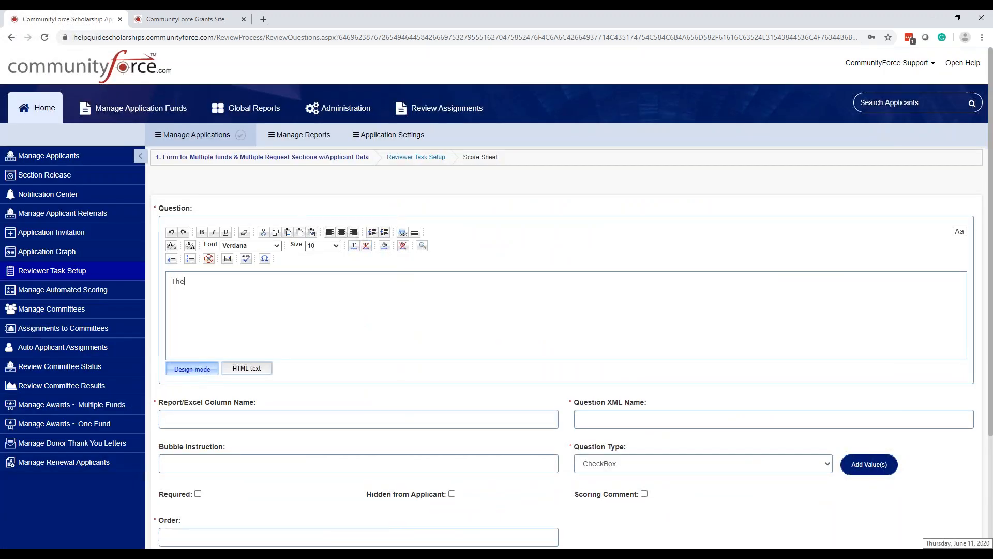
pyautogui.write(' review')
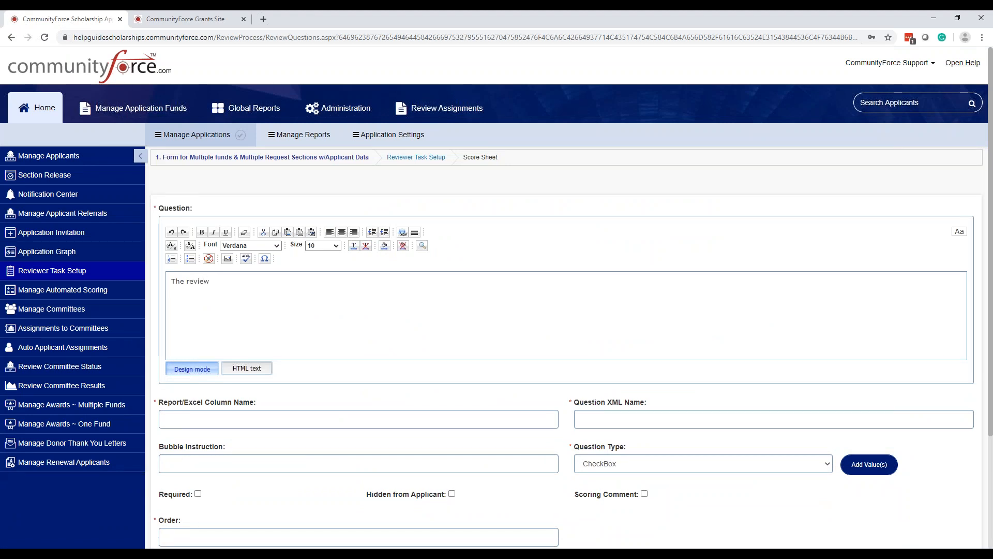
pyautogui.write('er sees')
pyautogui.press('BackSpace')
pyautogui.write('es')
pyautogui.click(355, 417)
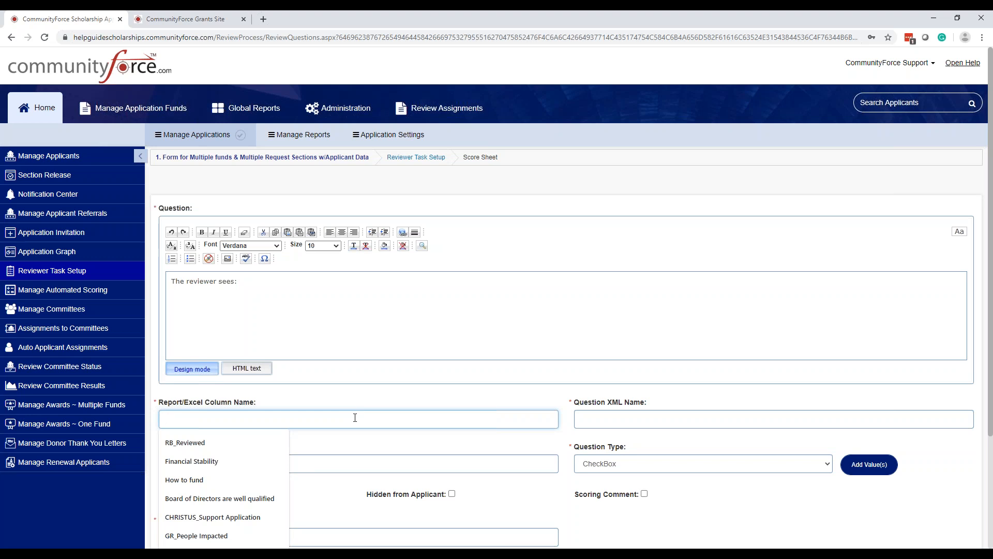
pyautogui.click(256, 282)
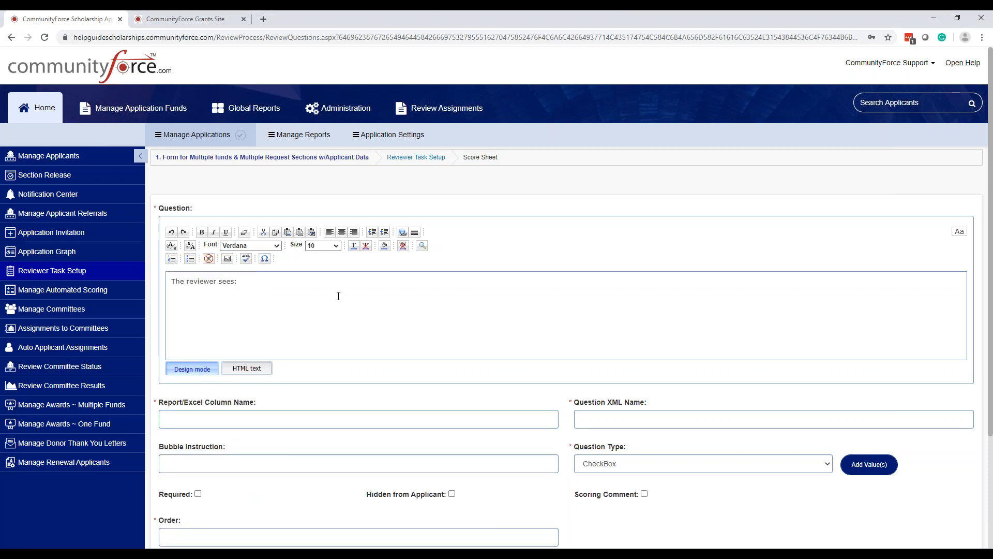
# Set both the question's report/Excel column name and its XML name to SC_Reviewer
pyautogui.click(341, 427)
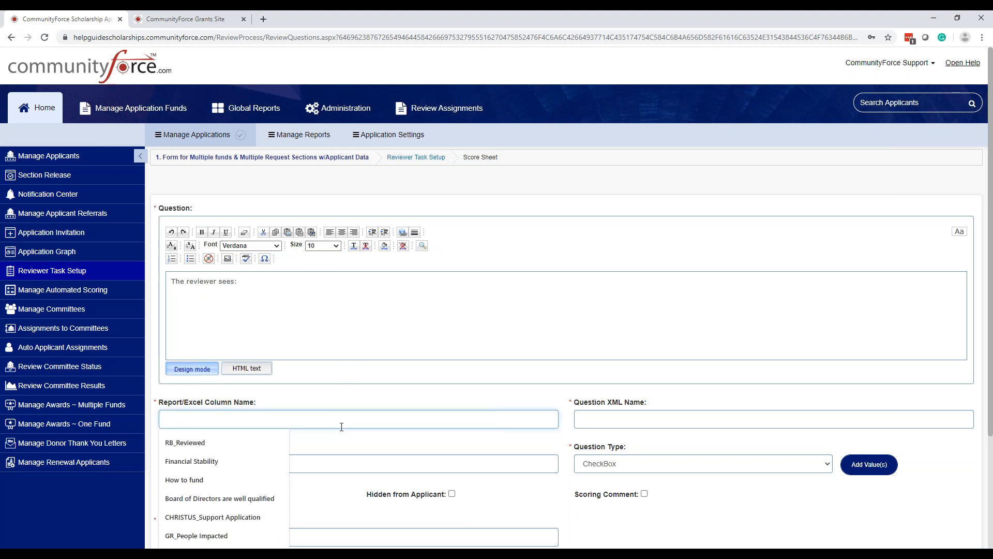
pyautogui.write('SC_')
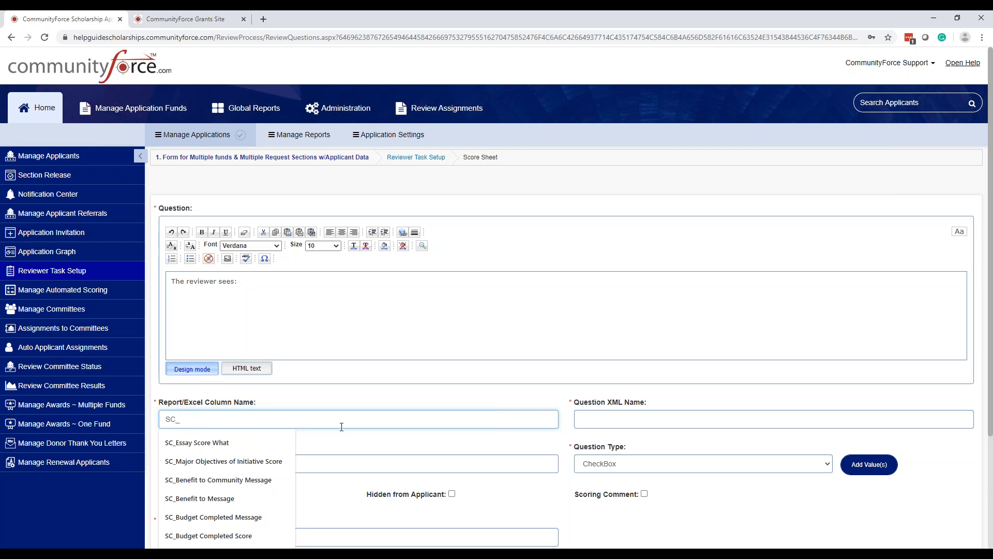
pyautogui.write('Reviewe')
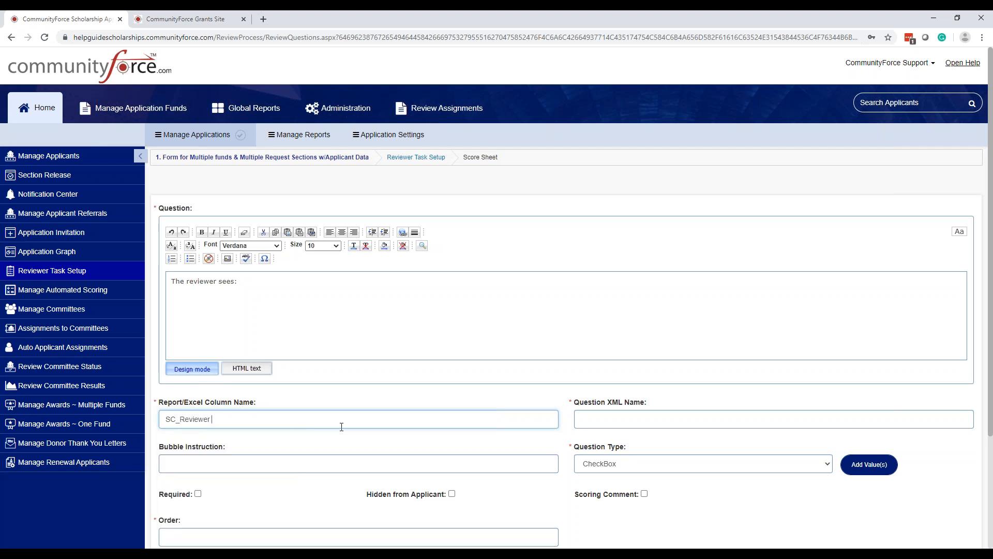
pyautogui.write('r')
pyautogui.click(658, 419)
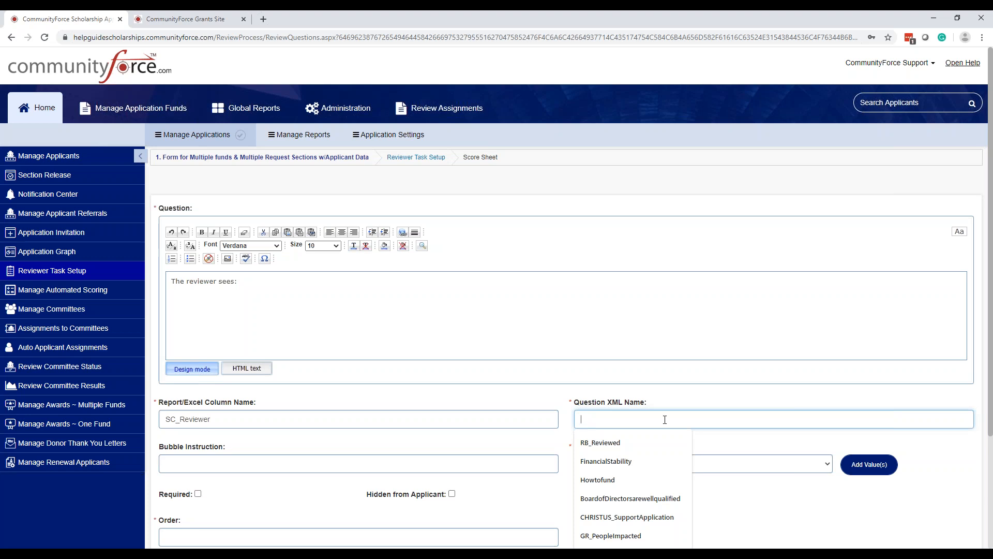
pyautogui.write('SC_')
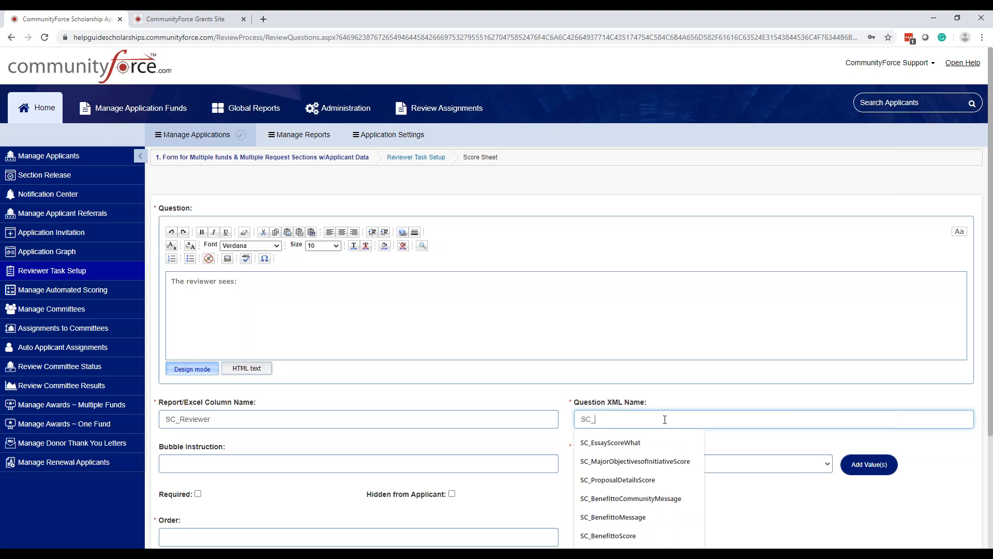
pyautogui.write('Reviewer')
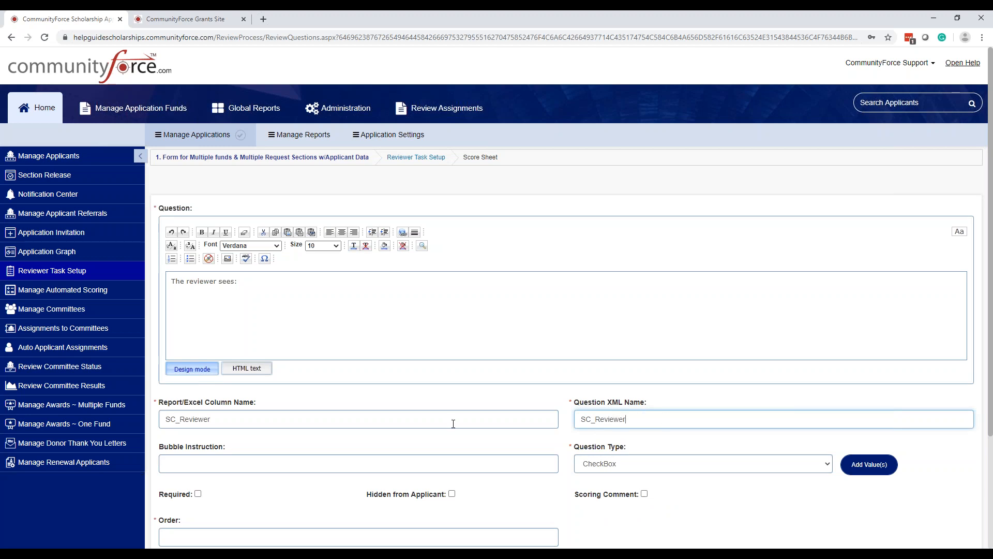
pyautogui.click(357, 462)
pyautogui.scroll(-1, 348, 435)
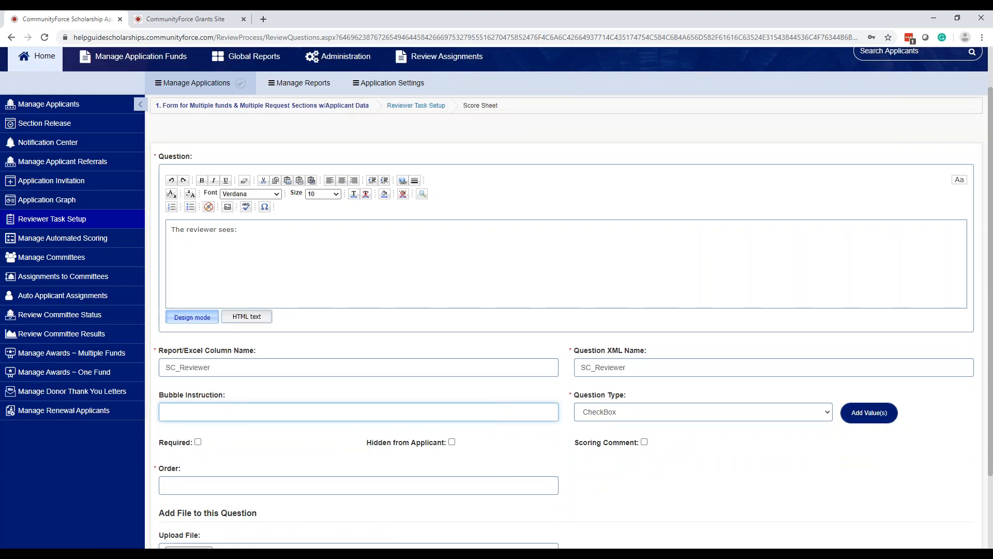
pyautogui.click(255, 413)
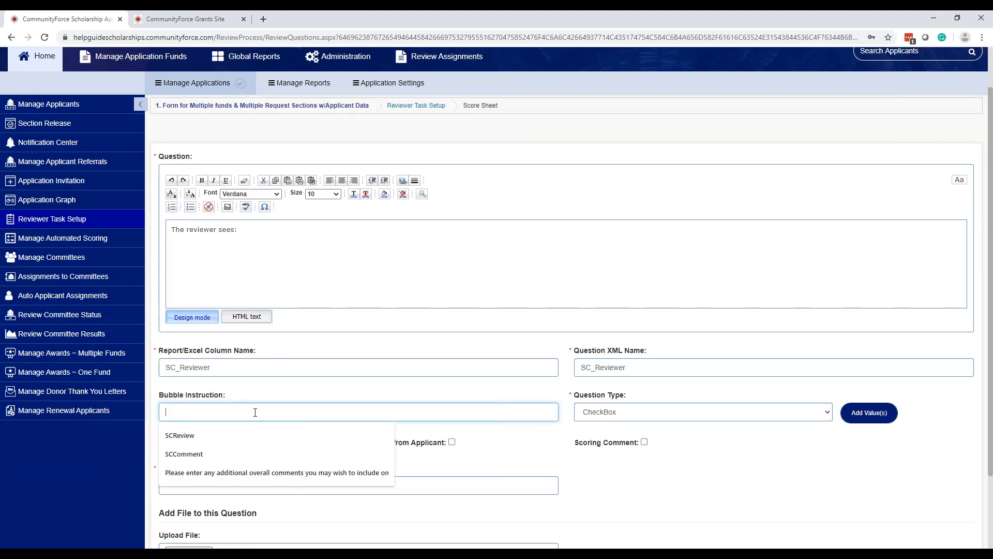
pyautogui.click(279, 473)
pyautogui.moveTo(448, 412); pyautogui.dragTo(146, 418)
pyautogui.press('BackSpace')
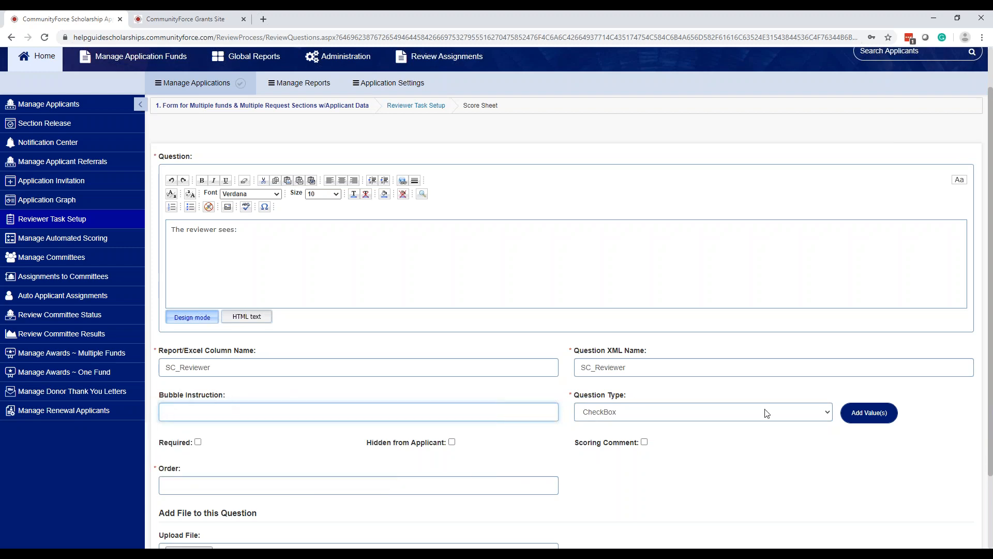
# Set the question type of the new score sheet question to DropDown
pyautogui.click(714, 417)
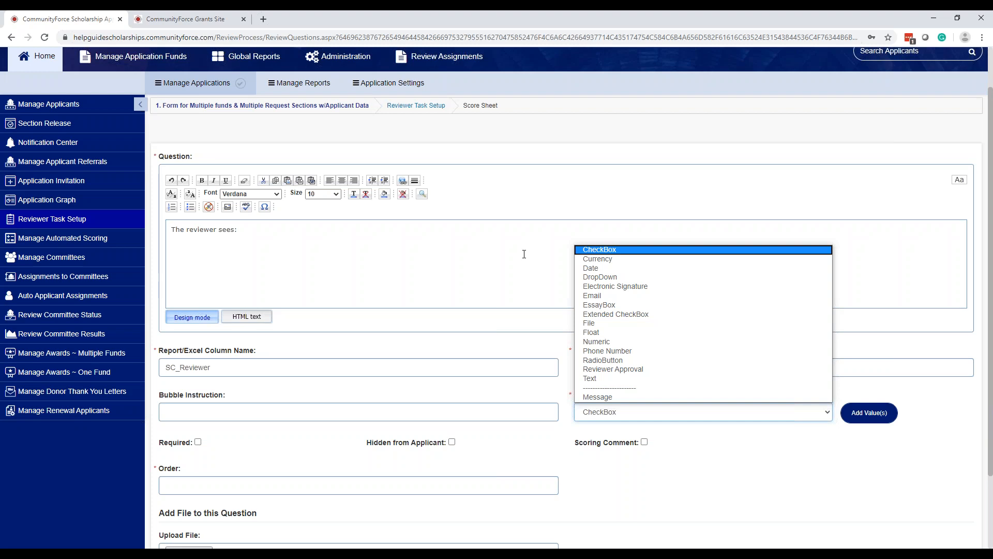
pyautogui.press('Down')
pyautogui.press('Down')
pyautogui.press('Down')
pyautogui.press('Return')
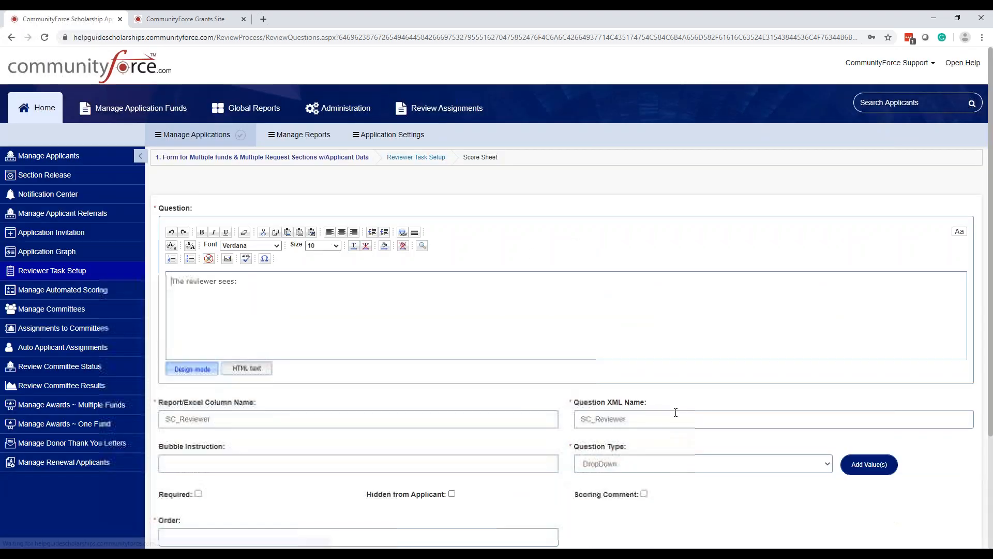
# Change the question type to Numeric and set its maximum length to 2
pyautogui.click(672, 418)
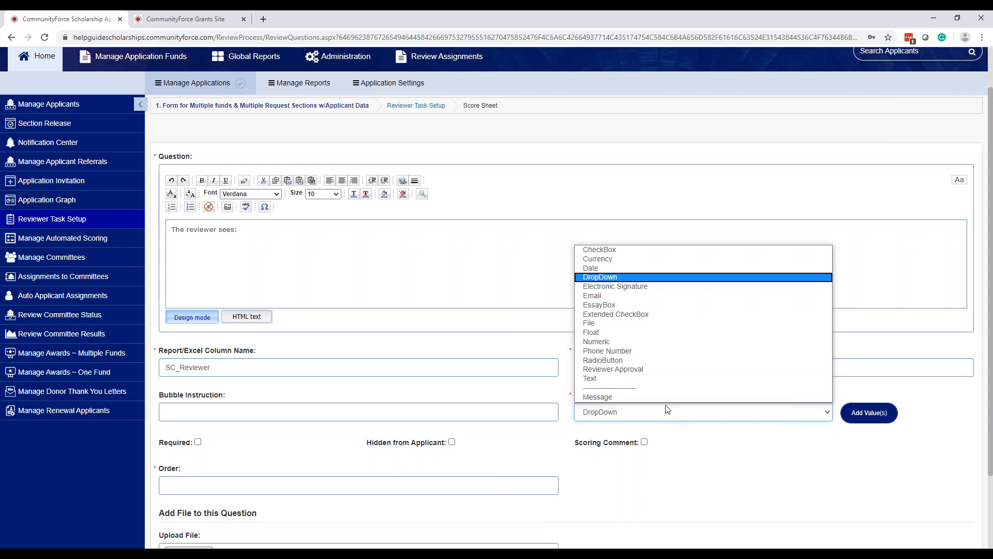
pyautogui.click(649, 342)
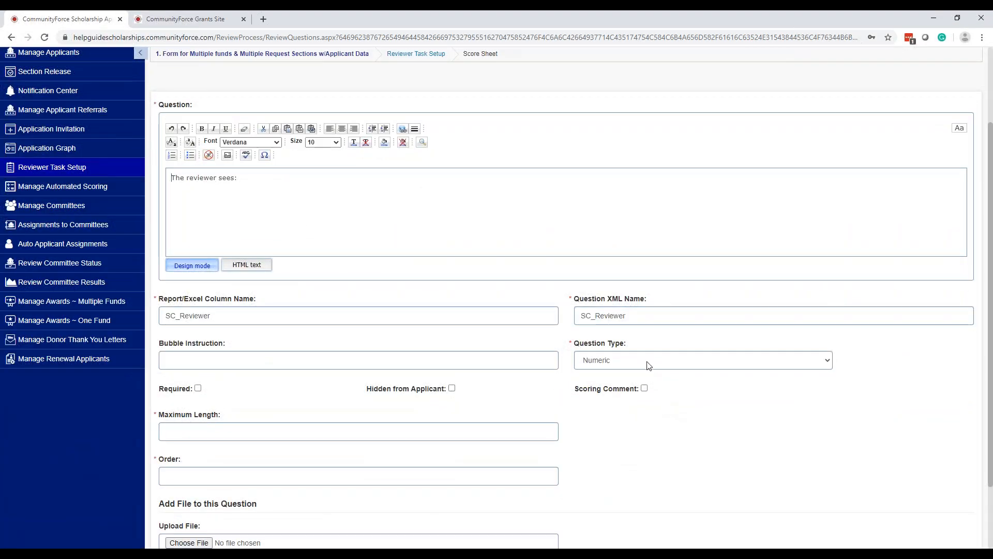
pyautogui.click(648, 365)
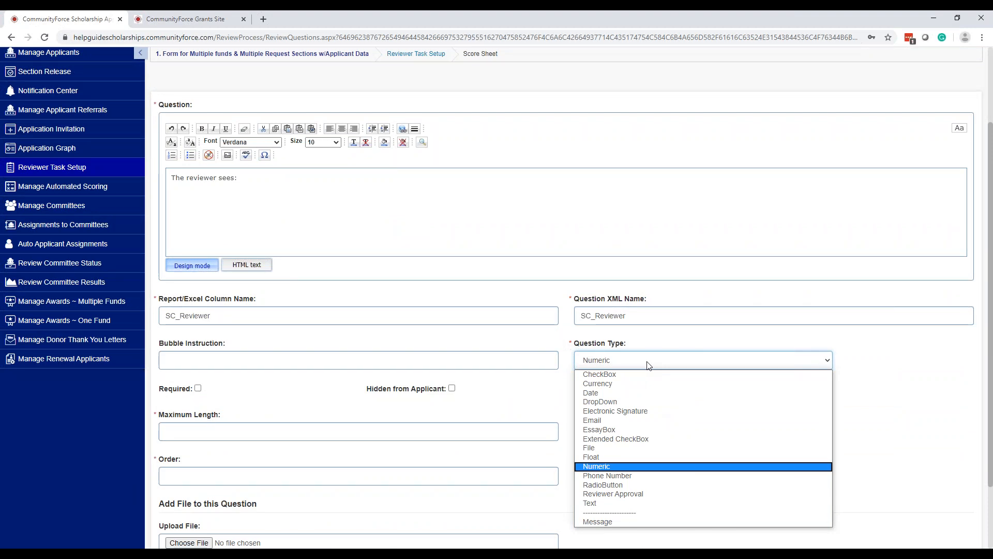
pyautogui.click(647, 365)
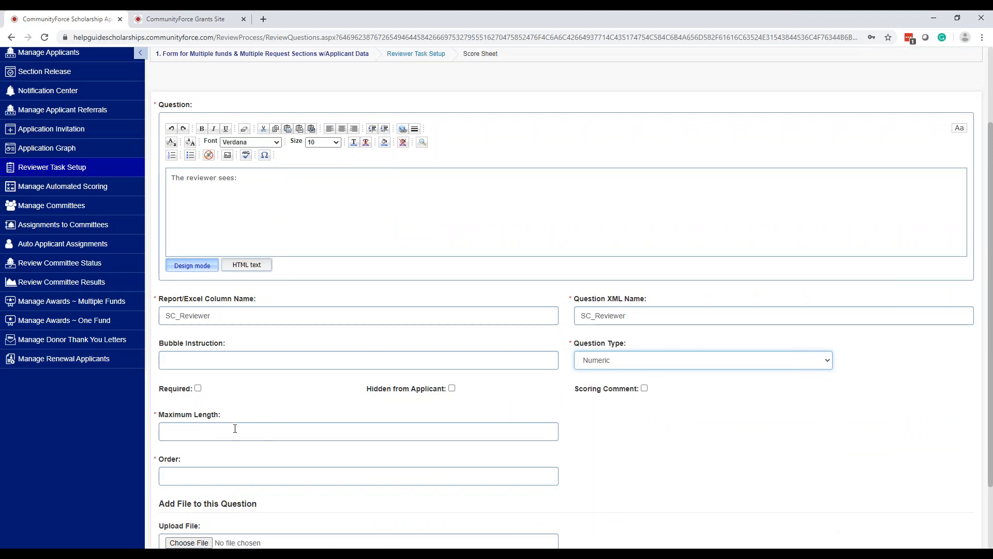
pyautogui.scroll(-2, 618, 368)
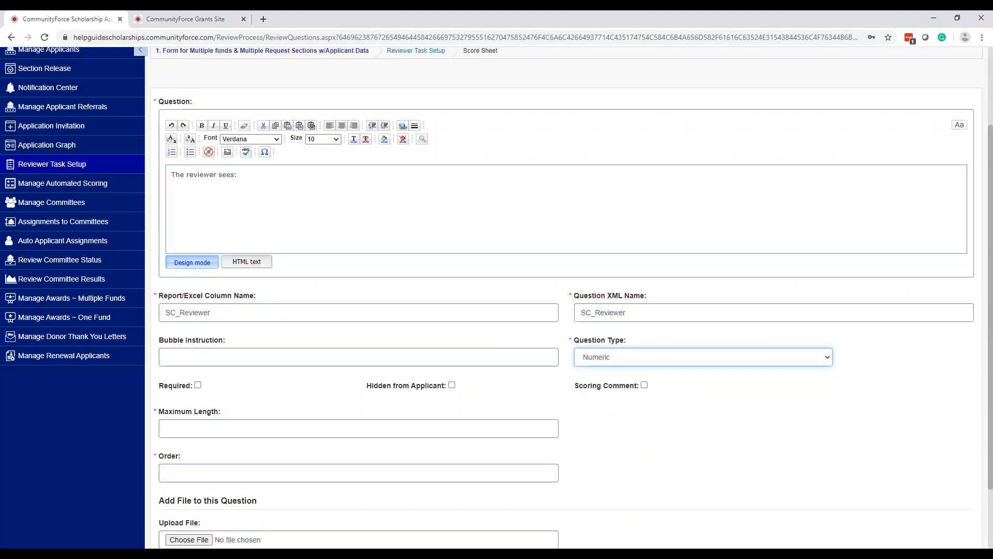
pyautogui.click(247, 342)
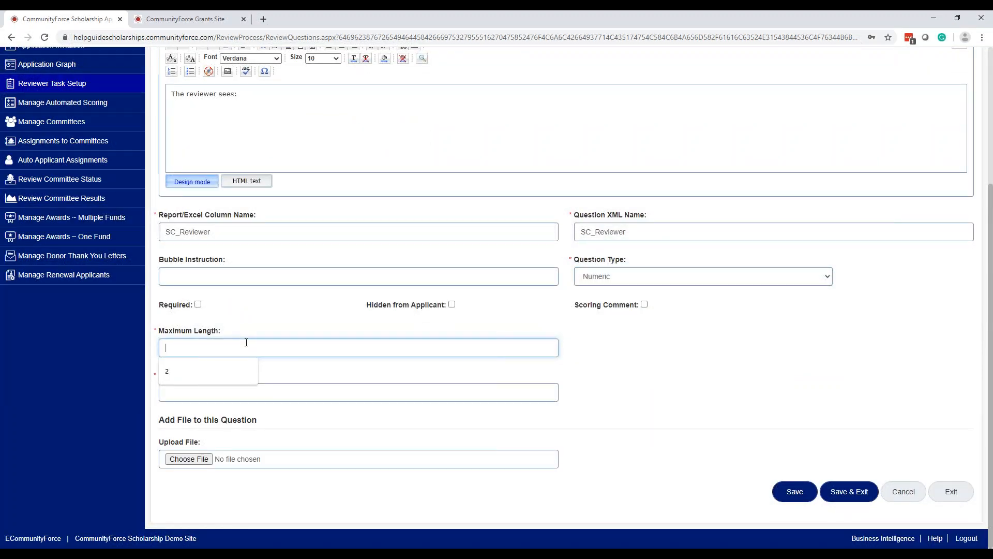
pyautogui.write('2')
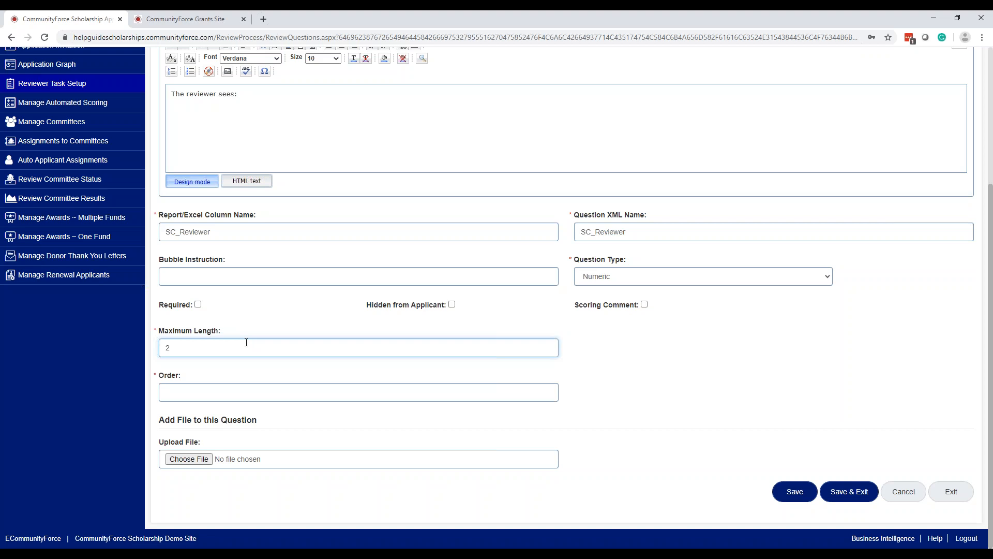
pyautogui.click(679, 385)
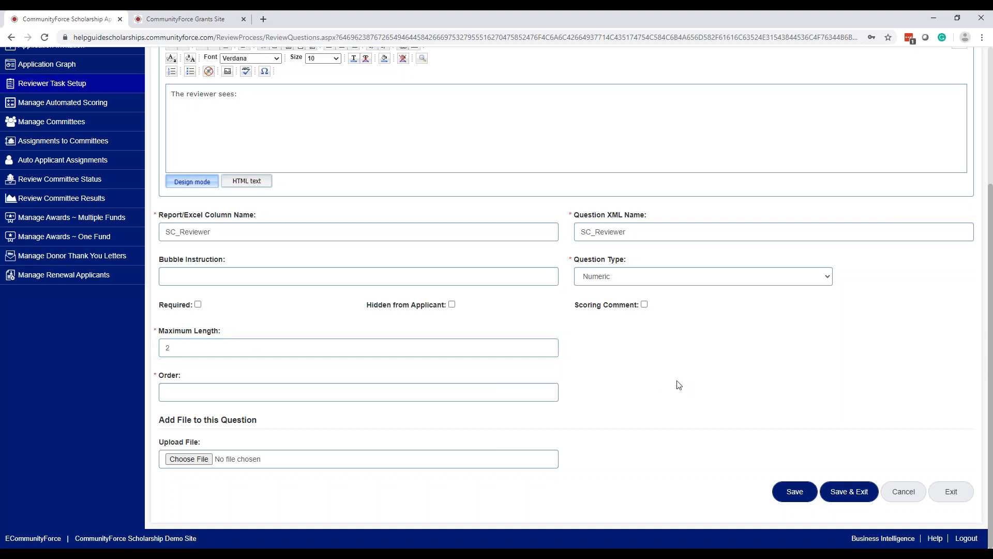
# Set the question type to DropDown and open its display values for editing
pyautogui.click(652, 280)
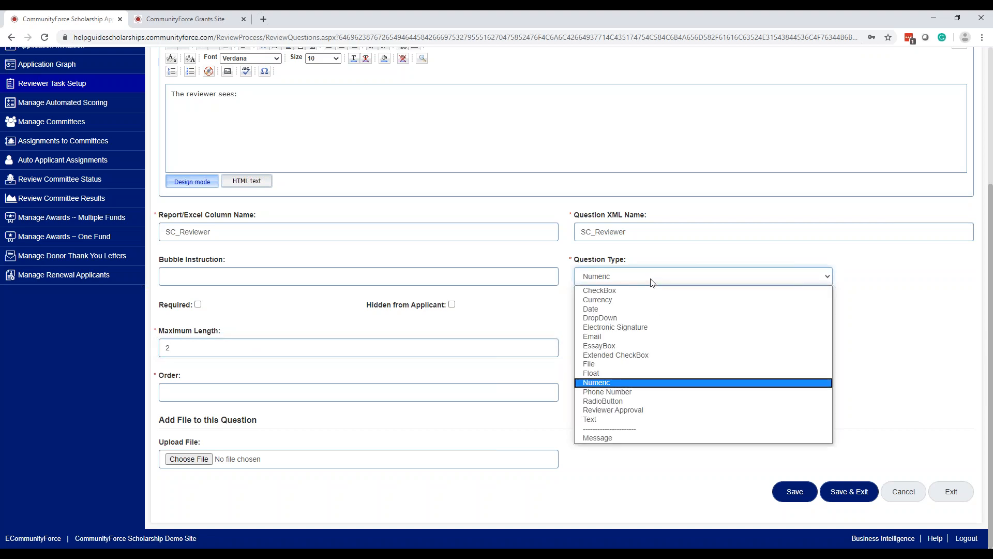
pyautogui.click(627, 318)
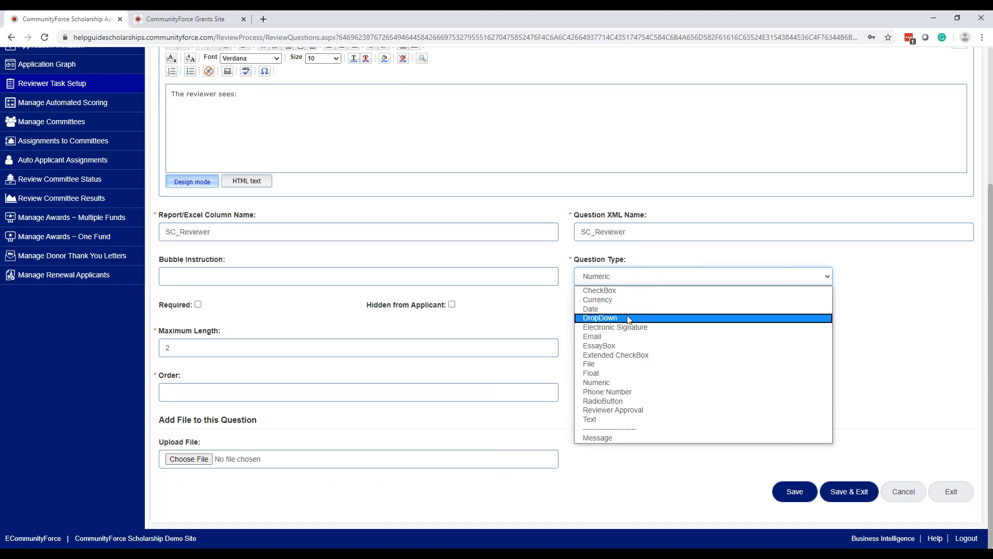
pyautogui.scroll(-2, 678, 310)
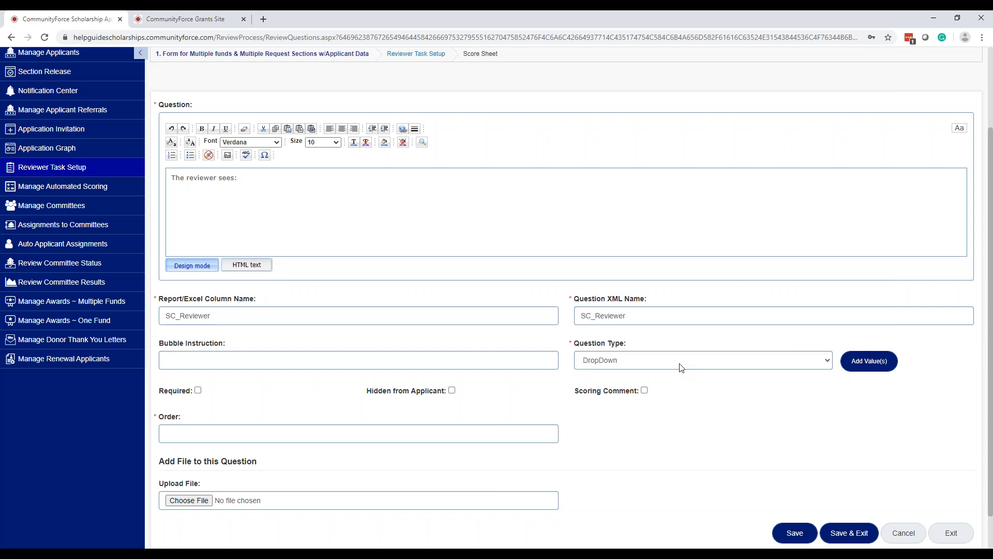
pyautogui.click(681, 367)
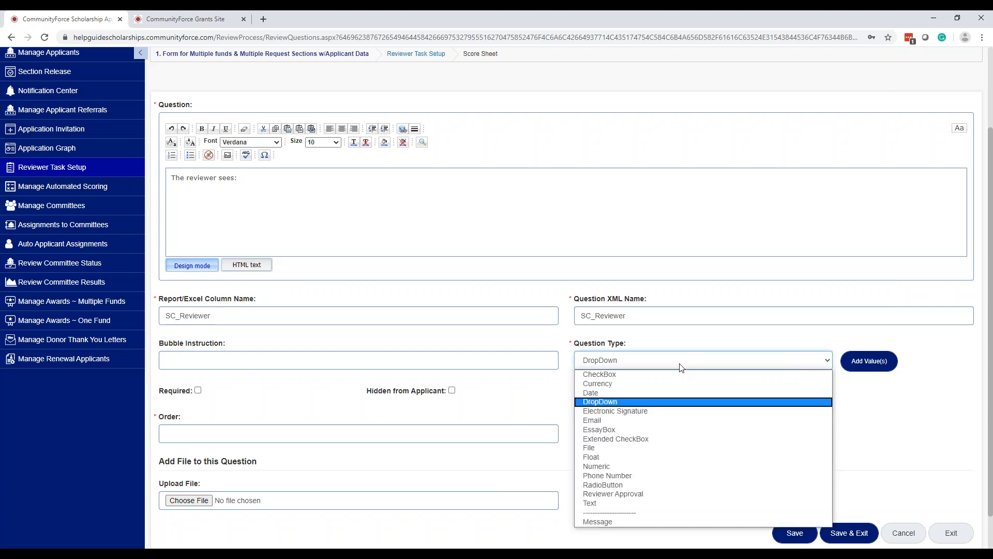
pyautogui.click(687, 402)
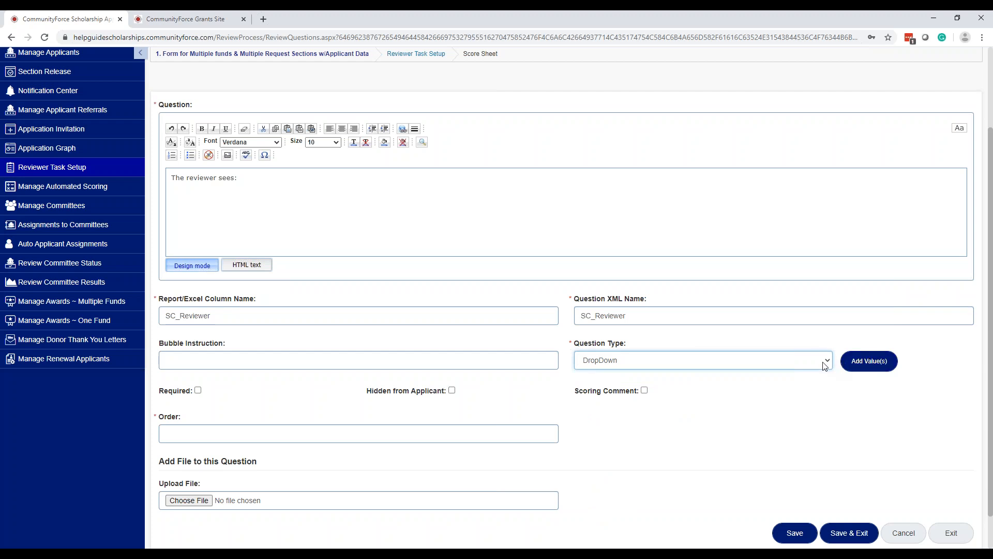
pyautogui.click(875, 364)
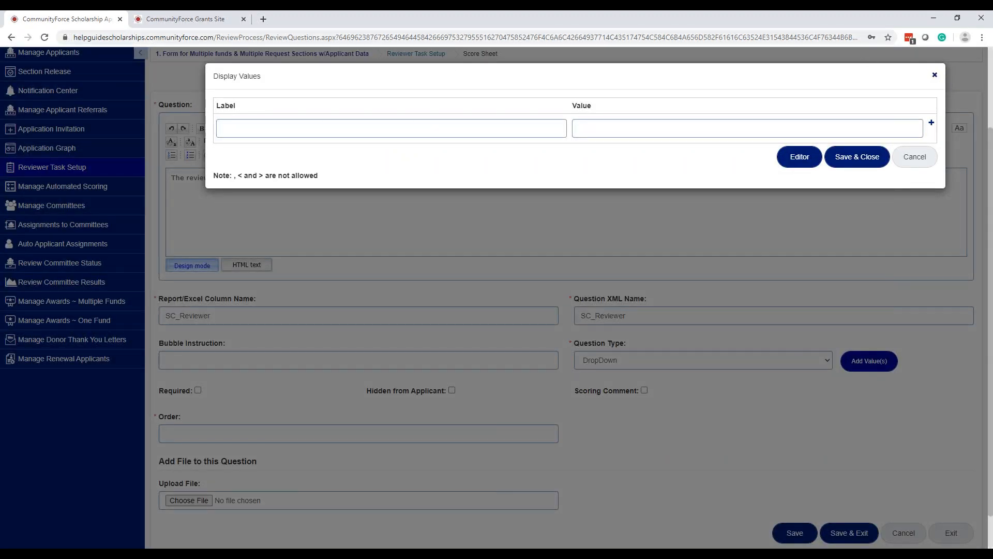
pyautogui.click(799, 157)
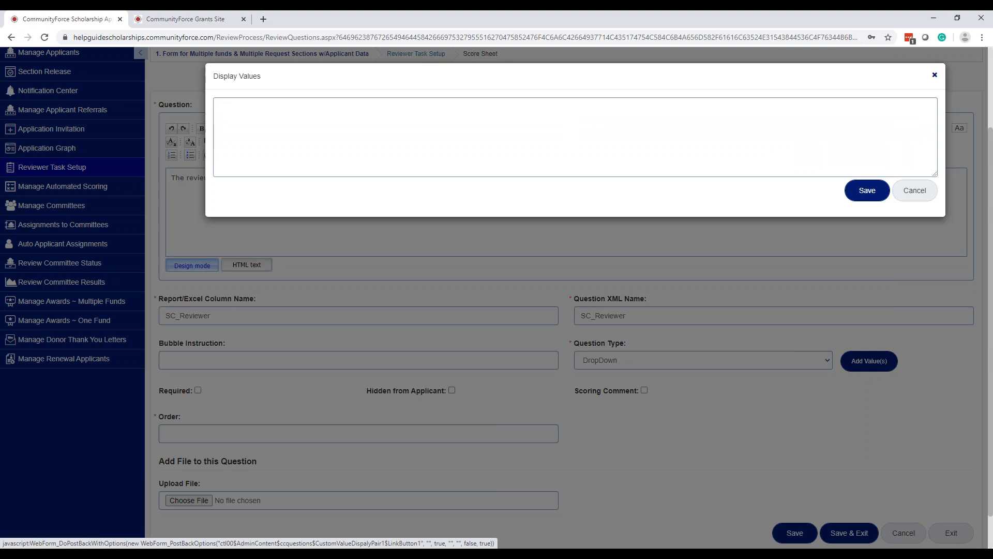
pyautogui.click(795, 121)
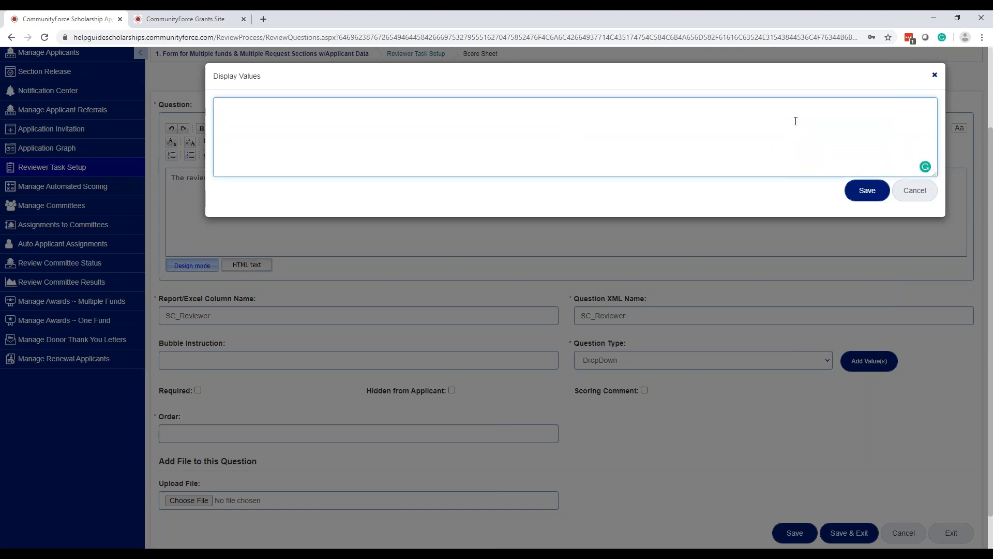
pyautogui.write('/s')
pyautogui.click(926, 192)
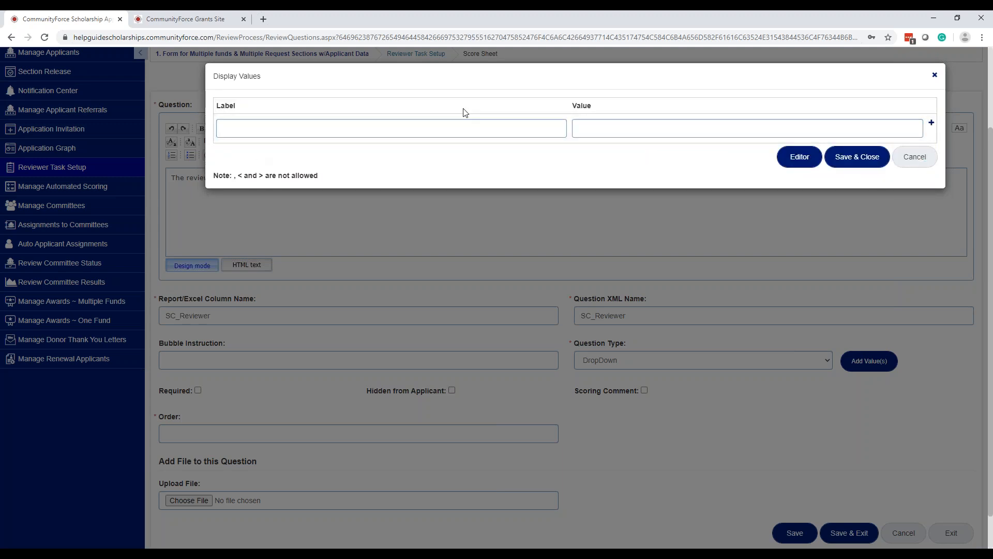
# Enter the first display value with the label Excellent and the value 20
pyautogui.click(469, 131)
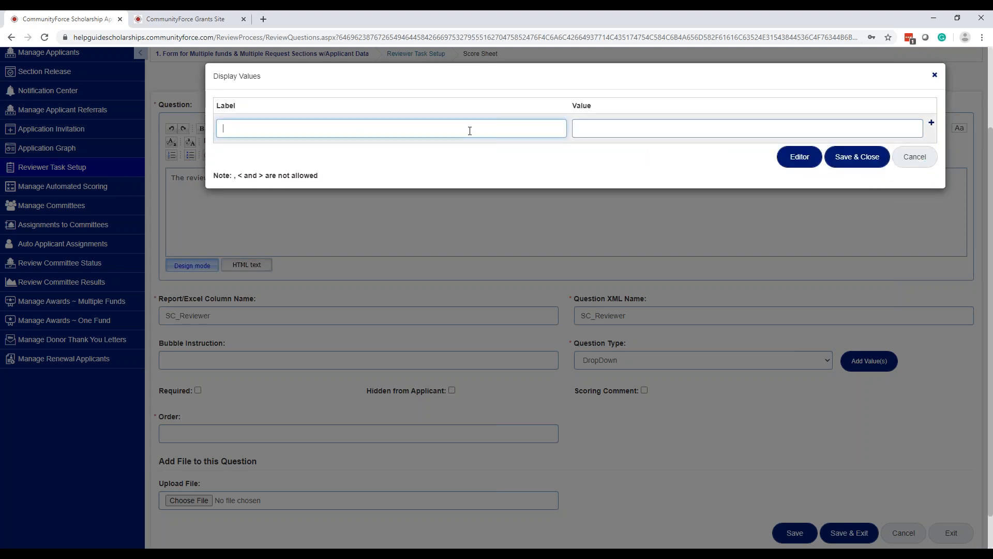
pyautogui.click(590, 128)
pyautogui.click(496, 125)
pyautogui.write('Good')
pyautogui.press('Tab')
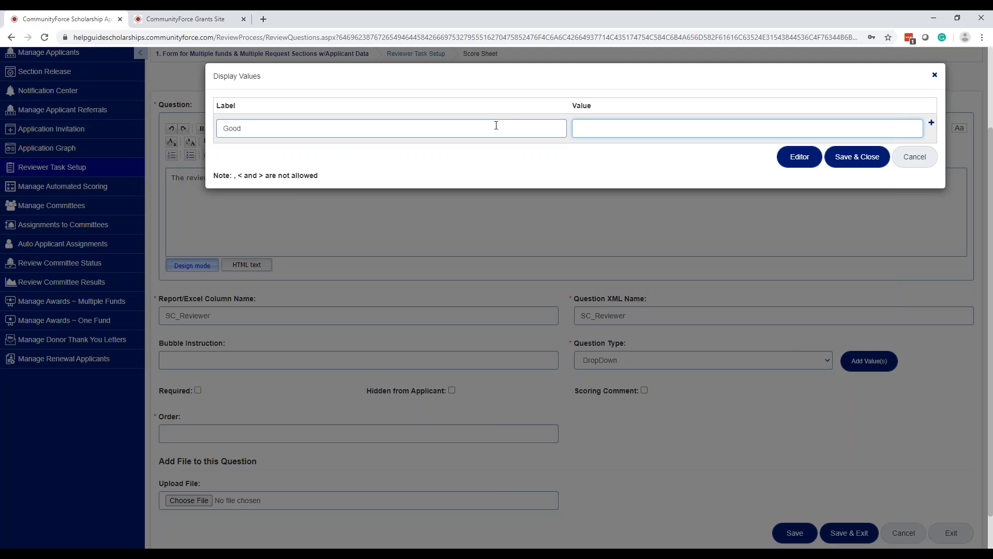
pyautogui.hotkey('shift', 'Tab')
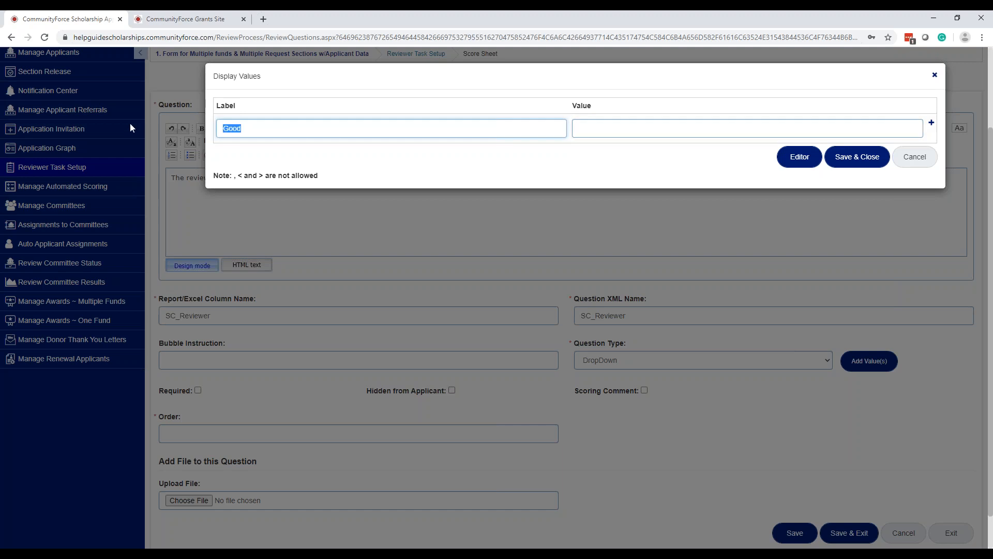
pyautogui.write('Excellent')
pyautogui.write('20')
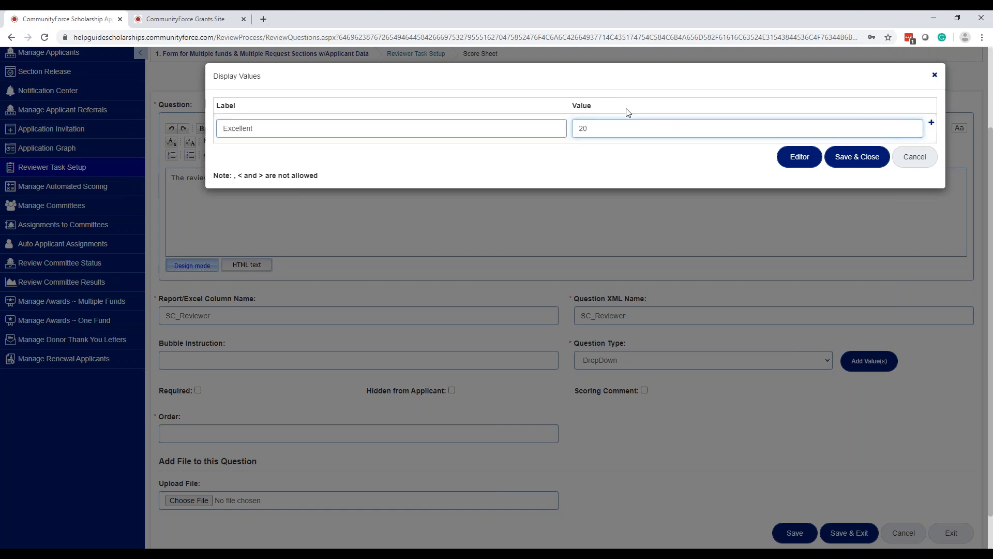
pyautogui.click(600, 129)
pyautogui.click(601, 129)
pyautogui.moveTo(598, 129); pyautogui.dragTo(578, 127)
pyautogui.press('ctrl')
pyautogui.press('ctrl')
pyautogui.press('ctrl')
pyautogui.press('ctrl')
pyautogui.press('ctrl')
pyautogui.press('ctrl')
pyautogui.press('ctrl')
pyautogui.press('ctrl')
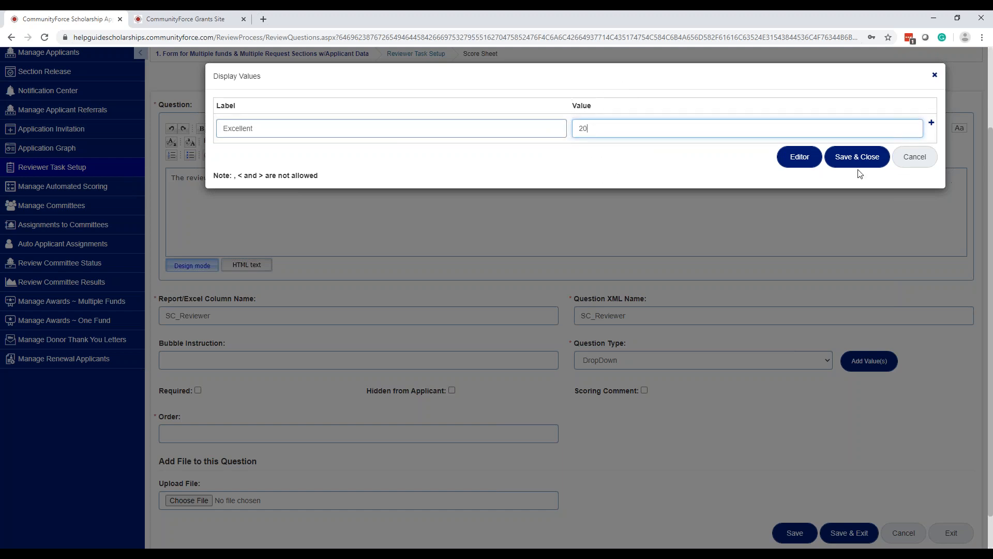
# Add the entered Excellent row to the display values, and add a second row labelled Great with value 15
pyautogui.click(932, 124)
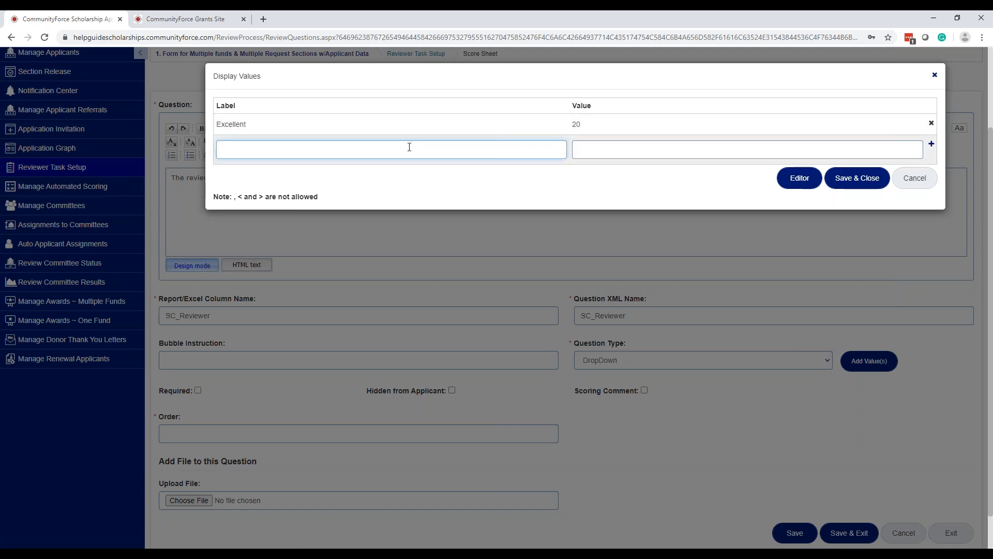
pyautogui.write('Great')
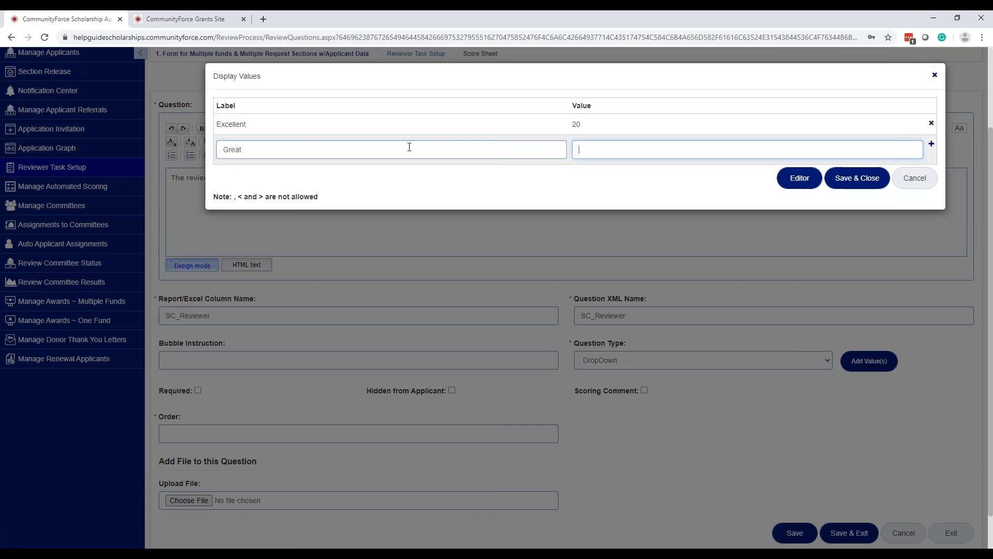
pyautogui.write('15')
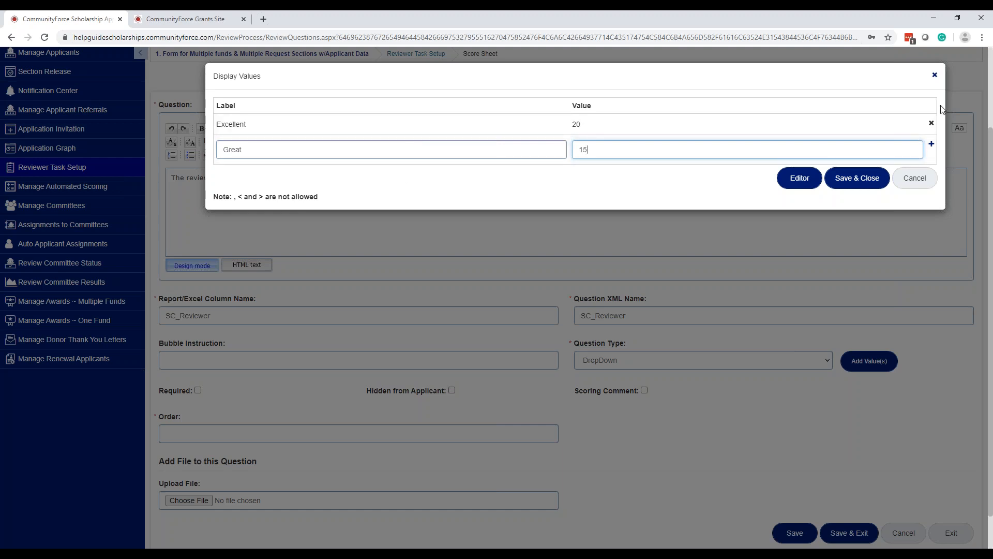
pyautogui.click(932, 144)
# Add a third display value with the label Satisfactory and the value 10
pyautogui.click(438, 177)
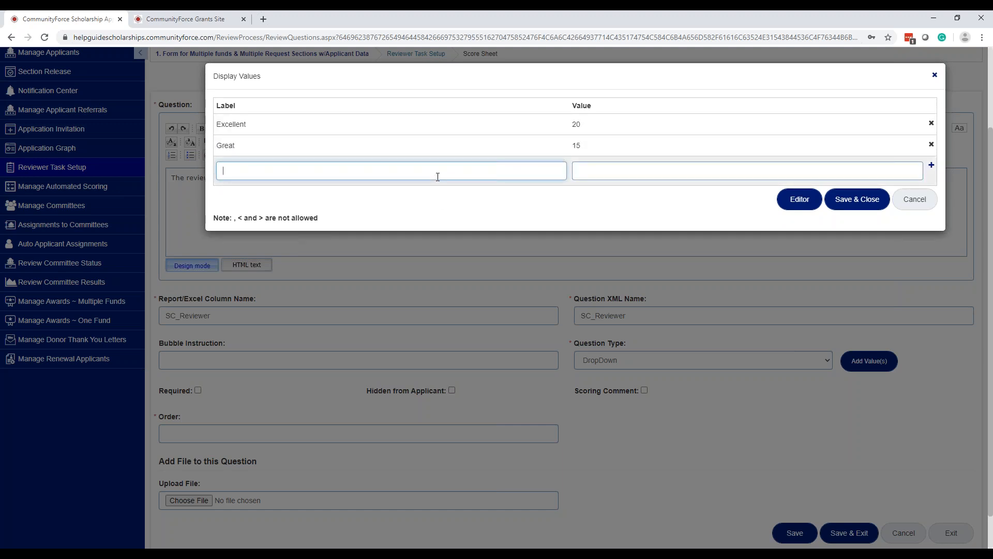
pyautogui.write('Satisfactory')
pyautogui.press('Tab')
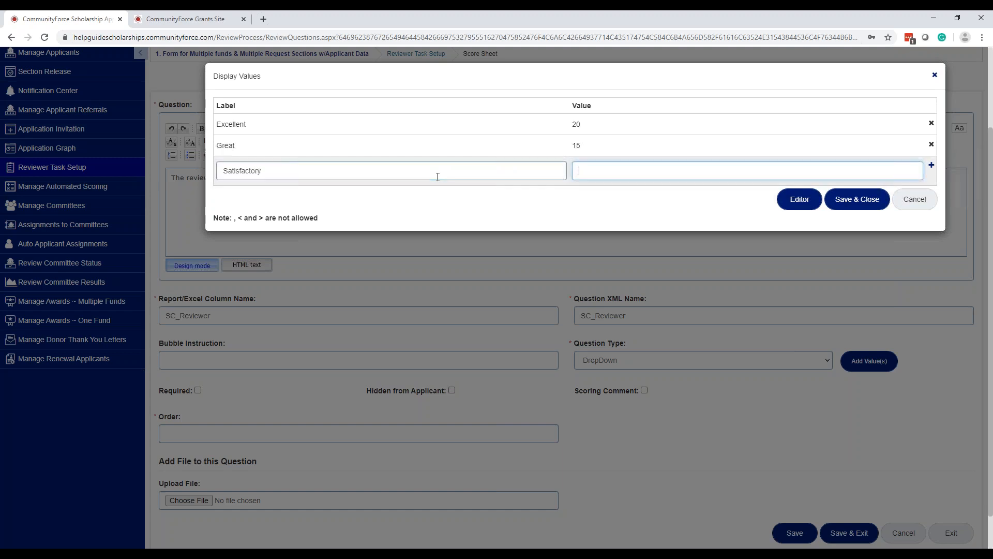
pyautogui.write('10')
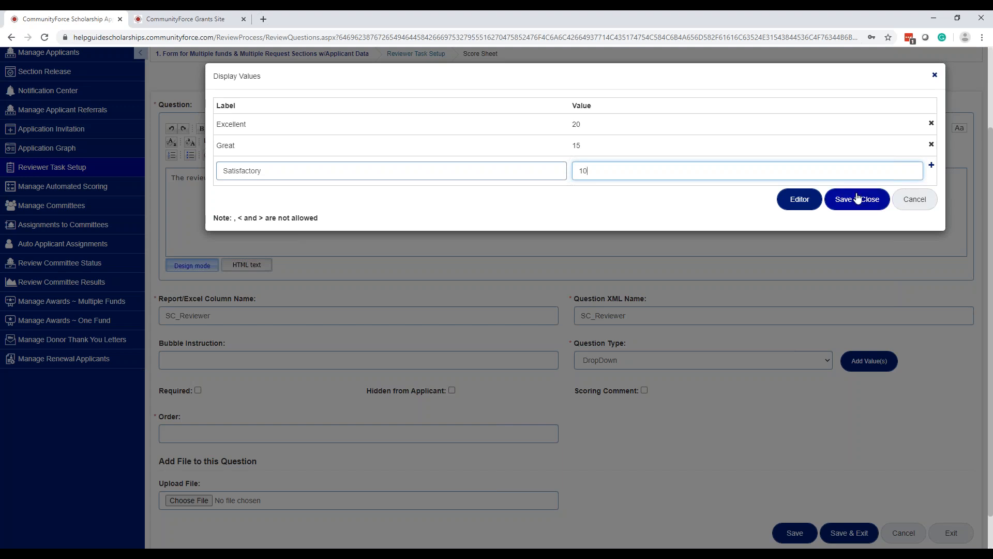
pyautogui.click(931, 164)
# Add a fourth display value with the label Poor and the value 5
pyautogui.click(424, 192)
pyautogui.write('Poor')
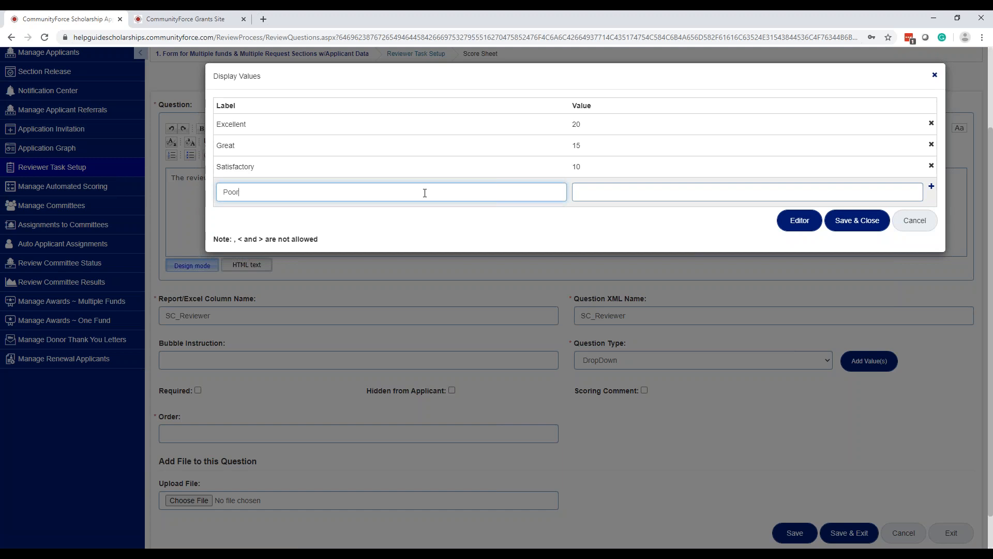
pyautogui.press('Tab')
pyautogui.write('5')
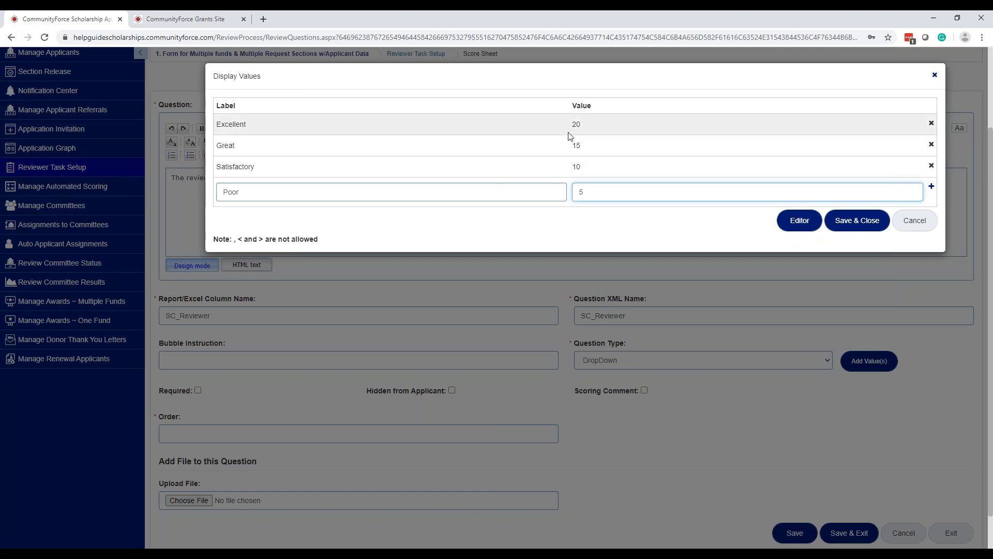
pyautogui.click(250, 127)
pyautogui.moveTo(249, 129); pyautogui.dragTo(251, 189)
pyautogui.click(250, 192)
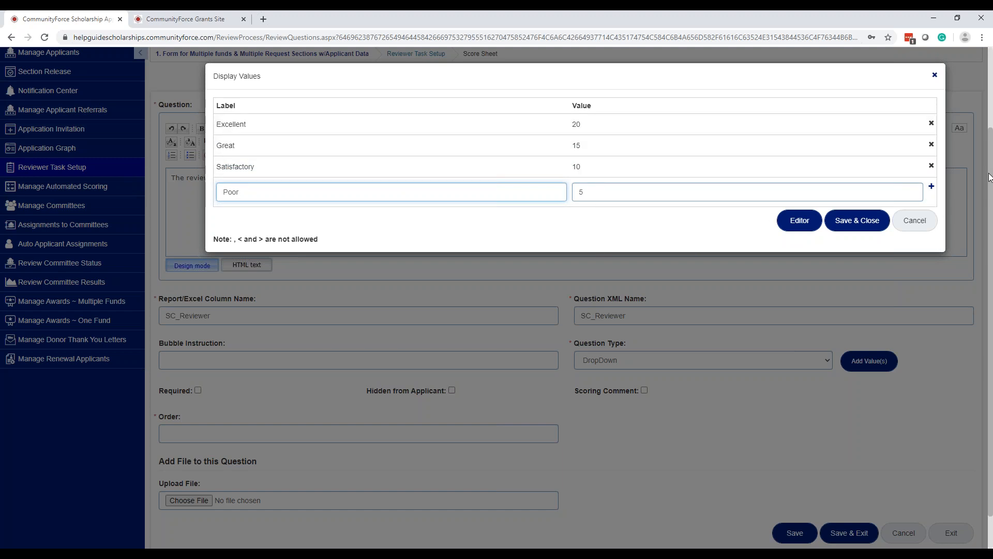
pyautogui.click(932, 187)
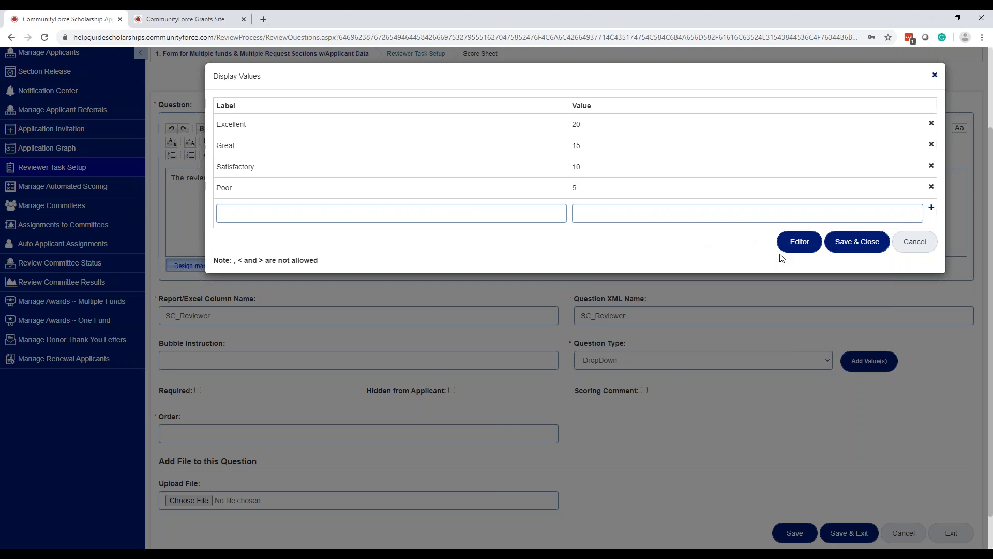
# Replace all the display values with the entries 0, 1, 2, 3, 4 and 5 using the text editor, and save them
pyautogui.click(800, 254)
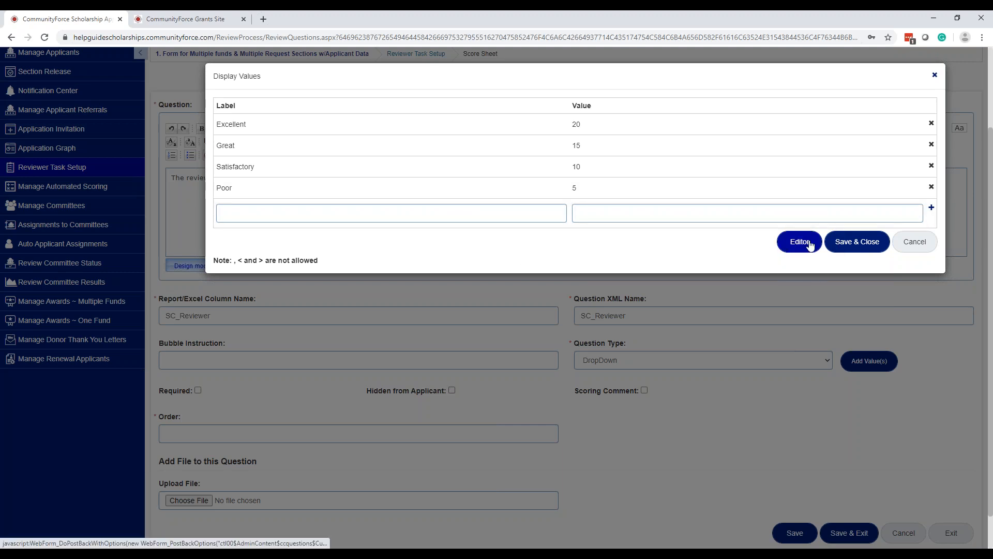
pyautogui.click(313, 135)
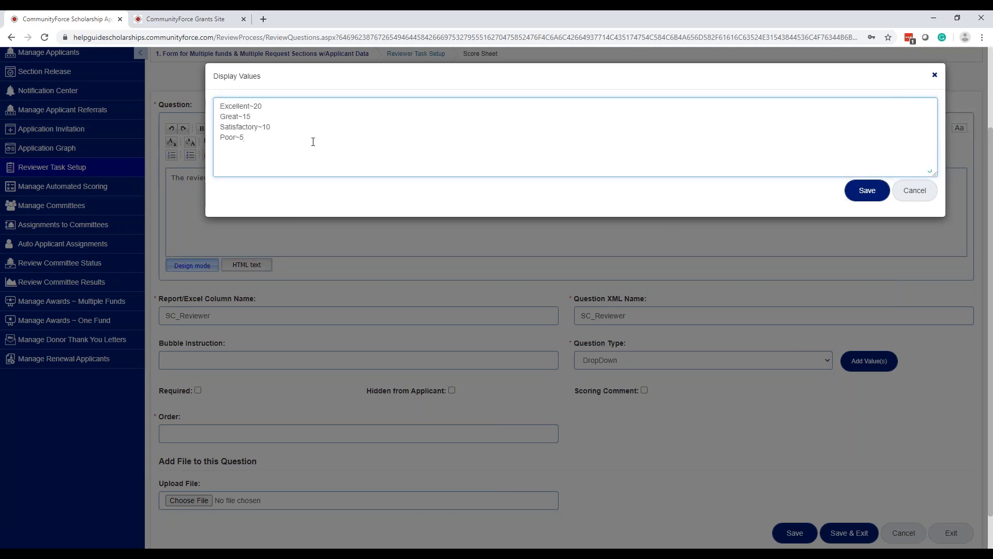
pyautogui.click(313, 141)
pyautogui.moveTo(271, 134); pyautogui.dragTo(215, 97)
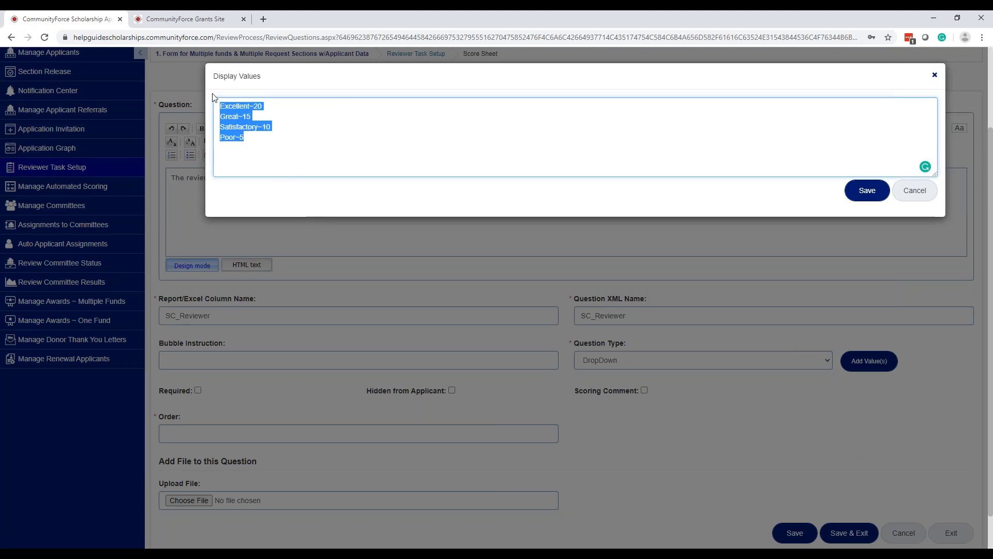
pyautogui.write('20')
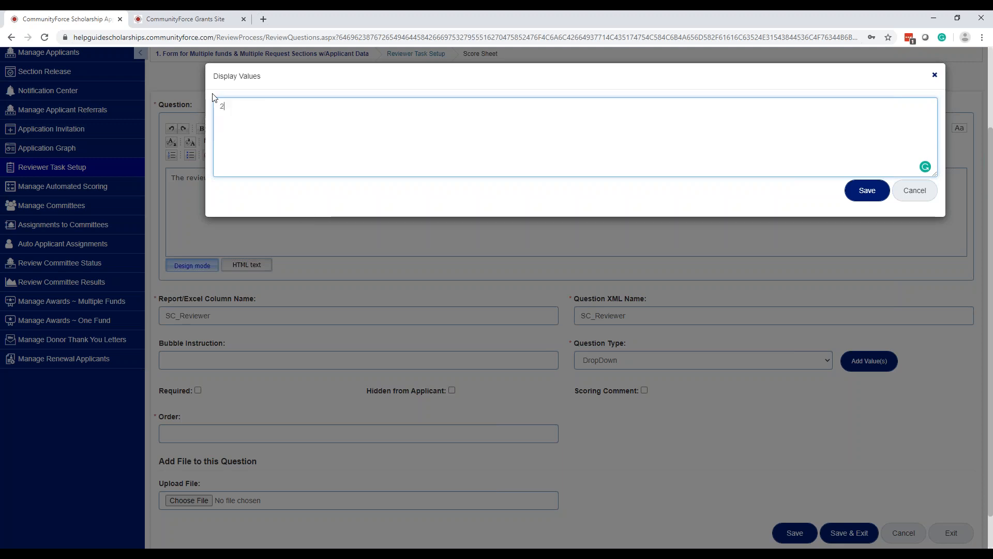
pyautogui.press('BackSpace')
pyautogui.press('BackSpace')
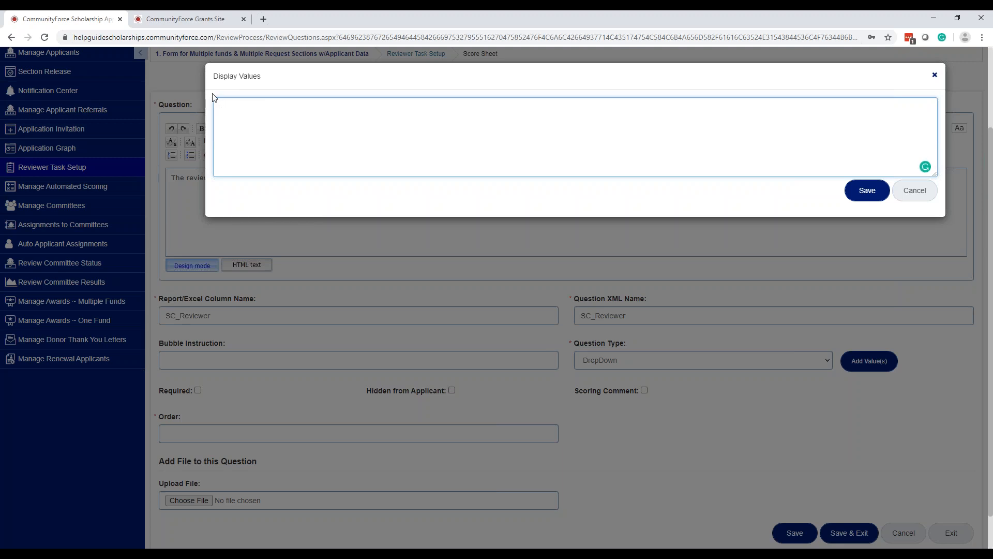
pyautogui.write('0 1 2 3 4 5')
pyautogui.click(874, 189)
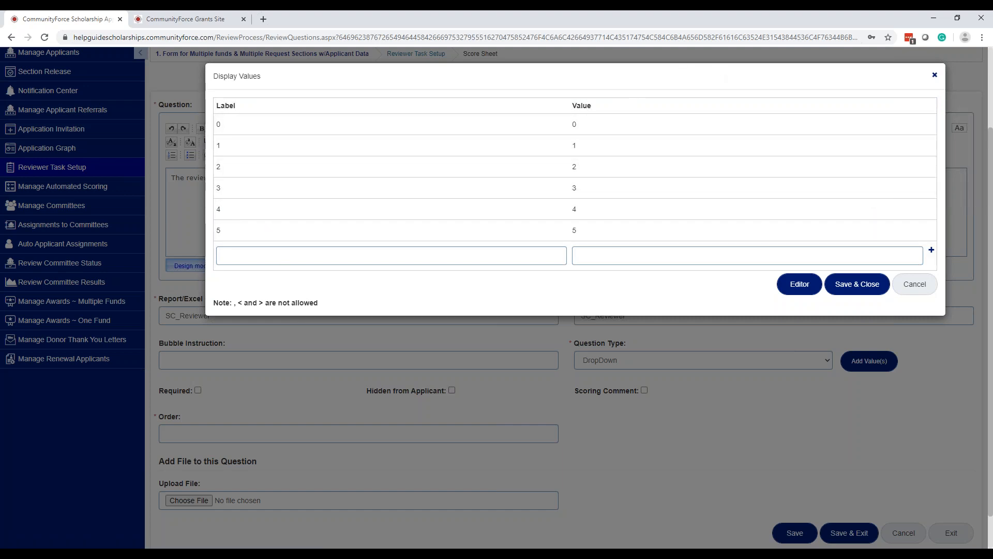
# Insert a Select entry above the 0 value in the display values editor, then save and close the display values
pyautogui.click(795, 284)
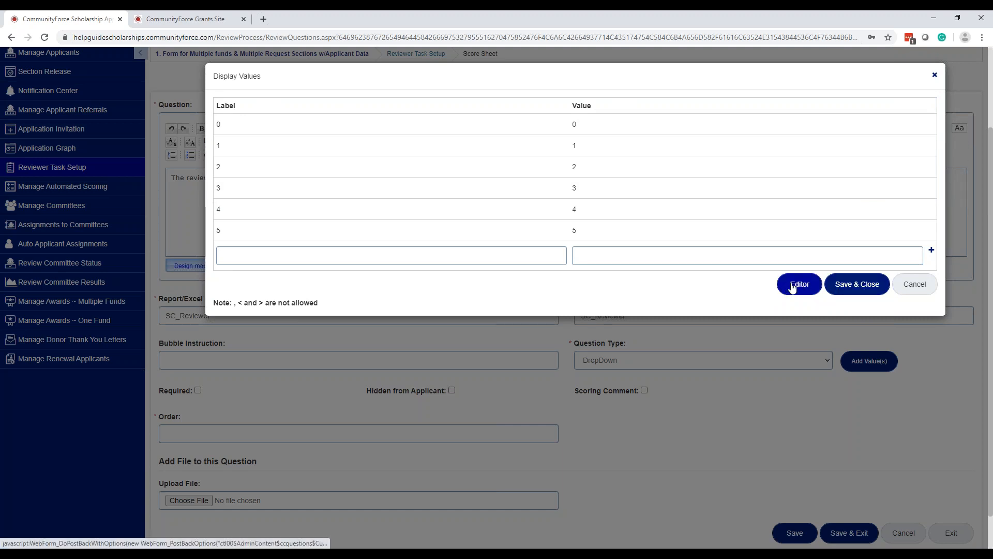
pyautogui.click(220, 107)
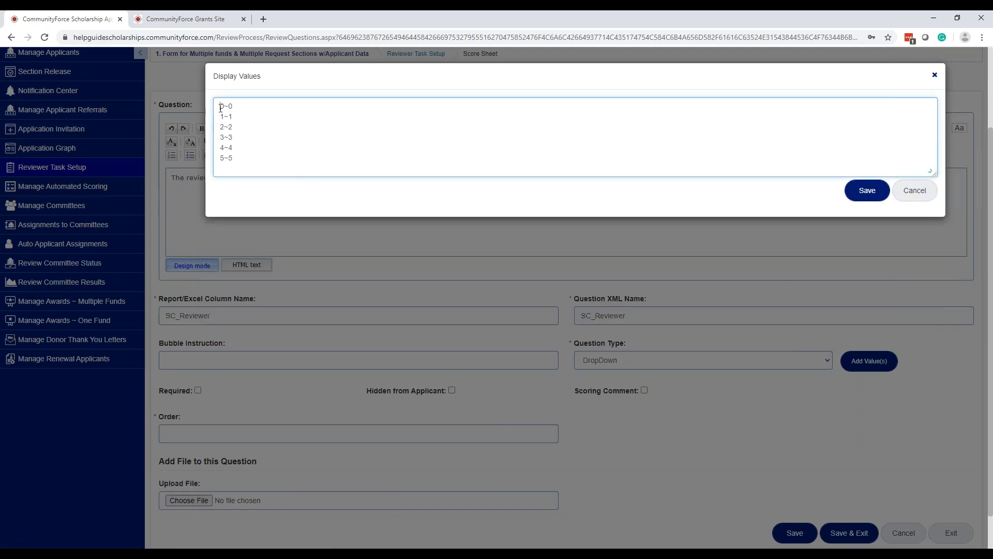
pyautogui.write('Select')
pyautogui.press('Return')
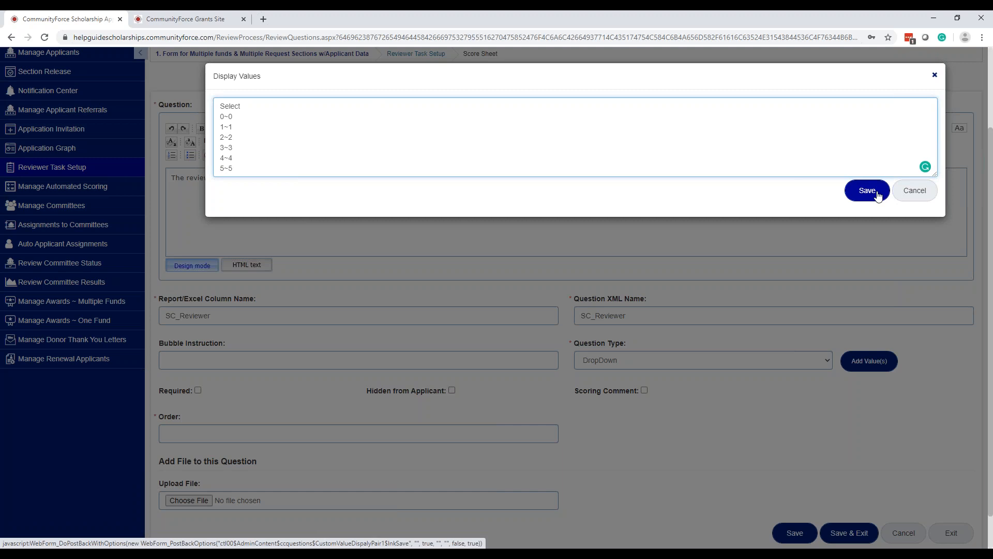
pyautogui.moveTo(258, 107); pyautogui.dragTo(210, 108)
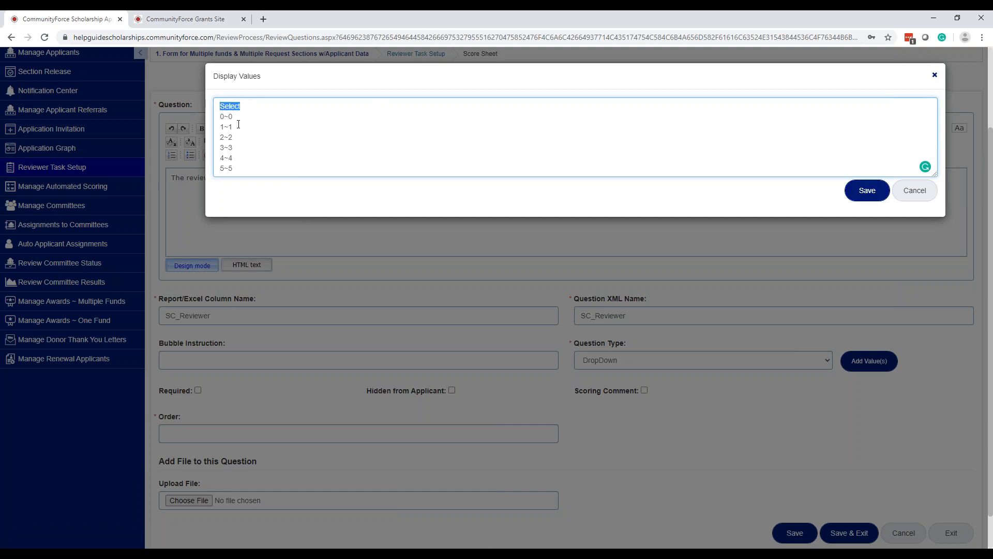
pyautogui.click(246, 119)
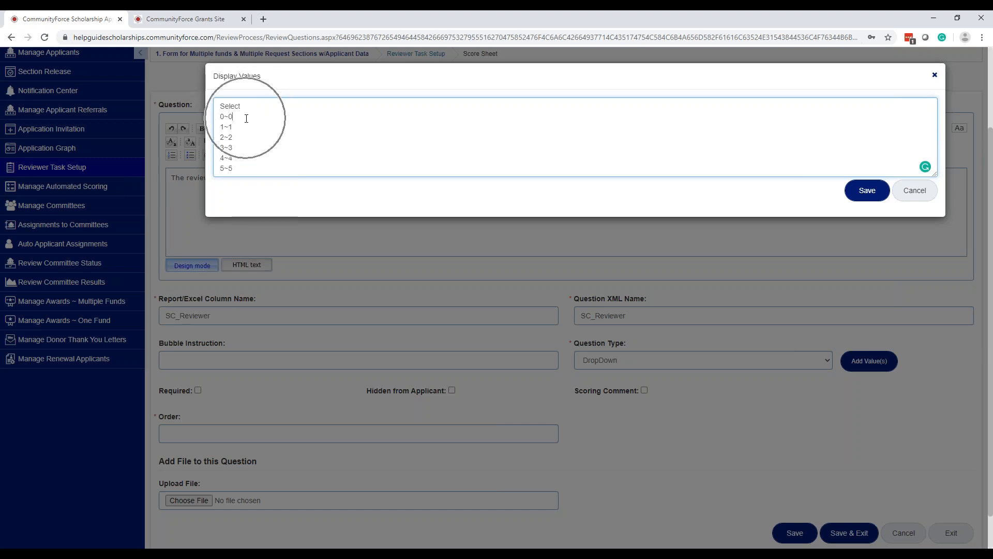
pyautogui.click(867, 191)
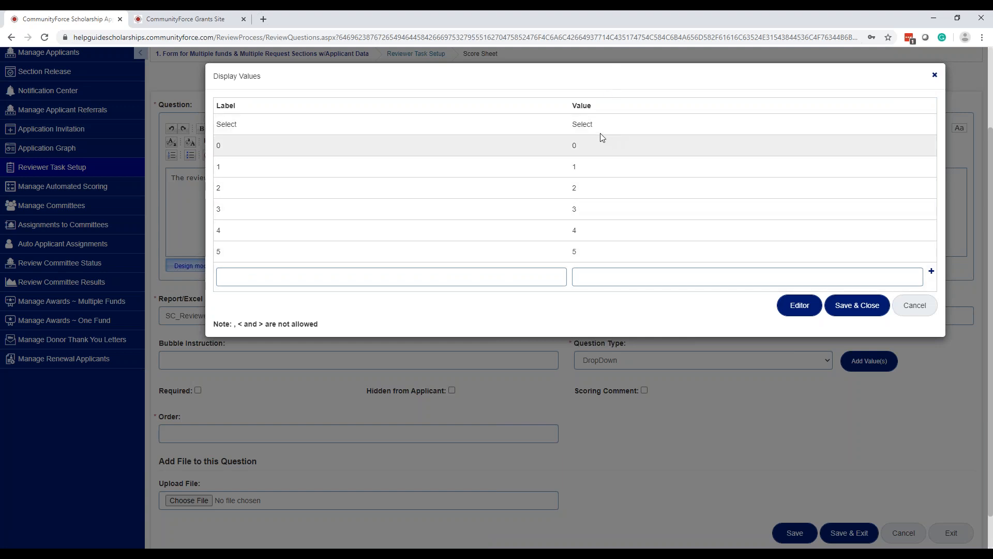
pyautogui.click(844, 308)
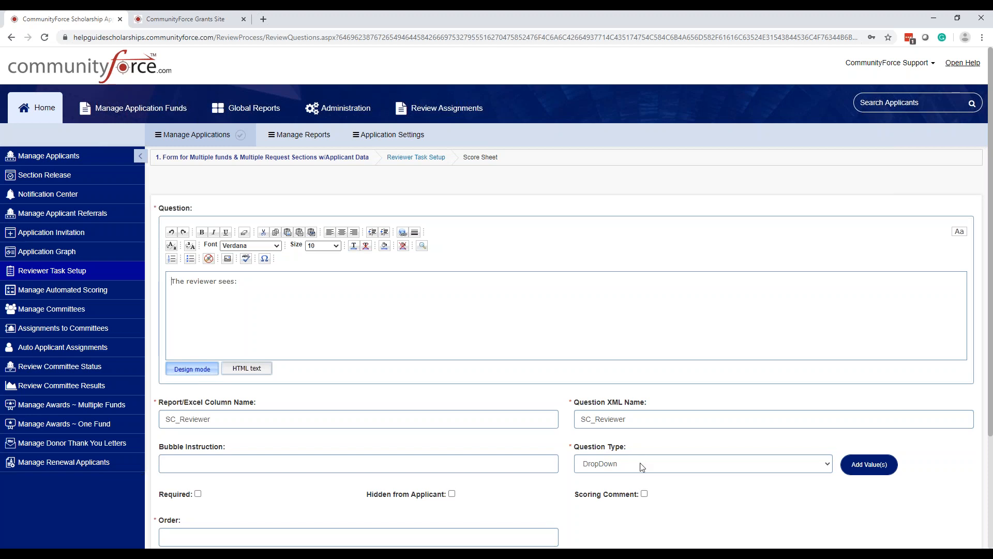
# Keep DropDown as the question type and mark the question as required
pyautogui.scroll(-2, 640, 462)
pyautogui.click(636, 363)
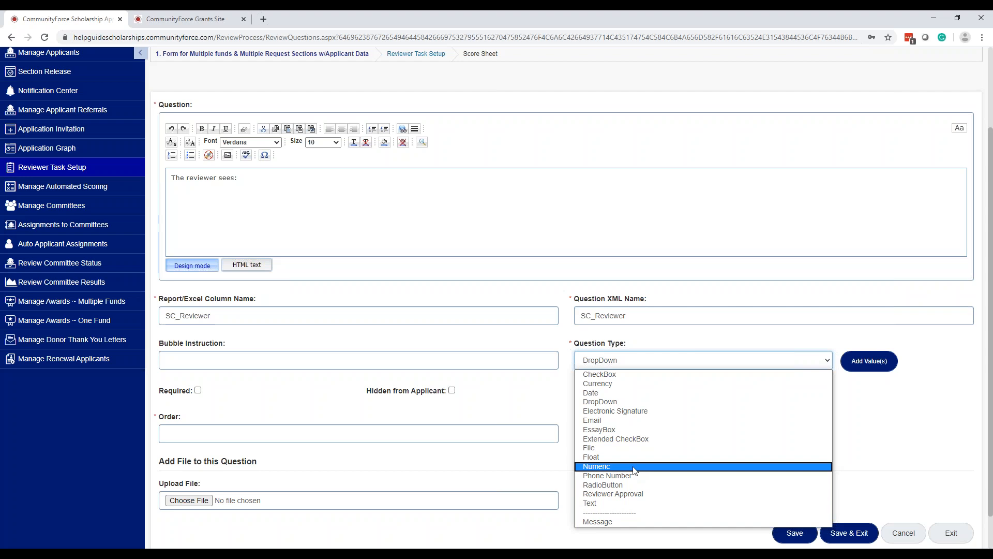
pyautogui.click(678, 359)
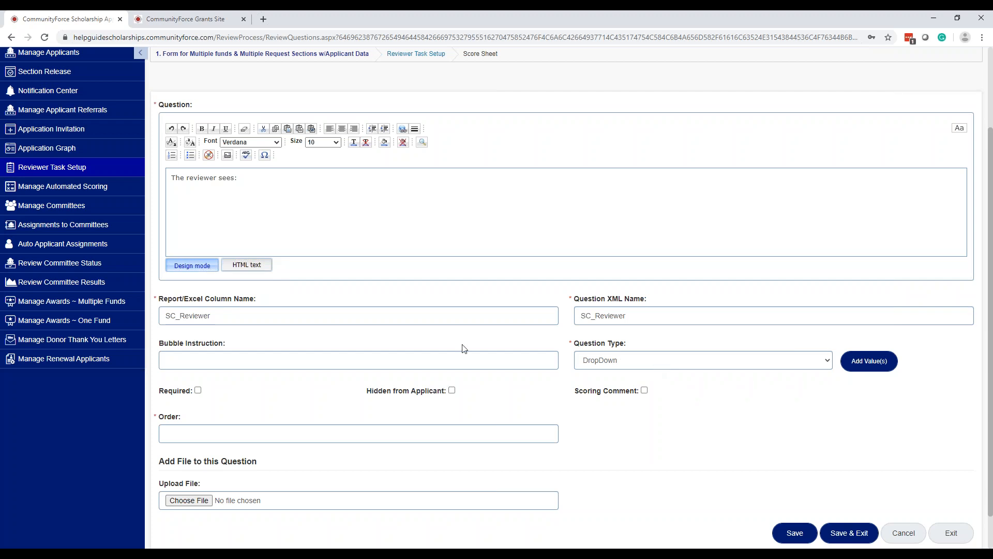
pyautogui.click(198, 391)
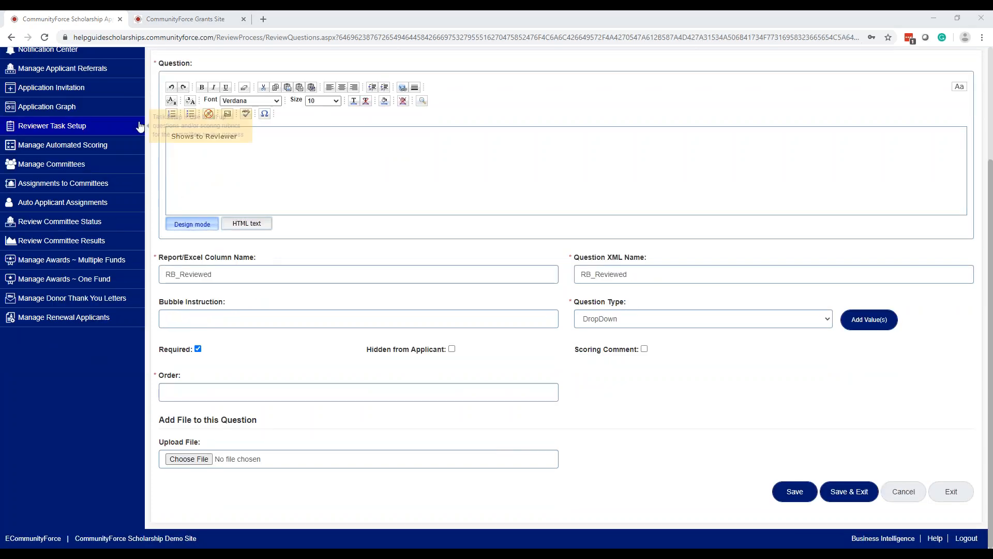
# Examine the question form, including its Hidden from Applicant and Scoring Comment options
pyautogui.scroll(3, 310, 202)
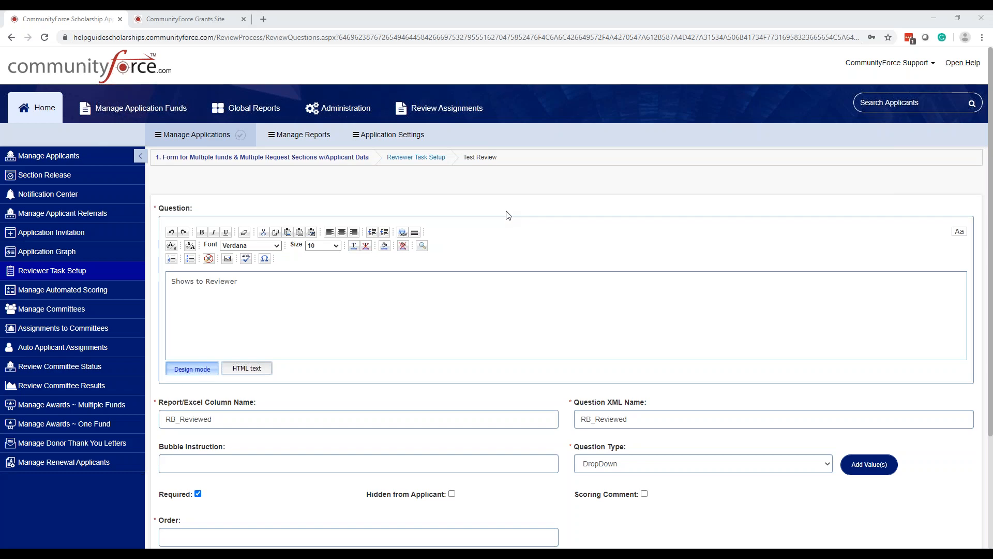
pyautogui.scroll(-3, 507, 215)
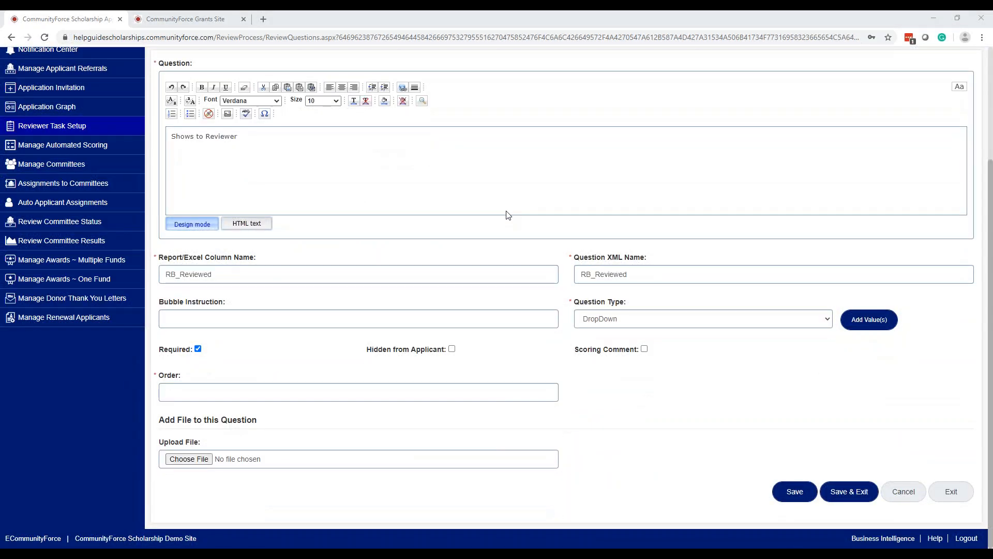
pyautogui.scroll(2, 507, 215)
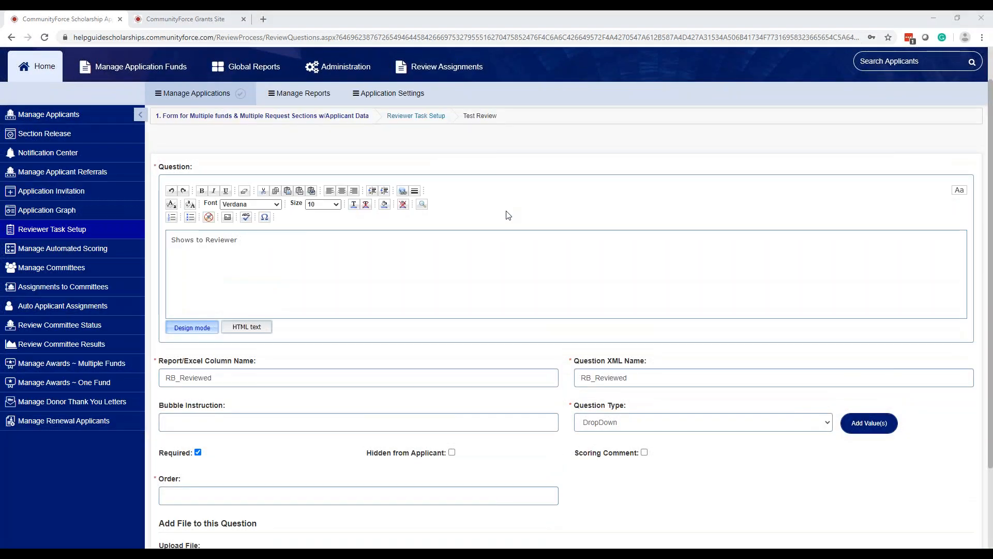
pyautogui.scroll(-2, 507, 215)
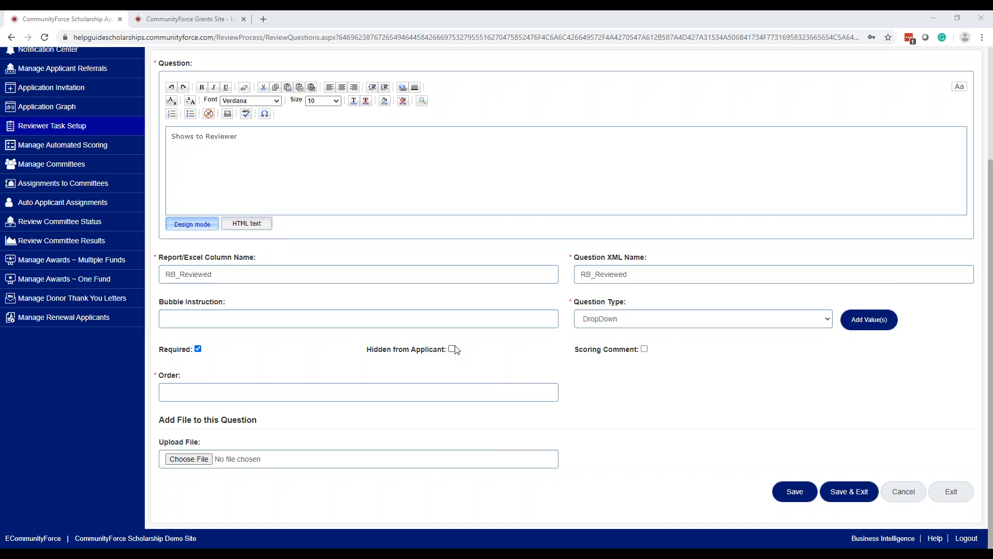
pyautogui.press('ctrl')
pyautogui.press('ctrl')
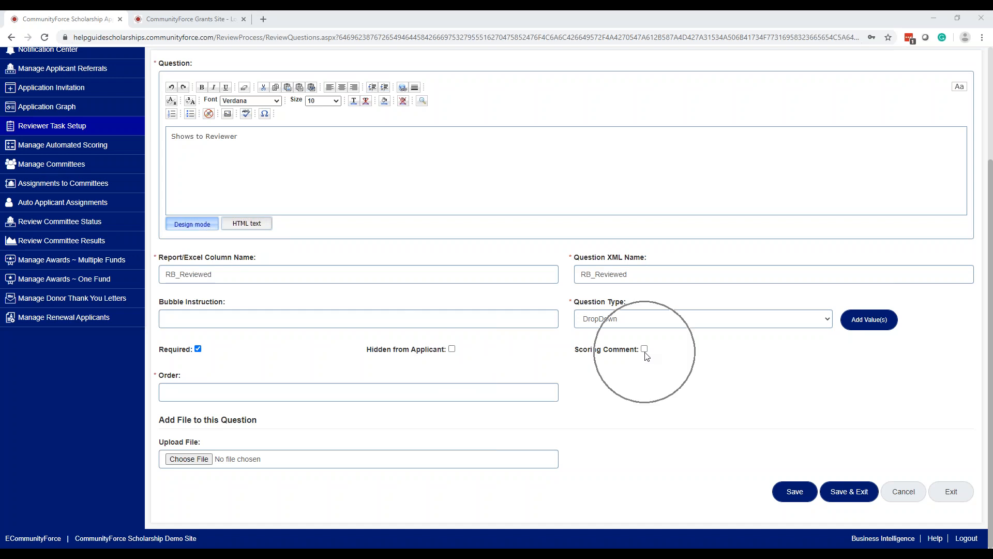
pyautogui.press('ctrl')
pyautogui.press('ctrl')
pyautogui.press('ctrl')
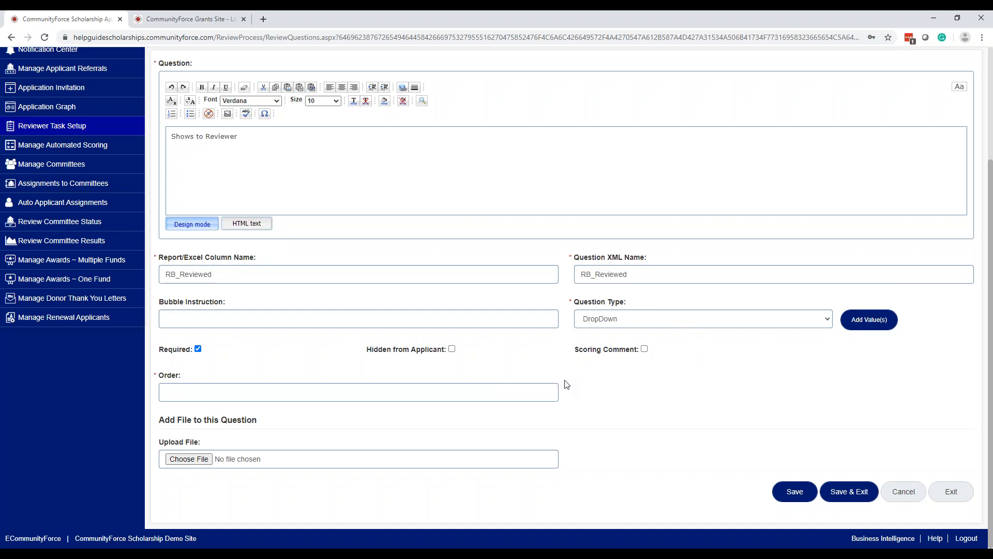
pyautogui.press('ctrl')
# Set the question's order to 1
pyautogui.click(428, 392)
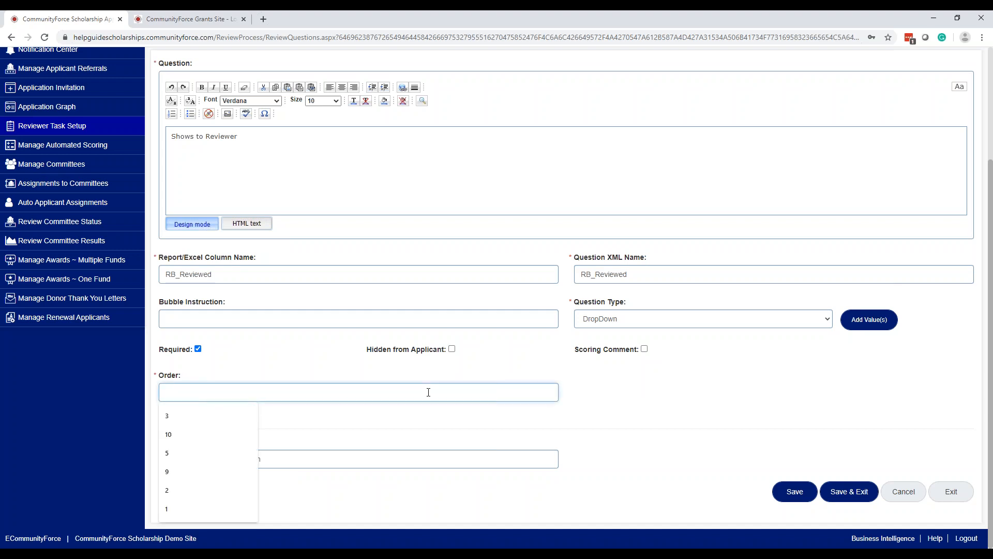
pyautogui.write('1')
pyautogui.doubleClick(620, 404)
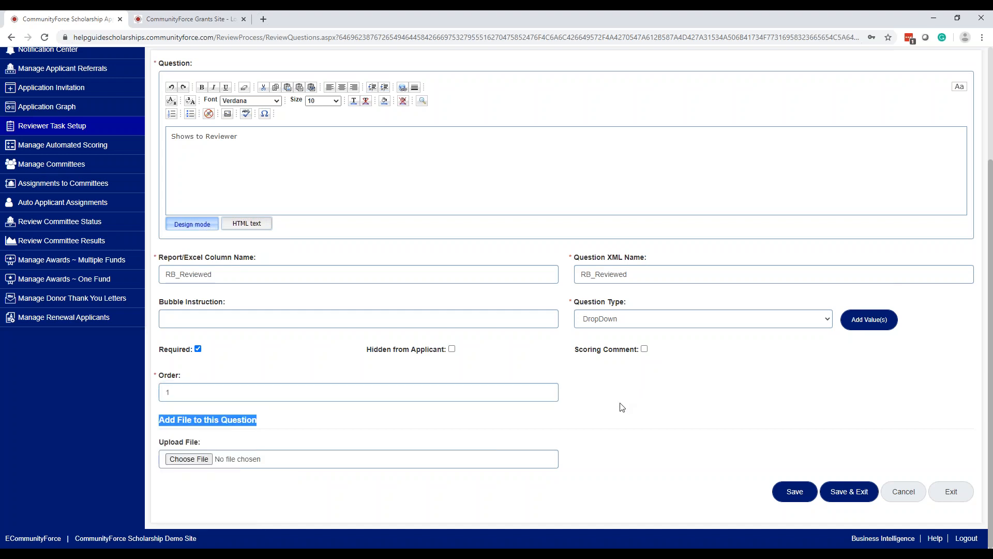
pyautogui.click(621, 407)
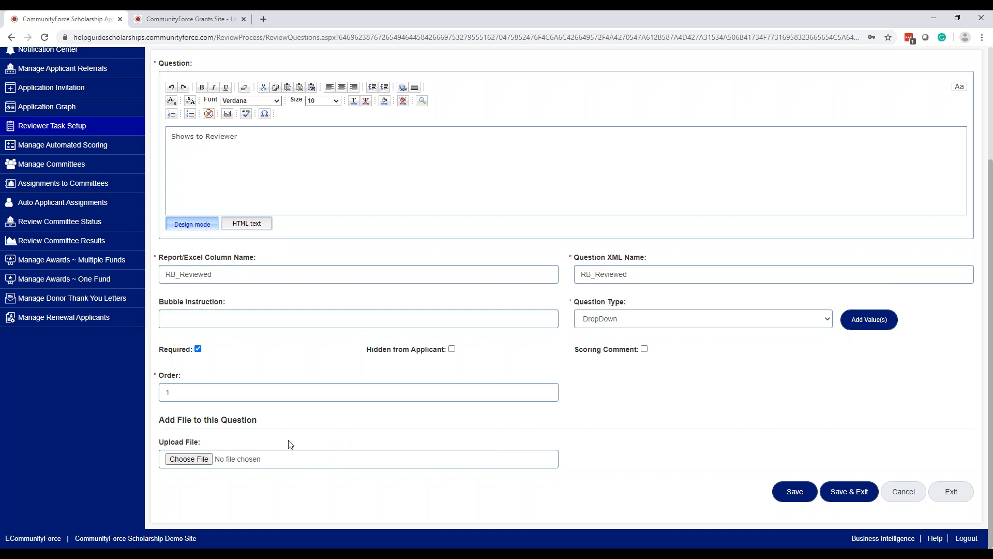
# Save the drop-down question without attaching a file and return to the task's question list
pyautogui.click(202, 459)
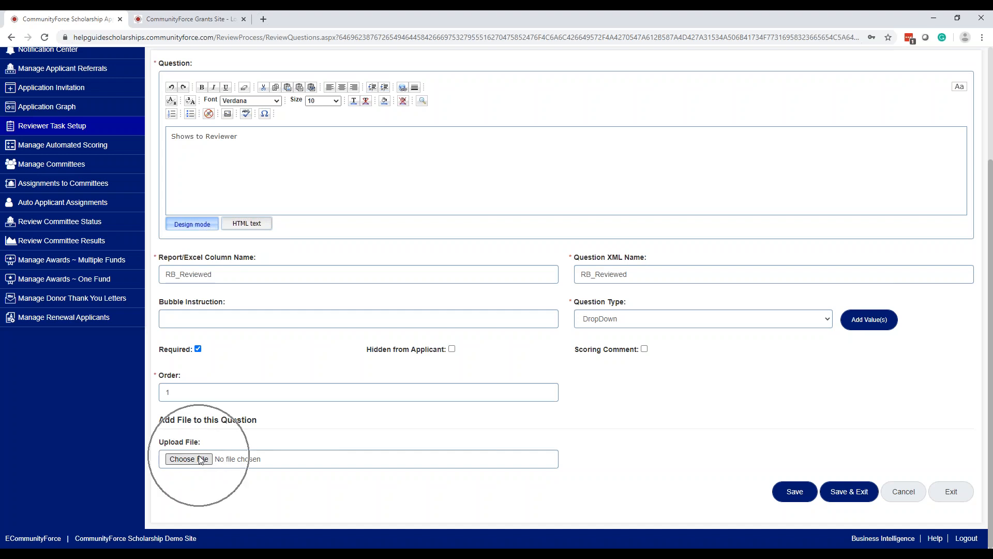
pyautogui.click(604, 322)
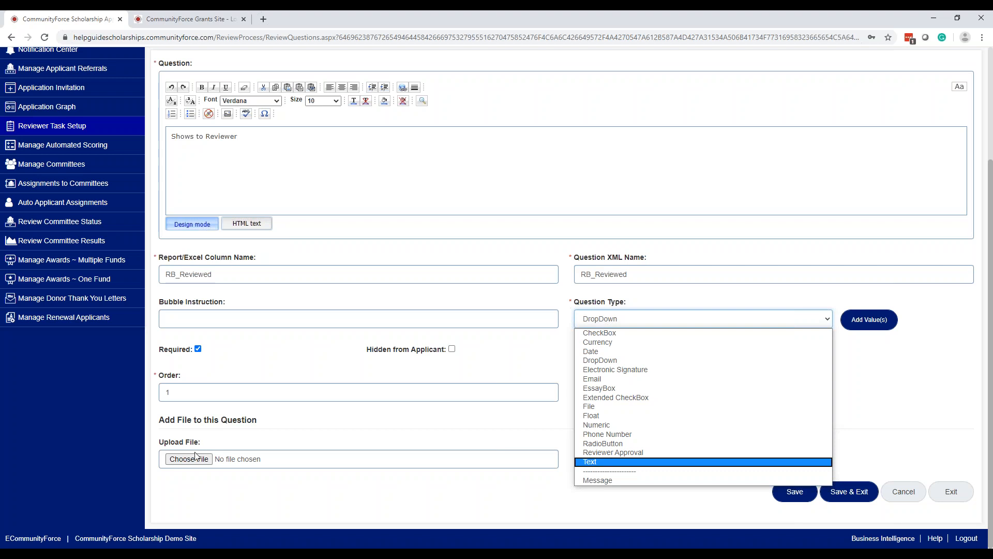
pyautogui.click(536, 504)
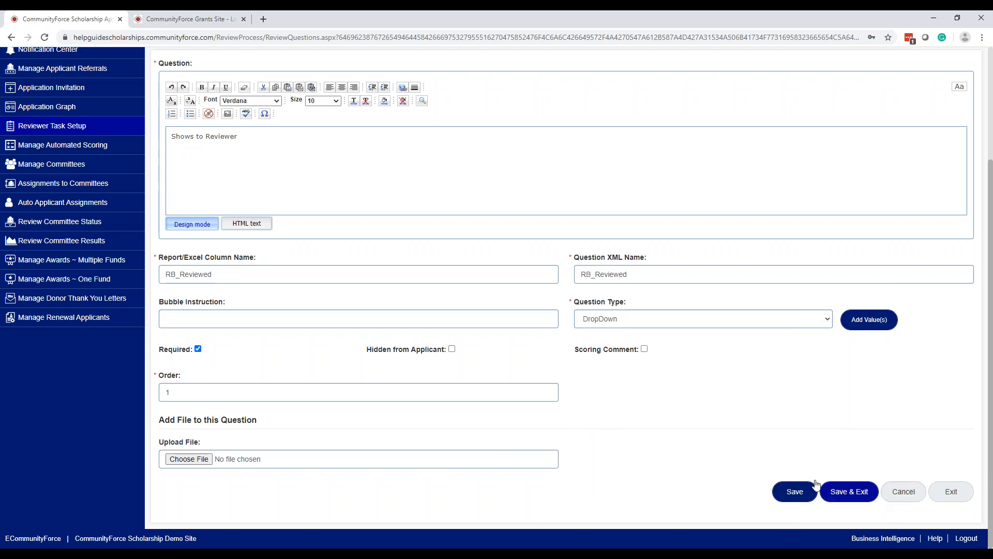
pyautogui.click(365, 430)
pyautogui.click(858, 494)
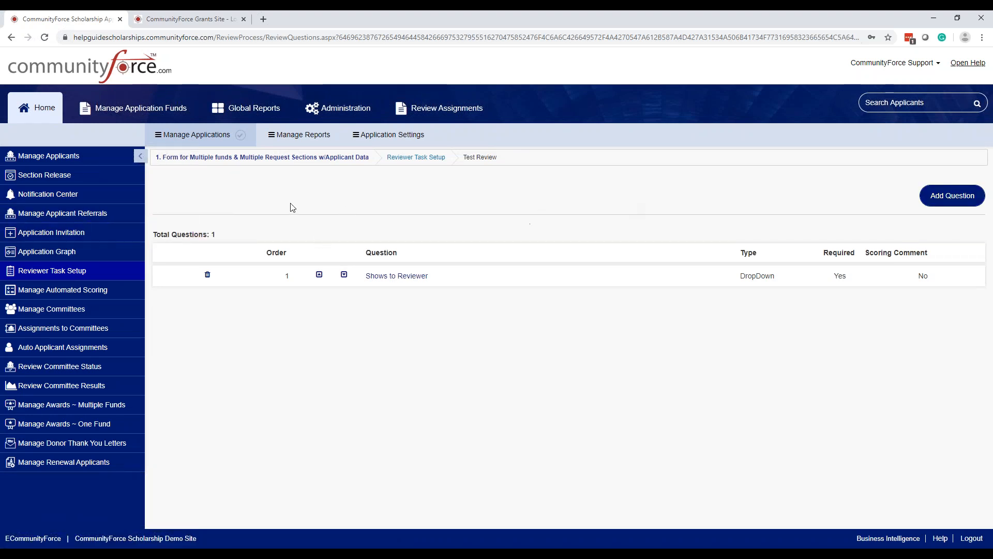
pyautogui.click(411, 203)
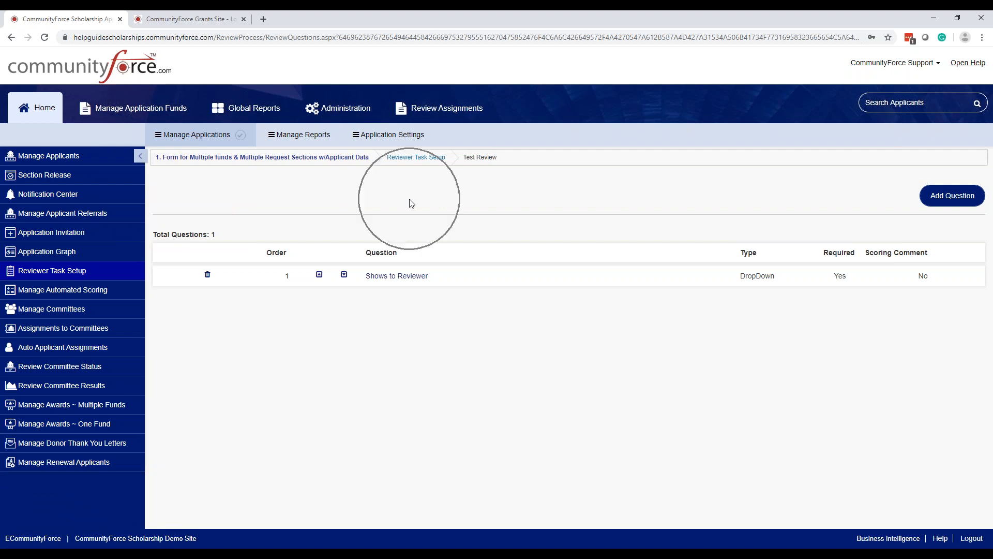
pyautogui.click(411, 203)
pyautogui.press('ctrl')
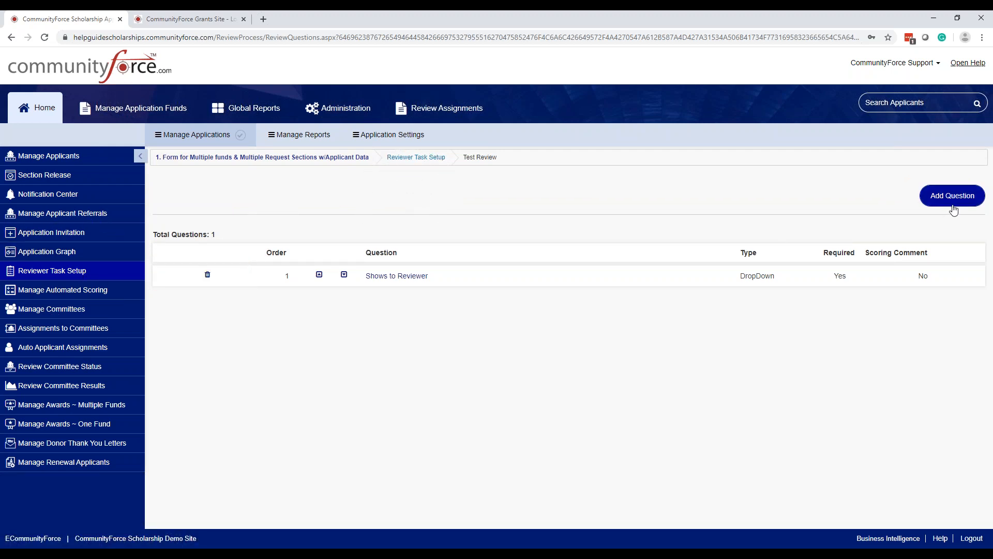
# Start a new question of type Message with the text "Score the following areas:"
pyautogui.click(941, 197)
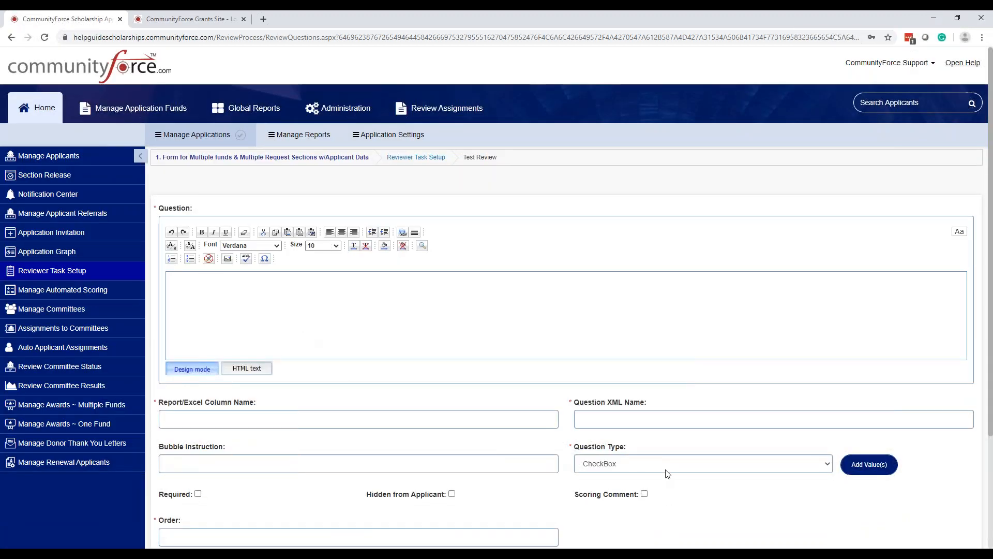
pyautogui.click(668, 470)
pyautogui.click(635, 449)
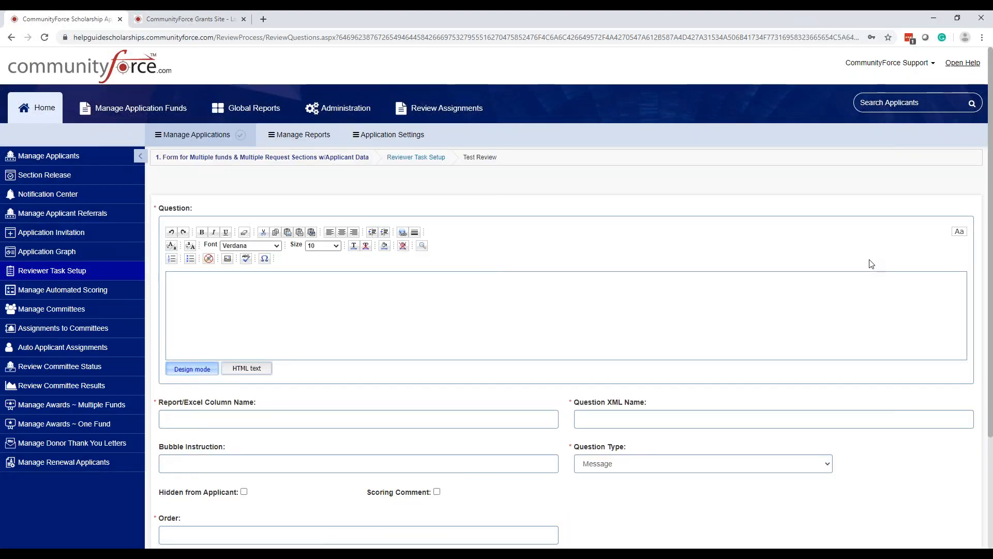
pyautogui.write('Score the following')
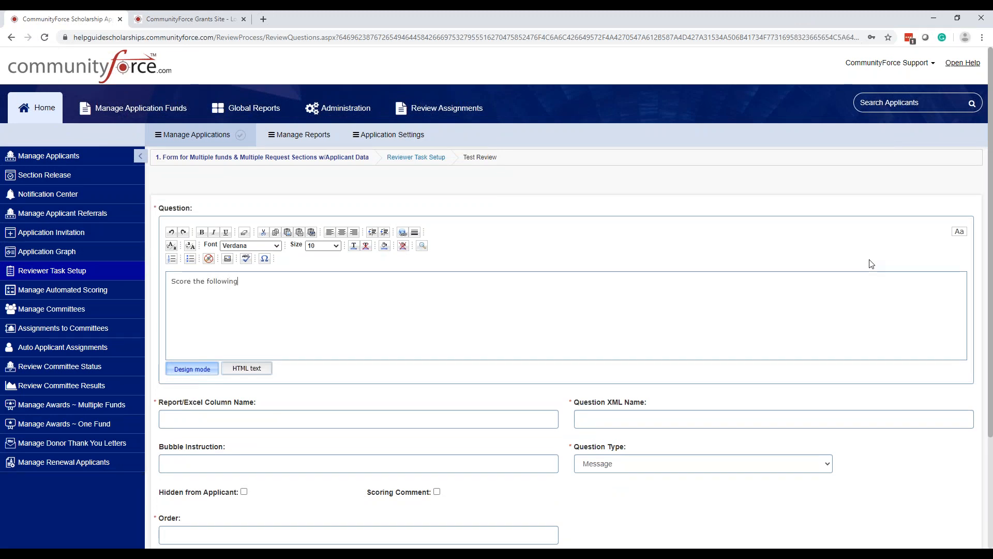
pyautogui.write(' areas:')
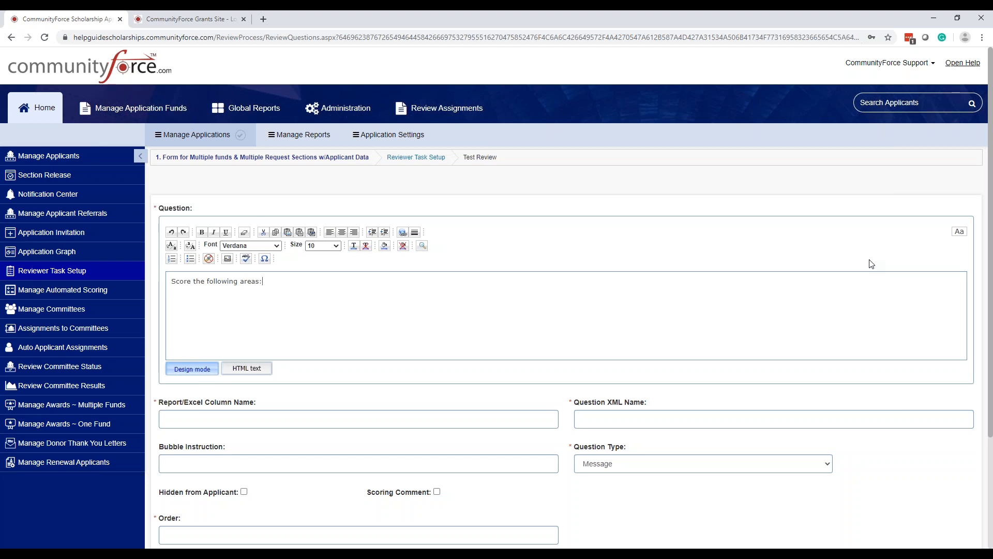
# Reword the message question as "Score the following areas as follows:" and leave the question form without saving
pyautogui.write('as follows:')
pyautogui.scroll(-2, 315, 303)
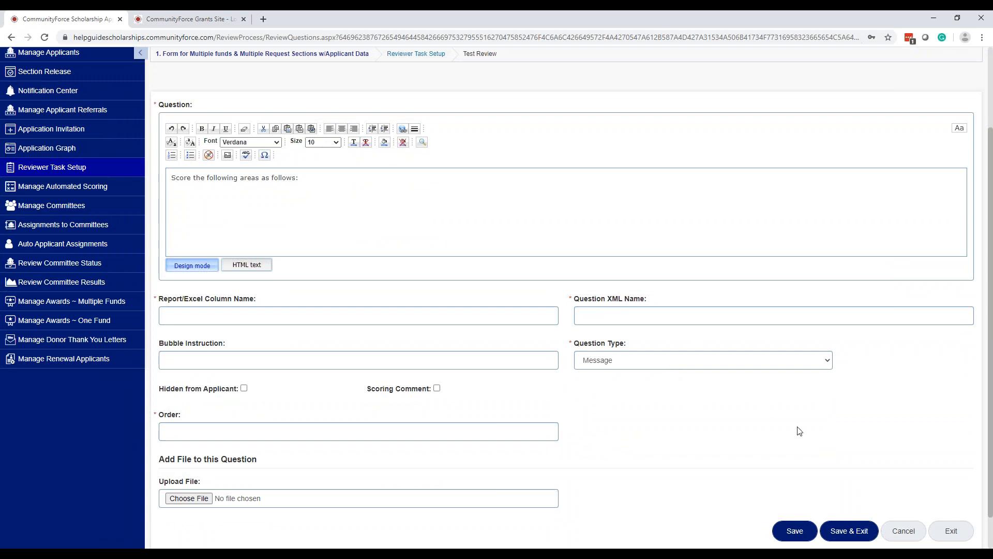
pyautogui.scroll(-1, 799, 431)
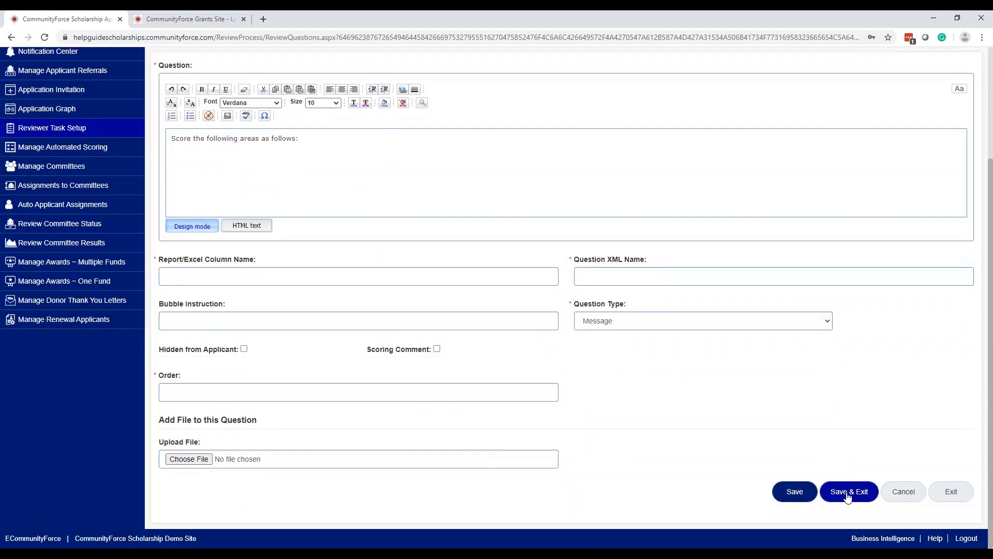
pyautogui.click(958, 498)
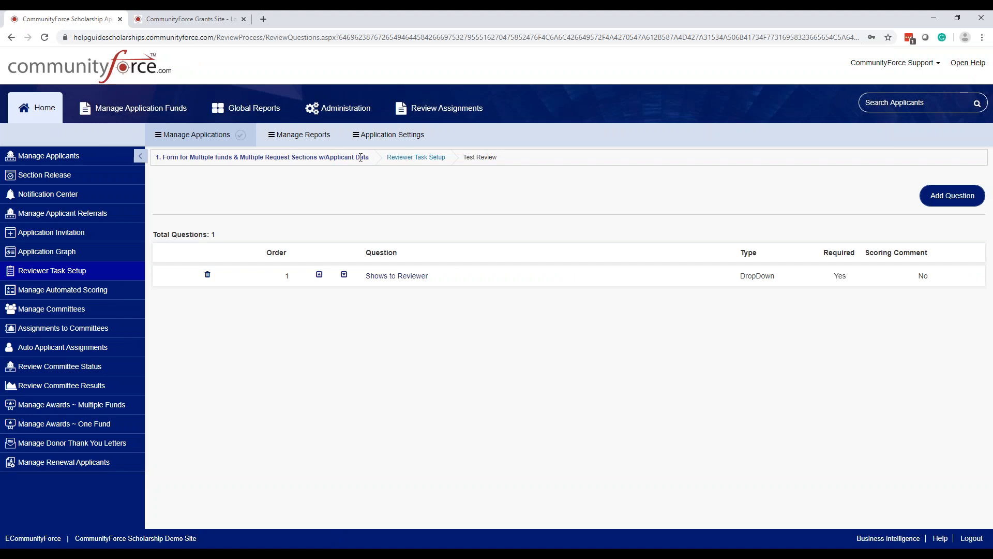
# Return to the reviewer task list and open the questions of the Score Sheet task
pyautogui.click(388, 157)
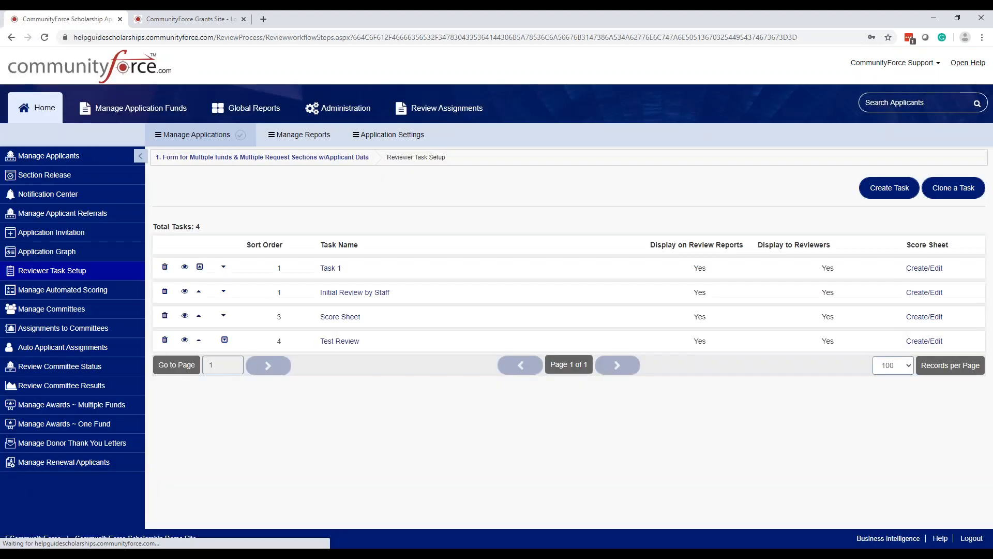
pyautogui.click(339, 320)
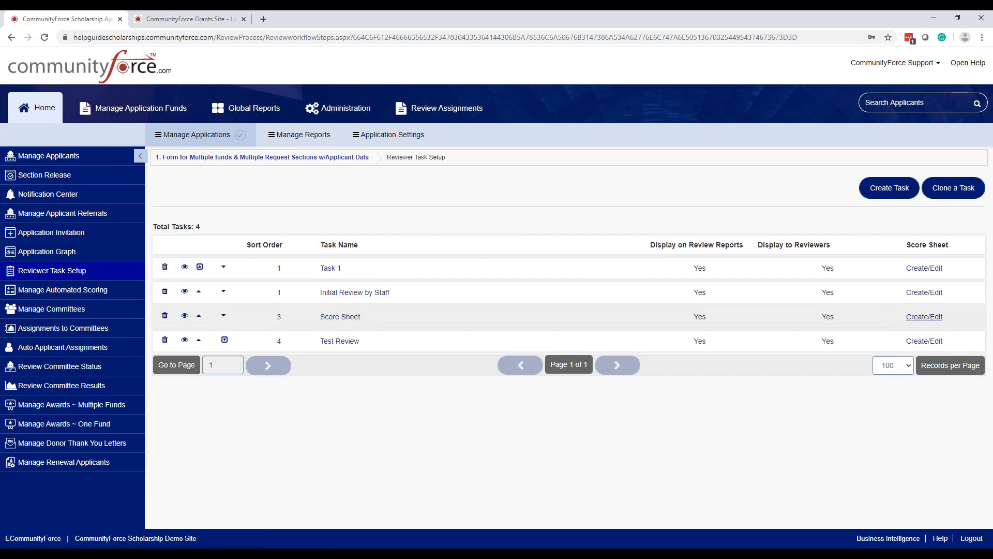
pyautogui.click(924, 316)
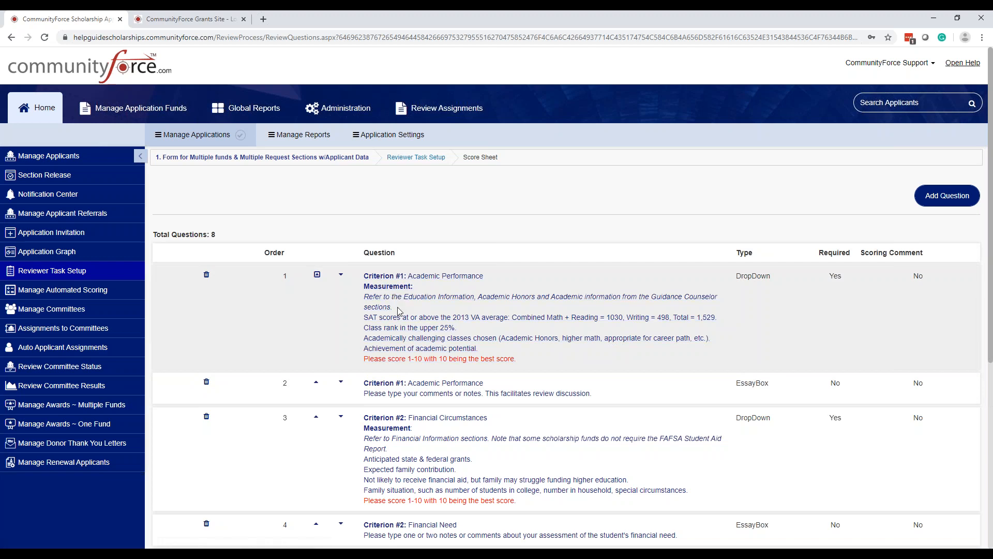
# Examine the Criterion #1 to #4 scoring and comment questions, including their type, Required and Scoring Comment settings
pyautogui.scroll(-1, 399, 310)
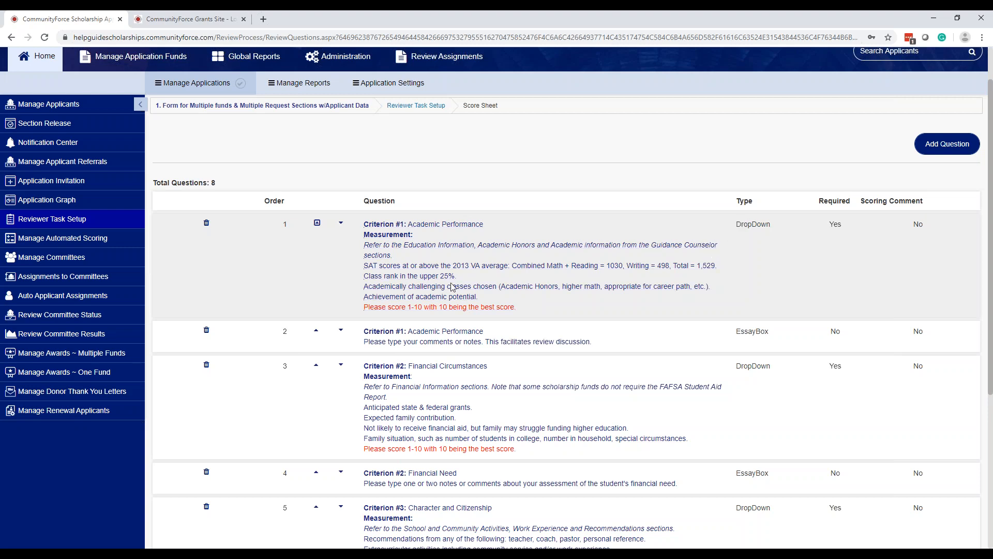
pyautogui.scroll(-1, 421, 286)
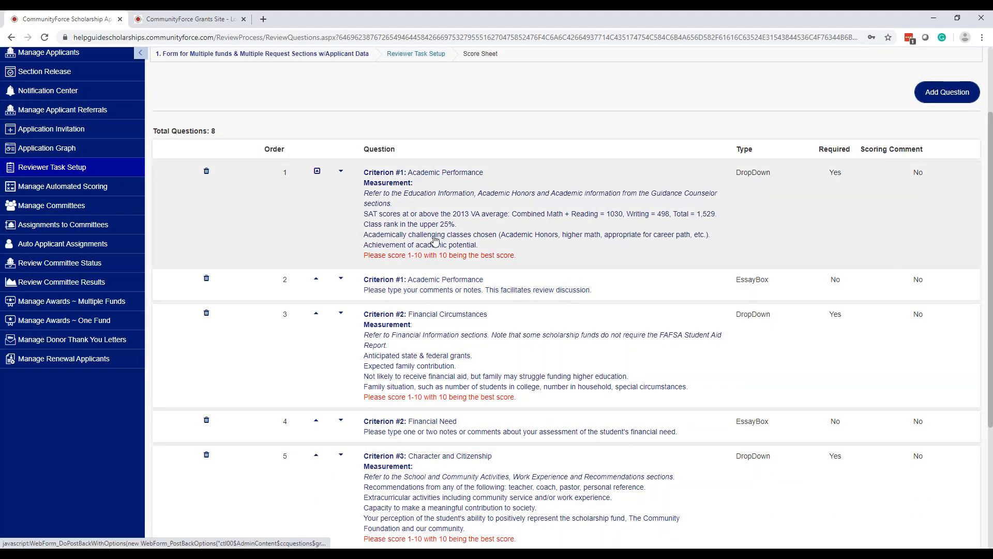
pyautogui.scroll(-2, 434, 240)
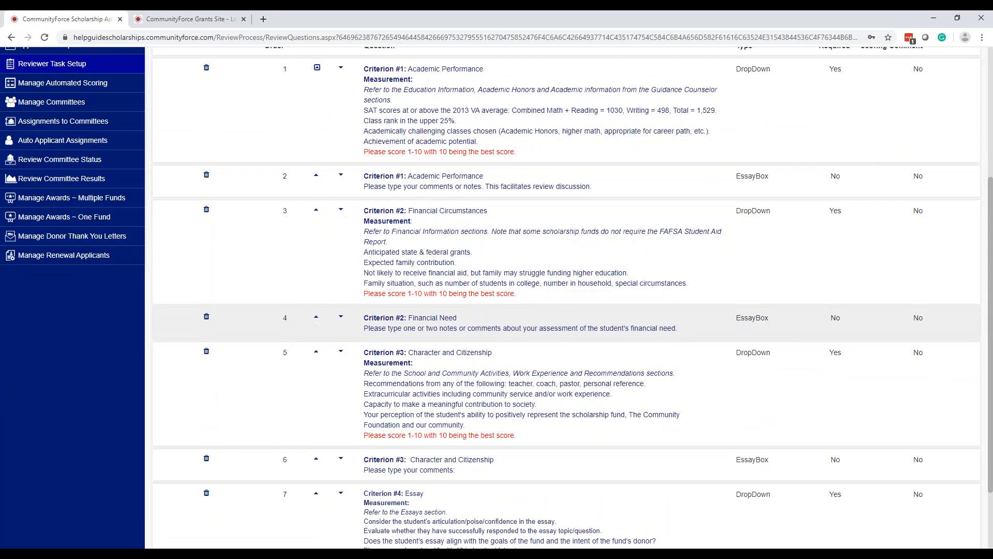
pyautogui.scroll(-2, 435, 323)
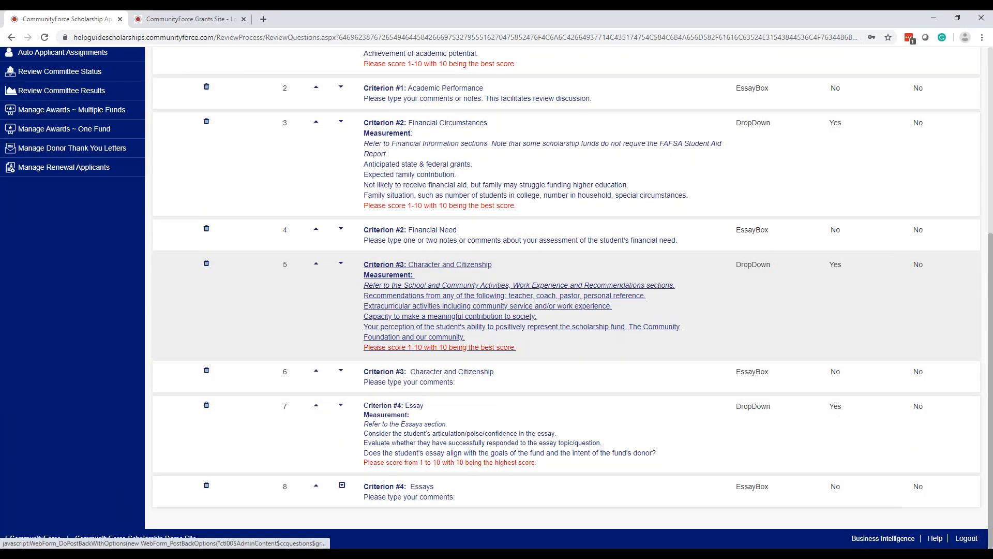
pyautogui.scroll(5, 624, 423)
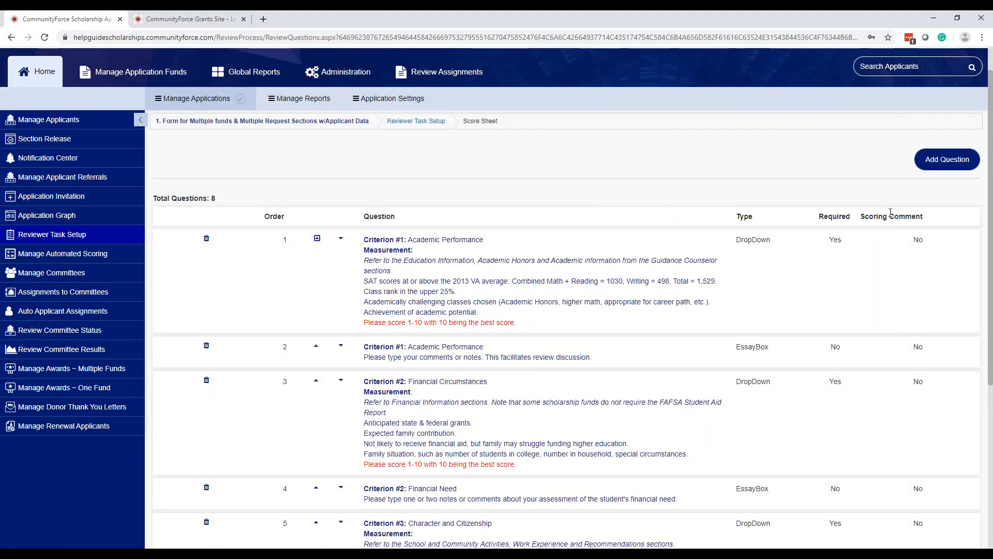
pyautogui.scroll(-1, 906, 230)
pyautogui.scroll(-2, 906, 230)
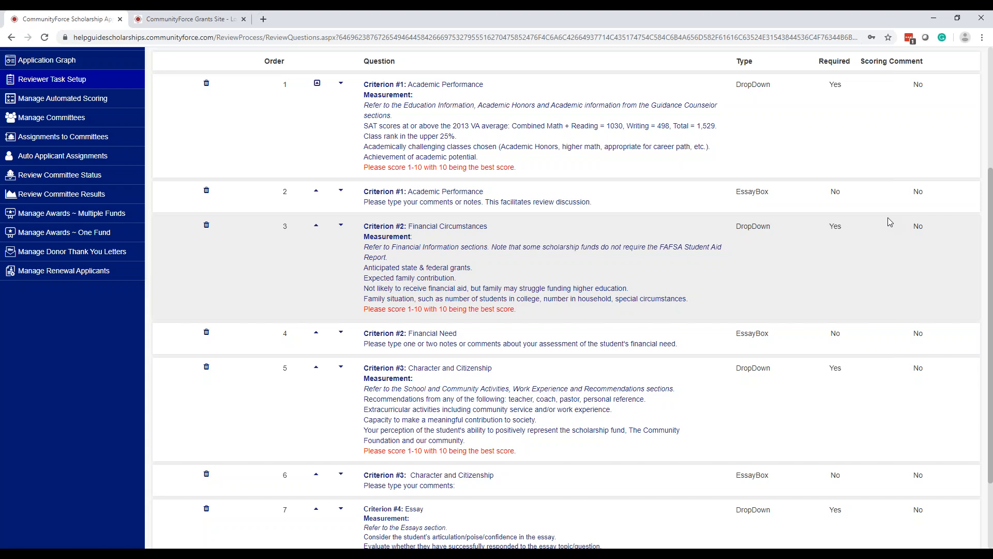
pyautogui.scroll(-2, 888, 217)
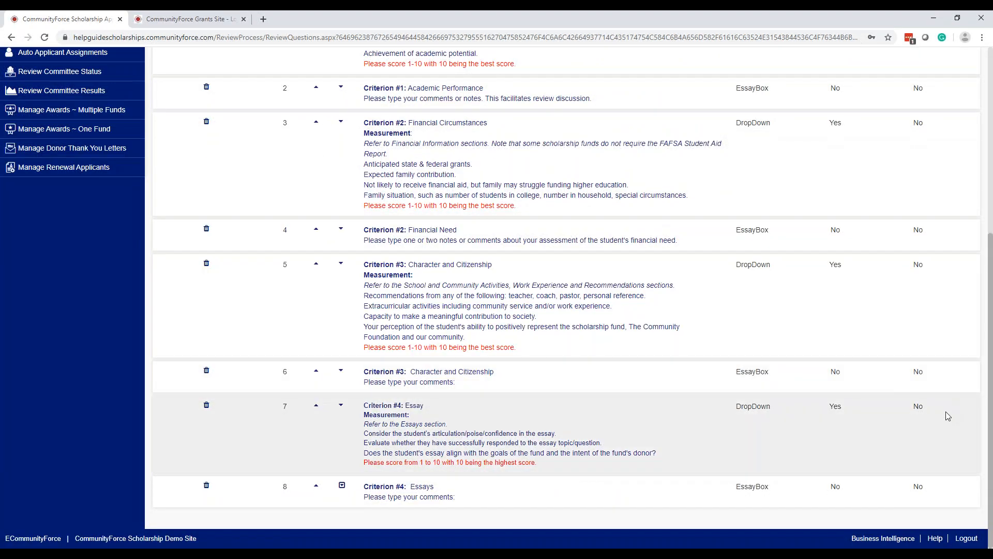
pyautogui.scroll(6, 945, 498)
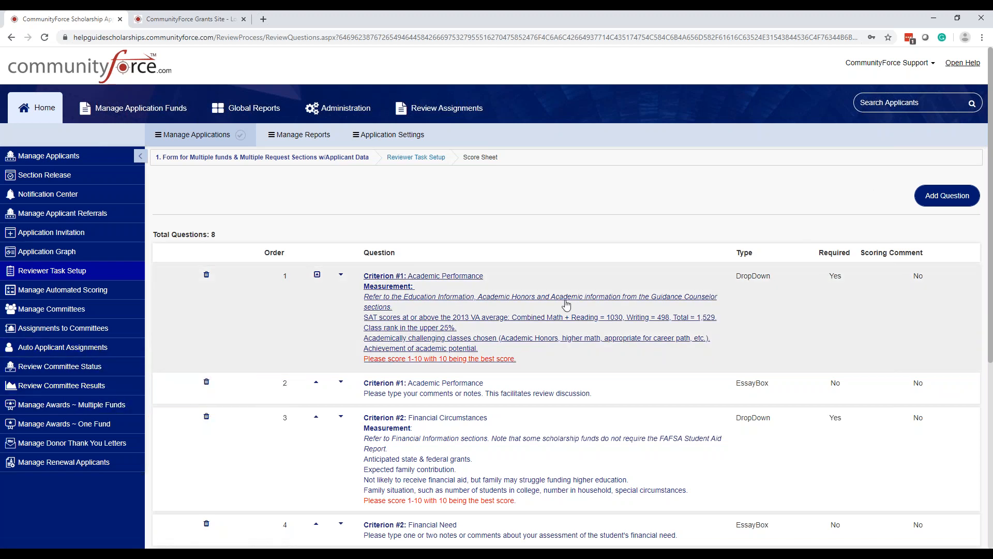
pyautogui.scroll(-4, 957, 290)
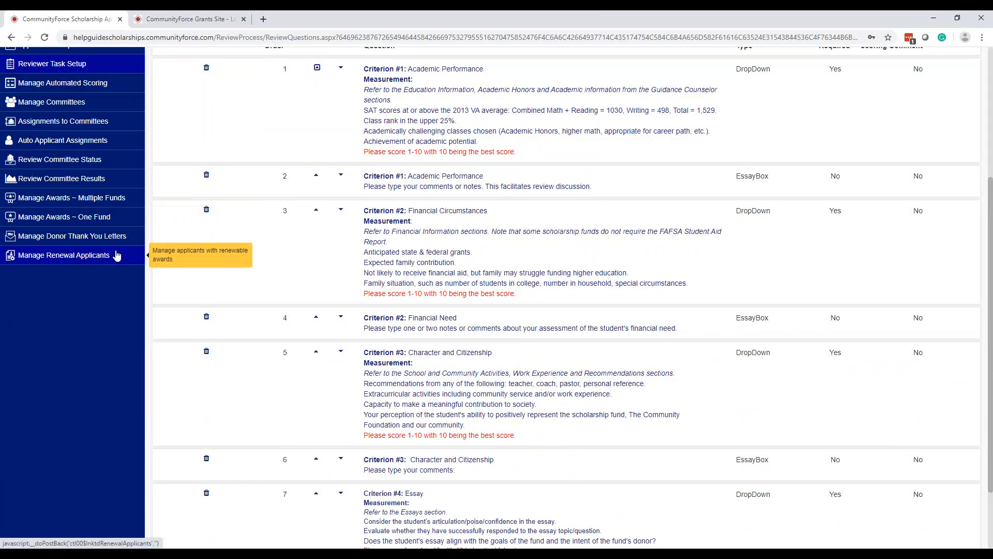
pyautogui.scroll(-2, 712, 268)
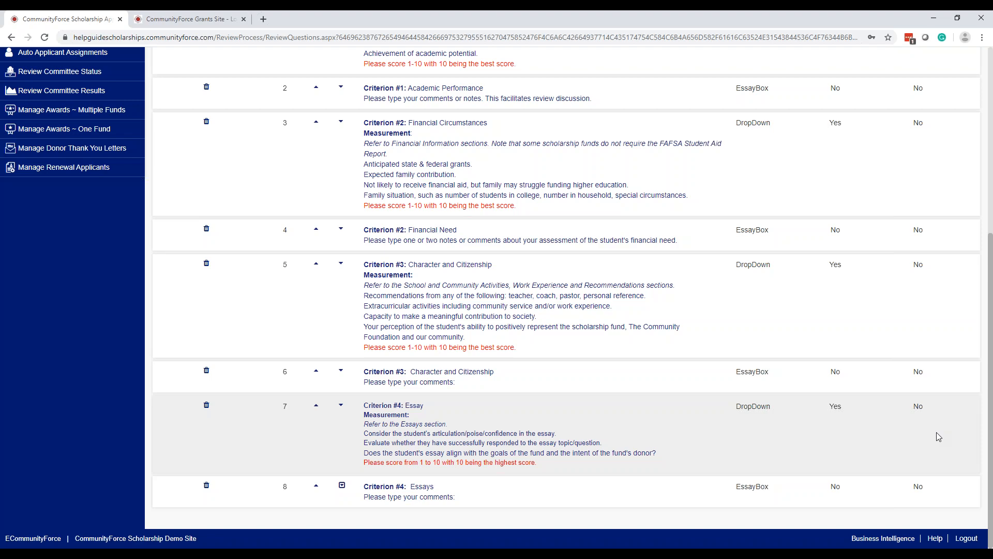
pyautogui.scroll(5, 936, 436)
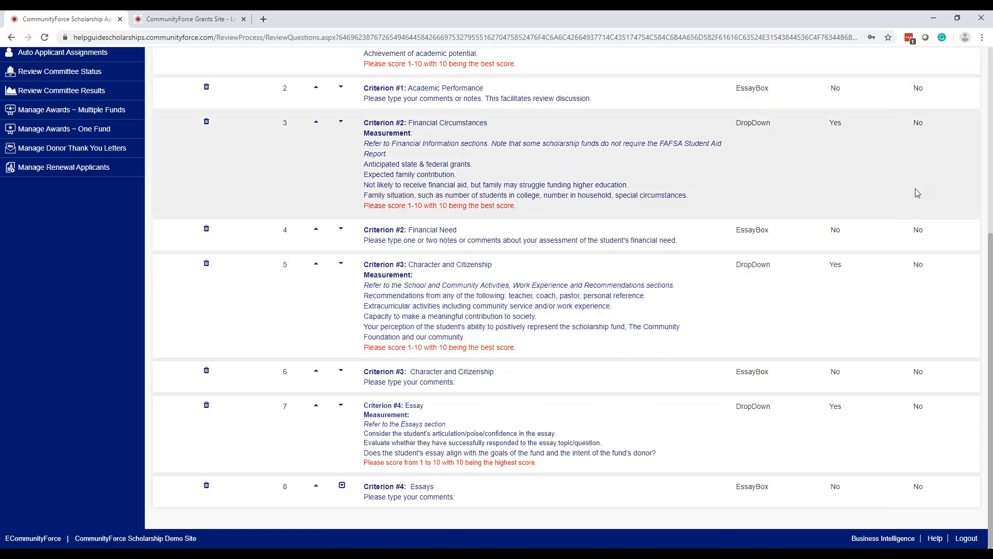
pyautogui.scroll(1, 915, 250)
pyautogui.scroll(2, 914, 250)
pyautogui.scroll(-3, 854, 290)
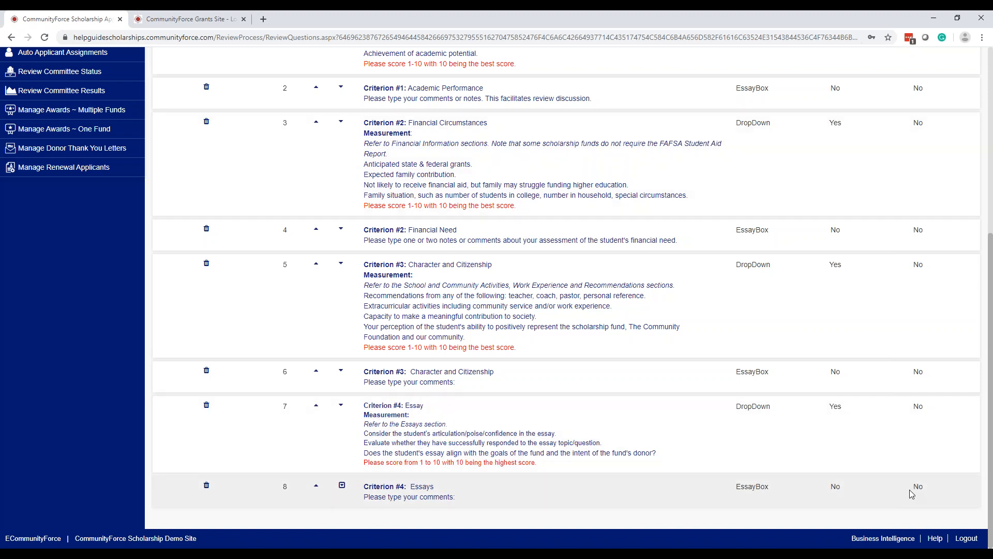
pyautogui.scroll(2, 920, 486)
pyautogui.scroll(-2, 920, 487)
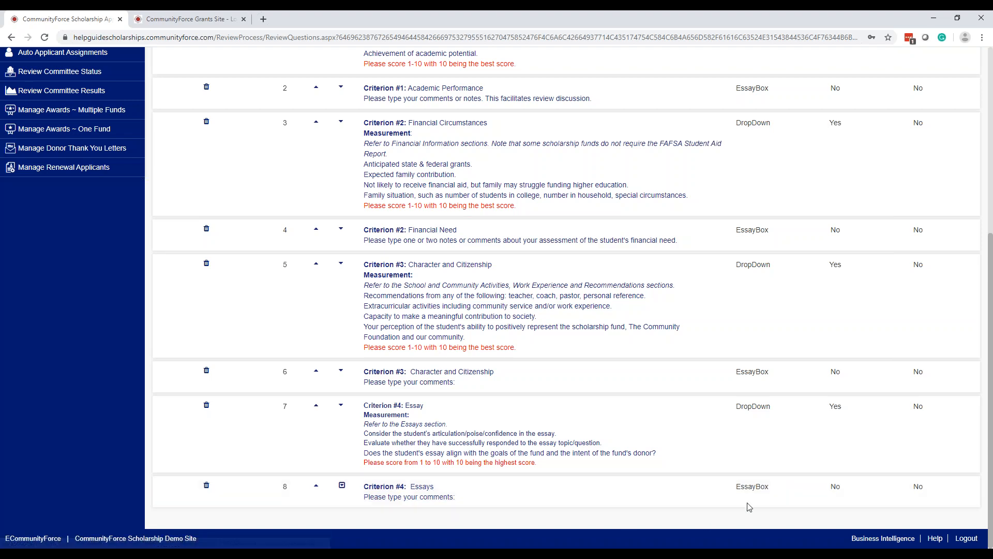
pyautogui.scroll(5, 819, 486)
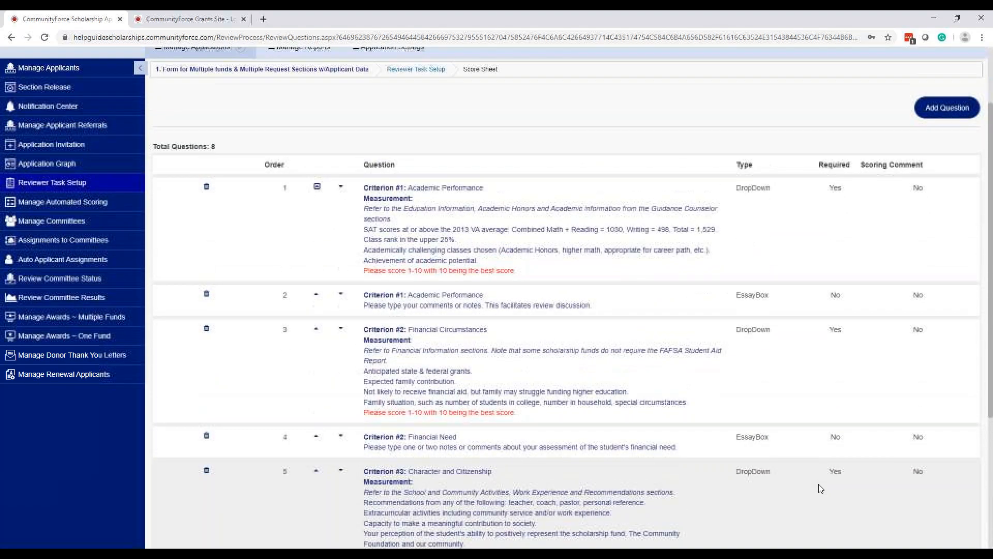
pyautogui.scroll(-5, 818, 487)
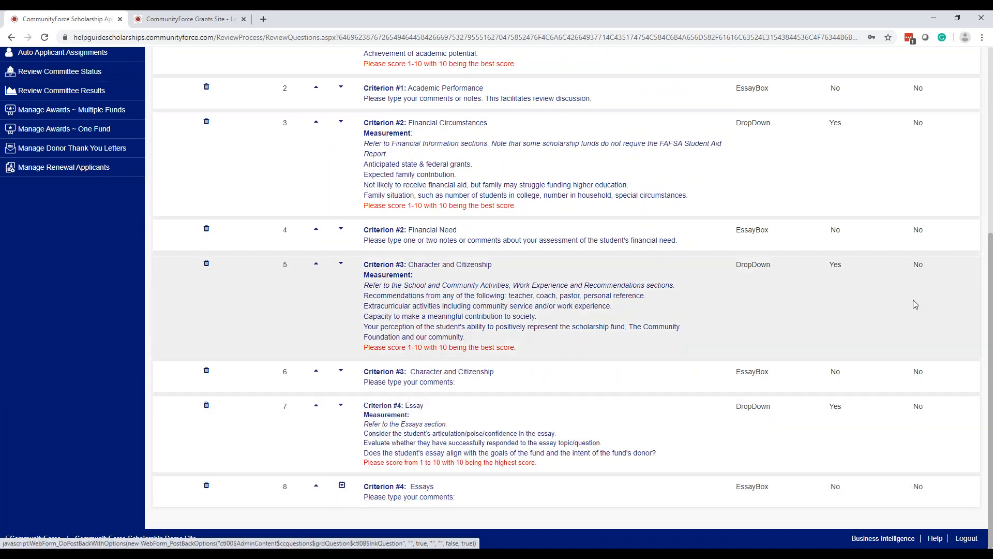
pyautogui.scroll(4, 898, 206)
pyautogui.scroll(-4, 899, 205)
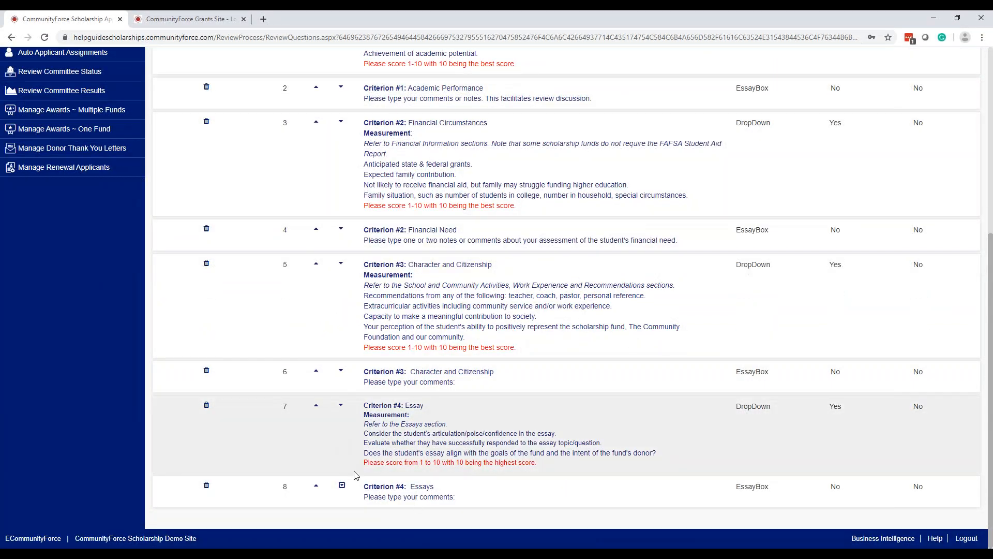
# Enable Scoring Comment on the Criterion #4 Essays comment question, save it and check the question list
pyautogui.click(409, 492)
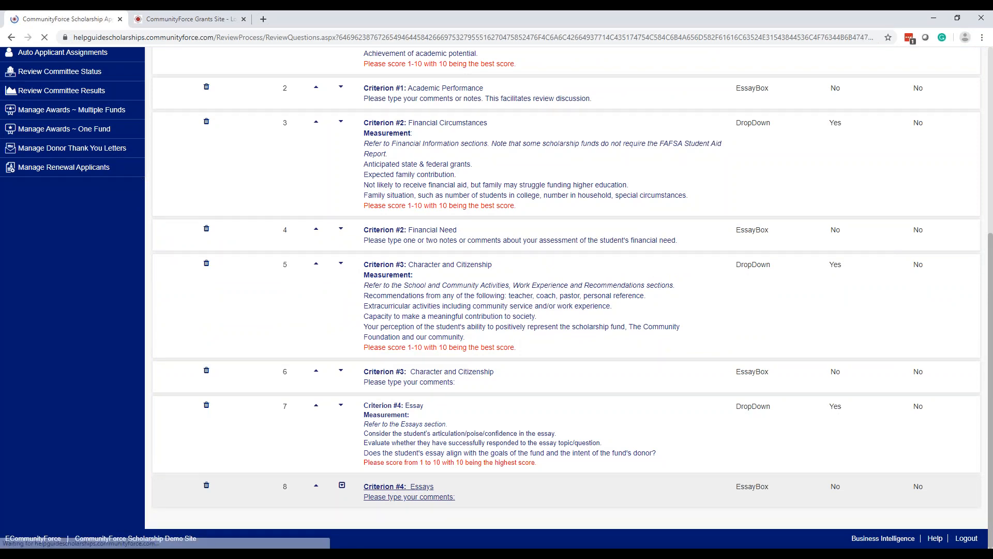
pyautogui.scroll(-4, 551, 443)
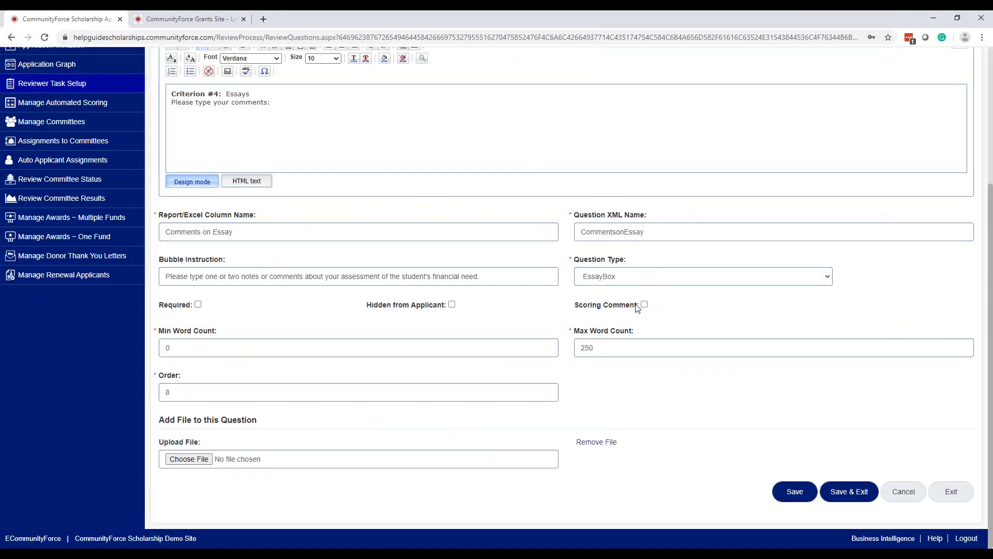
pyautogui.click(645, 305)
pyautogui.click(859, 496)
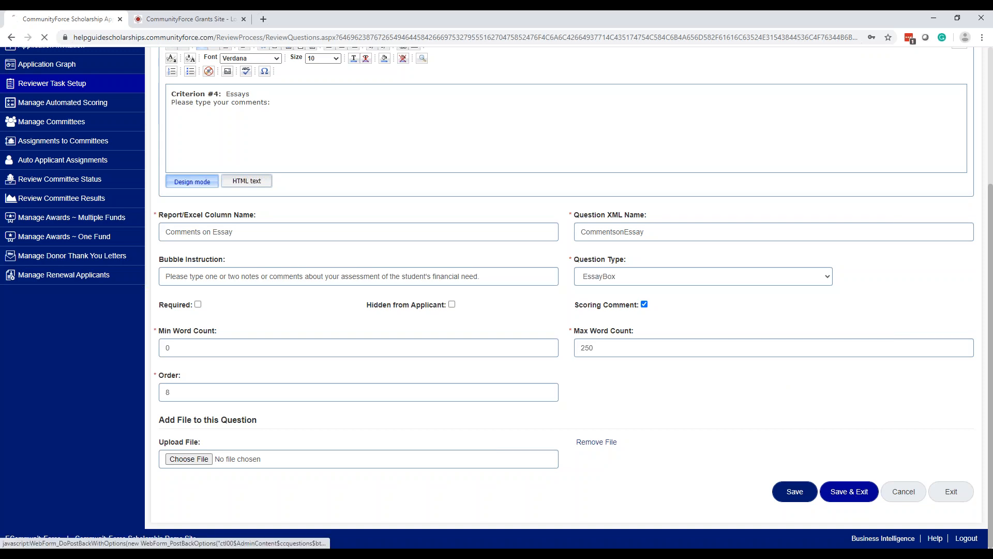
pyautogui.scroll(-5, 925, 264)
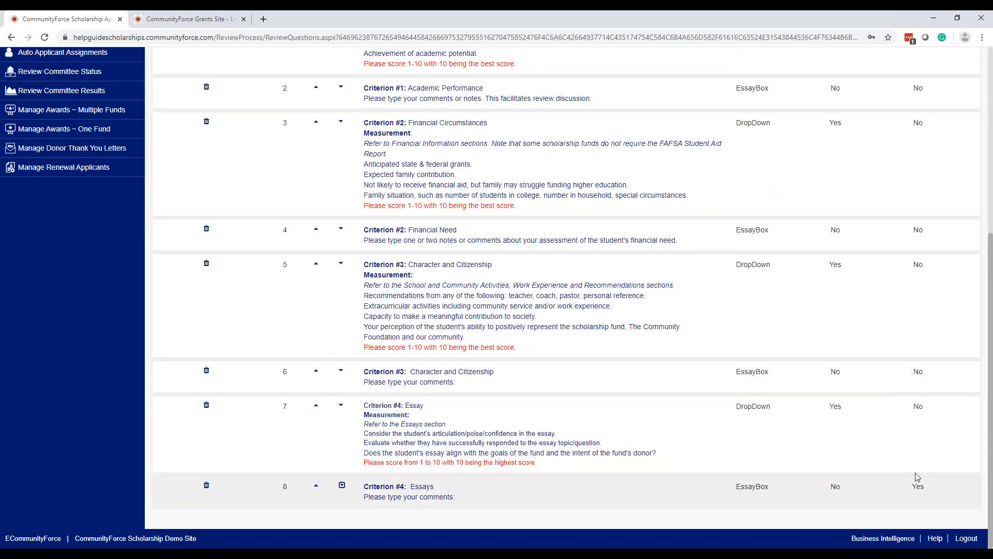
pyautogui.scroll(5, 915, 485)
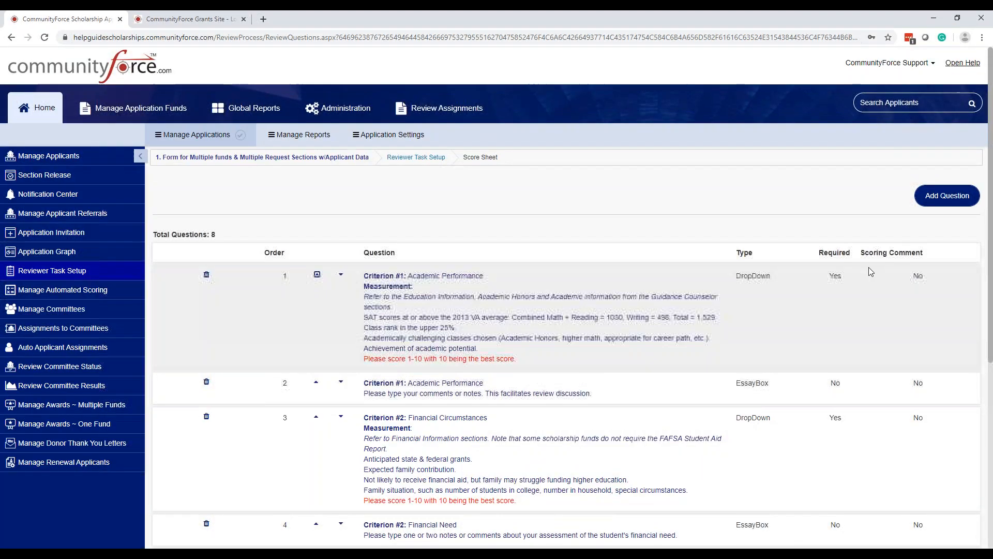
pyautogui.scroll(-2, 839, 299)
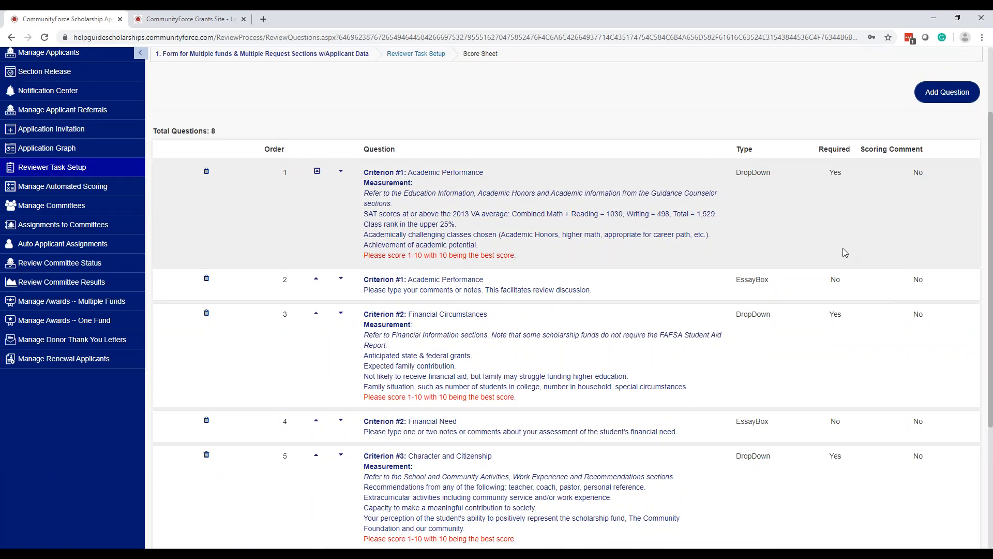
pyautogui.scroll(-4, 844, 252)
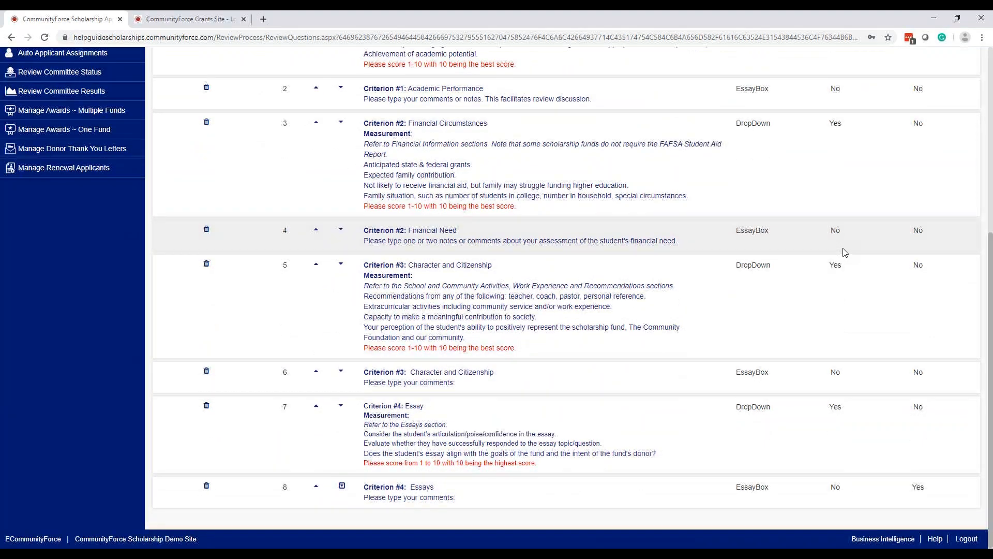
pyautogui.scroll(6, 844, 253)
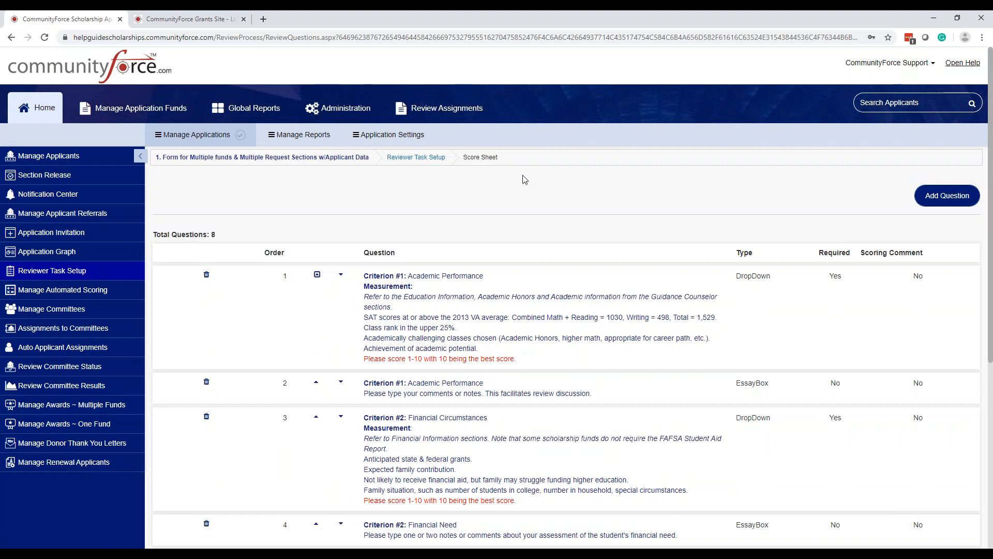
# Switch to the CommunityForce Grants site and log in with the saved account e-mail and password
pyautogui.click(187, 20)
pyautogui.click(316, 210)
pyautogui.click(311, 209)
pyautogui.click(266, 251)
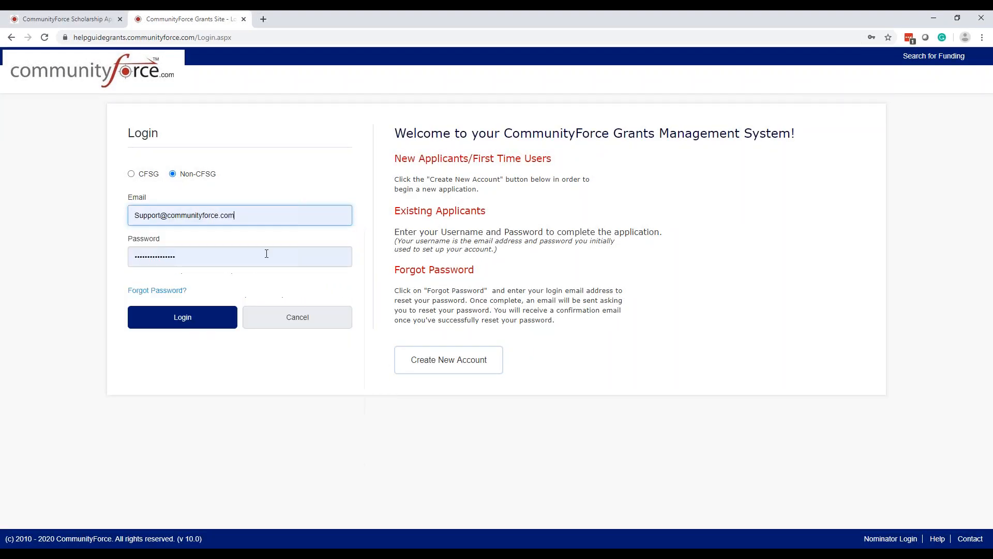
pyautogui.click(207, 321)
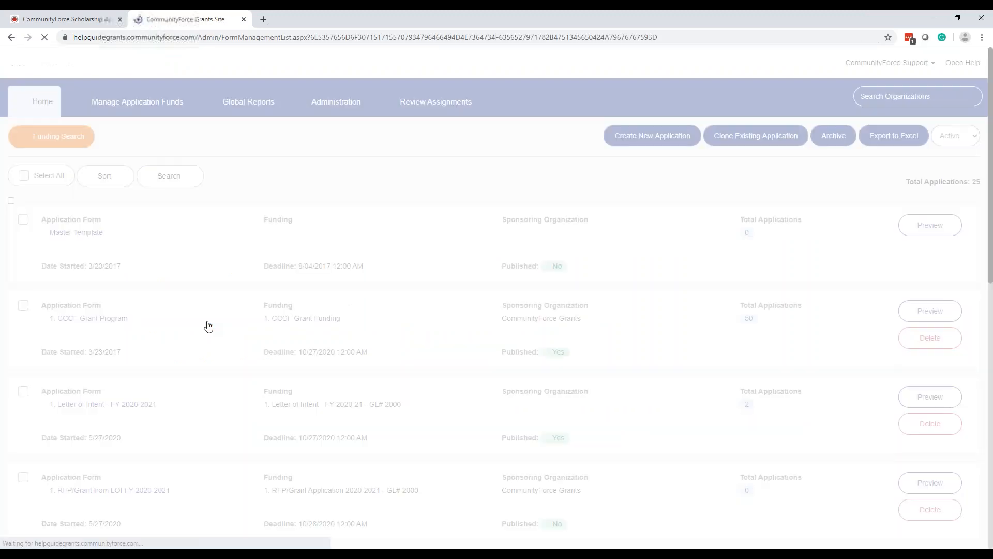
# Open the 1. CCCF Grant Program application and go to its Reviewer Task Setup
pyautogui.click(114, 320)
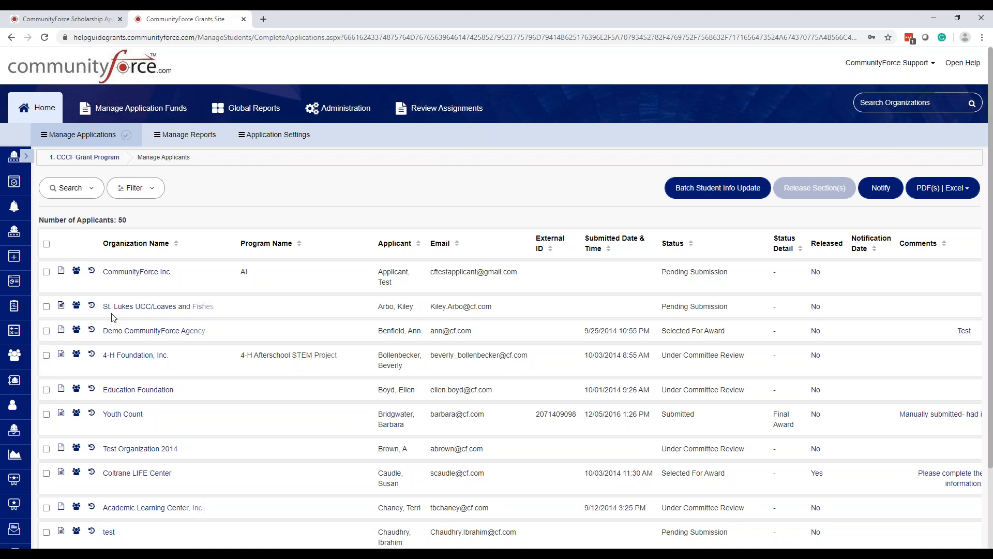
pyautogui.moveTo(26, 164)
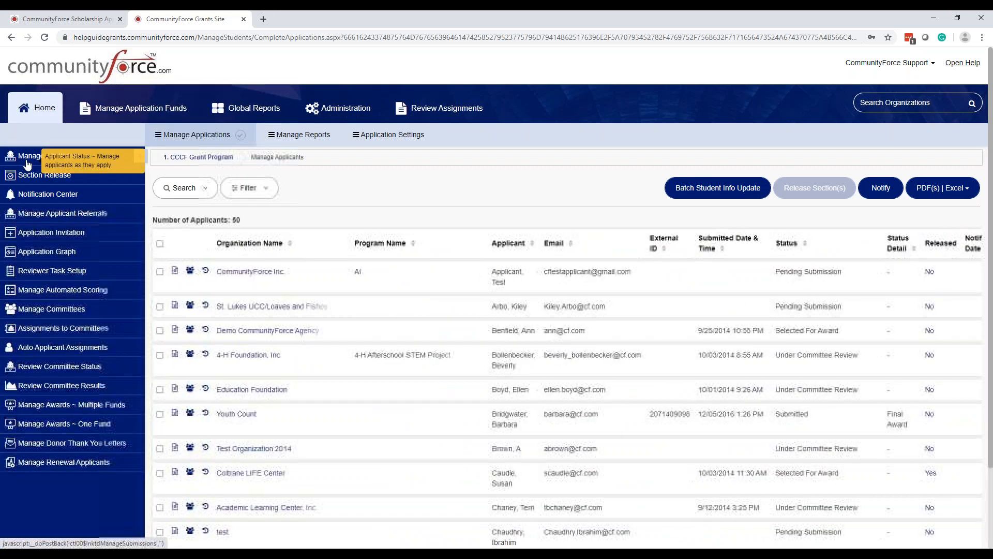
pyautogui.click(64, 274)
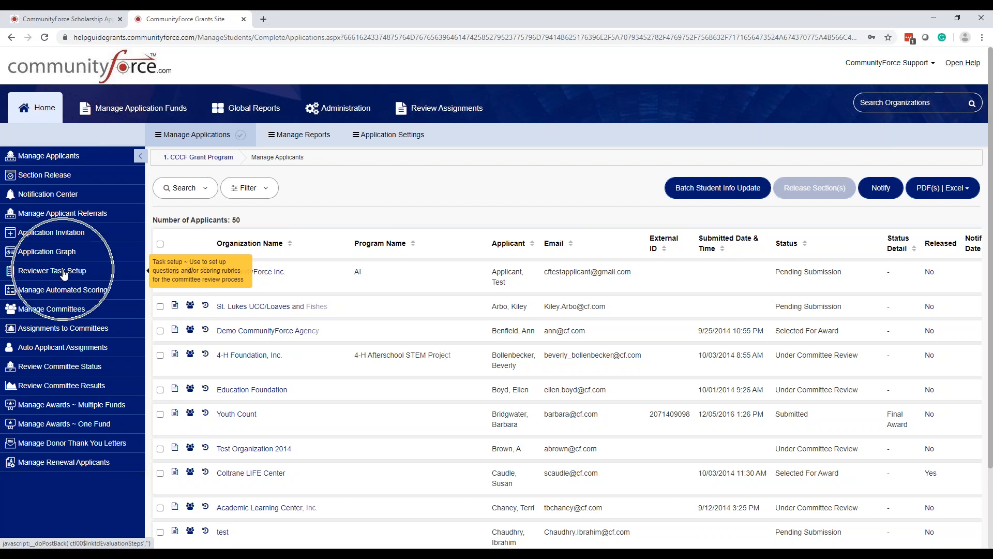
# Open Reviewer Task Setup, examine the Review Tasks Basic question list and its blank new-question form, and return to the task list
pyautogui.click(64, 274)
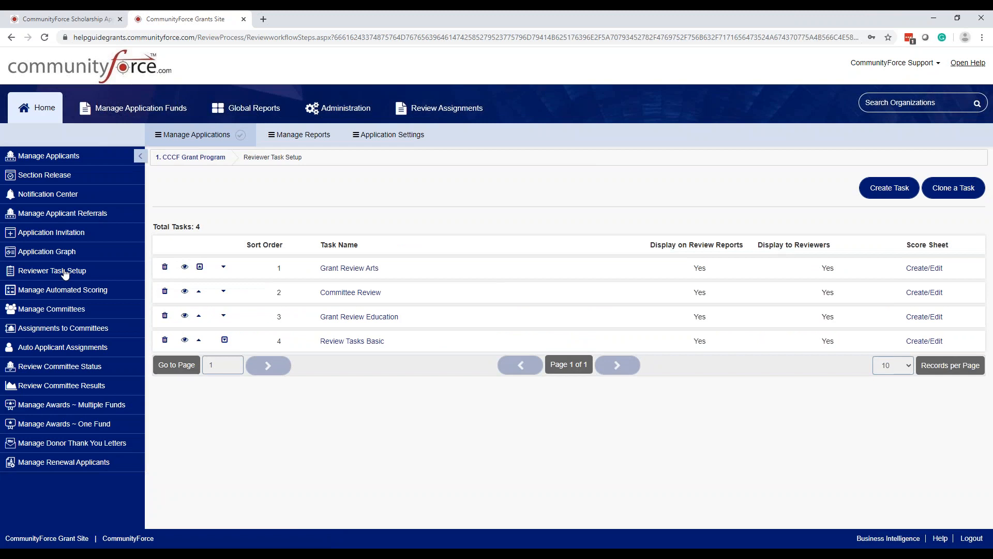
pyautogui.click(184, 340)
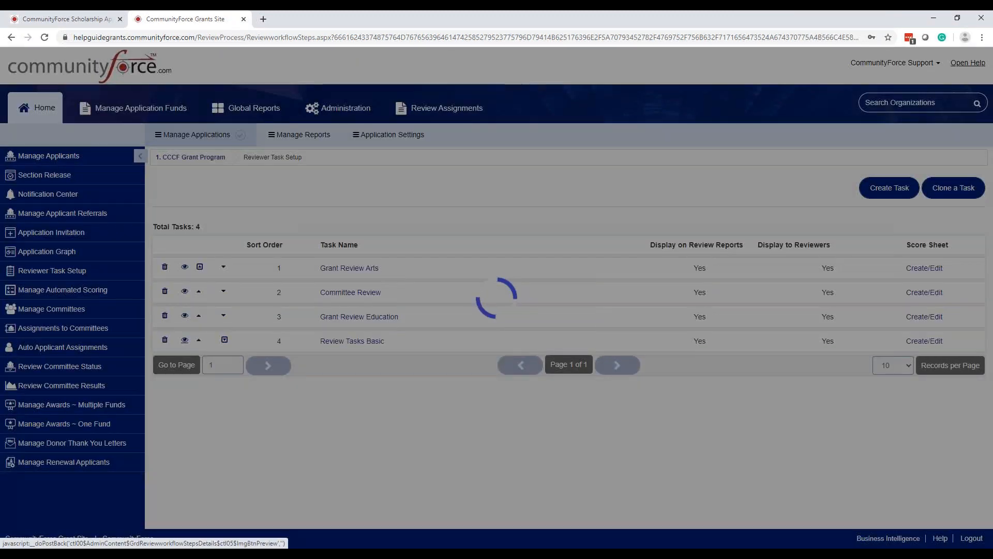
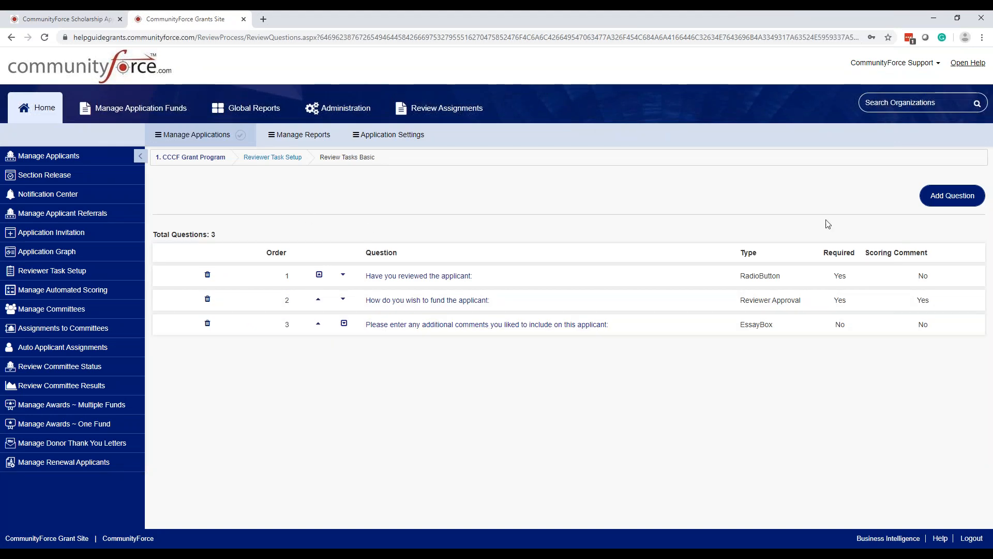
pyautogui.click(936, 202)
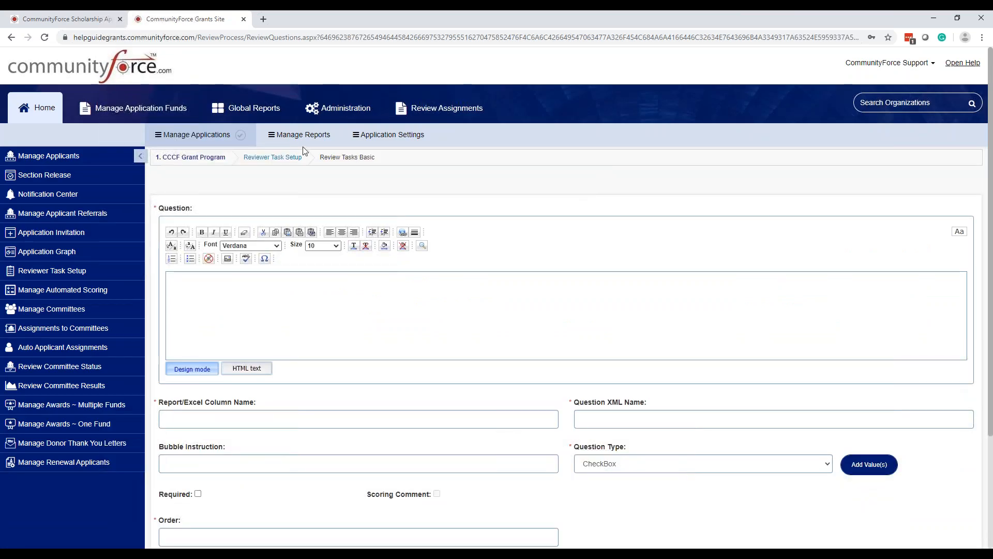
pyautogui.click(271, 158)
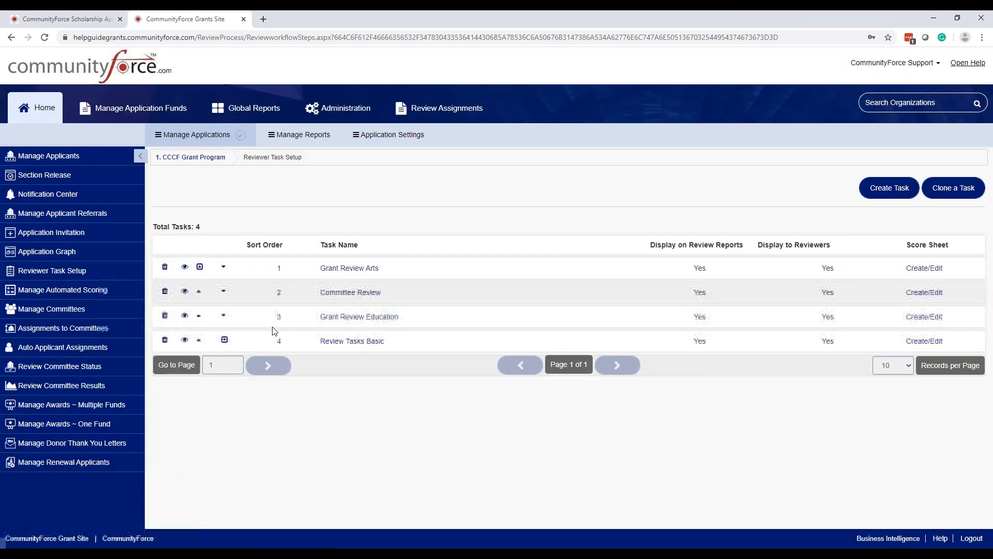
# Preview the Review Tasks Basic task as reviewers see it, and examine its score sheet questions, including how to fund the applicant
pyautogui.click(185, 341)
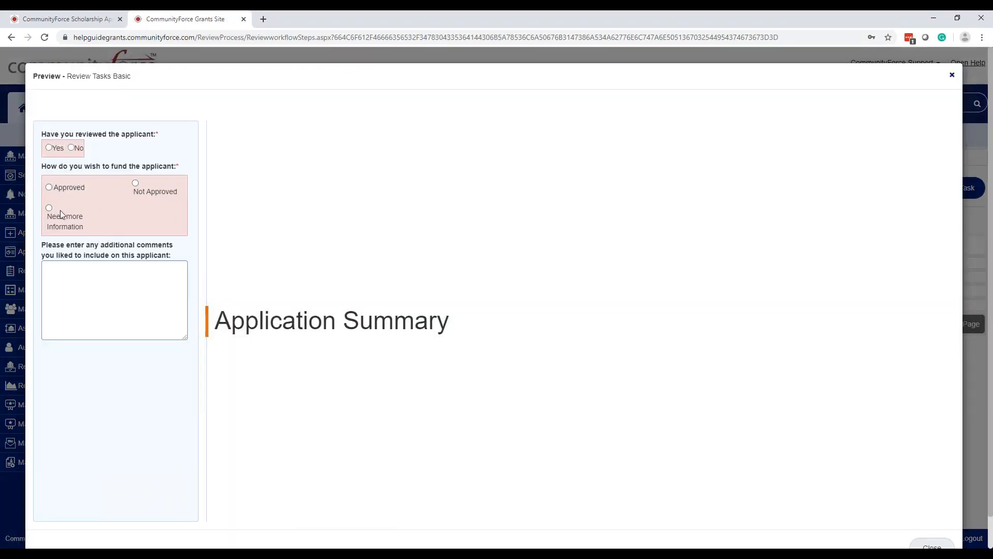
pyautogui.click(953, 77)
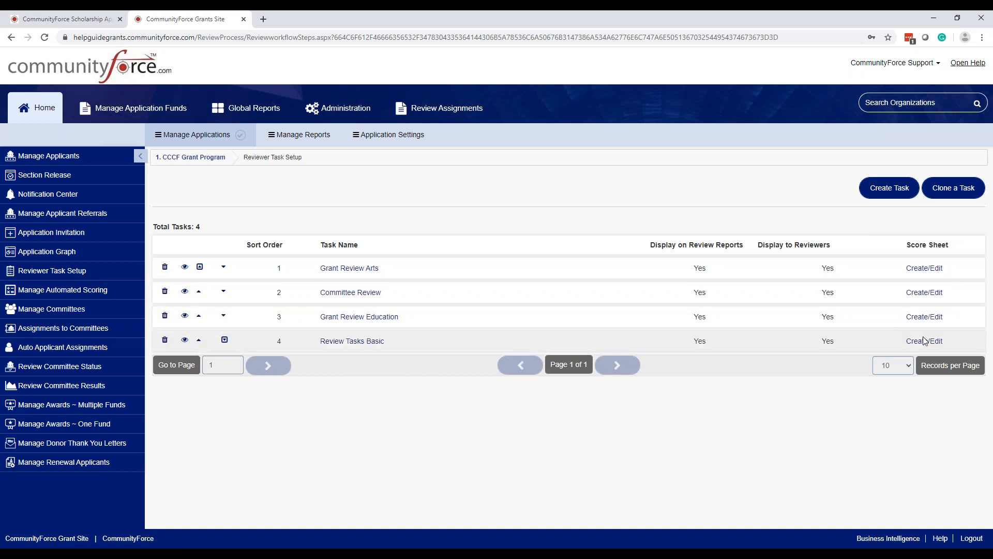
pyautogui.click(925, 341)
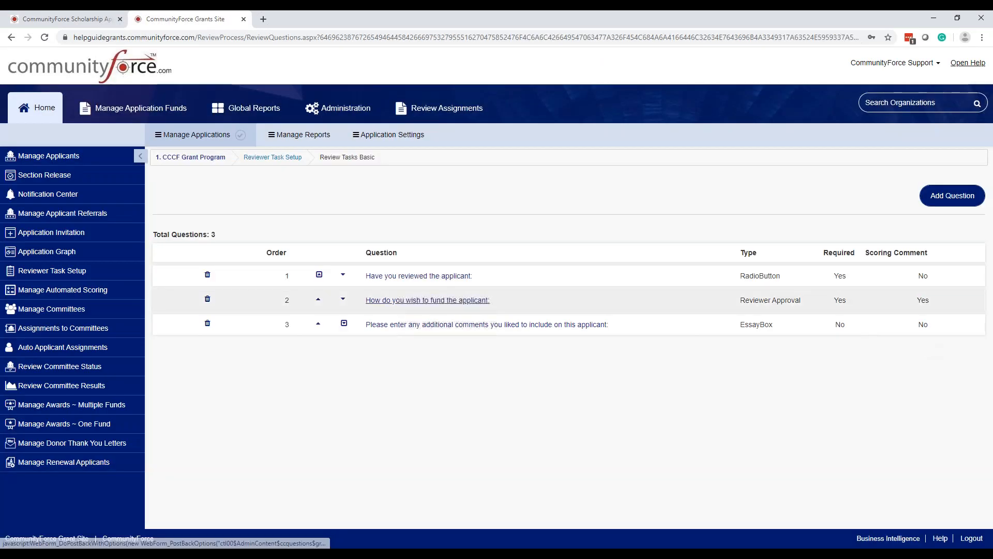
pyautogui.click(460, 305)
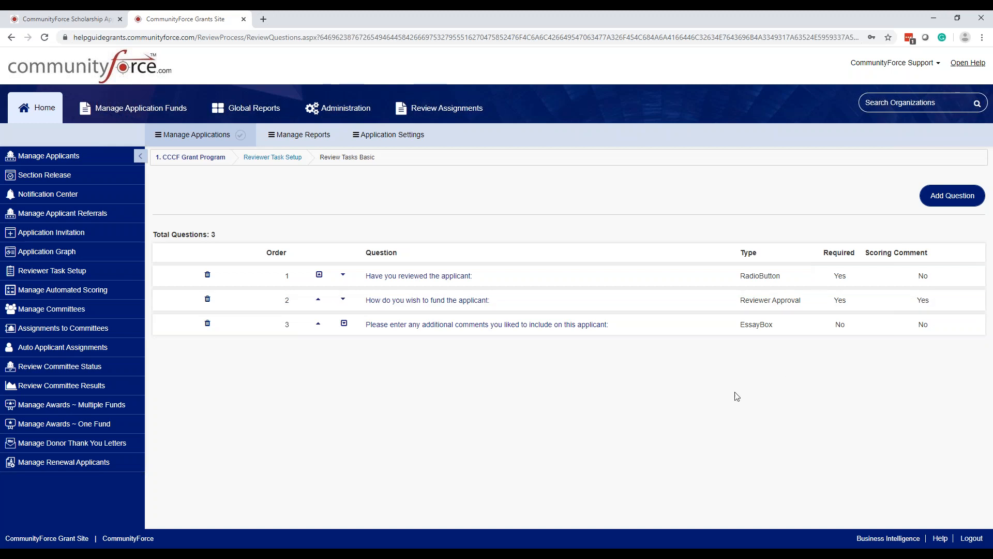
pyautogui.click(295, 164)
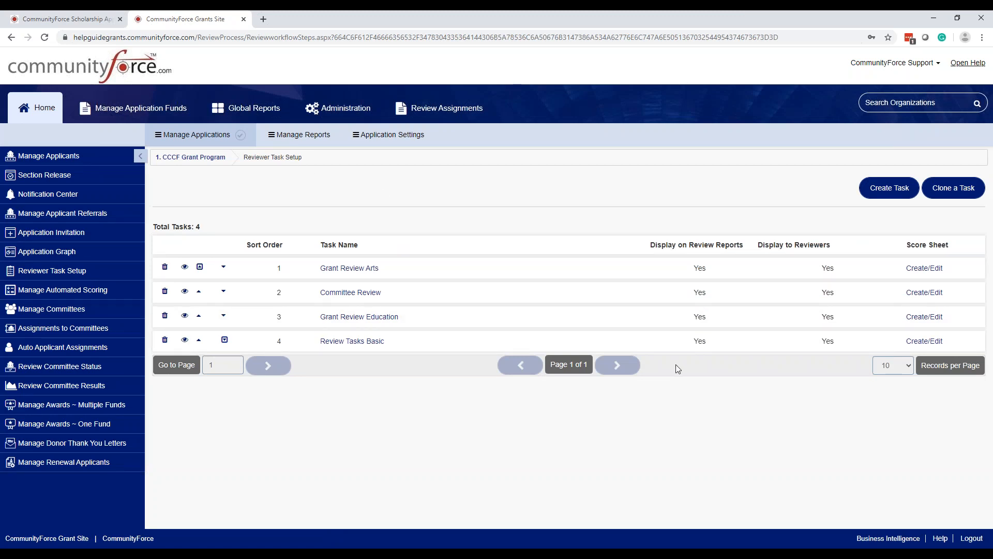
# Preview the Grant Review Education task and examine the answer options of its project, results and funding questions and the comment box
pyautogui.click(934, 320)
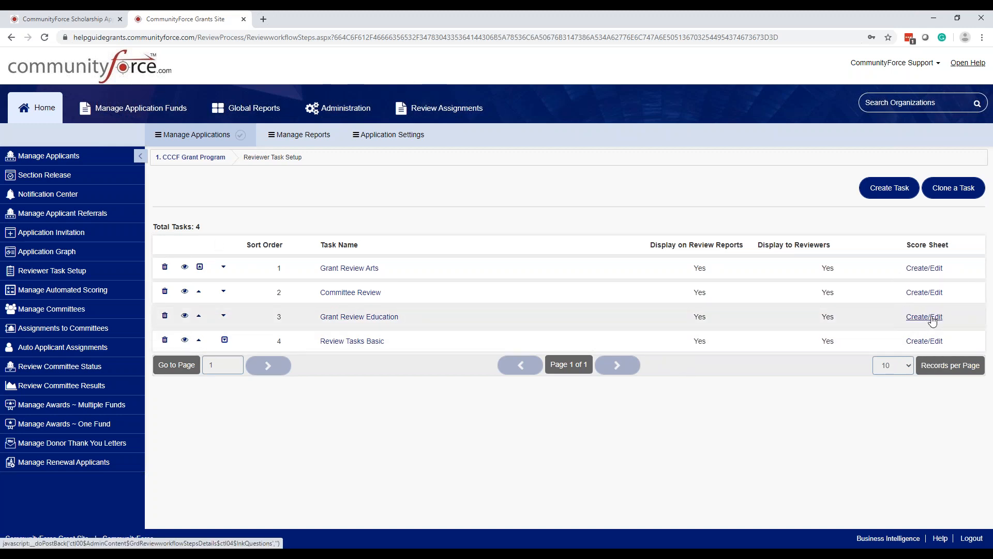
pyautogui.click(185, 317)
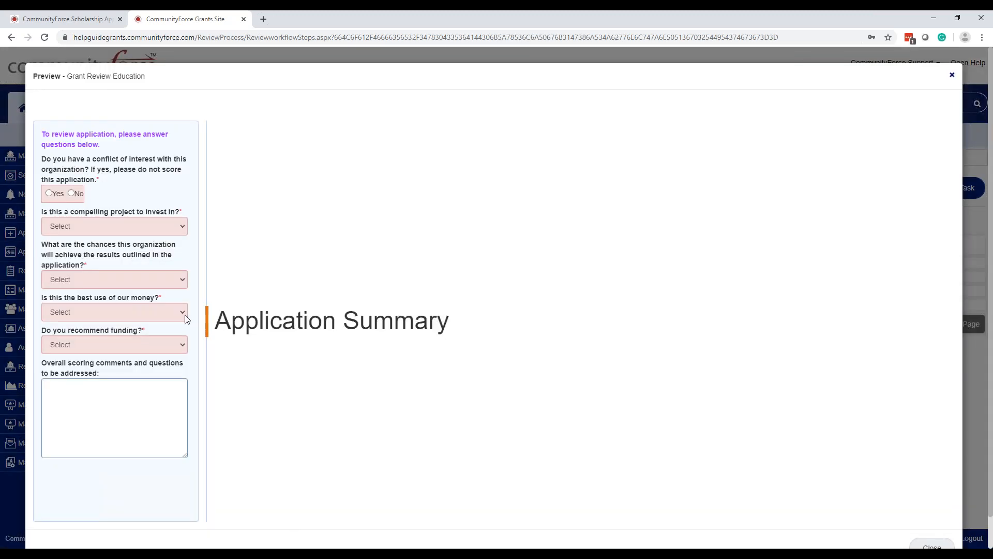
pyautogui.click(181, 226)
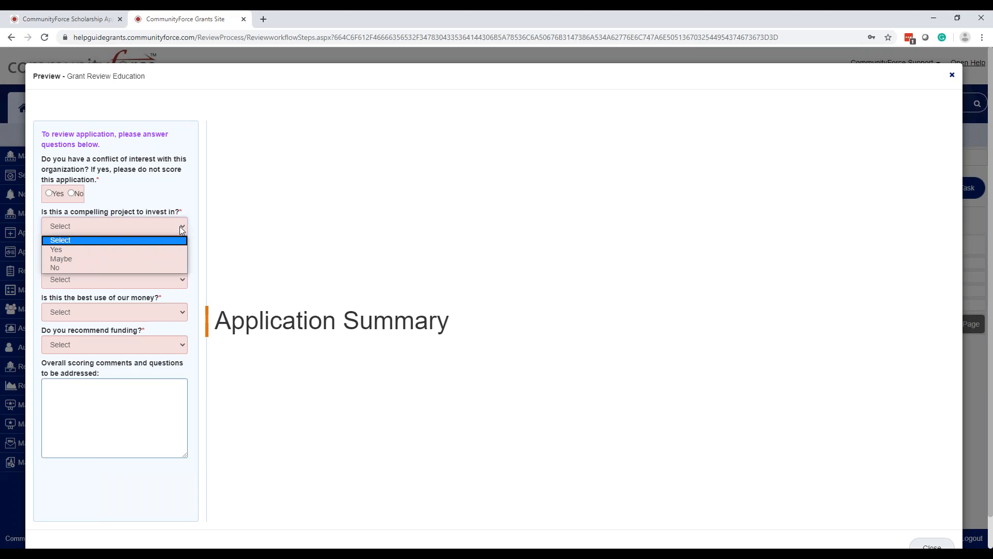
pyautogui.click(182, 231)
pyautogui.click(182, 231)
pyautogui.click(178, 194)
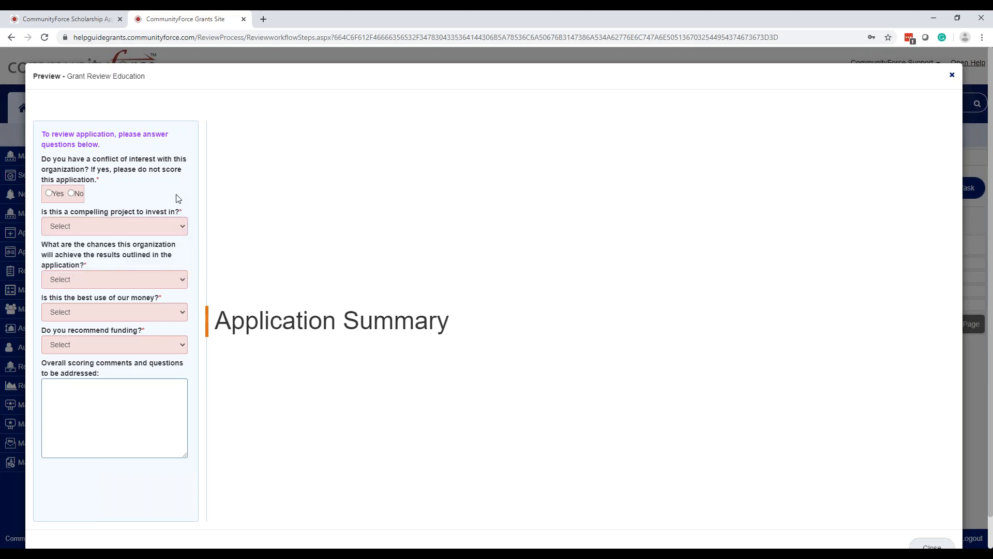
pyautogui.click(176, 233)
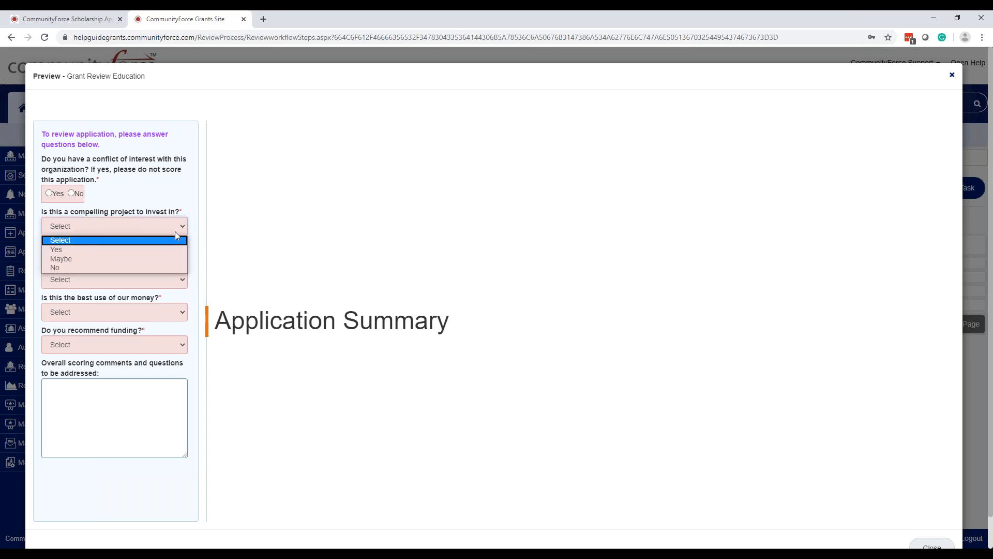
pyautogui.click(175, 224)
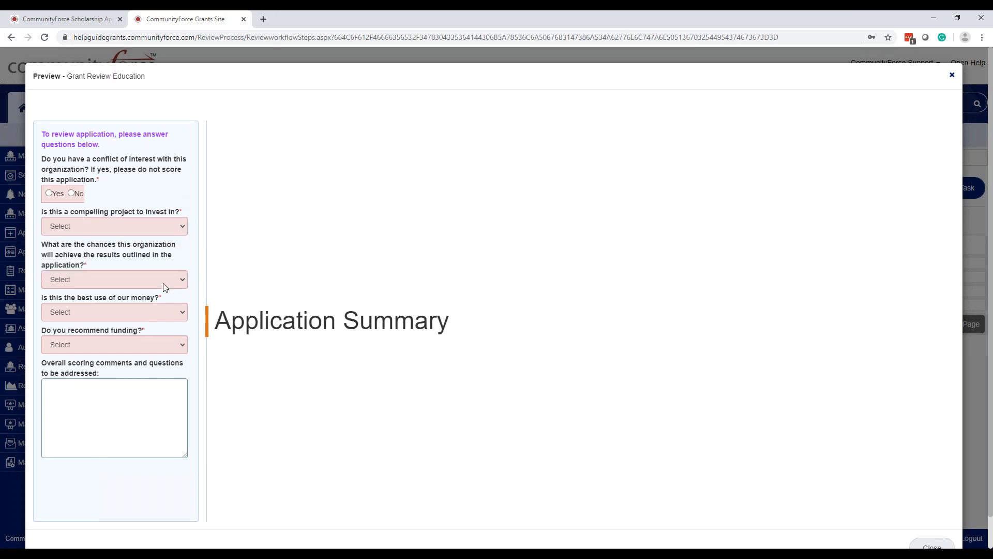
pyautogui.click(164, 279)
pyautogui.click(164, 267)
pyautogui.click(153, 345)
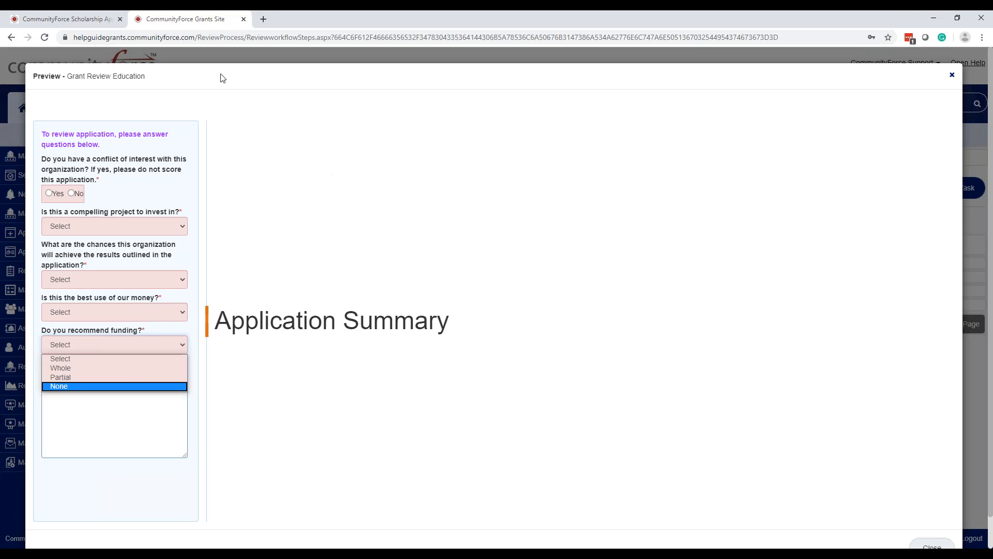
pyautogui.click(114, 367)
pyautogui.click(77, 410)
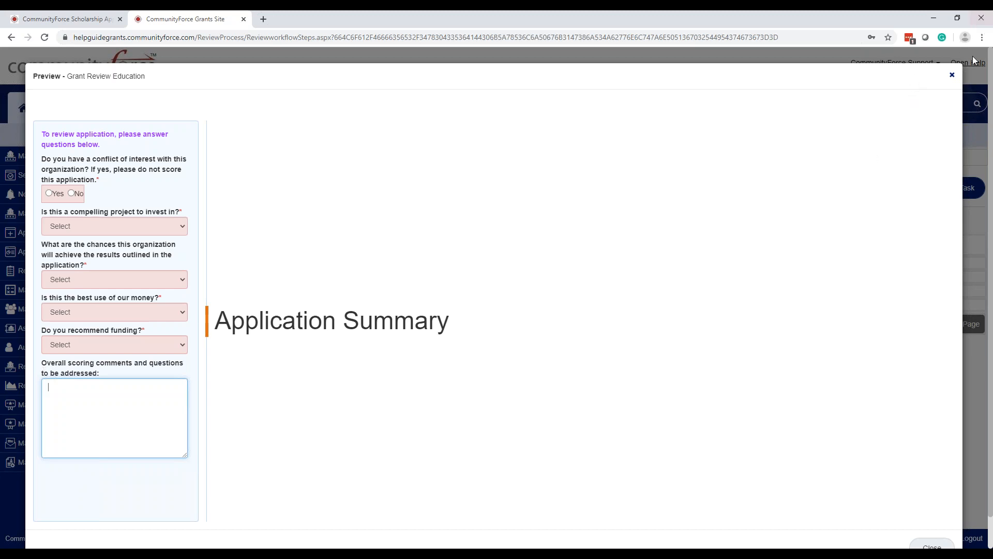
pyautogui.click(952, 75)
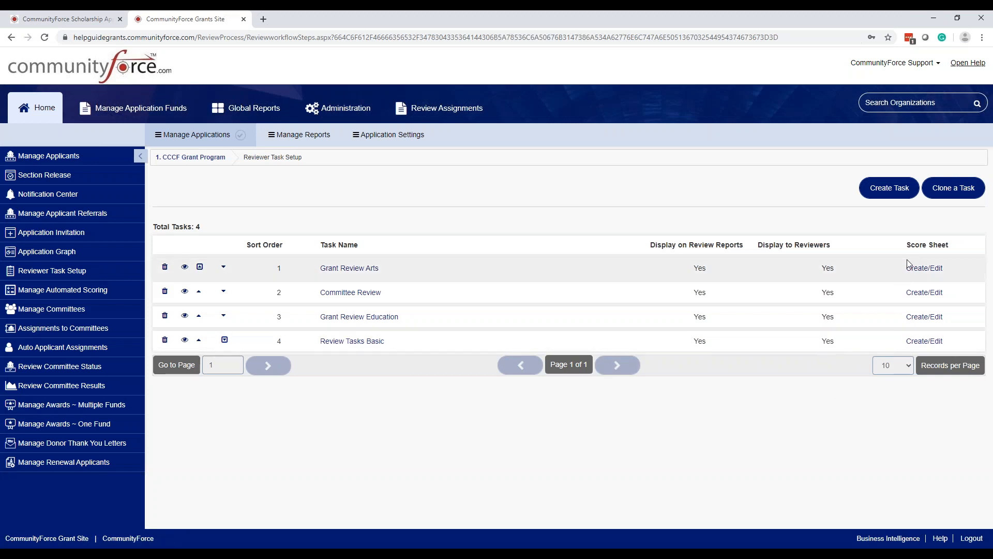
# Review the Review Tasks Basic score sheet questions once more and return to the grant program's reviewer task list
pyautogui.click(930, 318)
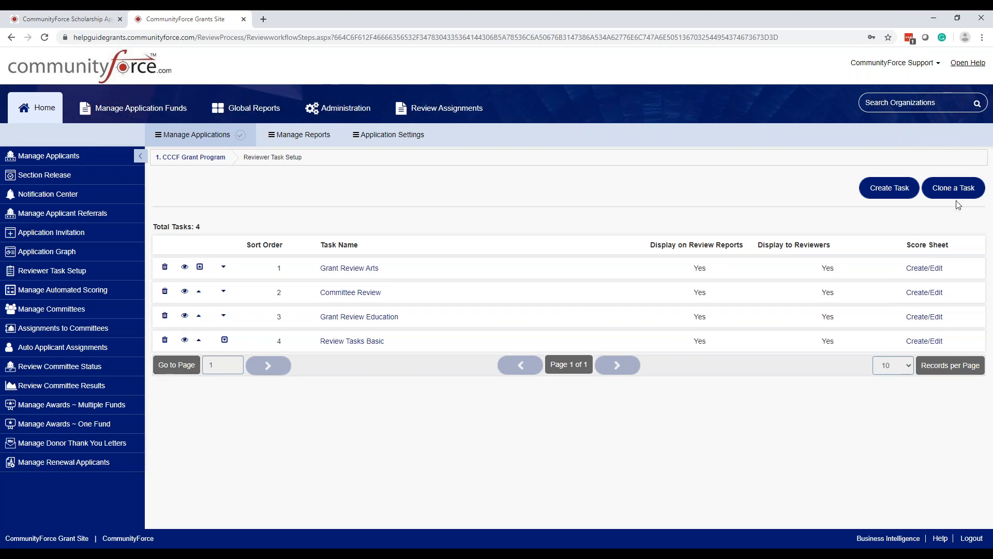
pyautogui.click(929, 343)
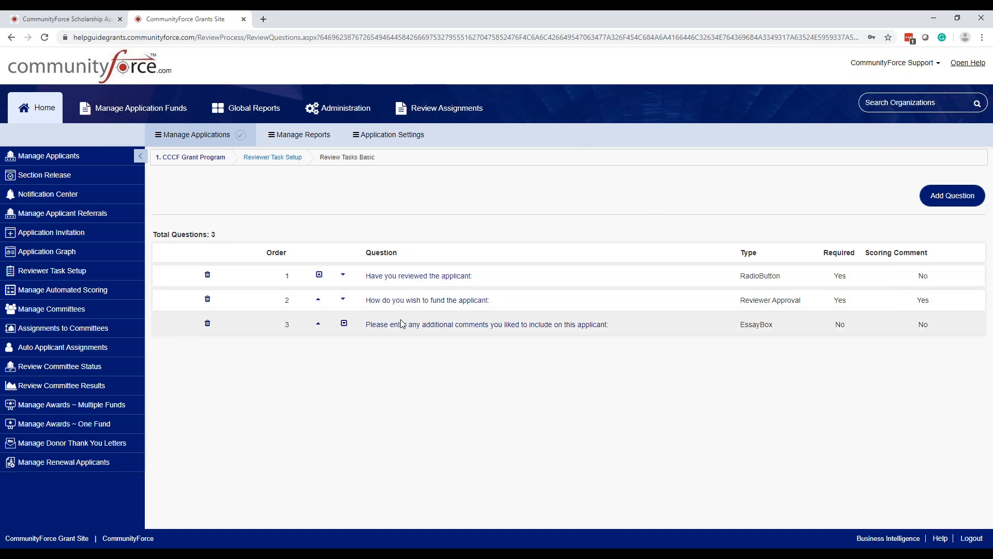
pyautogui.press('ctrl')
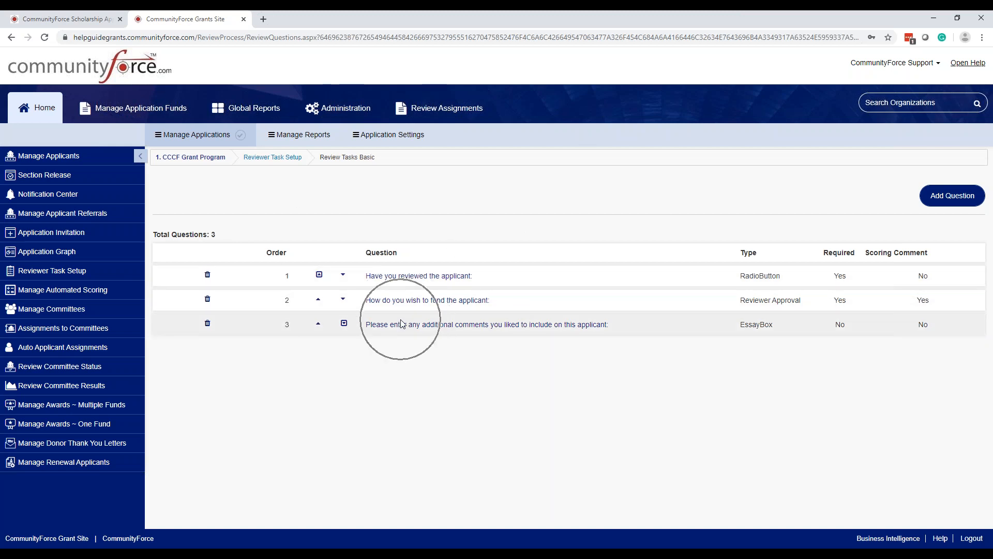
pyautogui.click(288, 162)
pyautogui.press('ctrl')
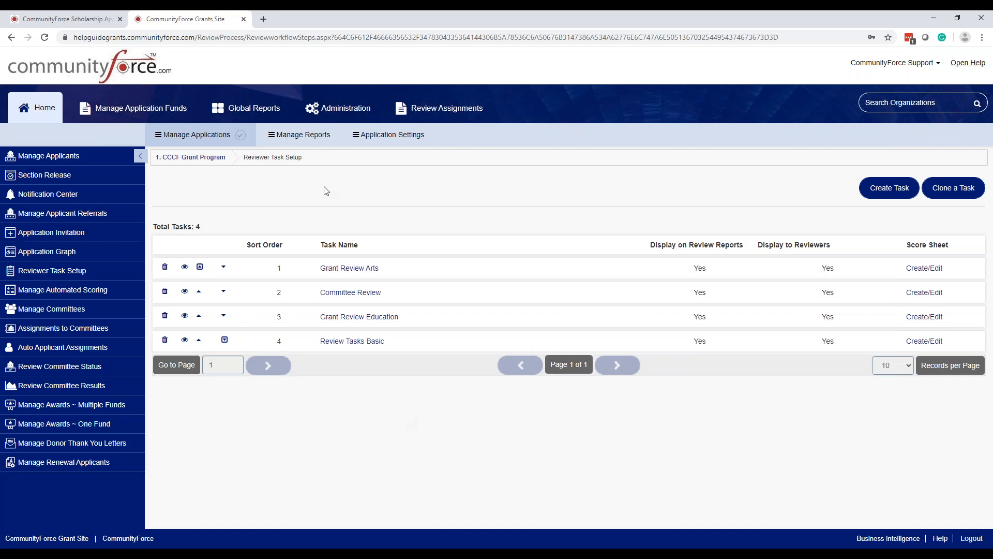
pyautogui.click(350, 269)
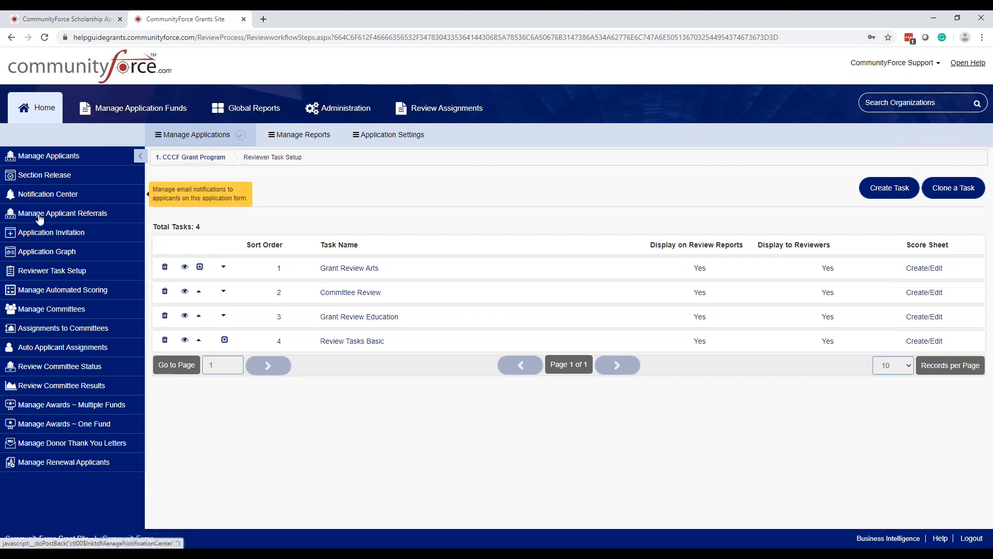
# Open Manage Automated Scoring for the grant program, switch to the CommunityForce Scholarship site and open Manage Automated Scoring there
pyautogui.click(69, 293)
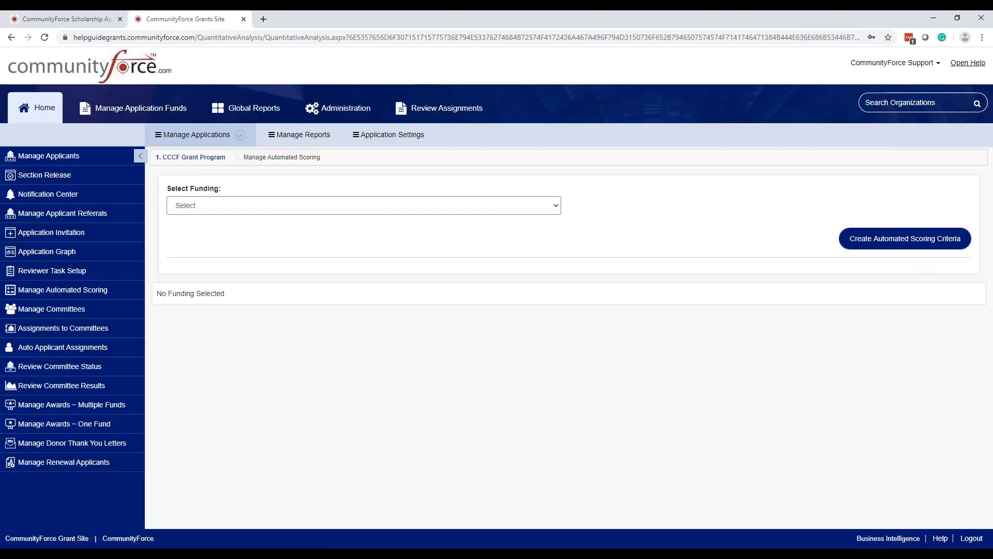
pyautogui.click(96, 23)
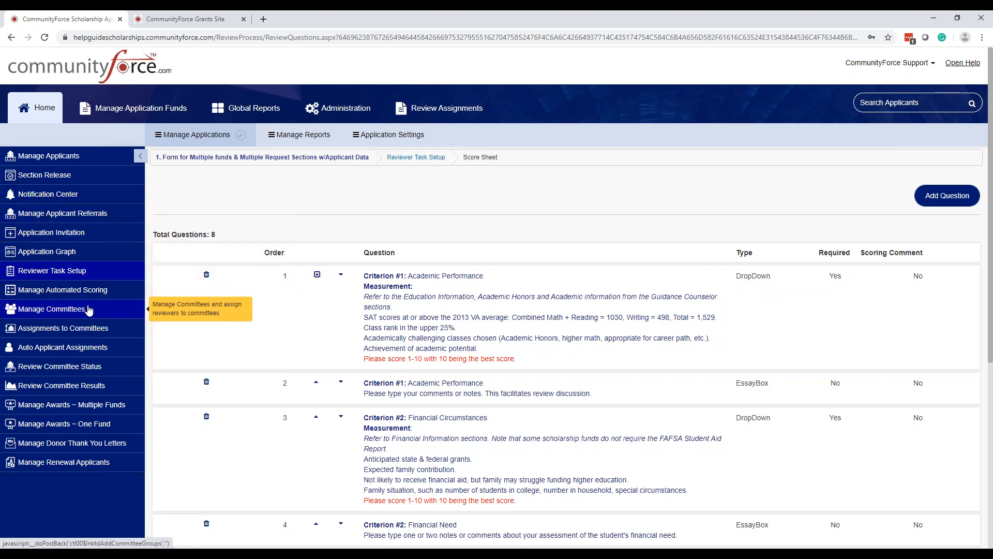
pyautogui.click(83, 289)
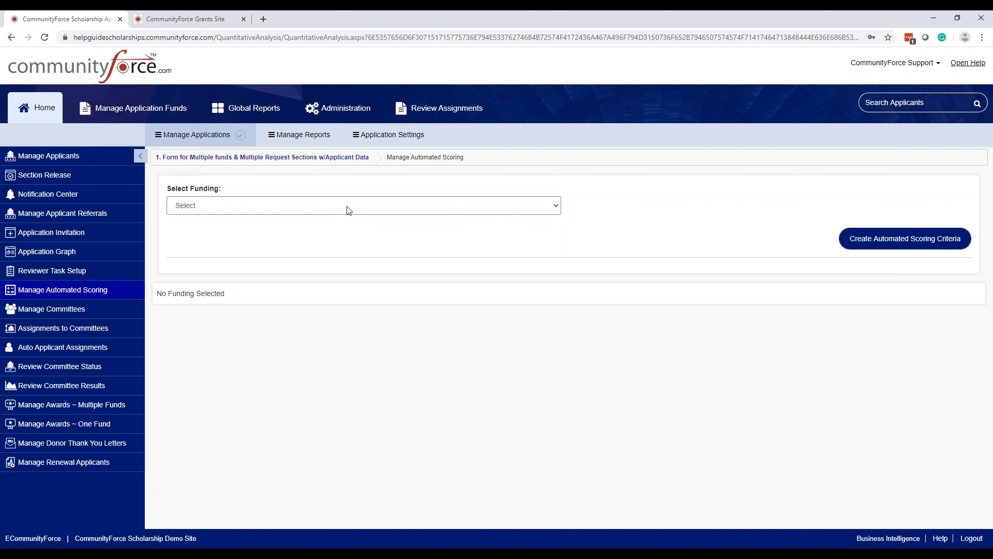
pyautogui.click(348, 206)
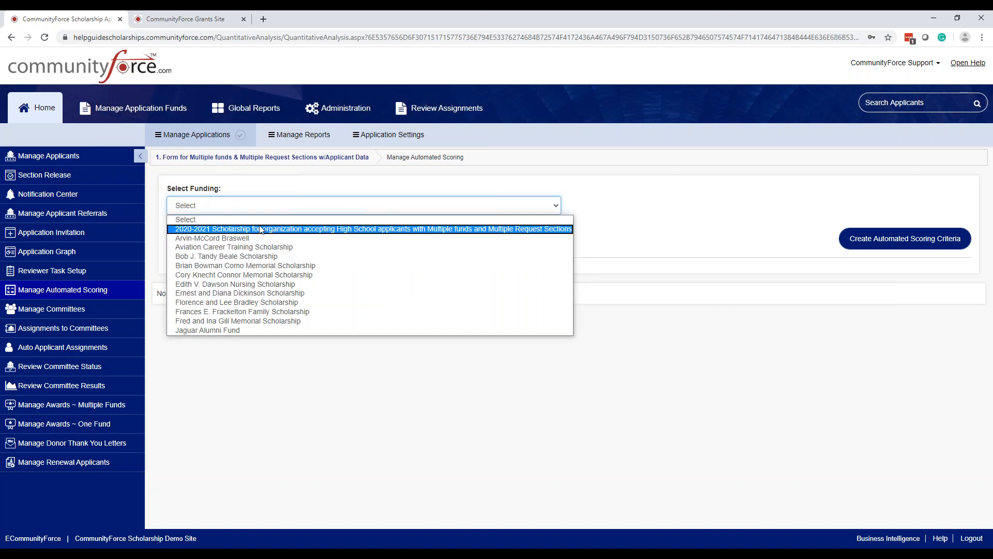
pyautogui.click(218, 208)
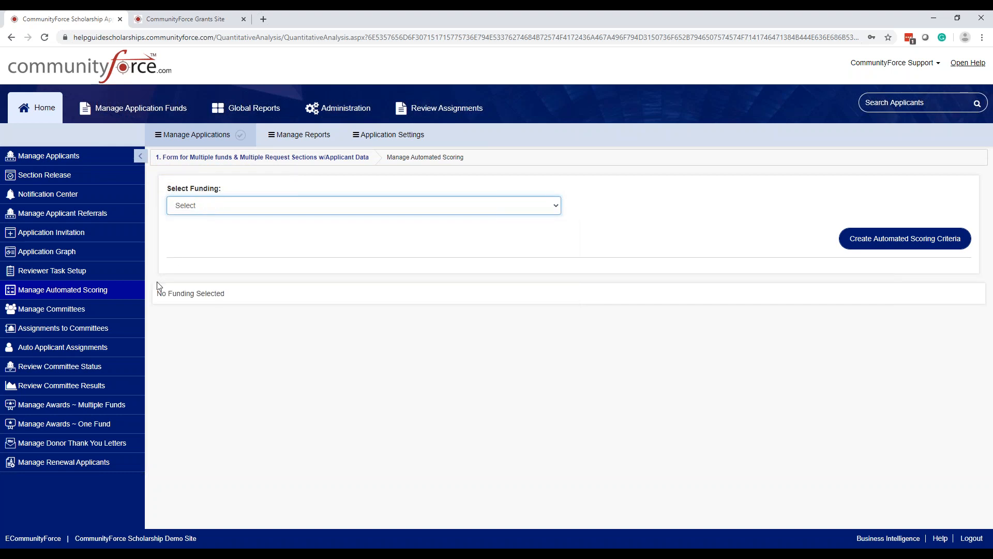
pyautogui.click(98, 291)
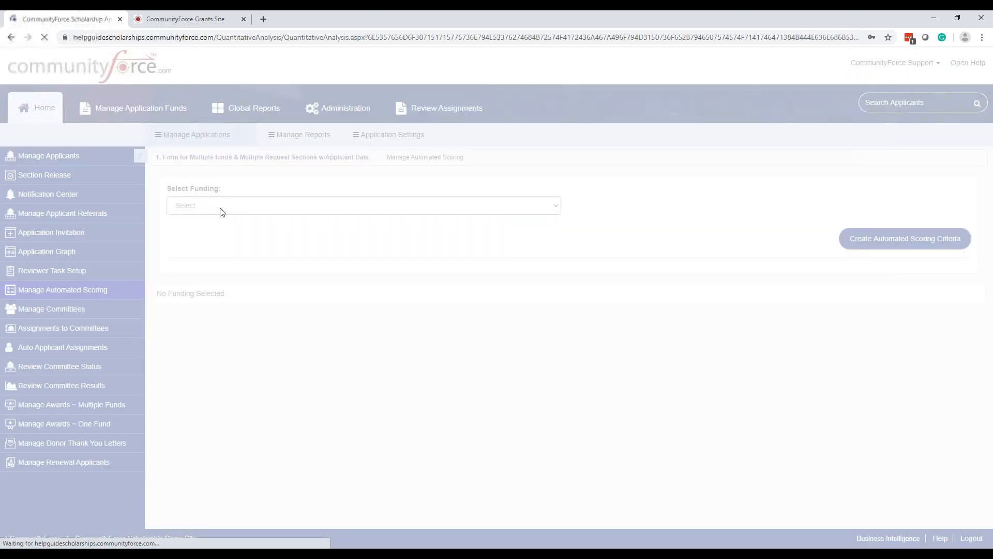
pyautogui.click(221, 206)
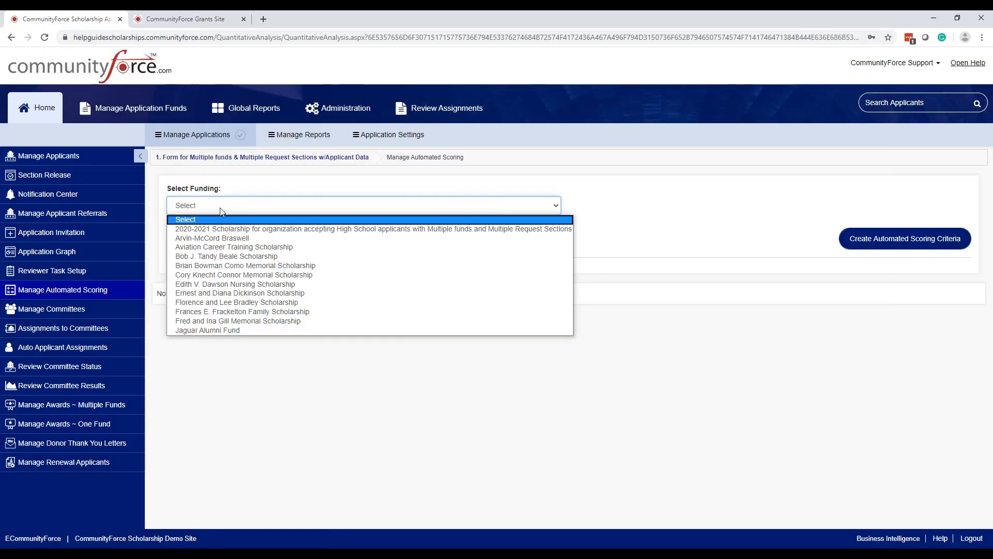
pyautogui.click(230, 266)
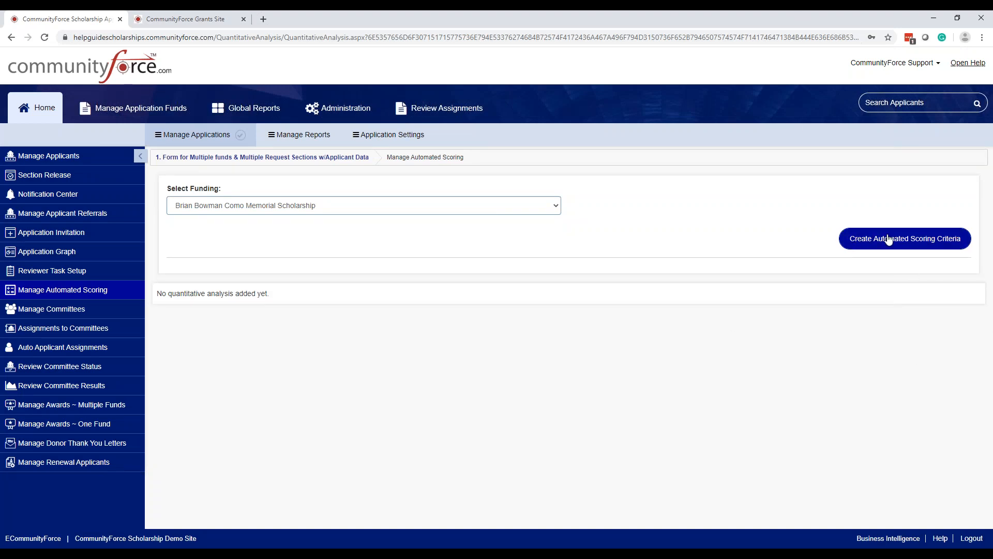
pyautogui.click(554, 208)
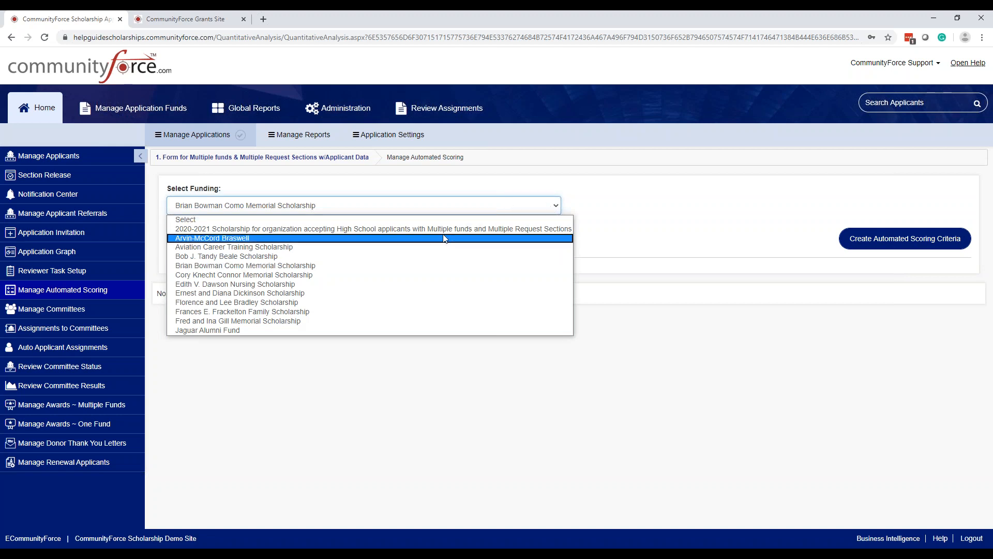
pyautogui.click(186, 222)
# Select the 2020-2021 Scholarship for organization accepting High School applicants with Multiple funds and Multiple Request Sections as the funding for automated scoring
pyautogui.click(261, 204)
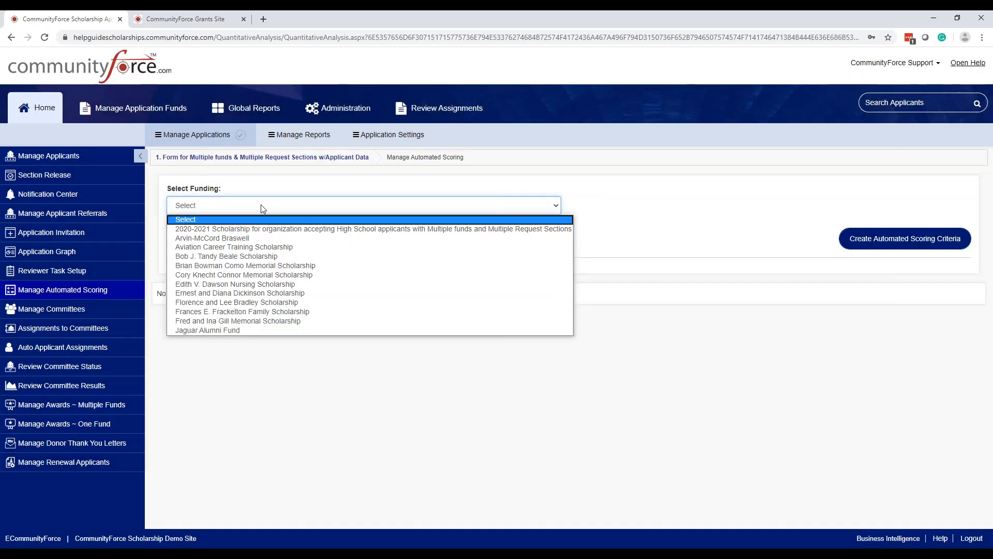
pyautogui.click(261, 229)
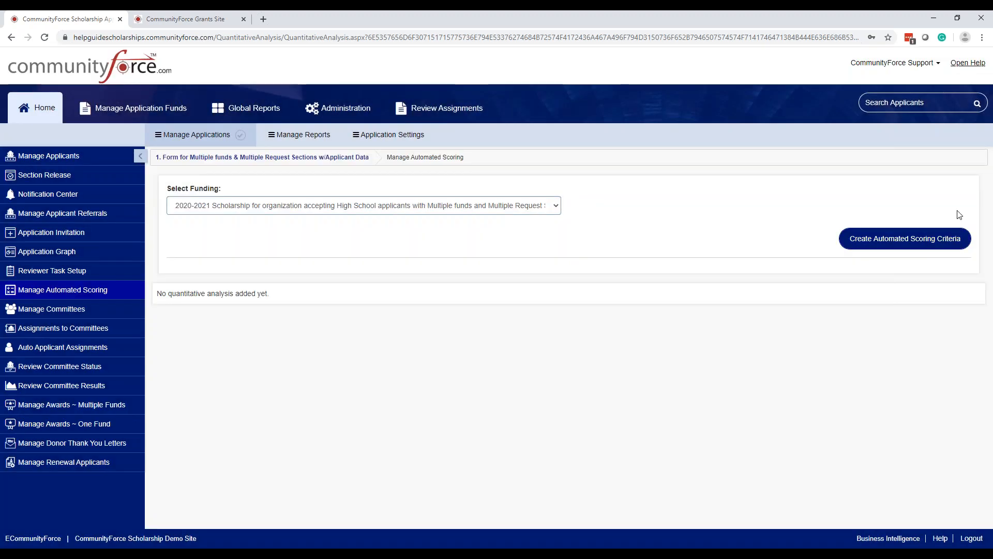
# Create a new automated scoring criterion and apply it to all funds in the Funding list
pyautogui.click(873, 241)
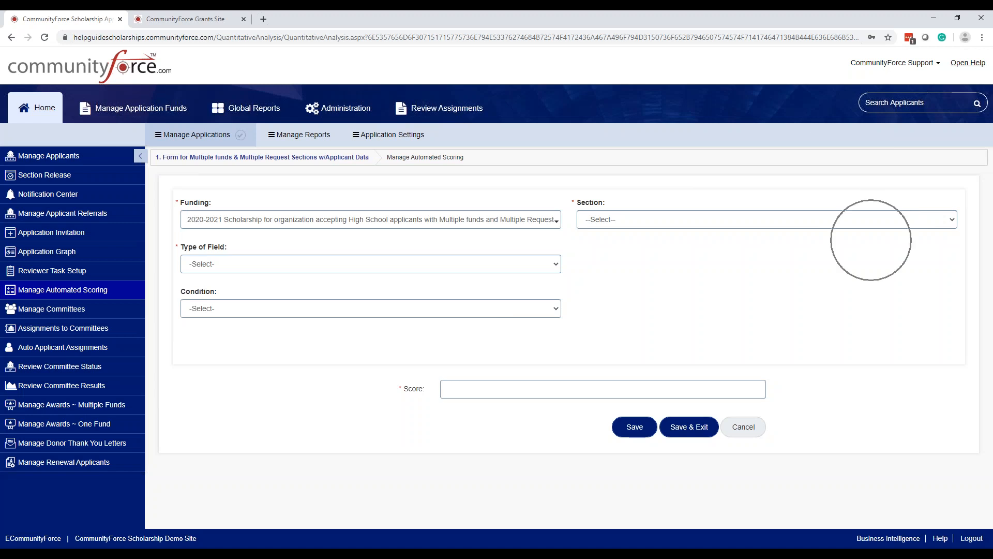
pyautogui.click(543, 224)
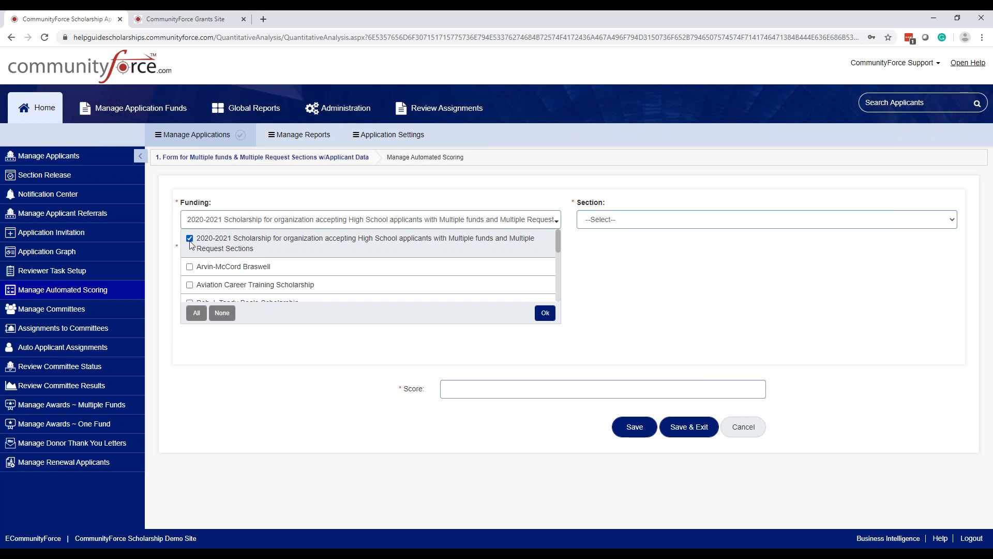
pyautogui.click(196, 313)
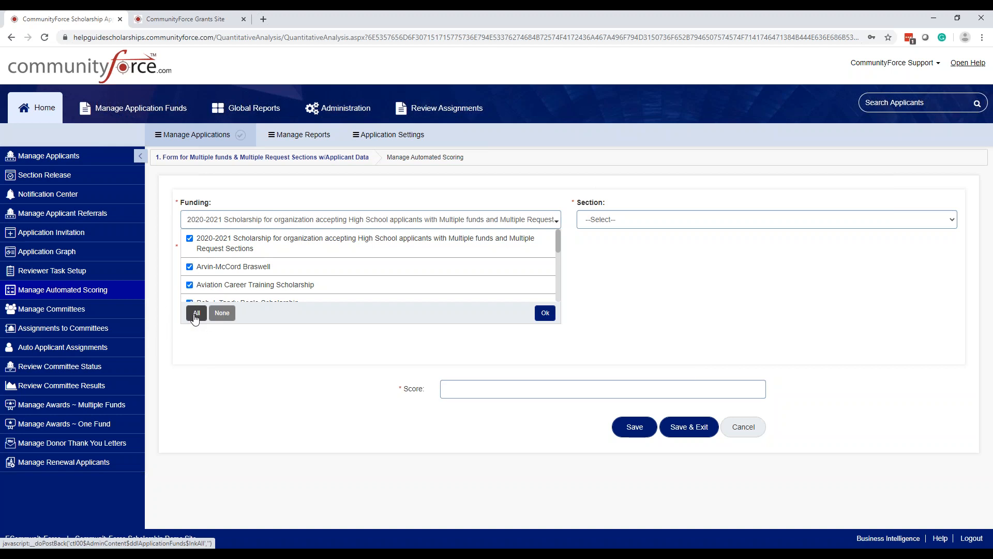
pyautogui.click(196, 316)
pyautogui.click(195, 316)
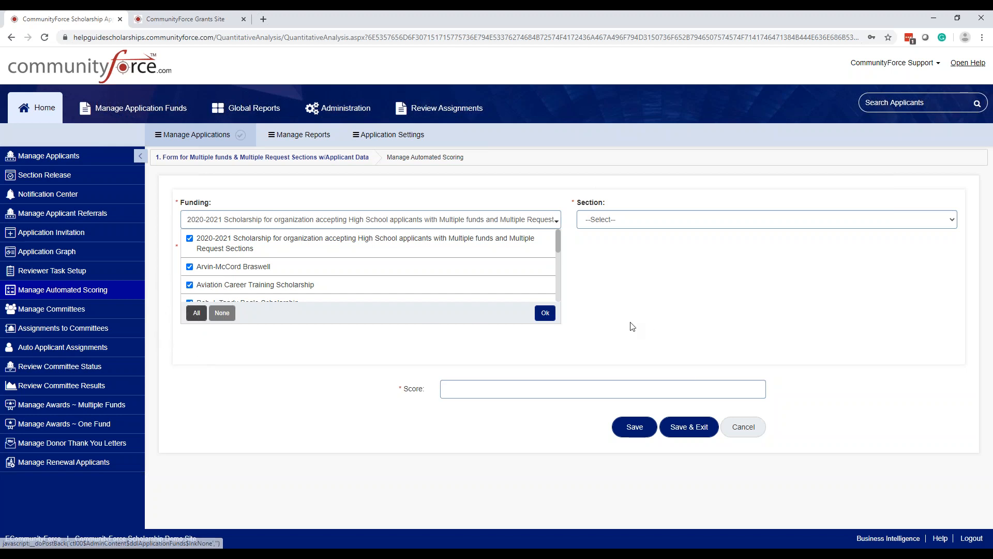
pyautogui.click(546, 313)
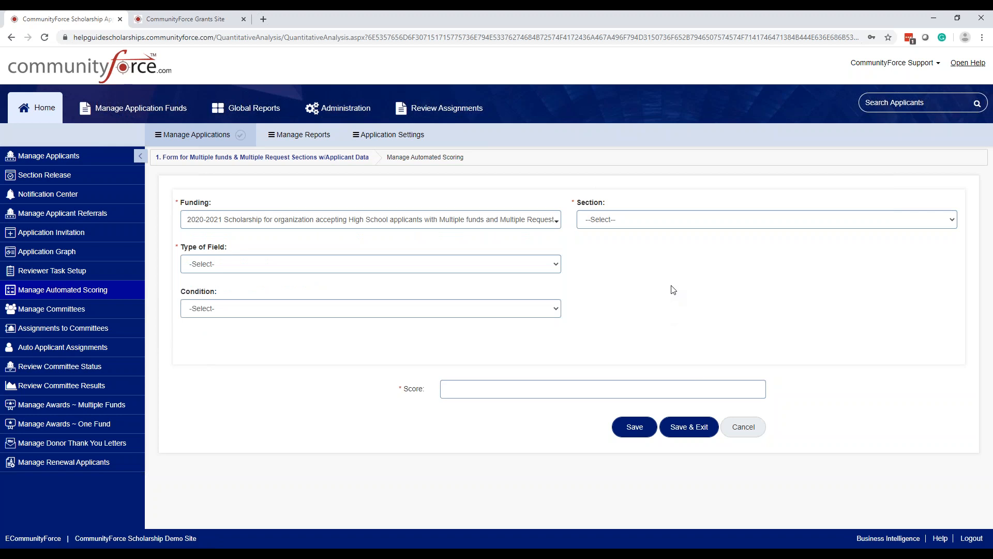
# Base the criterion on the FASFA EFC Information section and its question "EFC as reported on your Student Aid Report"
pyautogui.click(656, 222)
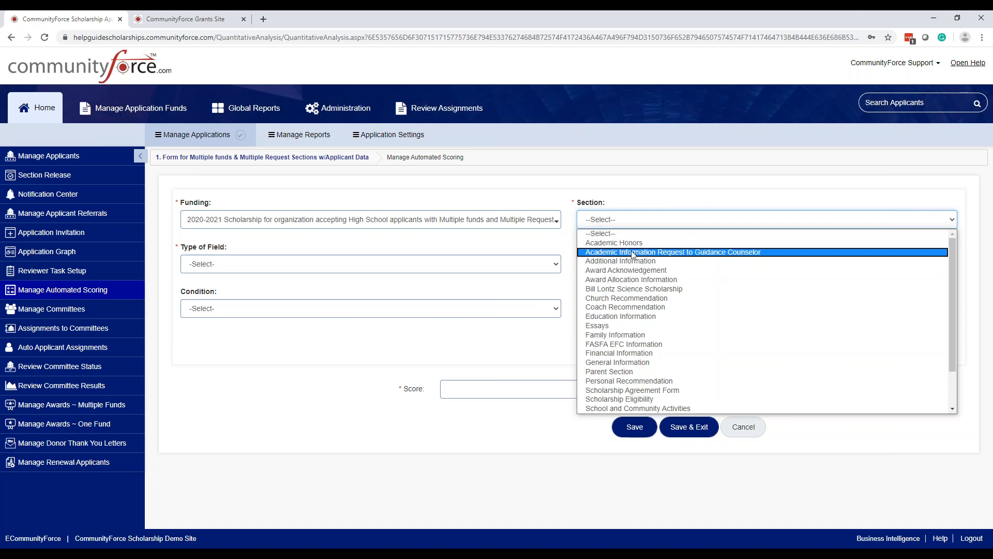
pyautogui.click(638, 345)
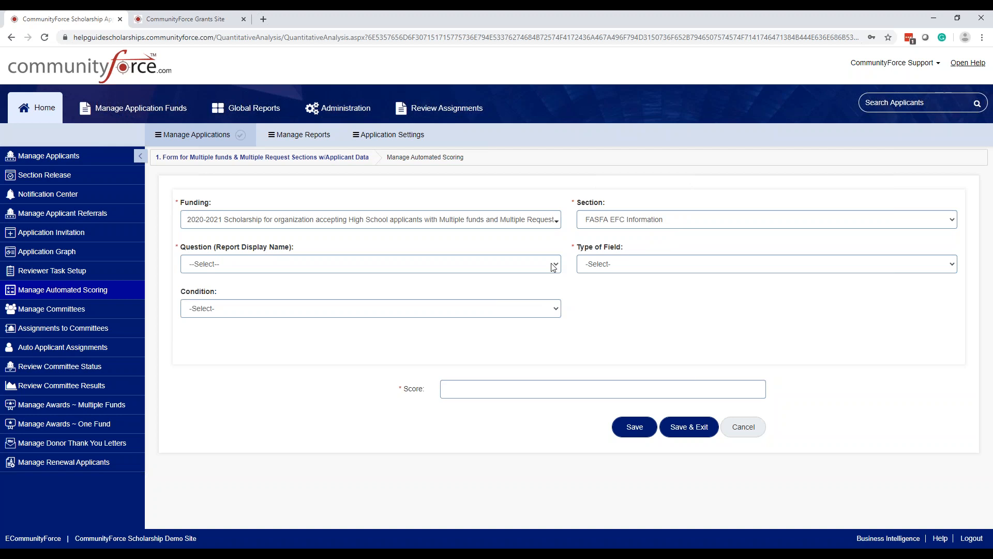
pyautogui.click(486, 264)
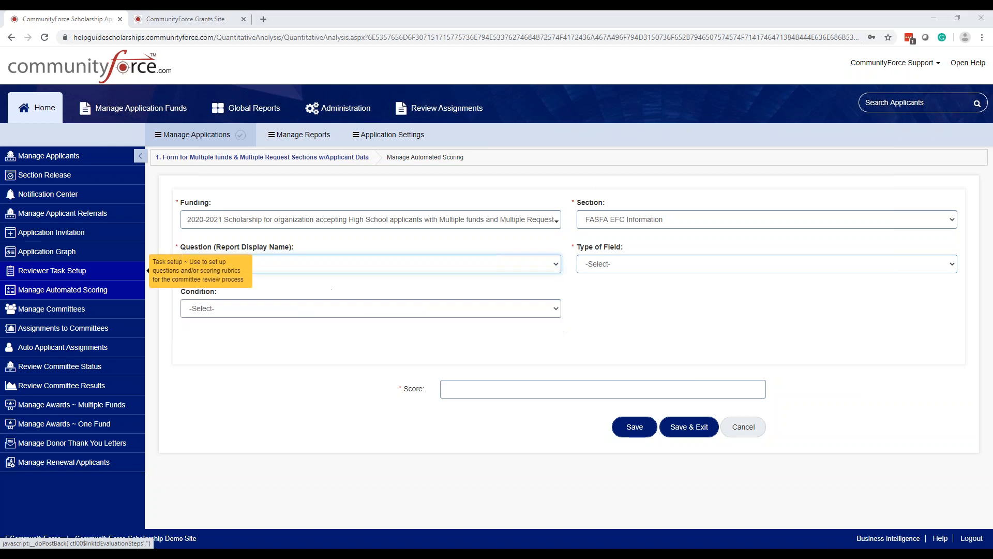
pyautogui.click(412, 264)
pyautogui.click(410, 291)
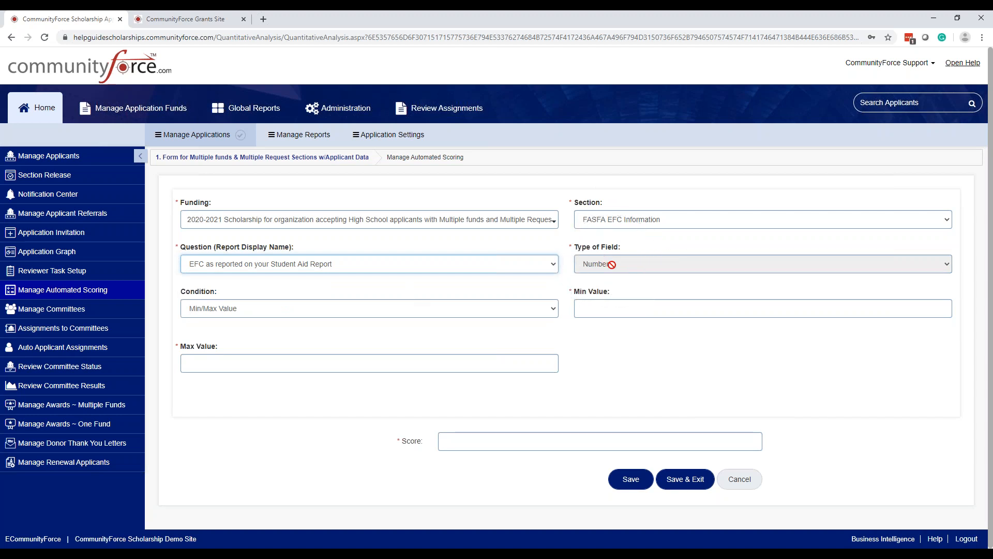
# Set a Min/Max Value condition from 1000 to 1500 with a score of 50, and save and exit the criterion
pyautogui.click(258, 309)
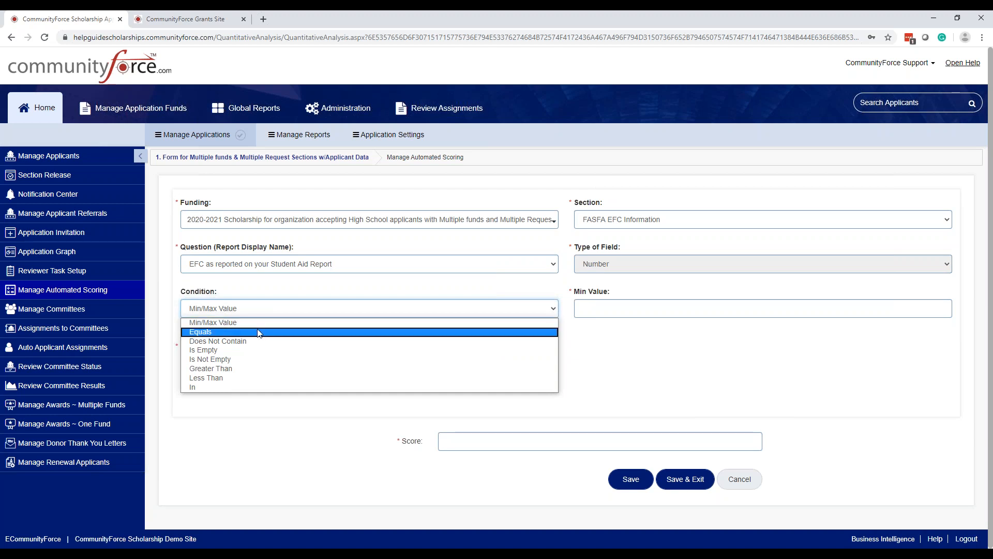
pyautogui.click(259, 323)
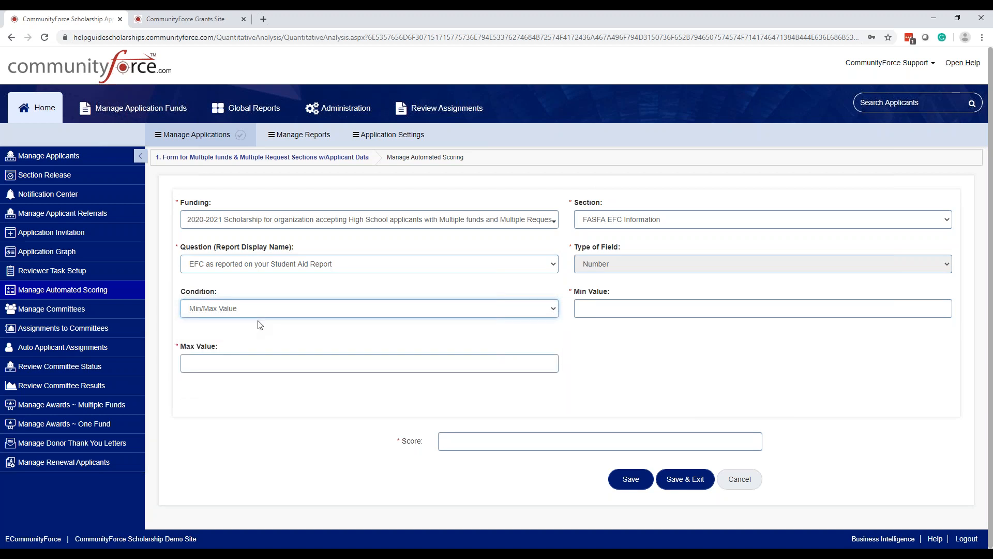
pyautogui.click(639, 308)
pyautogui.write('1000')
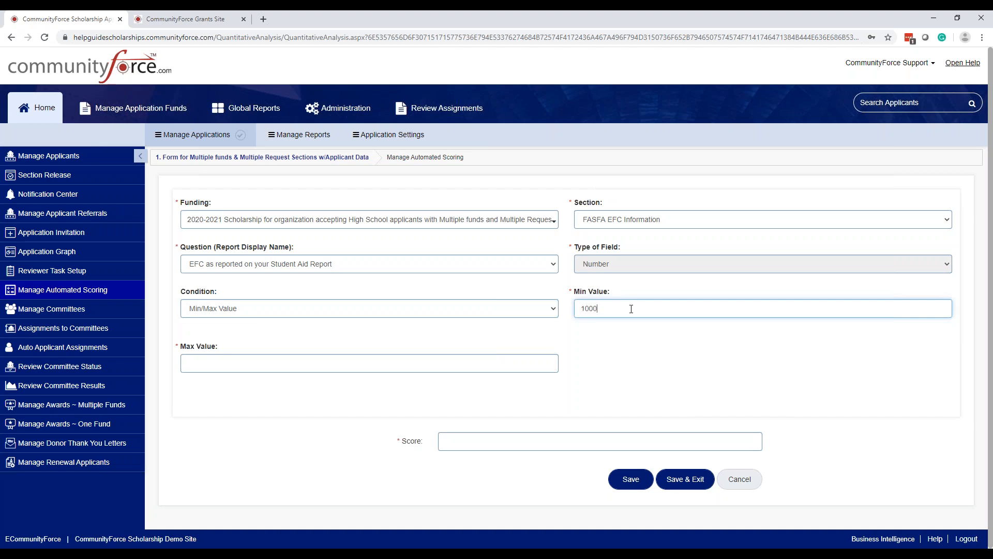
pyautogui.press('Tab')
pyautogui.write('15')
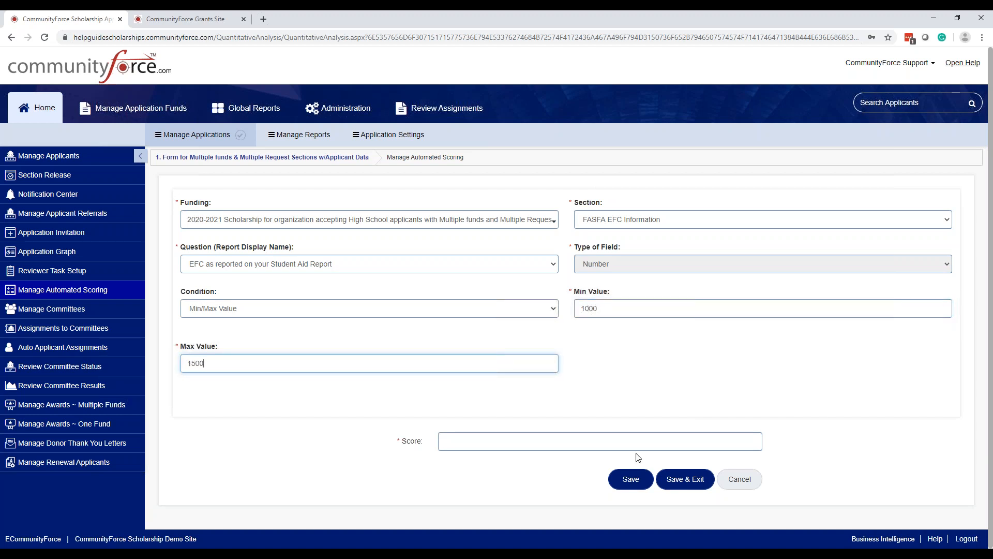
pyautogui.click(635, 444)
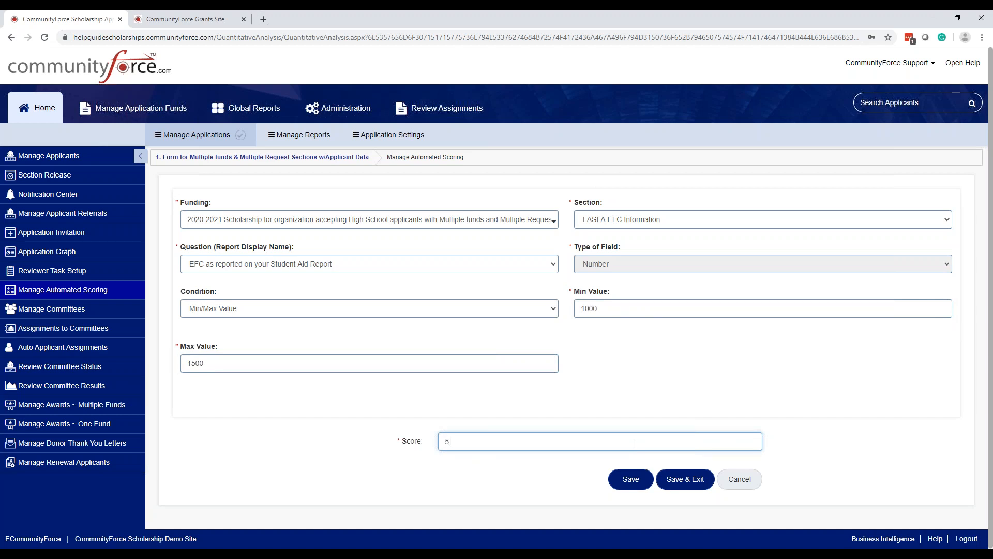
pyautogui.click(652, 396)
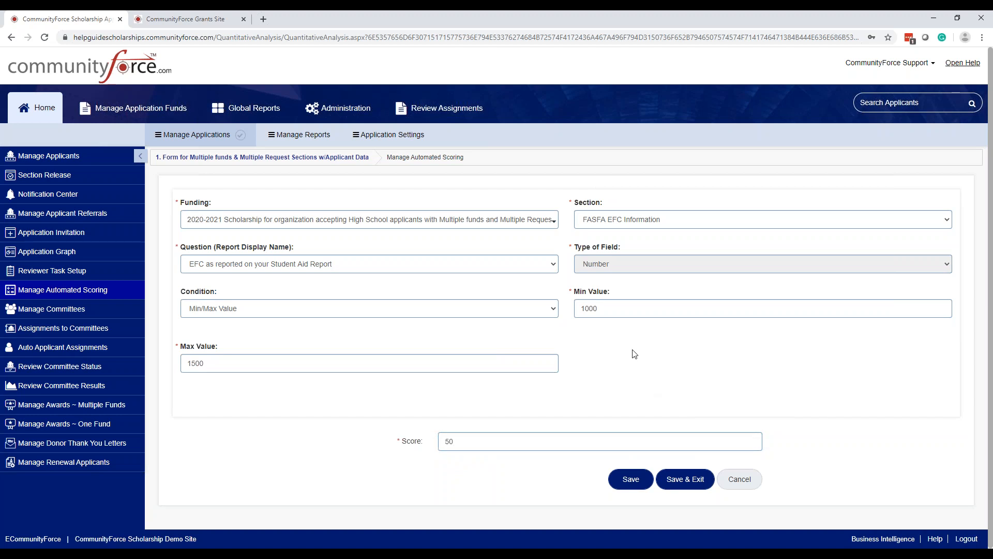
pyautogui.click(698, 481)
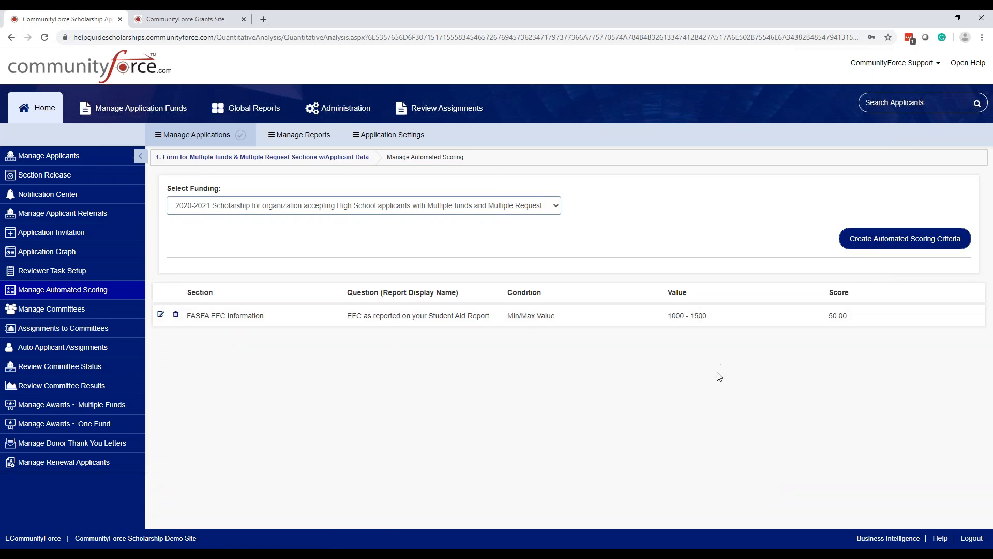
pyautogui.click(891, 241)
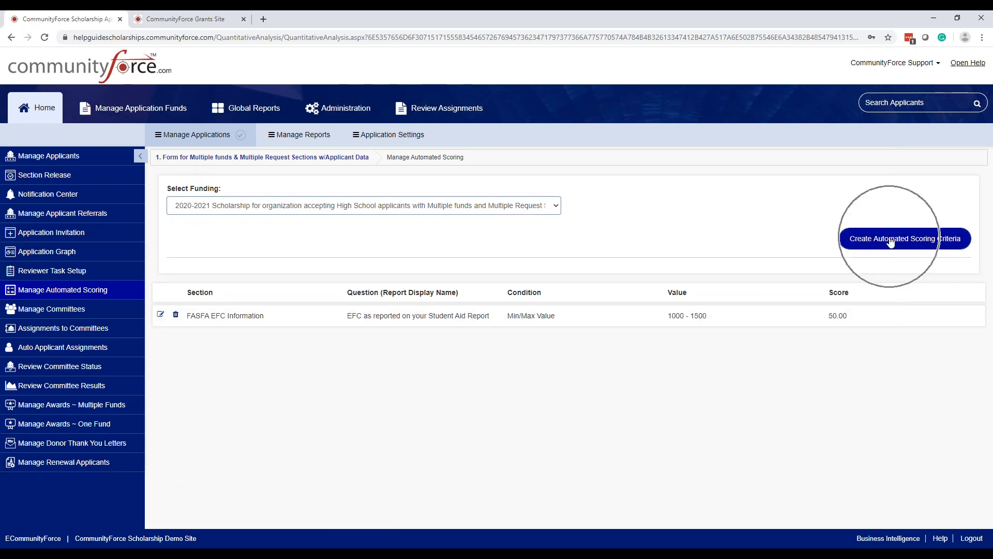
pyautogui.click(891, 241)
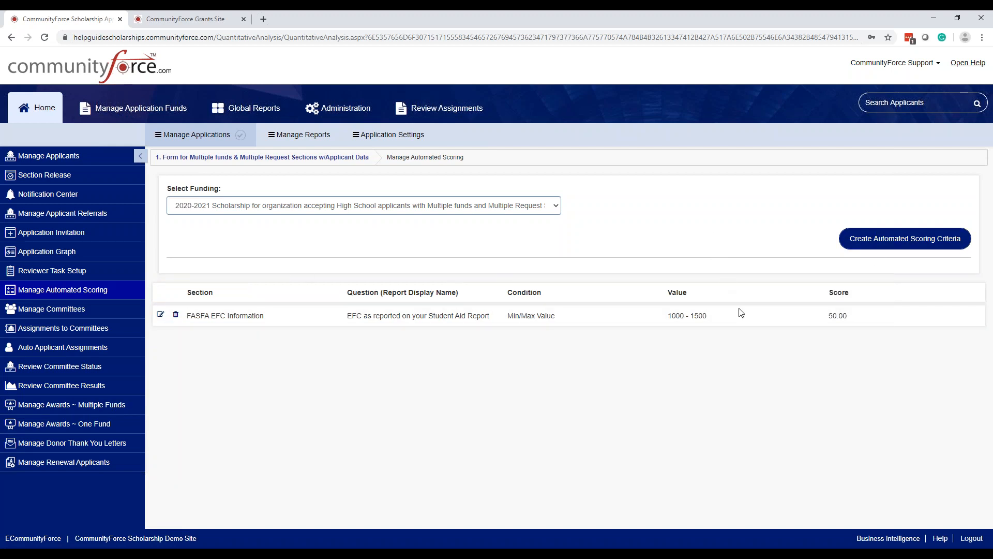
pyautogui.press('ctrl')
pyautogui.press('ctrl')
pyautogui.press('ctrl')
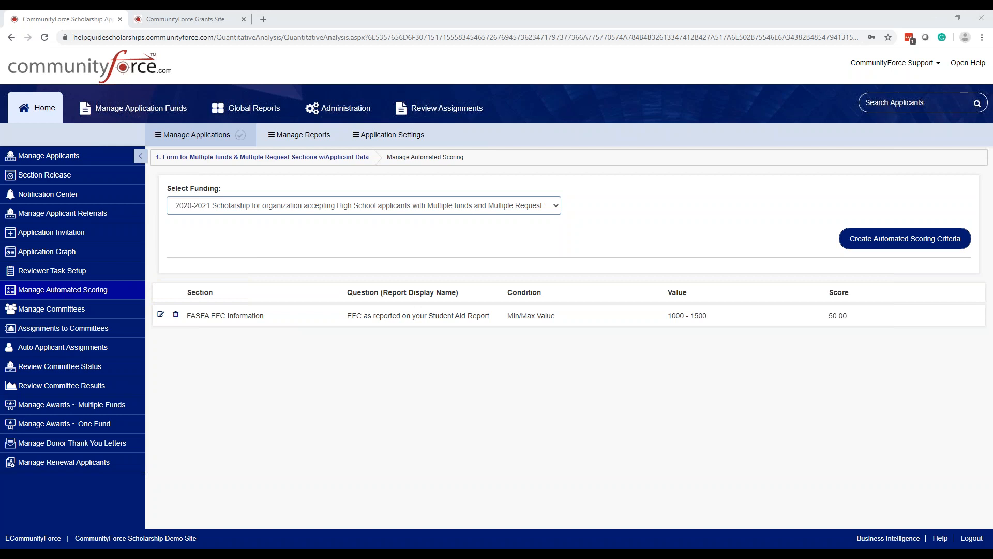
# In Manage Committees, add a committee named "Review Committee" and save it
pyautogui.click(64, 310)
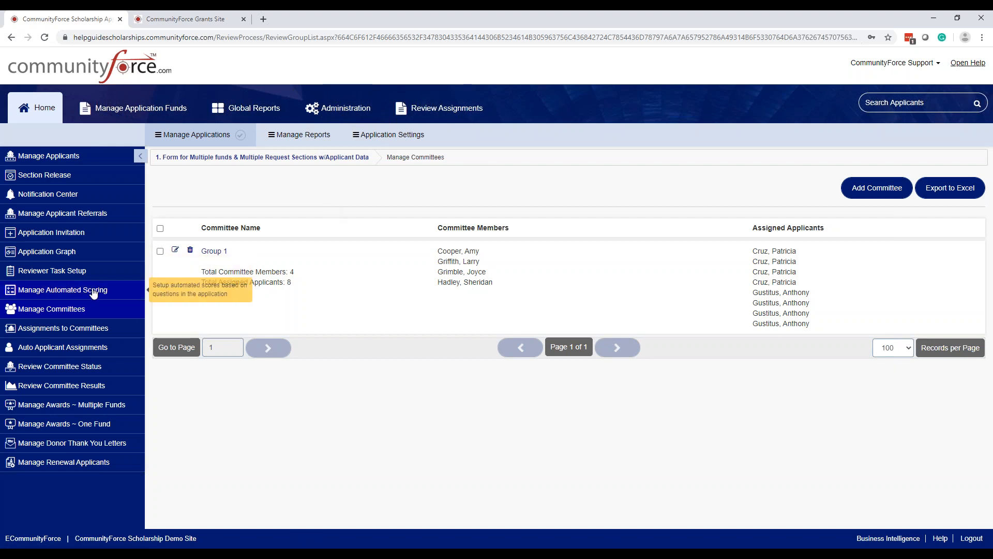
pyautogui.click(71, 312)
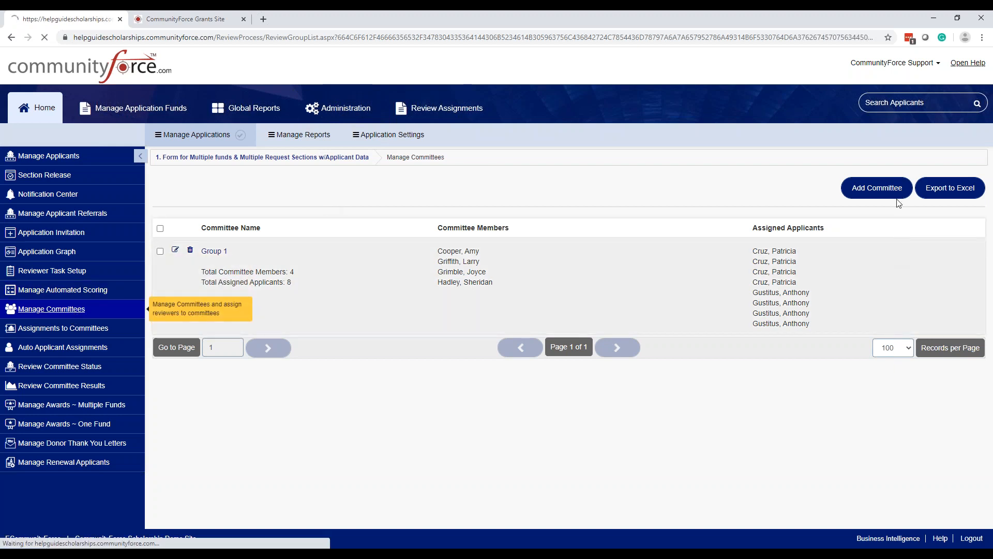
pyautogui.click(886, 190)
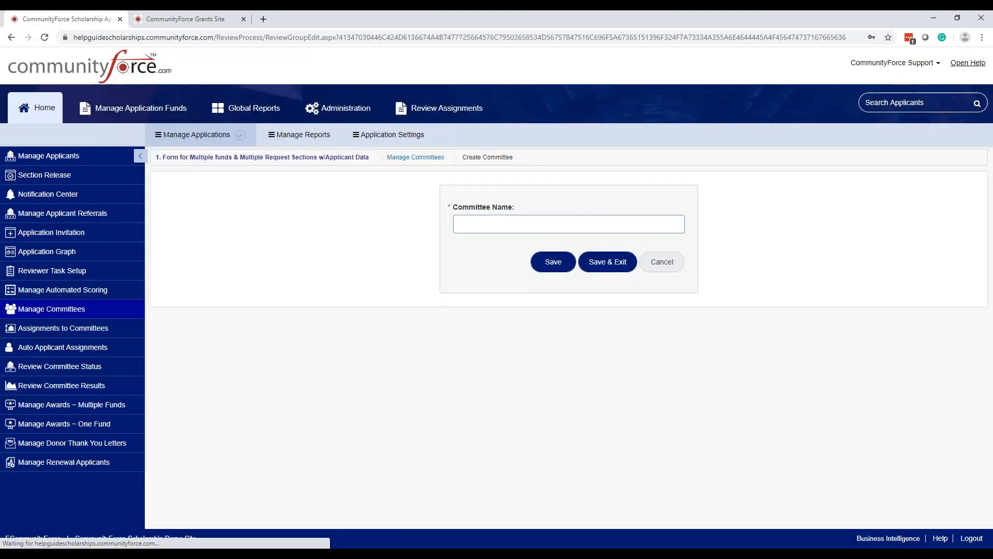
pyautogui.click(625, 222)
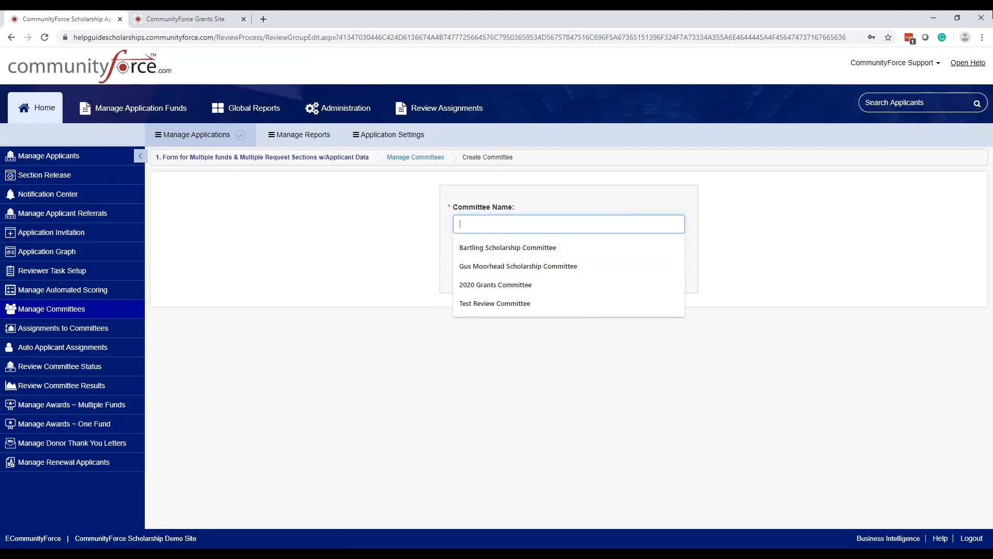
pyautogui.write('Review')
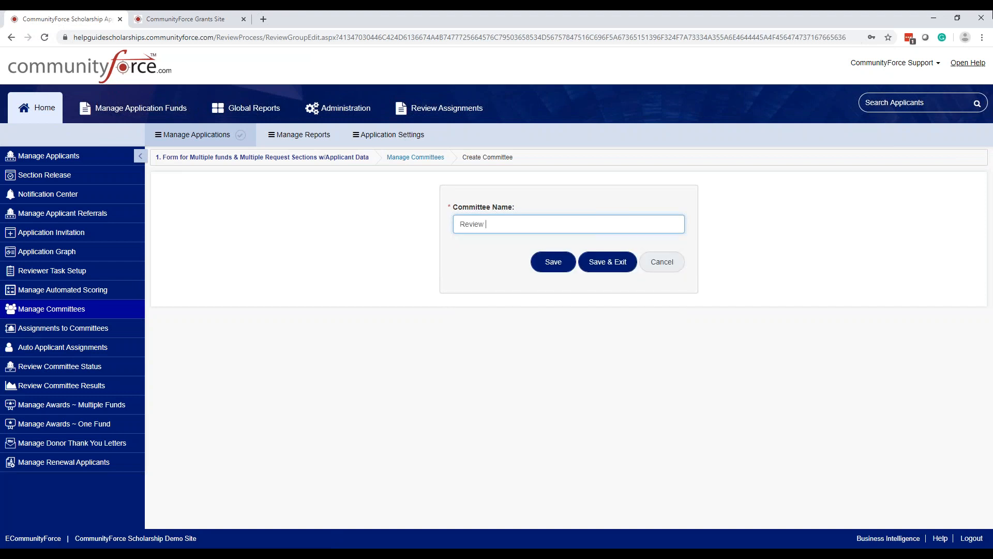
pyautogui.write(' Committee')
pyautogui.click(607, 263)
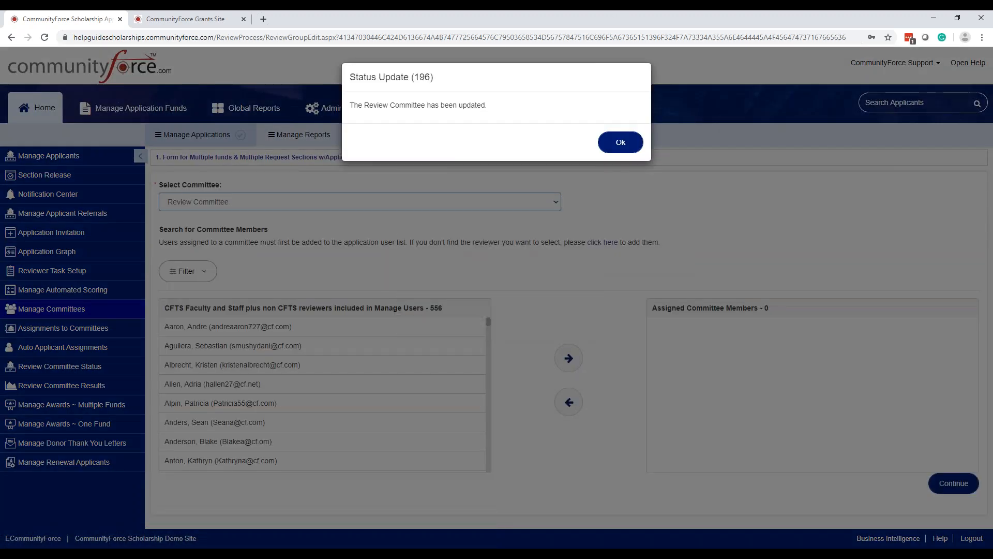
pyautogui.click(623, 143)
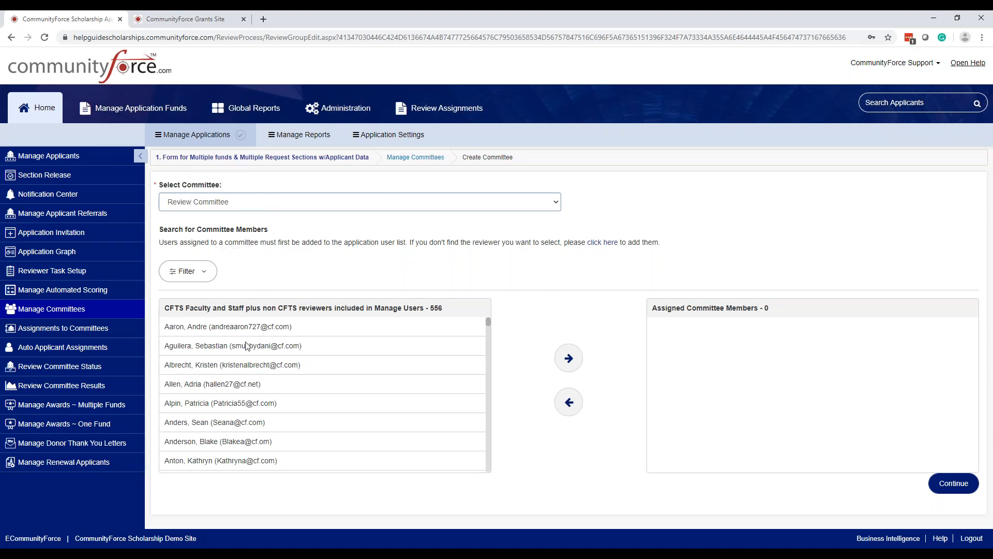
# Look over the available reviewers, check the required fields of the Add Committee Member form, and close it without adding anyone
pyautogui.scroll(-2, 246, 401)
pyautogui.scroll(2, 245, 397)
pyautogui.click(601, 243)
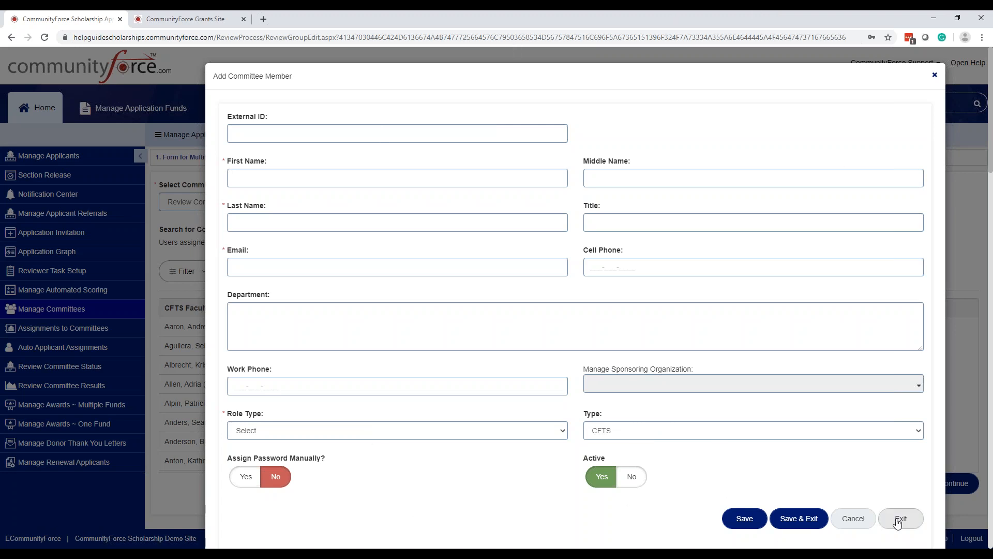
pyautogui.click(796, 516)
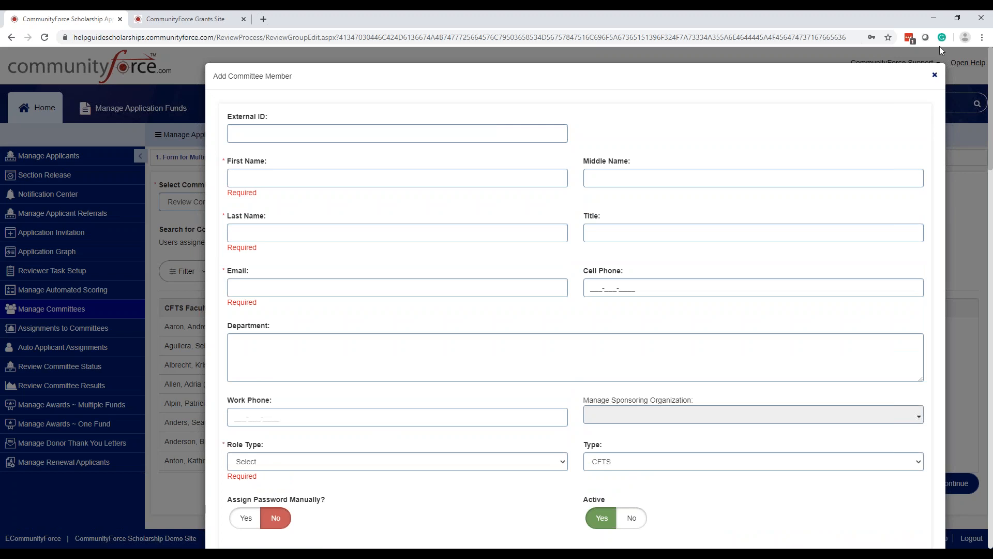
pyautogui.click(936, 74)
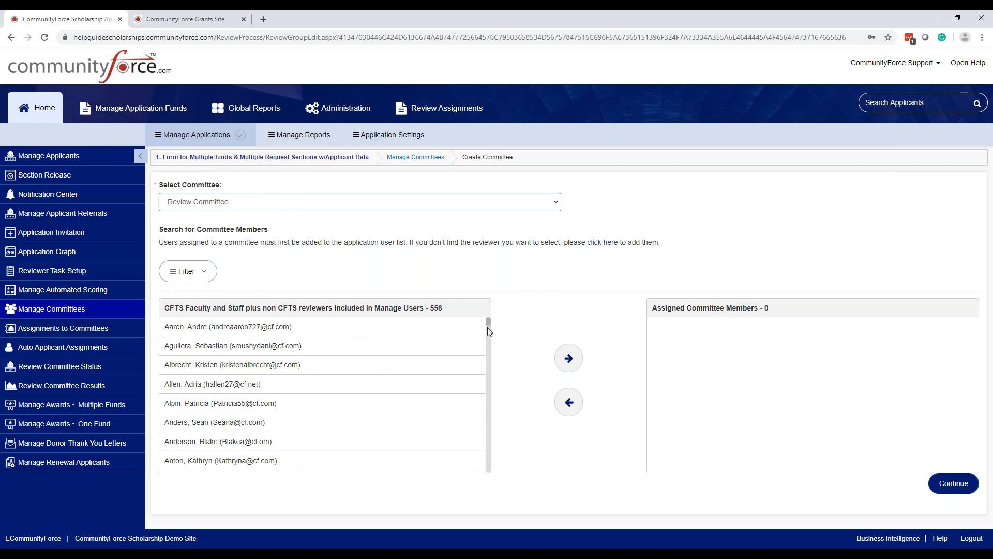
# Browse the full list of available reviewers and assign one of them to the Review Committee
pyautogui.moveTo(489, 323); pyautogui.dragTo(492, 479)
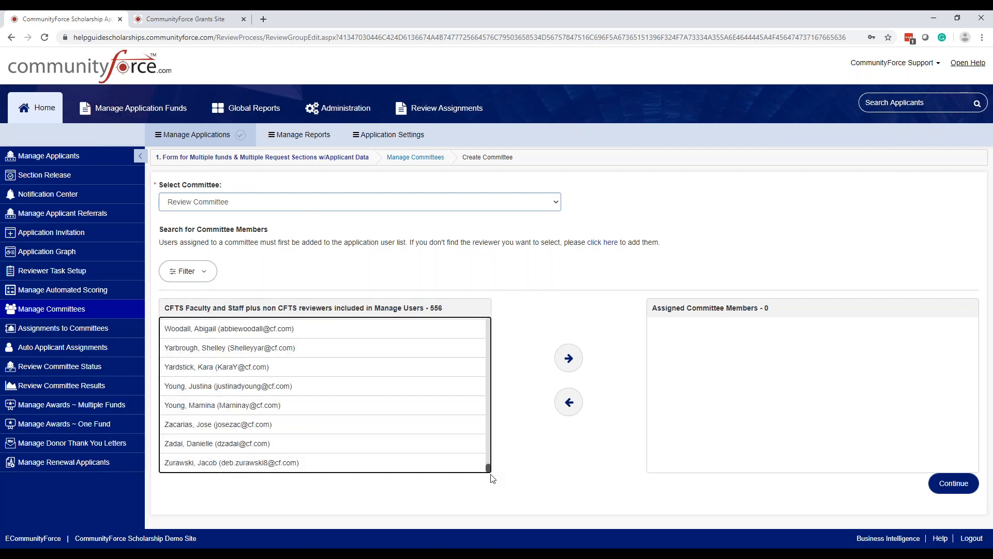
pyautogui.moveTo(491, 479); pyautogui.dragTo(497, 331)
pyautogui.click(218, 354)
pyautogui.click(569, 357)
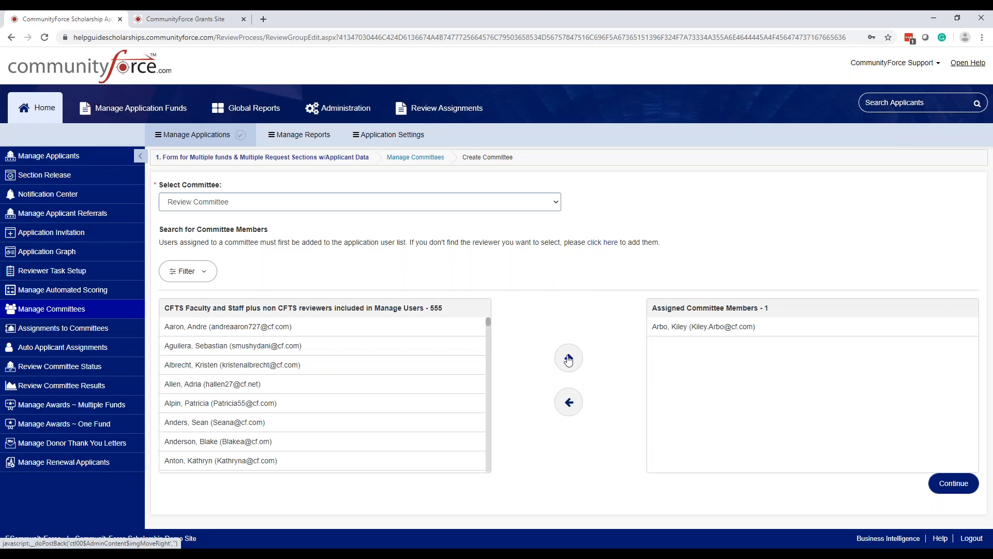
# Filter the available reviewers by the CommunityForce Support account's email address and assign that reviewer to the Review Committee
pyautogui.scroll(-5, 342, 361)
pyautogui.scroll(-15, 341, 360)
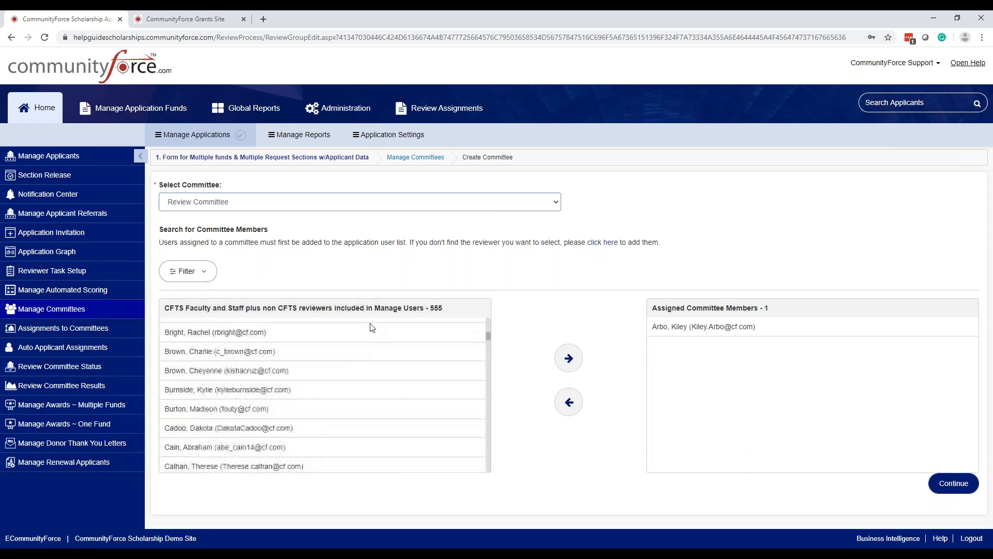
pyautogui.scroll(-10, 333, 356)
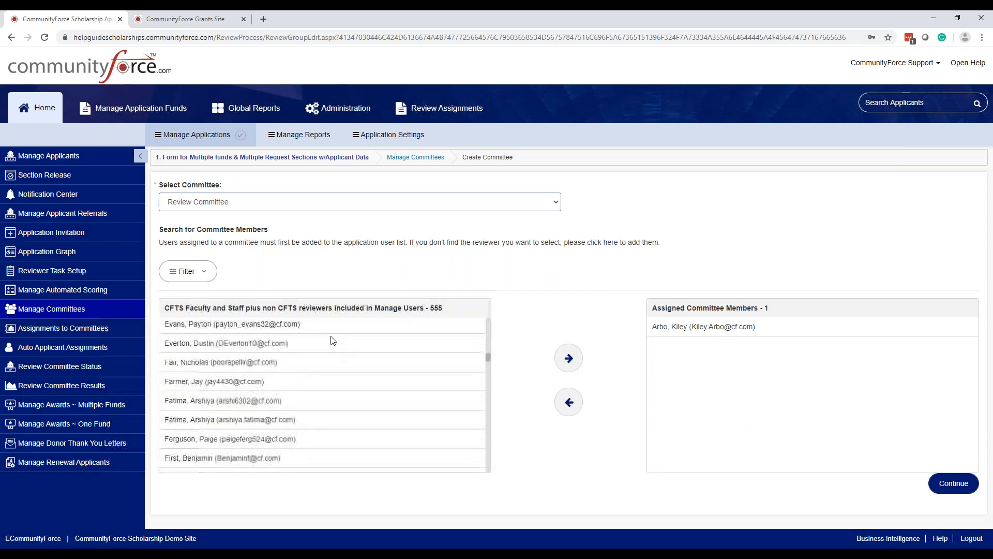
pyautogui.click(186, 273)
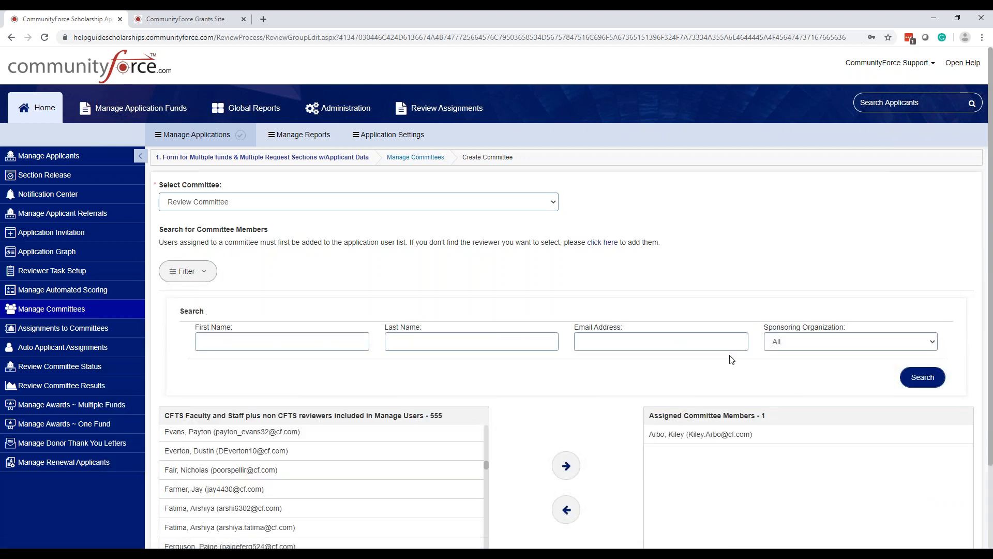
pyautogui.click(688, 346)
pyautogui.write('s')
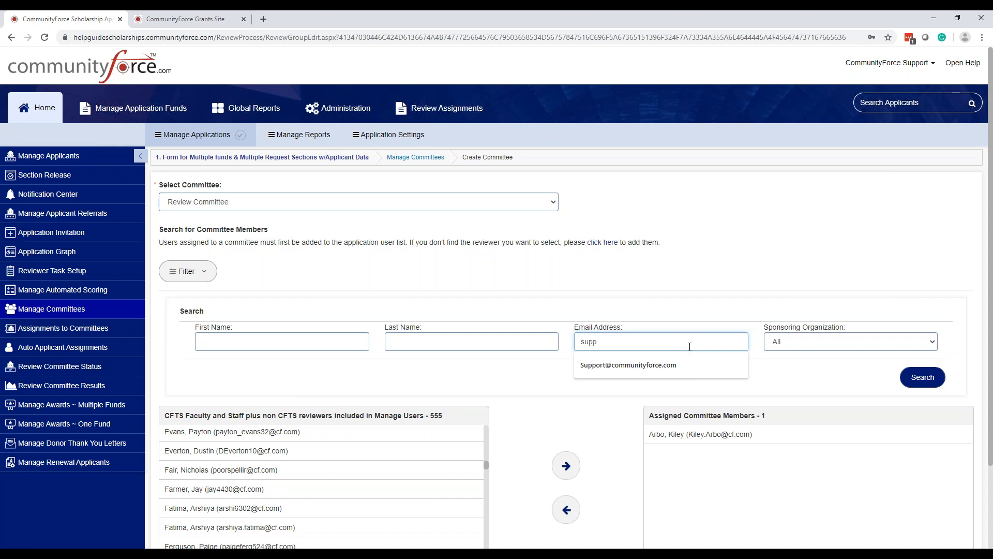
pyautogui.write('upp')
pyautogui.click(680, 366)
pyautogui.click(929, 378)
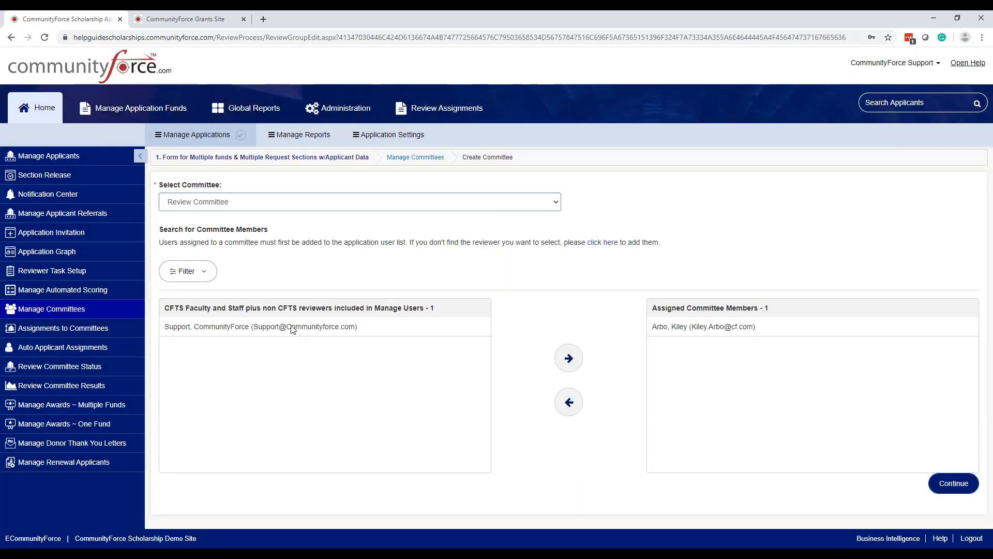
pyautogui.click(292, 327)
pyautogui.click(569, 358)
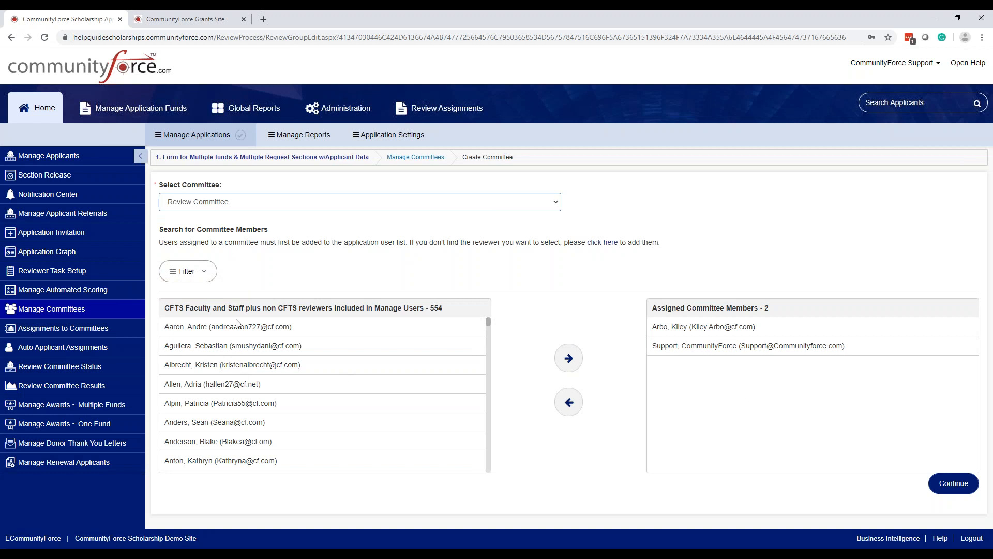
# Select the third through sixth reviewers in the available list together and assign them to the Review Committee
pyautogui.click(192, 365)
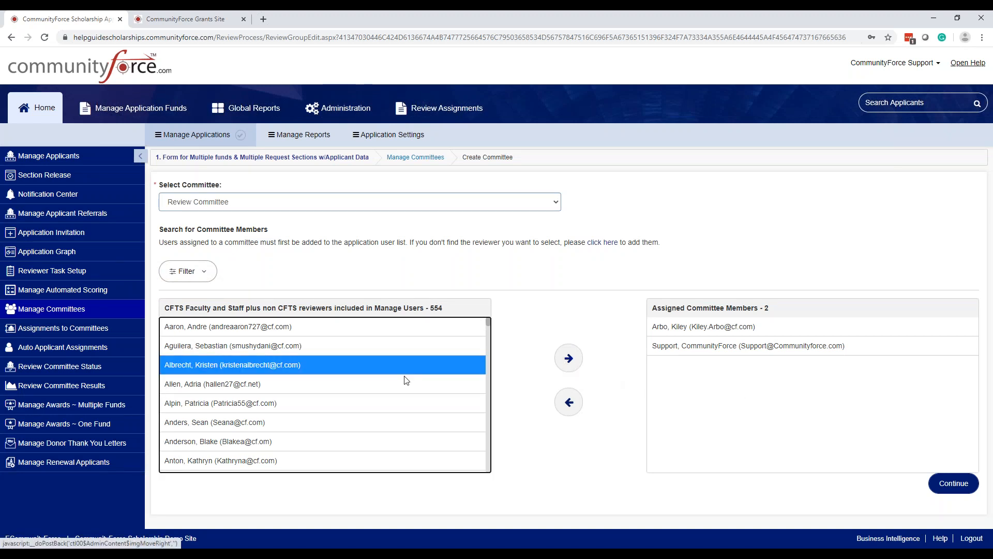
pyautogui.keyDown('ctrl'); pyautogui.click(228, 386); pyautogui.keyUp('ctrl')
pyautogui.keyDown('ctrl'); pyautogui.click(222, 401); pyautogui.keyUp('ctrl')
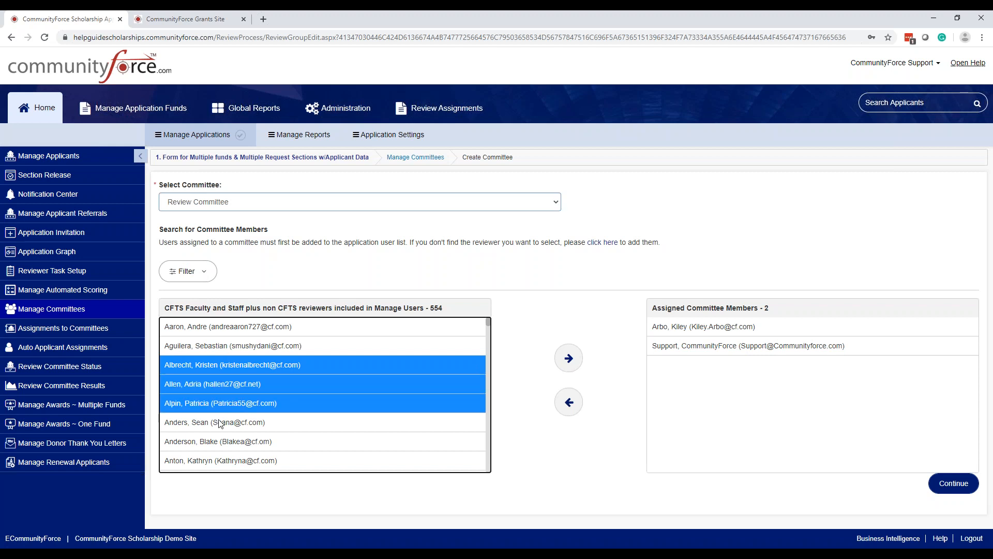
pyautogui.keyDown('ctrl'); pyautogui.click(220, 423); pyautogui.keyUp('ctrl')
pyautogui.click(568, 362)
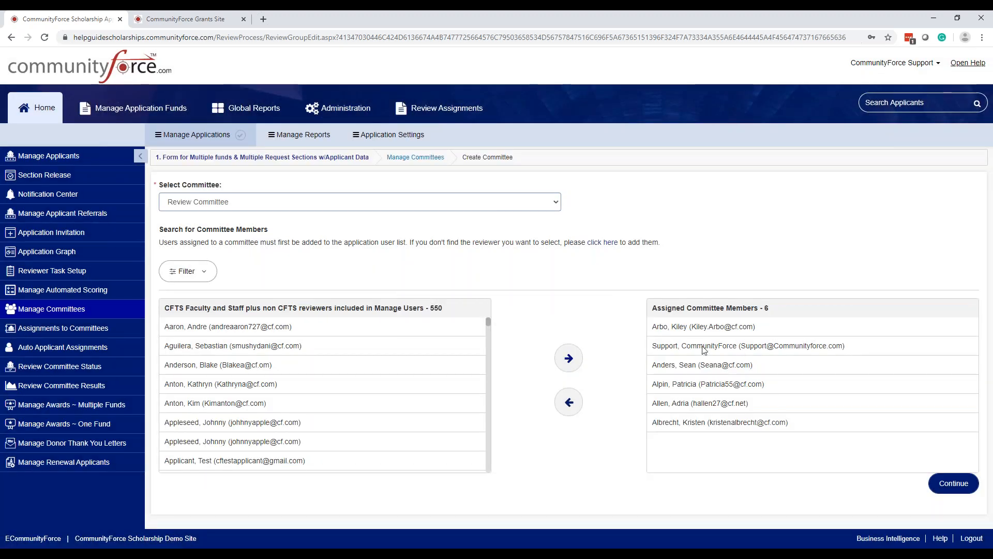
# Remove the four reviewers added as a group, leaving the first assigned reviewer and CommunityForce Support on the Review Committee
pyautogui.click(678, 366)
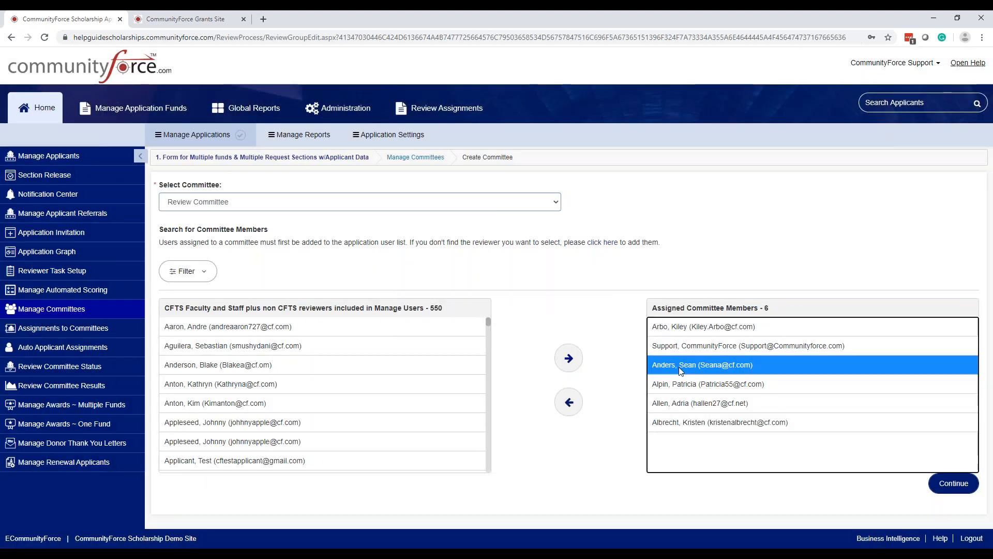
pyautogui.click(561, 414)
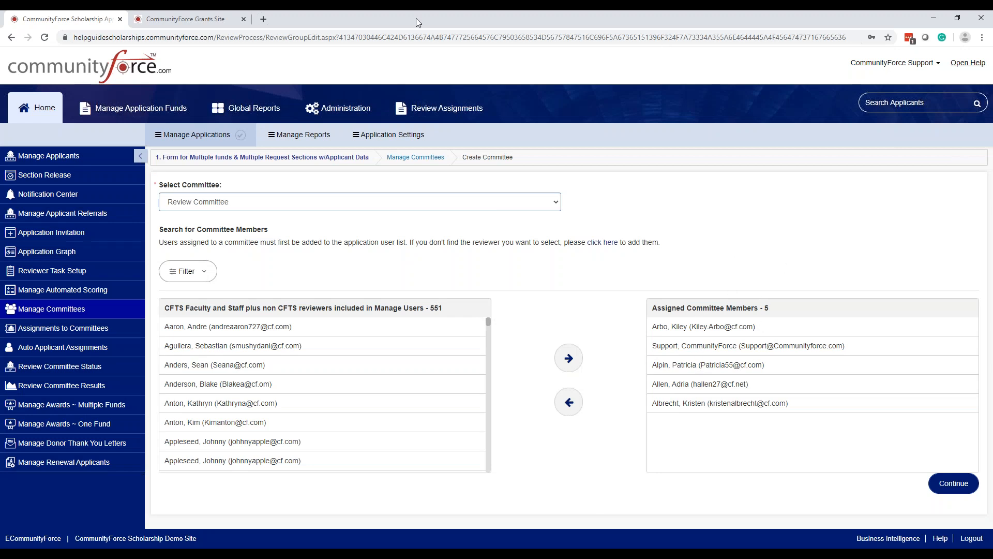
pyautogui.click(298, 340)
pyautogui.click(842, 437)
pyautogui.click(698, 403)
pyautogui.click(569, 402)
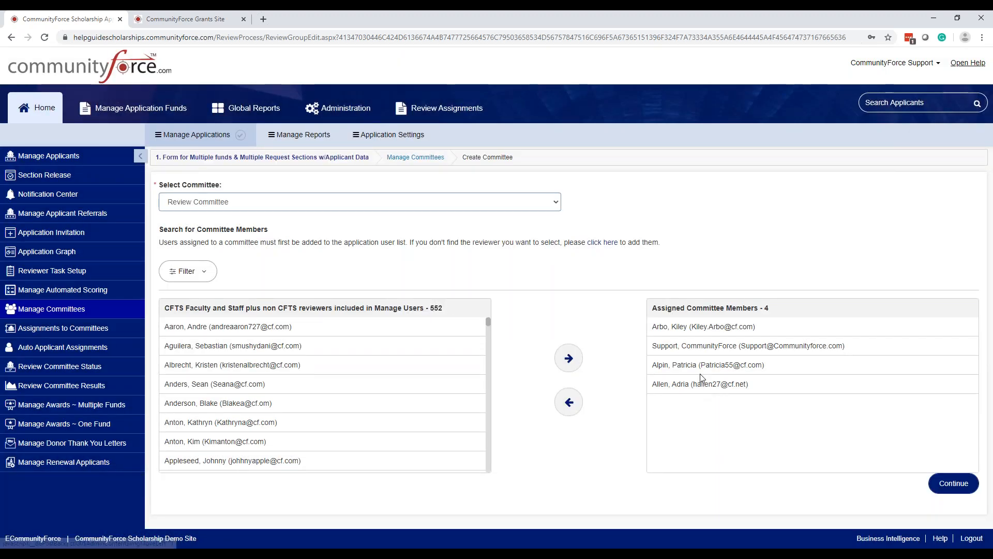
pyautogui.click(703, 382)
pyautogui.keyDown('ctrl'); pyautogui.click(704, 367); pyautogui.keyUp('ctrl')
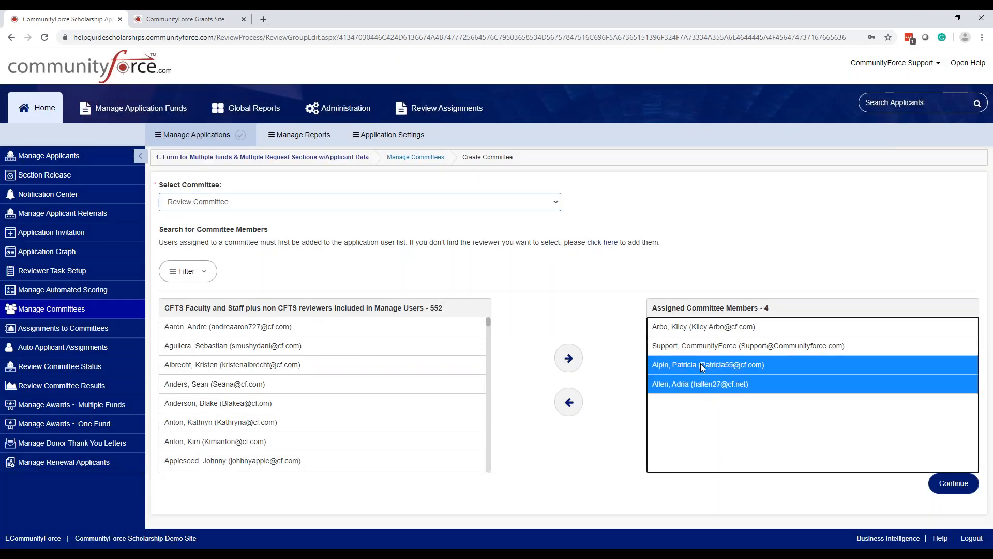
pyautogui.click(569, 403)
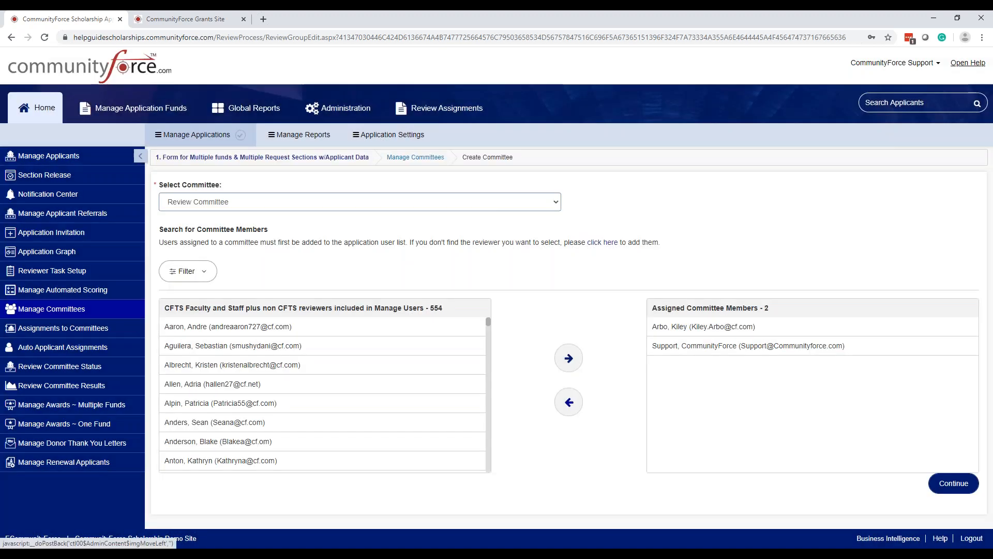
# Try renaming the committee to "Review Committee 1", go to its member assignment without saving the name, and return to the committee list
pyautogui.click(957, 486)
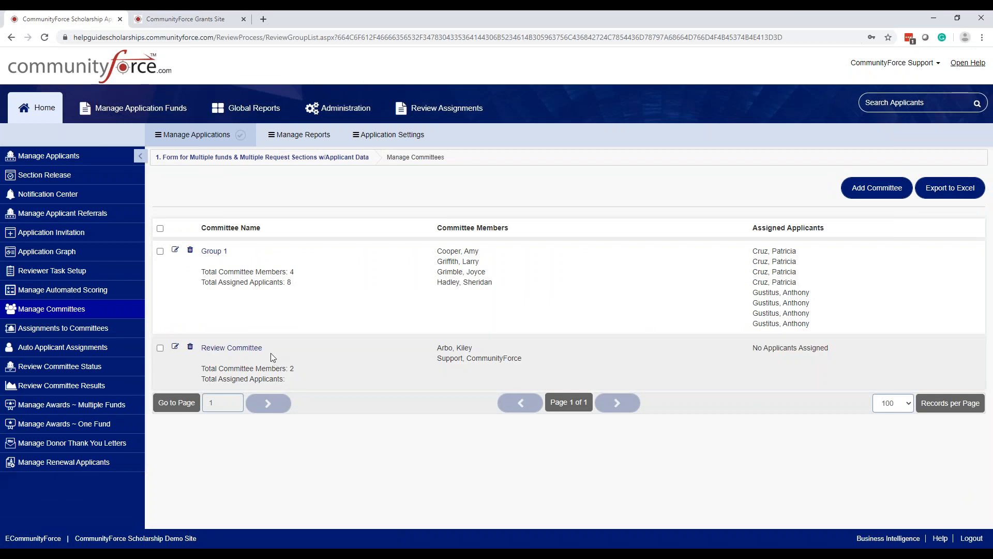
pyautogui.click(175, 348)
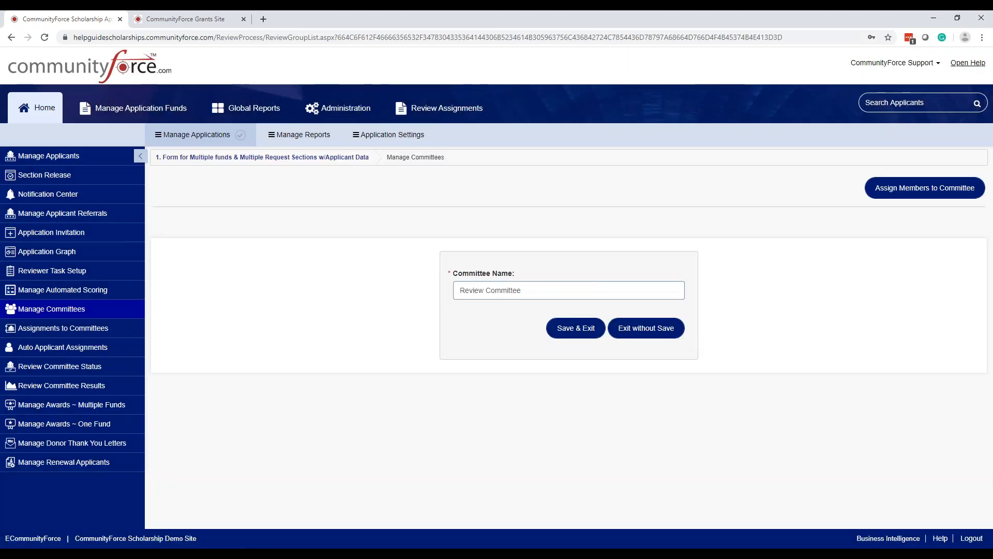
pyautogui.moveTo(539, 294)
pyautogui.mouseDown()
pyautogui.moveTo(500, 291)
pyautogui.moveTo(523, 298)
pyautogui.mouseUp()
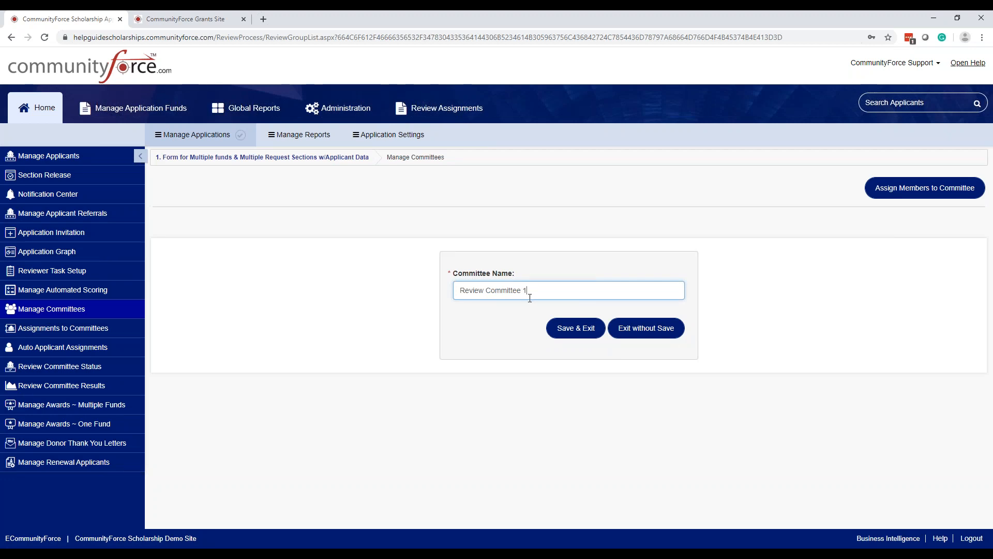
pyautogui.click(925, 189)
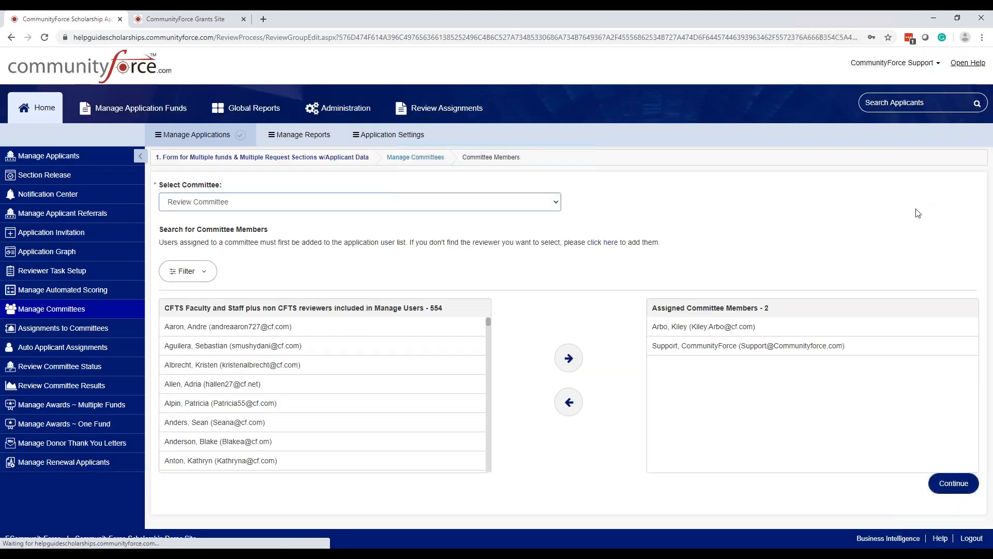
pyautogui.click(953, 487)
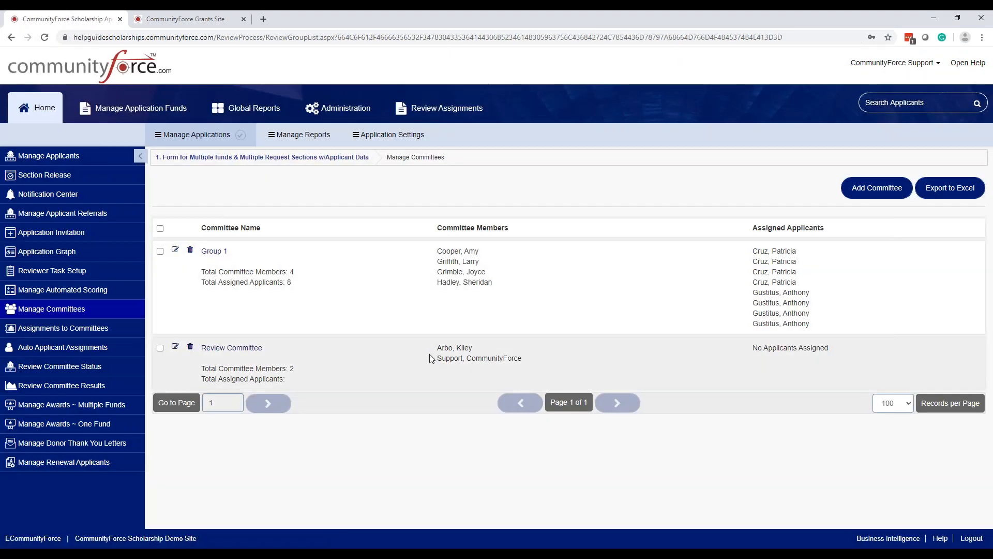
# Open the Review Committee's member assignment from the committee list, look over its members, and leave it unchanged
pyautogui.click(249, 354)
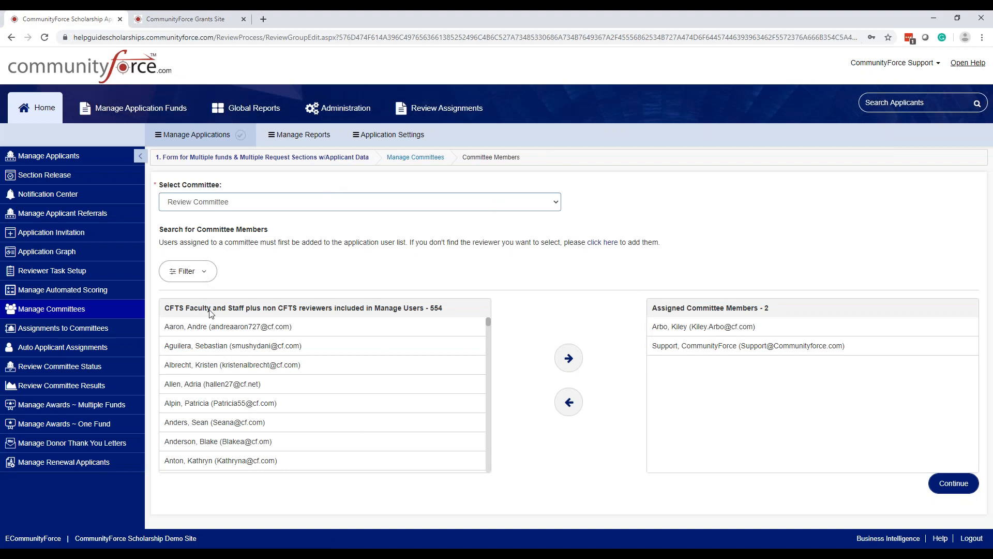
pyautogui.click(246, 373)
pyautogui.click(954, 487)
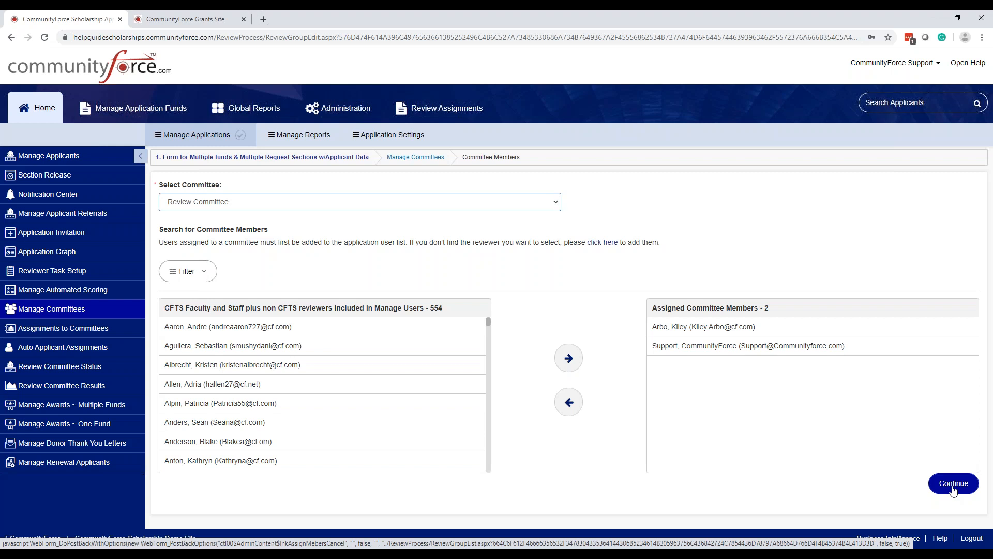
# Finish assigning members to the Review Committee and return to the list of committees
pyautogui.click(953, 487)
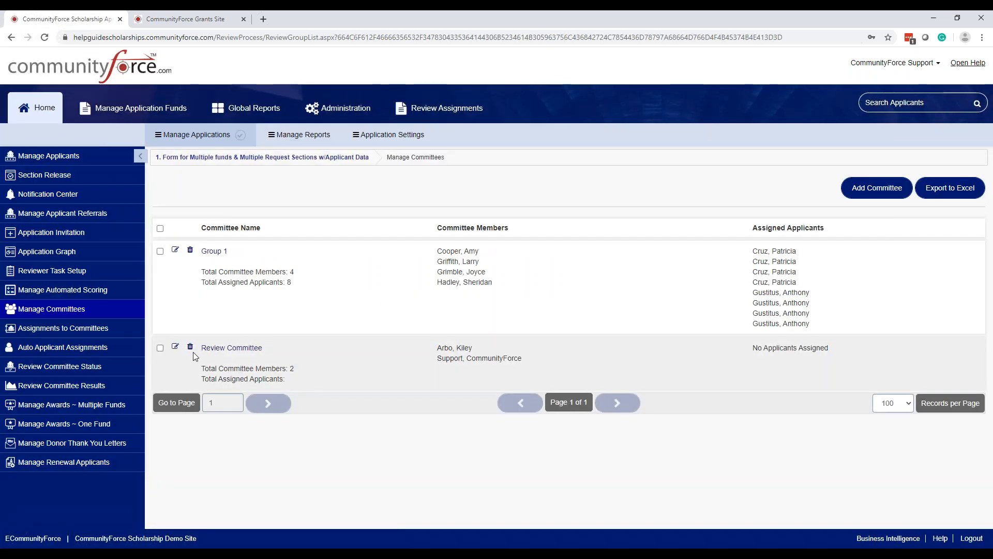
pyautogui.click(209, 353)
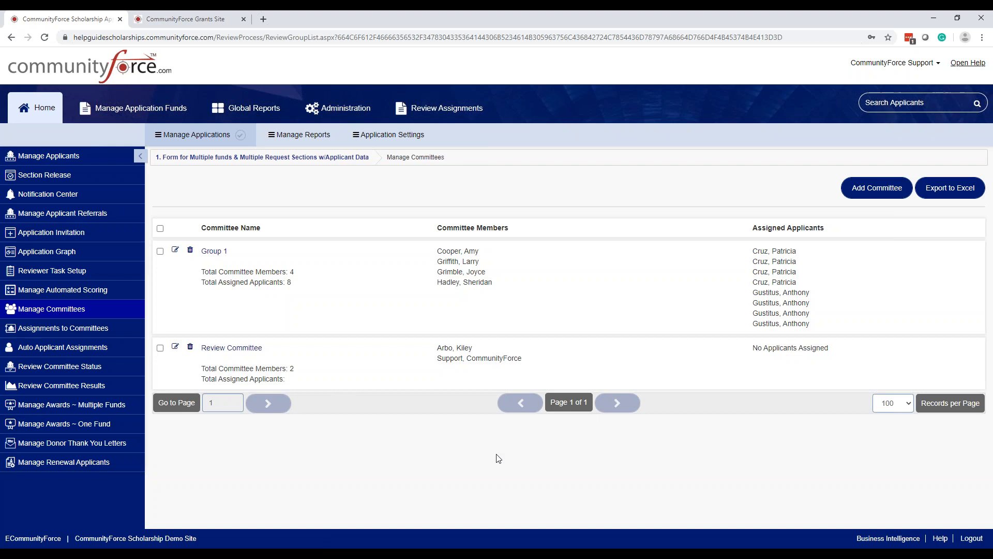
pyautogui.click(78, 347)
pyautogui.click(781, 364)
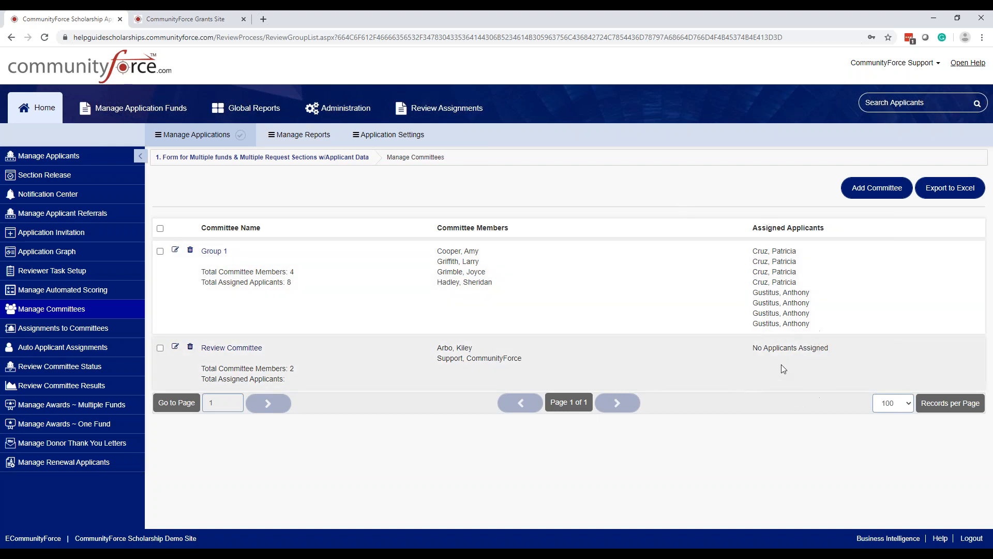
pyautogui.click(781, 364)
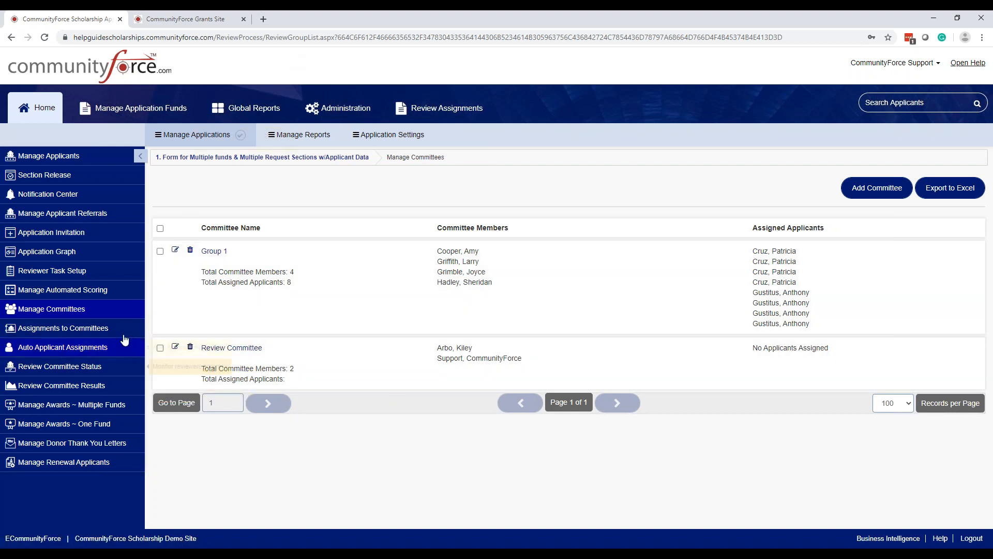
# Open the page for assigning applicants to committees and look over its sections
pyautogui.click(94, 332)
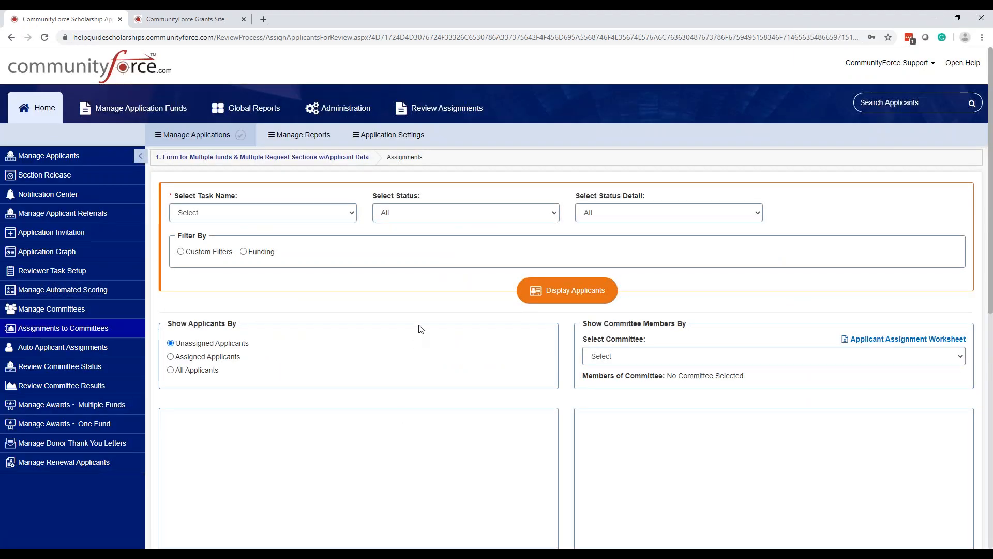
pyautogui.scroll(-3, 435, 295)
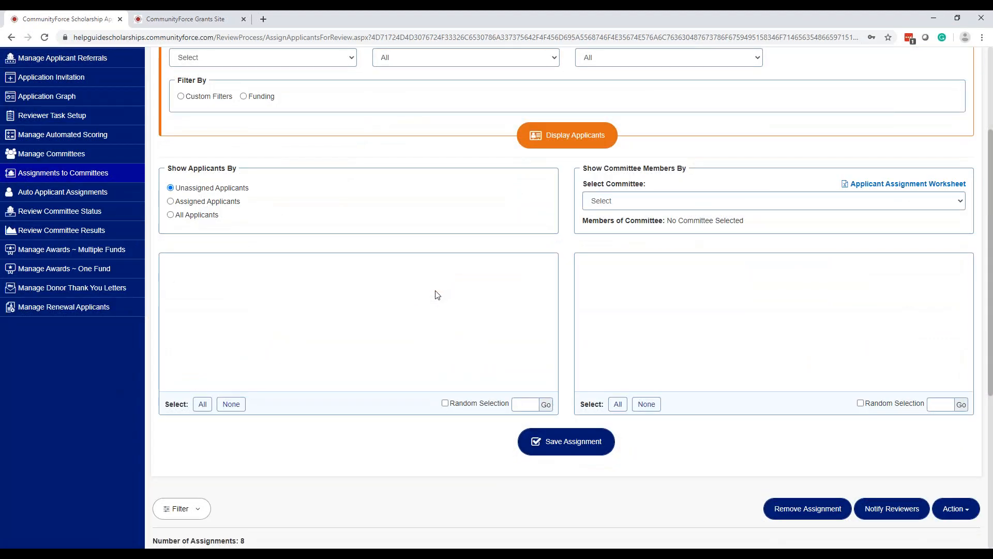
pyautogui.scroll(3, 436, 295)
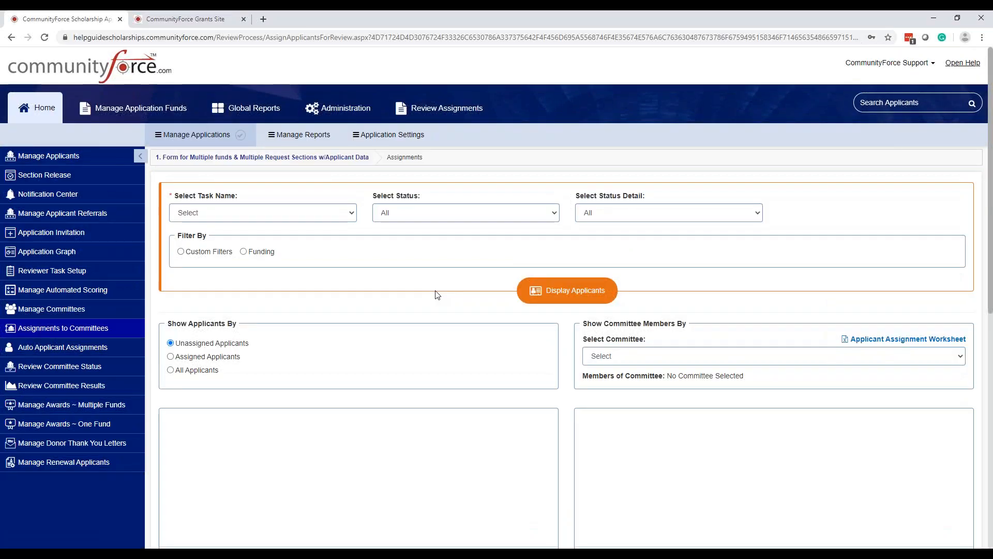
pyautogui.click(437, 295)
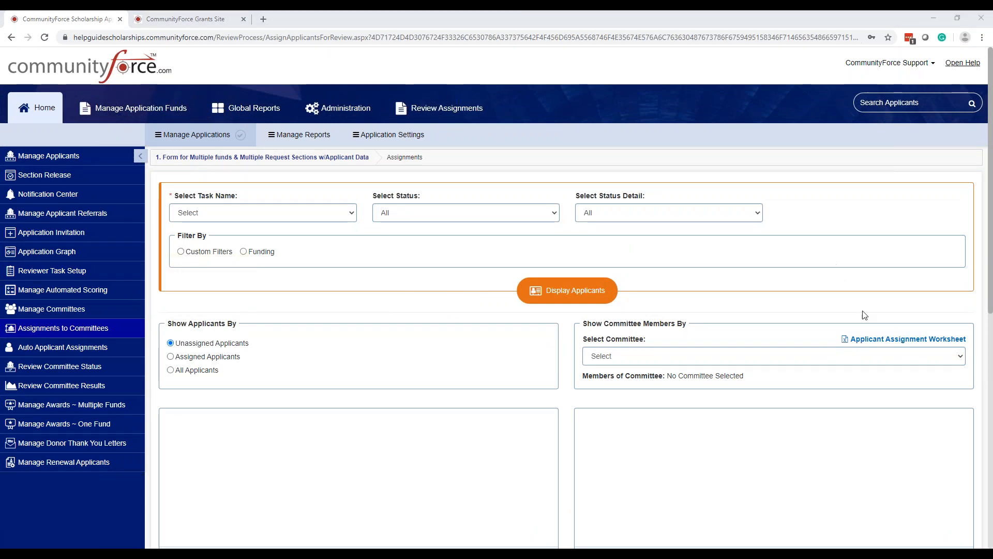
pyautogui.click(892, 345)
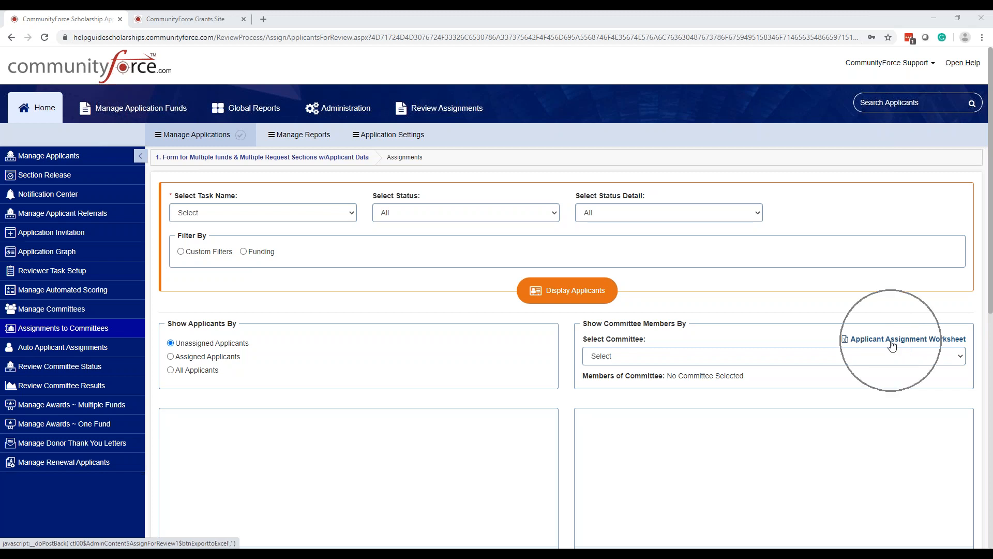
pyautogui.click(892, 345)
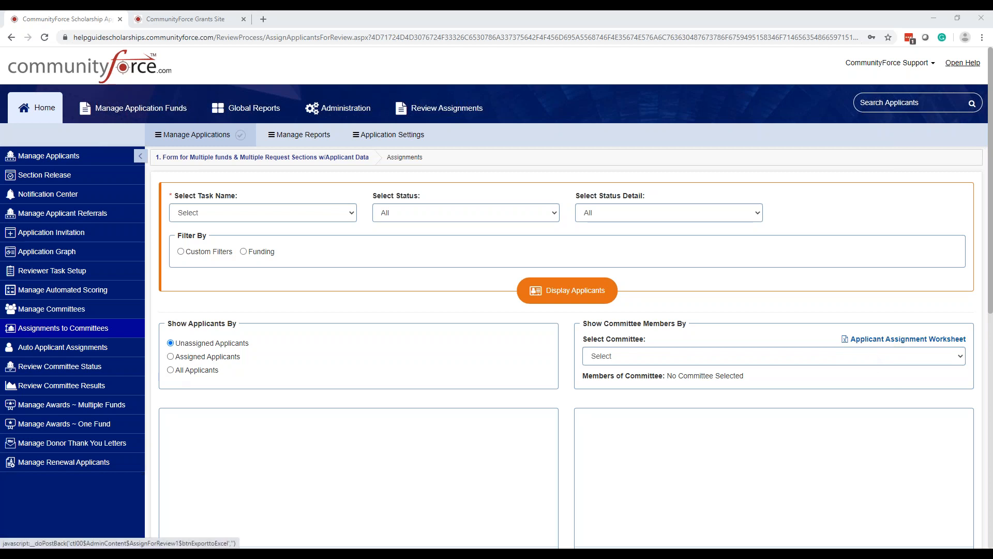
pyautogui.click(874, 342)
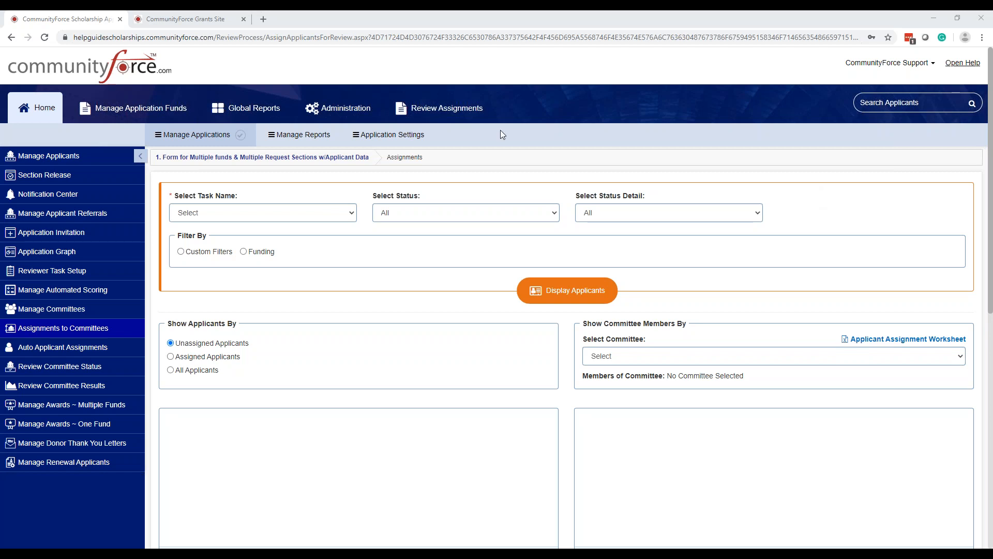
# Choose Task 1 as the review task for the applicant assignments
pyautogui.click(299, 222)
pyautogui.click(306, 217)
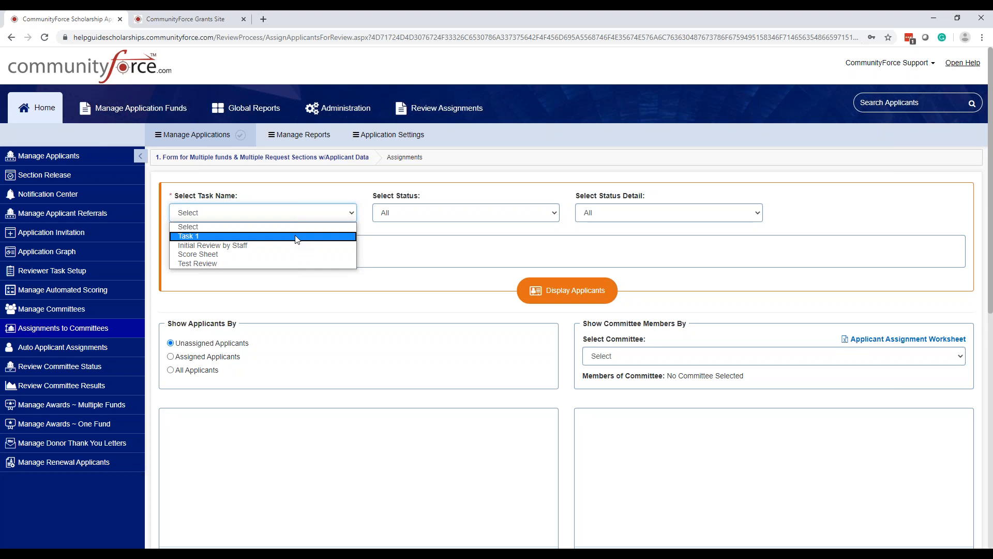
pyautogui.click(297, 237)
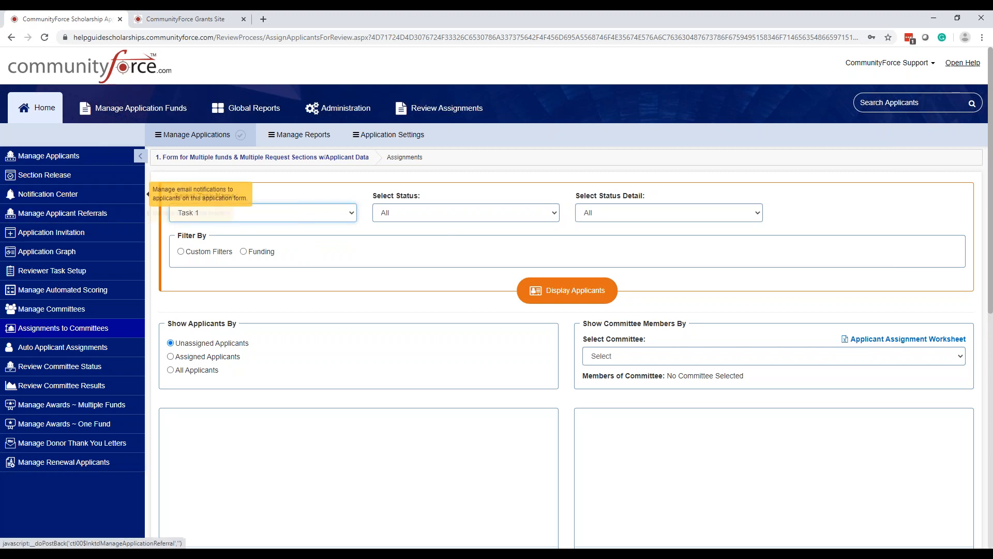
pyautogui.click(216, 217)
pyautogui.click(216, 217)
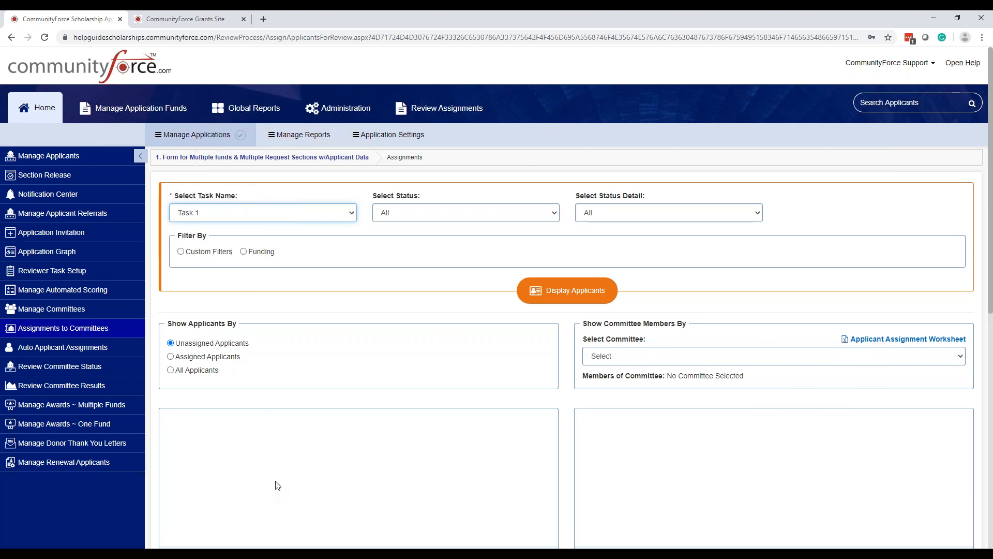
pyautogui.click(299, 458)
pyautogui.click(304, 213)
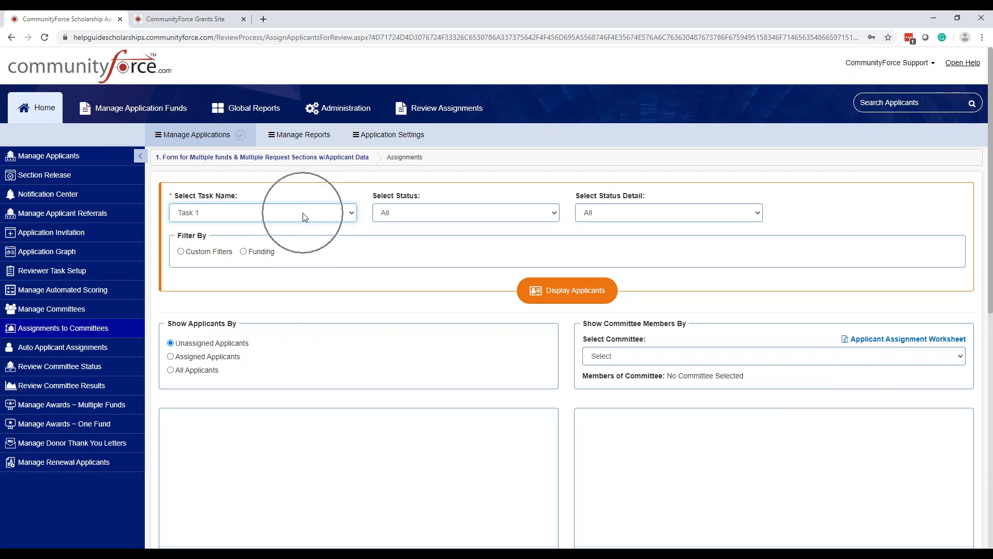
# Look through the applicant status choices and leave the status filter at All
pyautogui.click(419, 217)
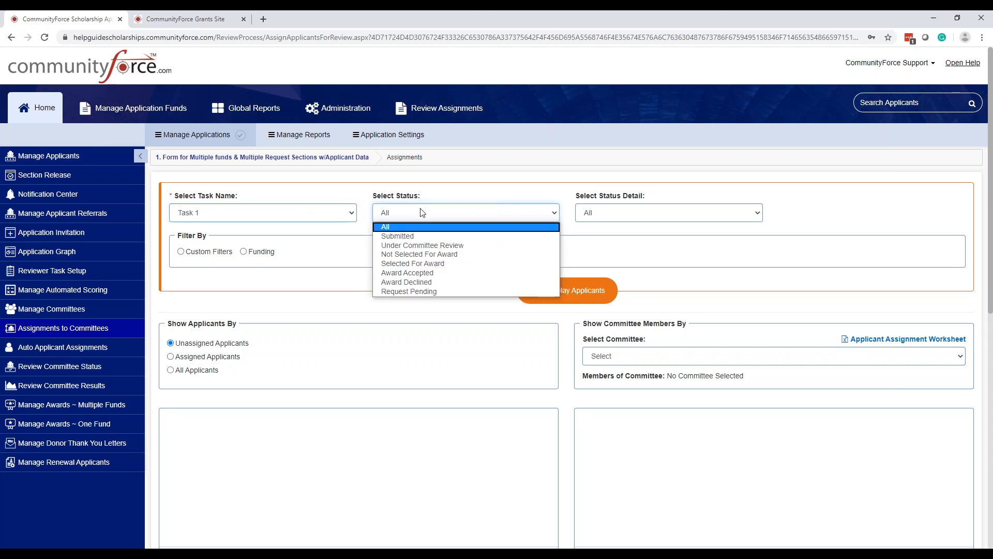
pyautogui.click(421, 212)
pyautogui.click(421, 212)
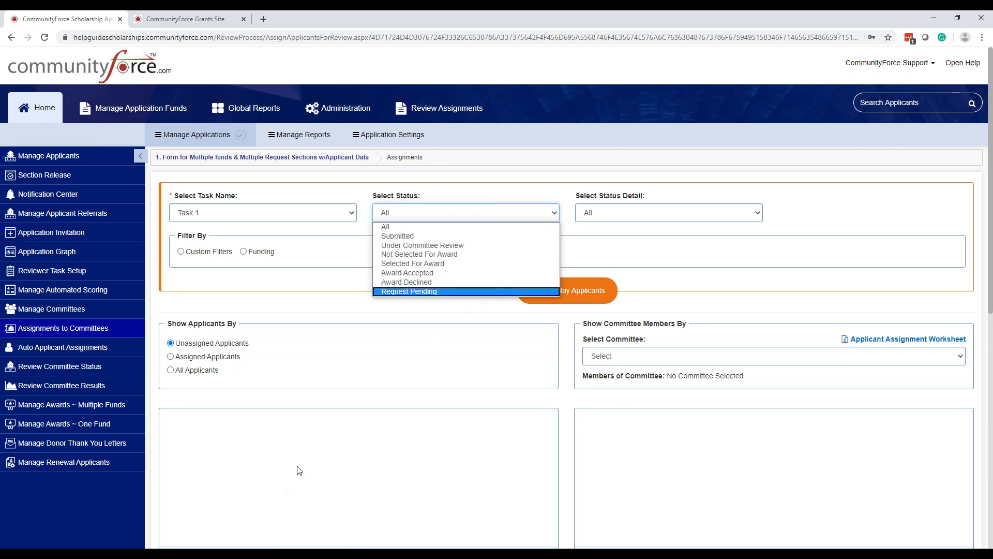
pyautogui.click(424, 212)
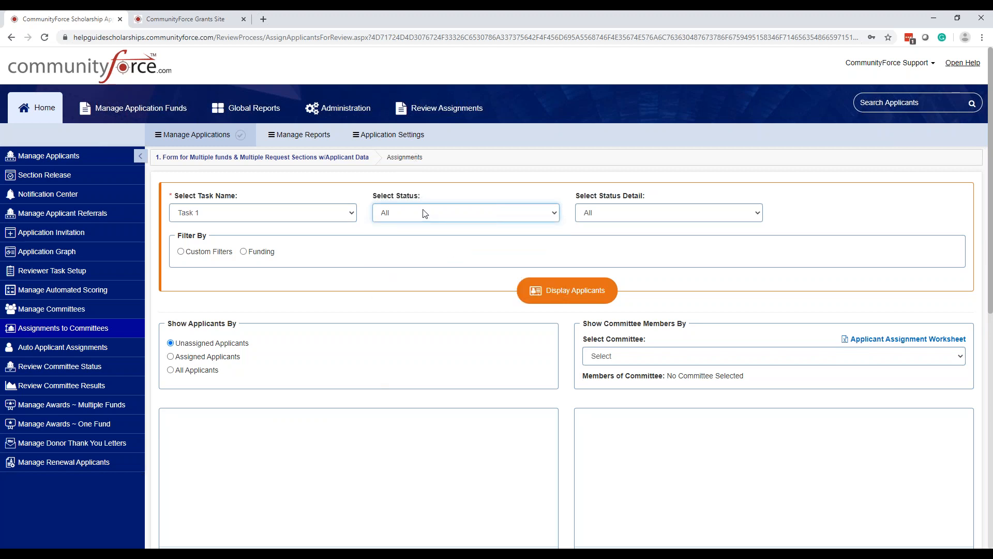
pyautogui.click(624, 218)
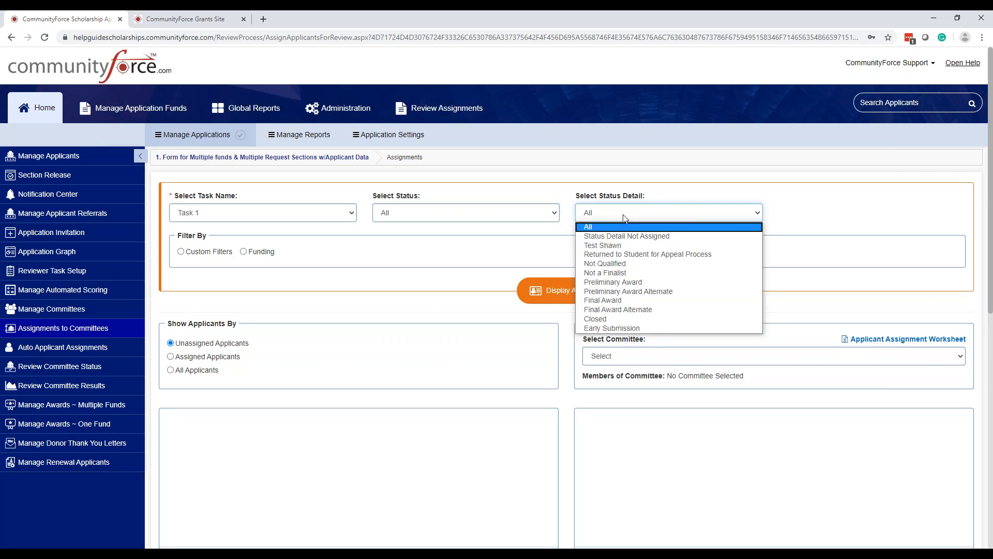
pyautogui.click(619, 310)
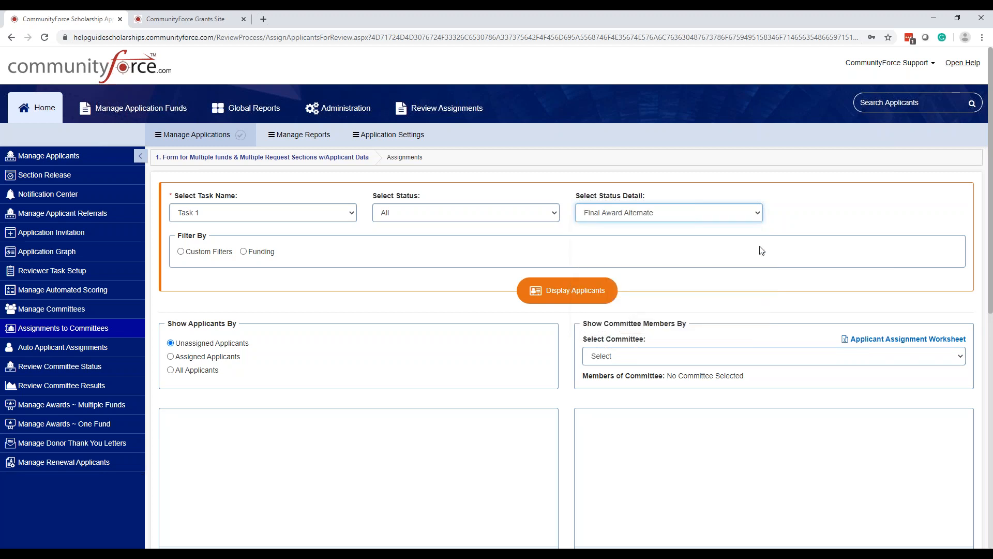
pyautogui.click(691, 218)
pyautogui.click(679, 229)
pyautogui.press('ctrl')
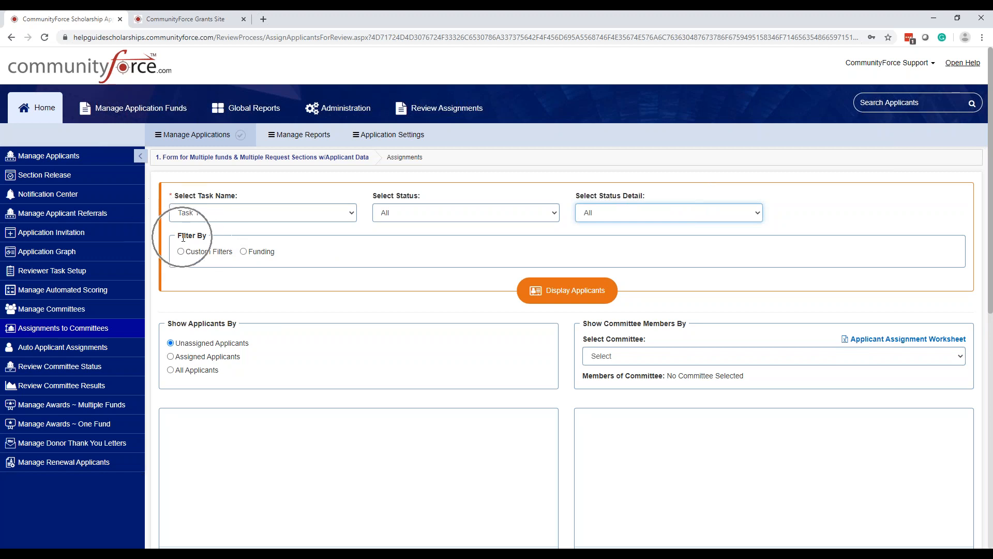
pyautogui.press('ctrl')
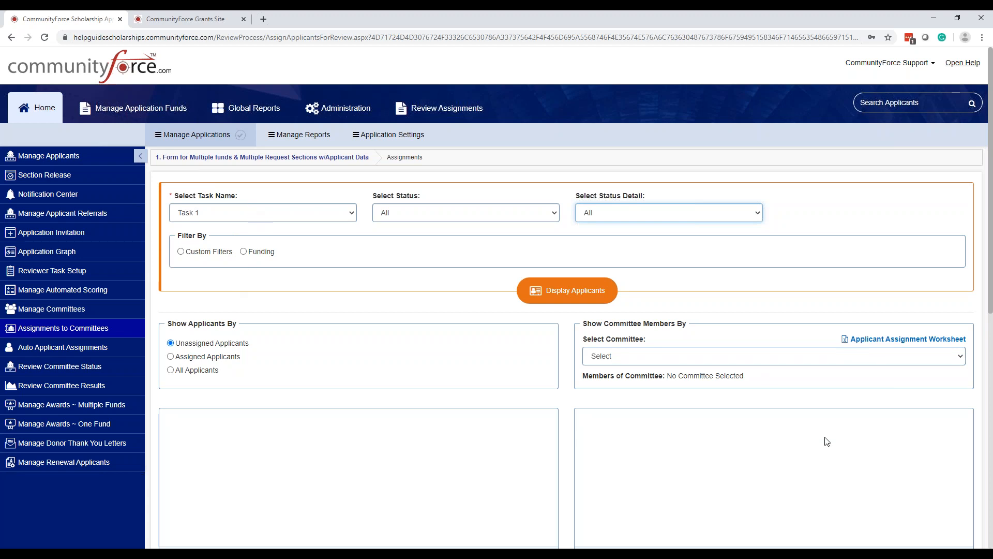
# Filter the applicants by funding with the Arvin-McCord Braswell fund and display the matching applicants
pyautogui.click(243, 252)
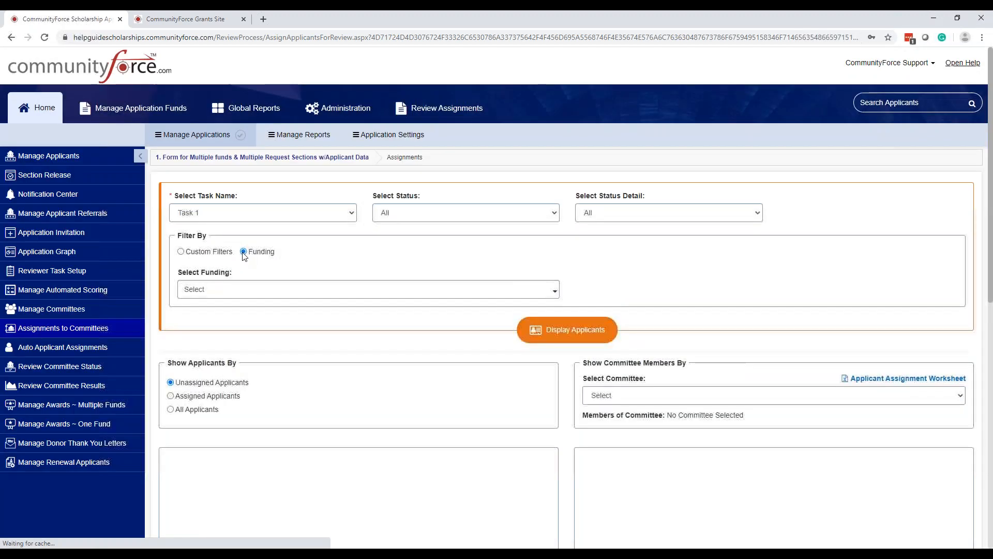
pyautogui.click(244, 290)
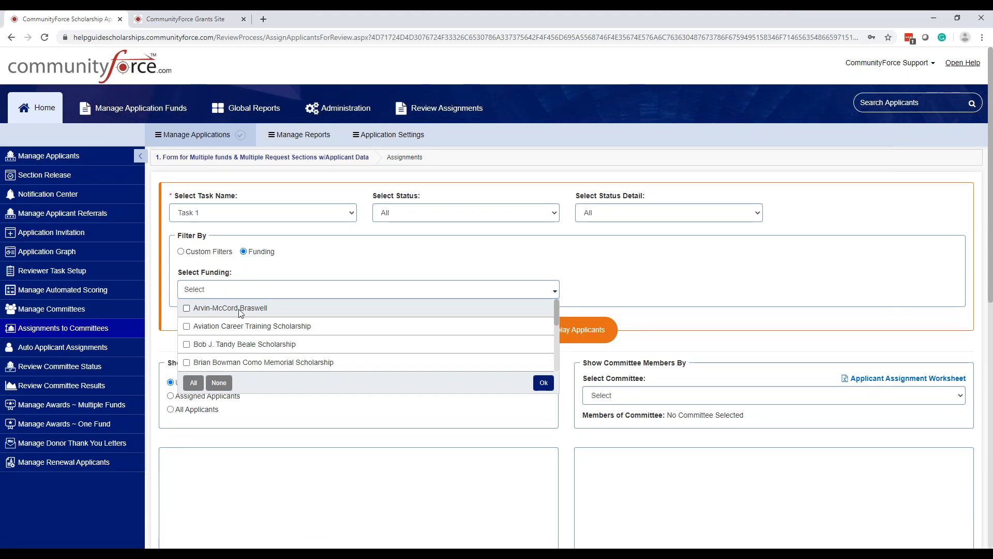
pyautogui.click(187, 309)
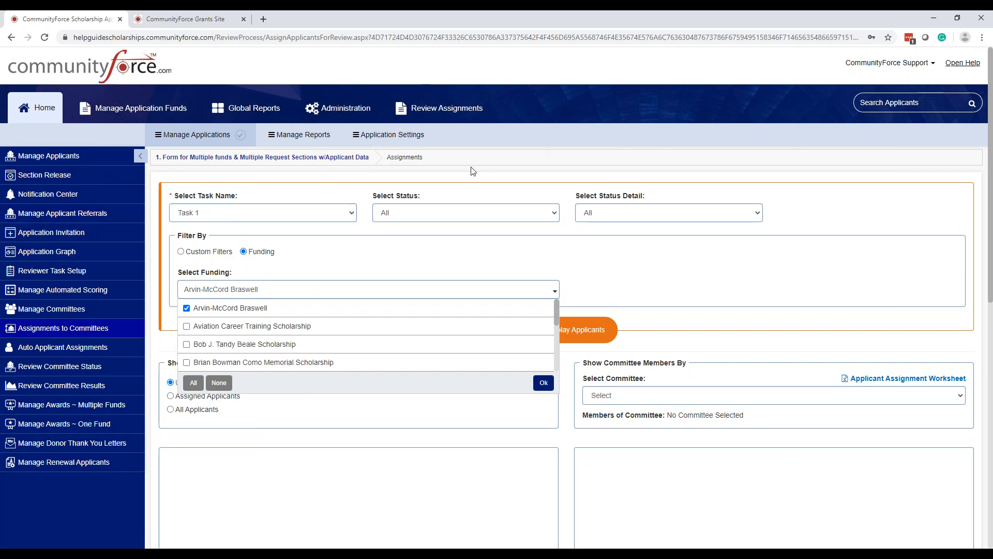
pyautogui.click(264, 307)
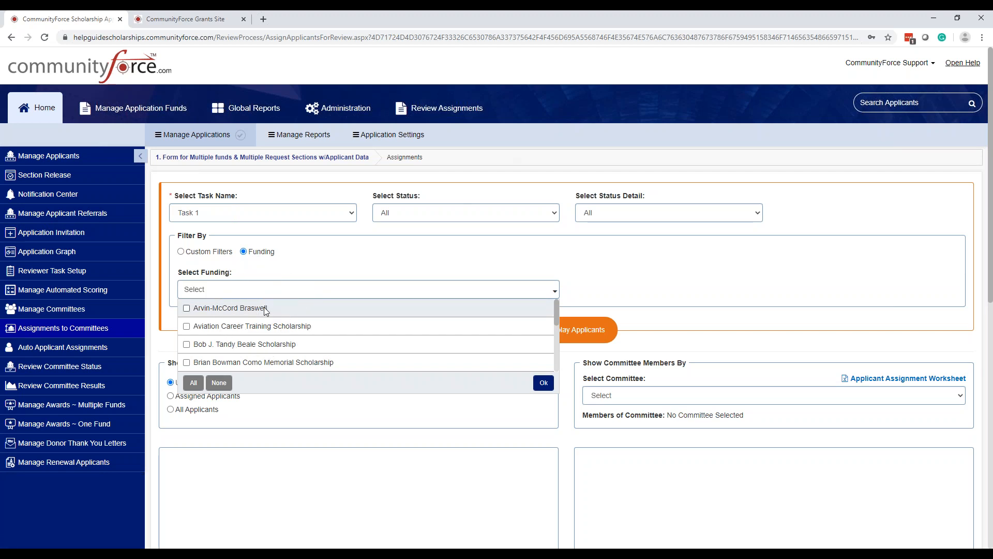
pyautogui.click(463, 257)
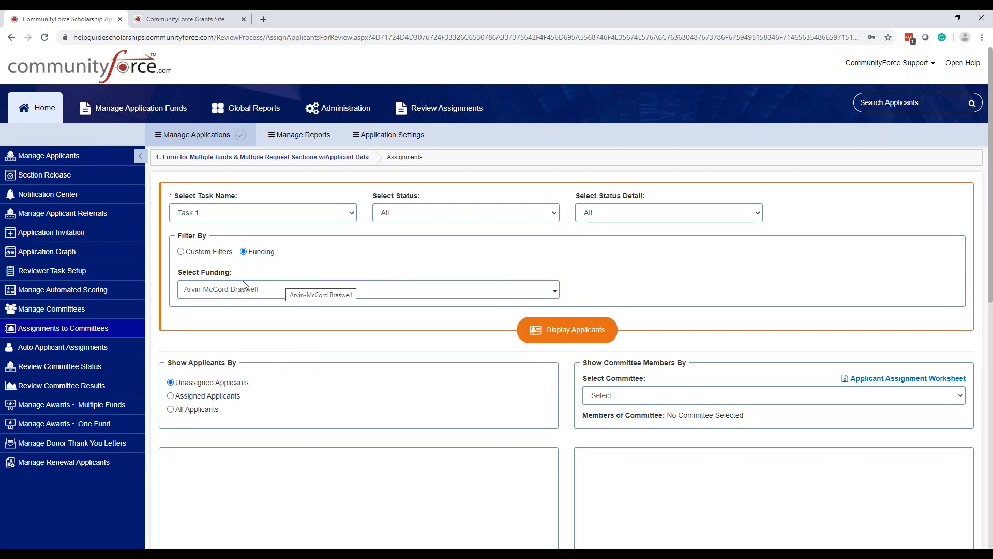
pyautogui.click(568, 335)
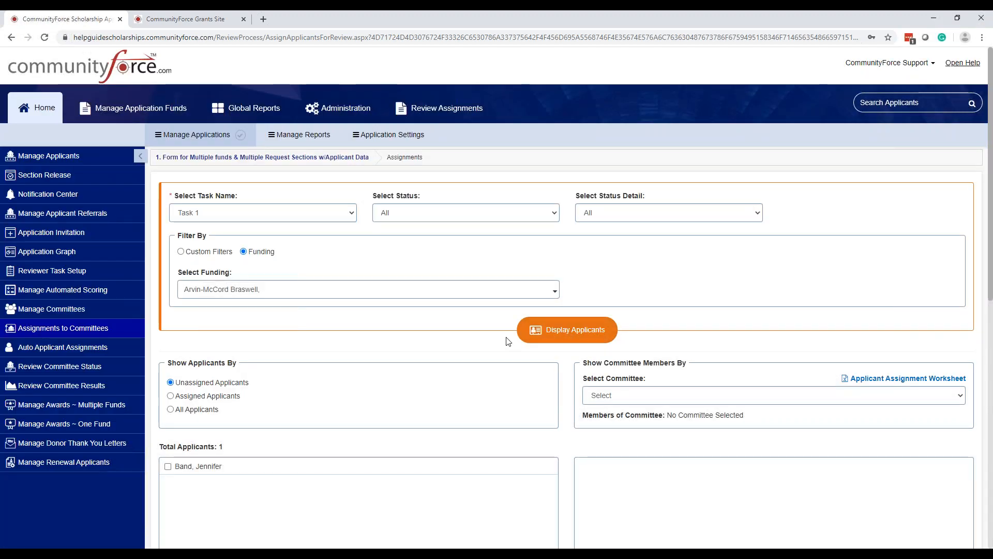
# Set the applicant list to show all applicants regardless of assignment
pyautogui.scroll(-2, 262, 340)
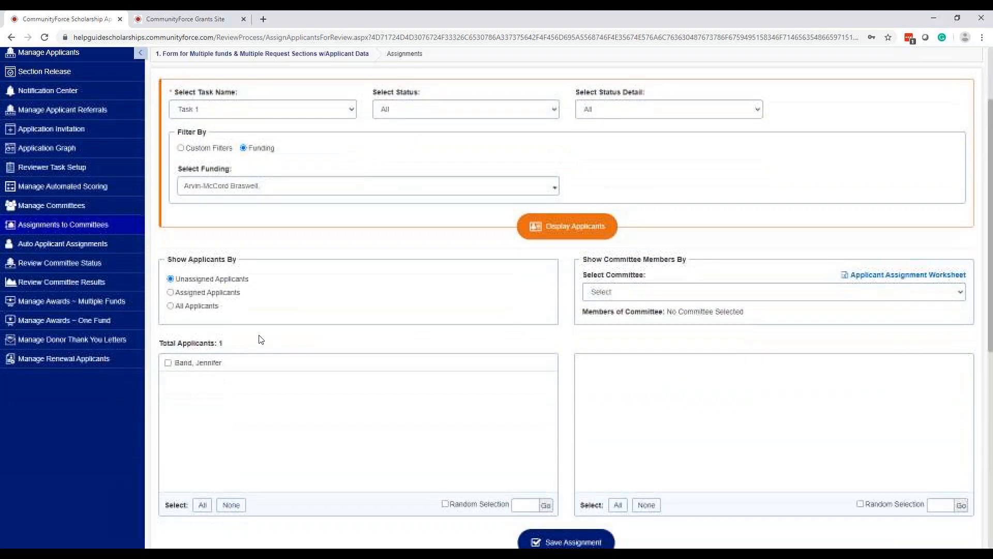
pyautogui.click(170, 307)
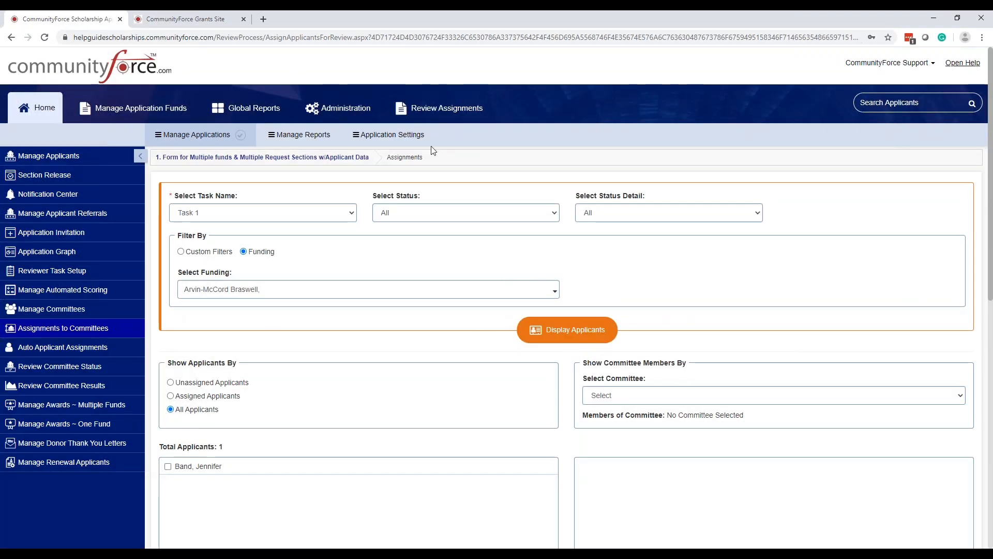
pyautogui.scroll(-2, 346, 245)
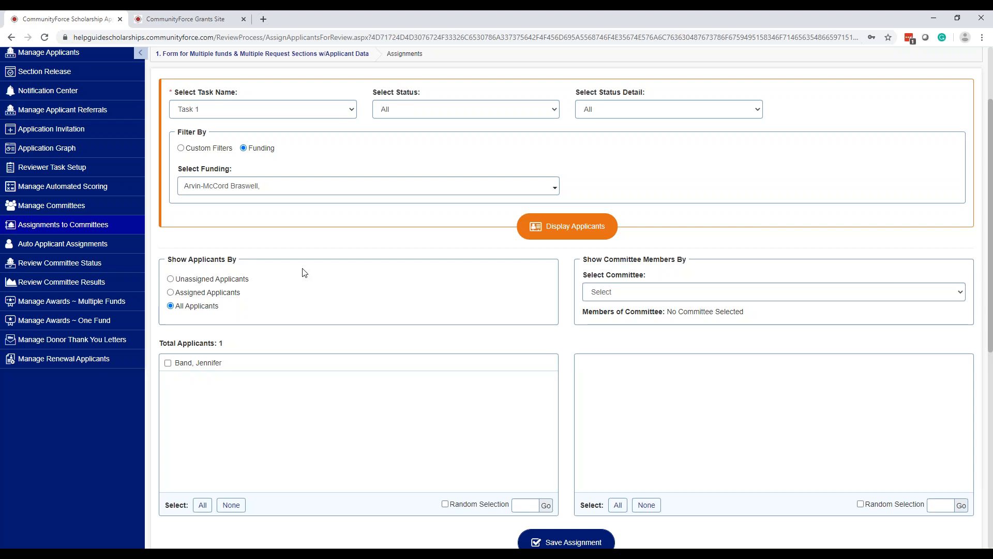
# Reselect Task 1 as the review task and limit the applicant list to unassigned applicants
pyautogui.click(213, 112)
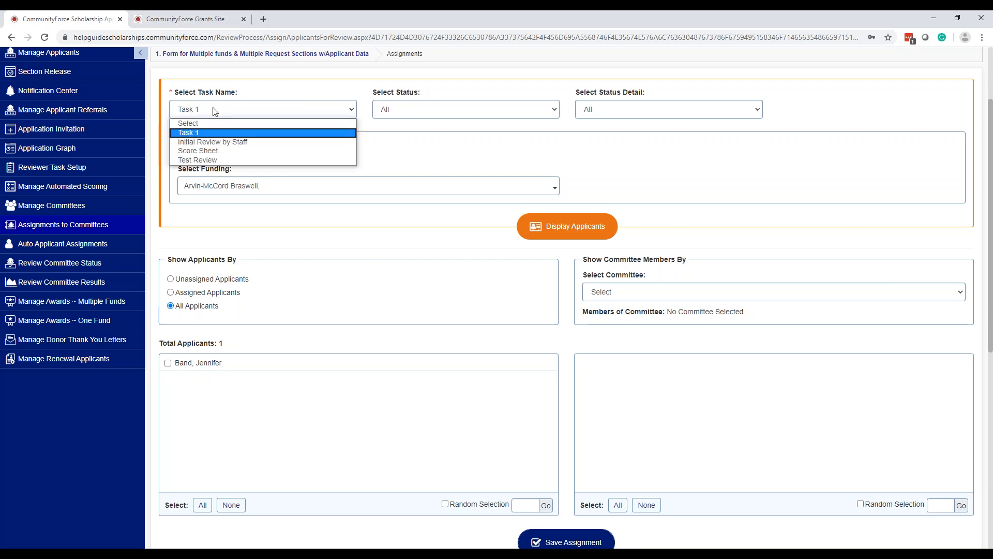
pyautogui.click(206, 136)
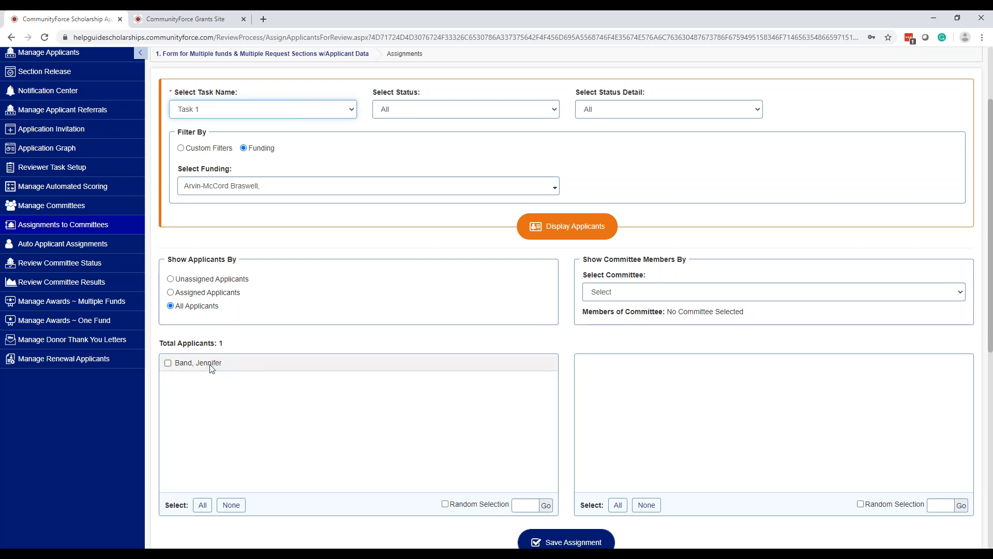
pyautogui.scroll(-1, 265, 412)
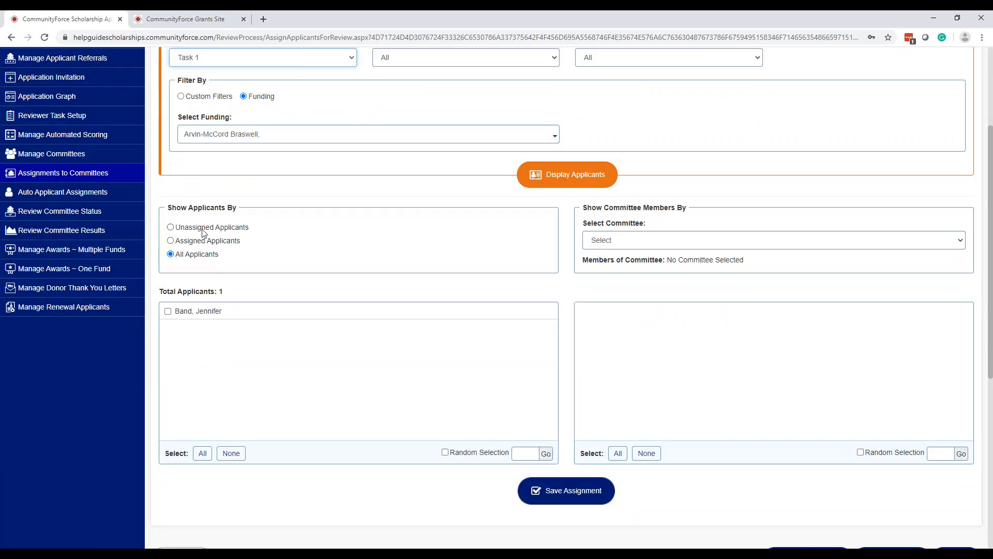
pyautogui.click(202, 229)
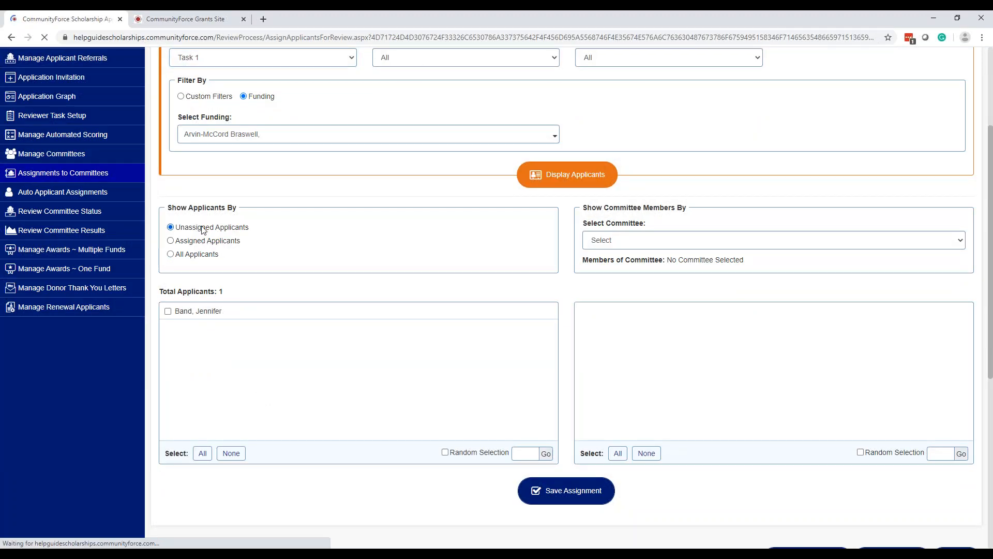
# Check the list of assigned applicants and set the applicant list back to all applicants
pyautogui.scroll(-2, 247, 342)
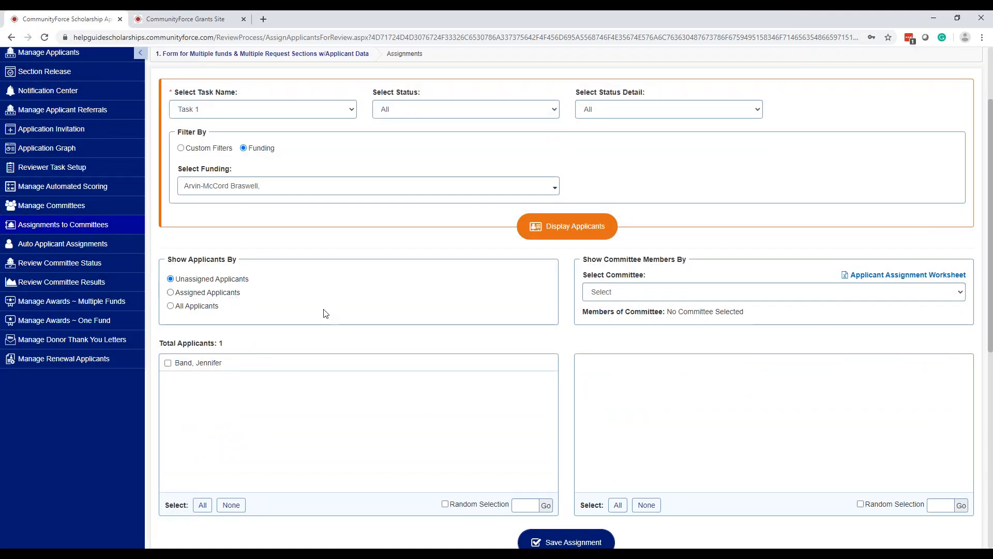
pyautogui.click(201, 293)
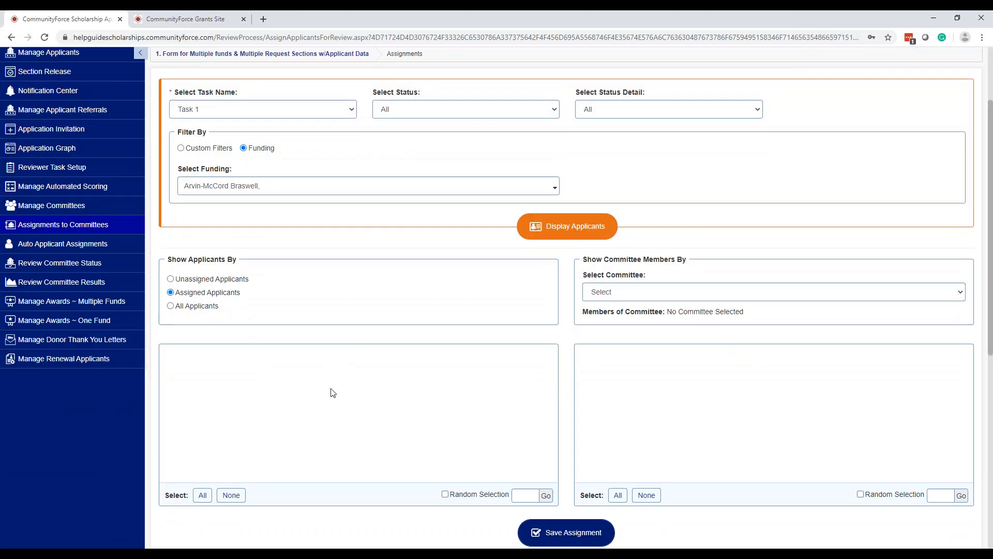
pyautogui.scroll(-1, 331, 389)
pyautogui.scroll(1, 323, 381)
pyautogui.click(211, 310)
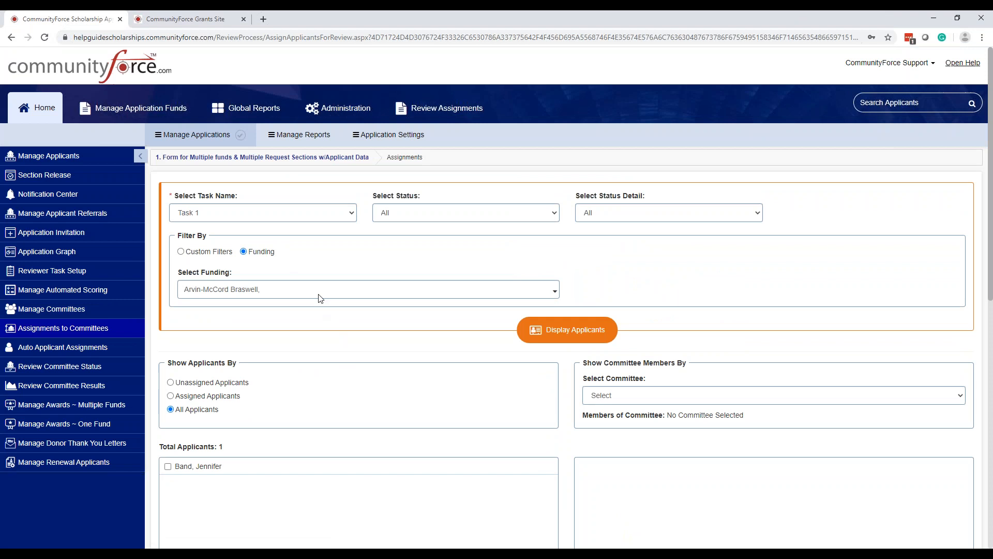
# Clear the Arvin-McCord Braswell fund from the funding filter so no fund is selected
pyautogui.click(318, 293)
pyautogui.click(187, 310)
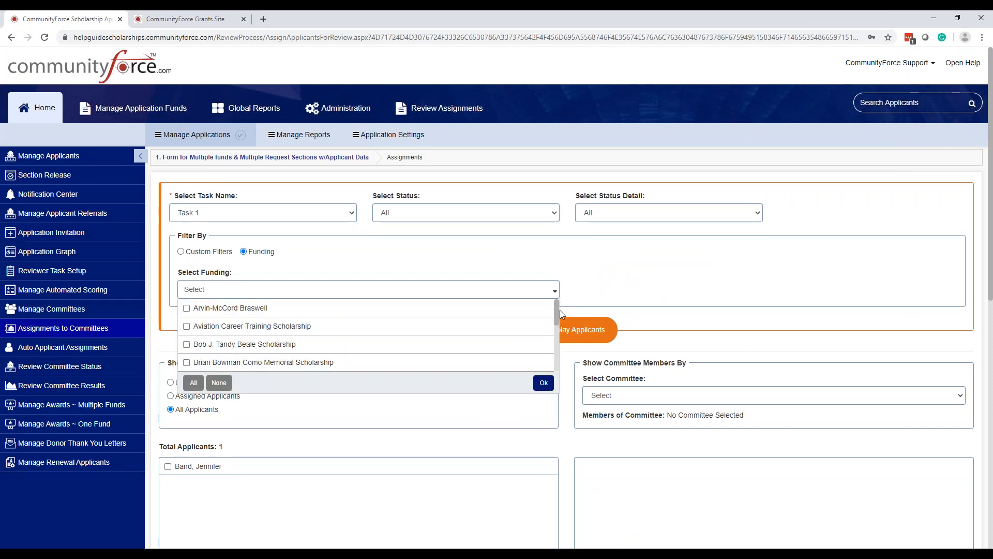
pyautogui.click(544, 383)
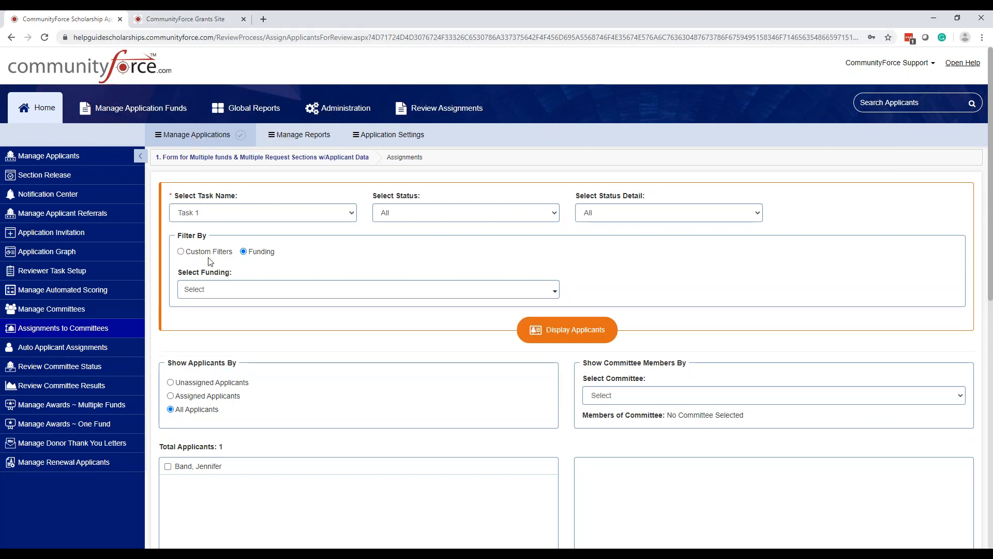
# Switch to the CommunityForce Grants Site, extend the session and open its Assignments to Committees page
pyautogui.click(201, 23)
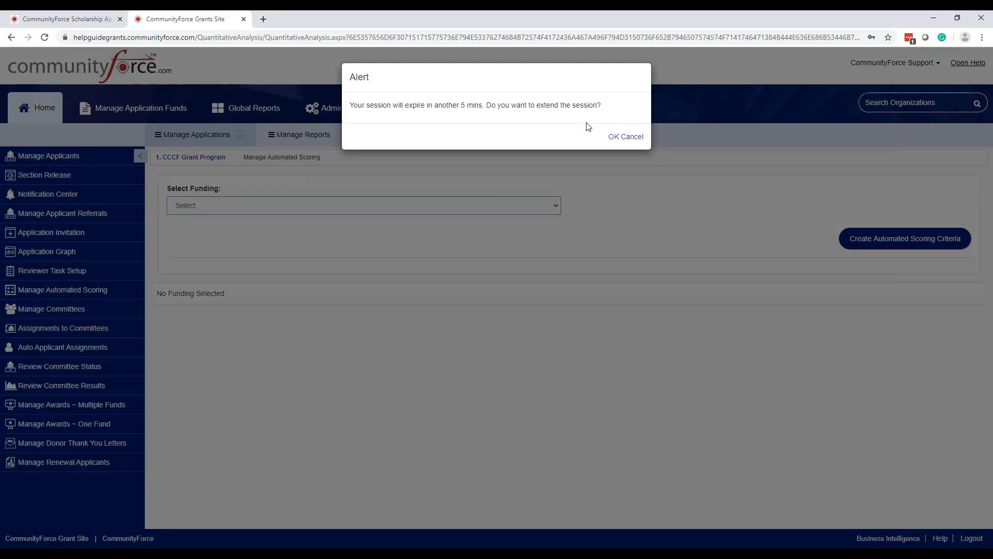
pyautogui.click(614, 136)
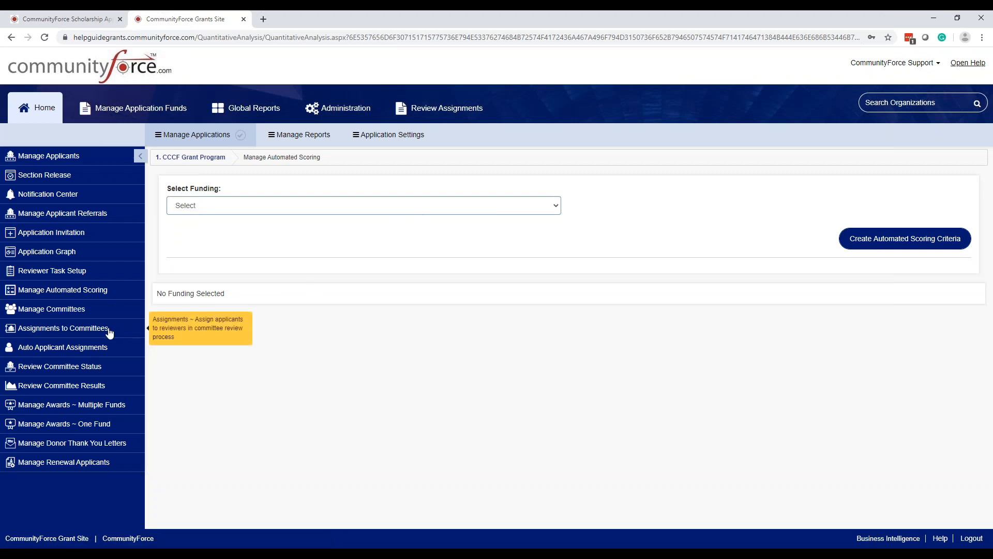
pyautogui.click(93, 331)
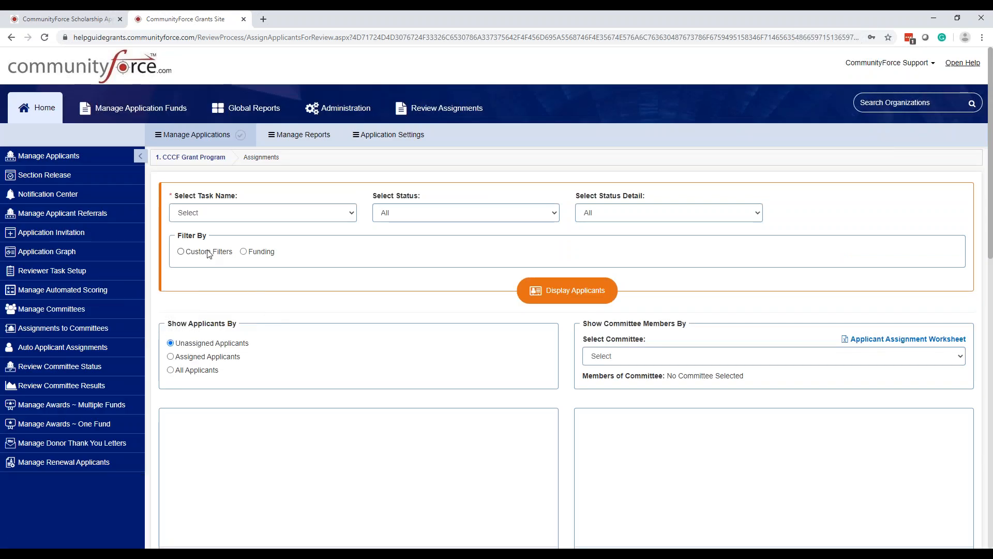
# Choose Grant Review Arts as the review task and filter its applicants by custom filters
pyautogui.click(217, 216)
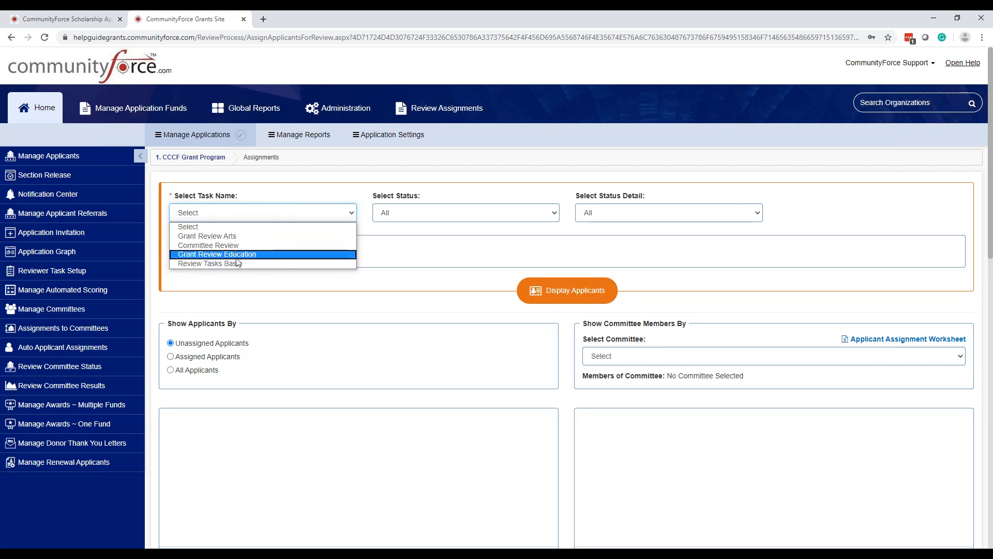
pyautogui.click(234, 236)
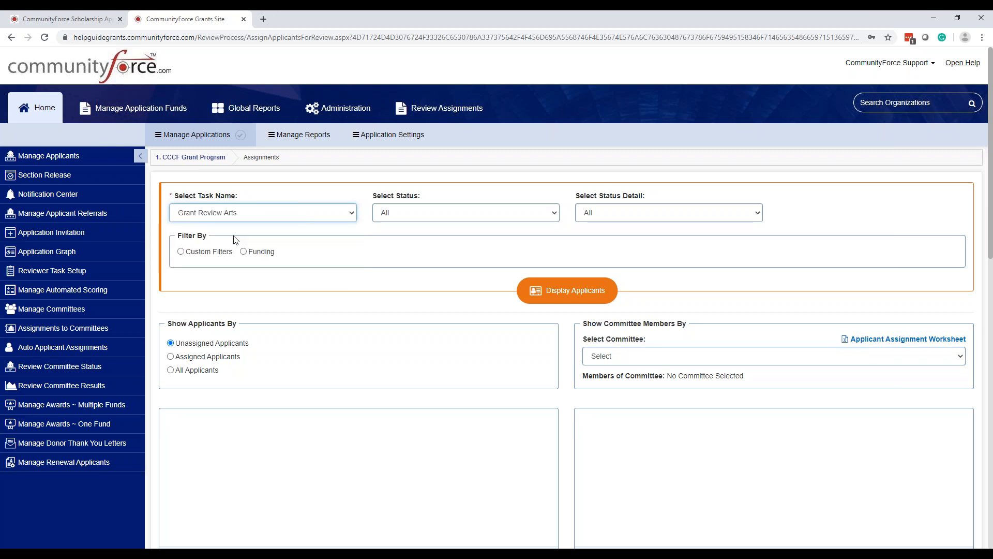
pyautogui.press('ctrl')
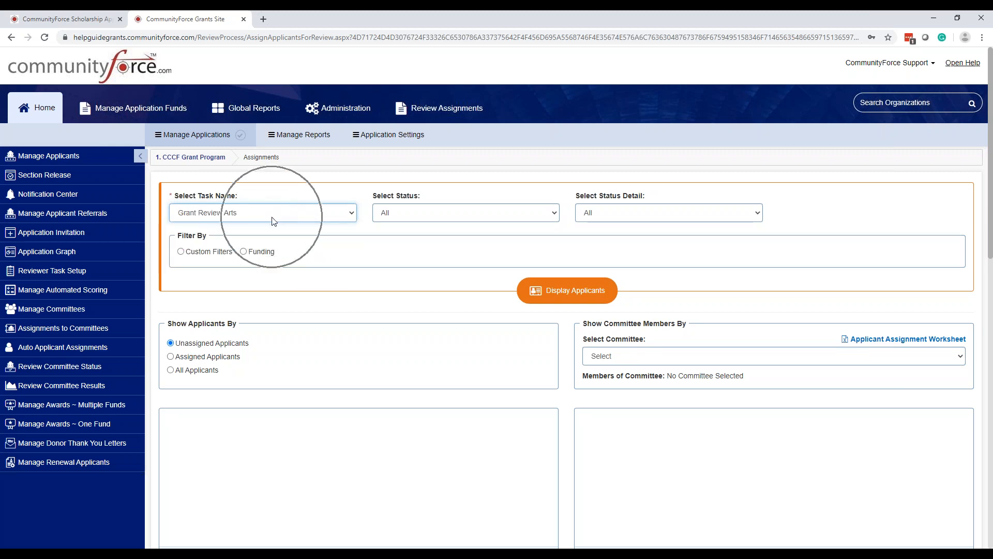
pyautogui.click(198, 254)
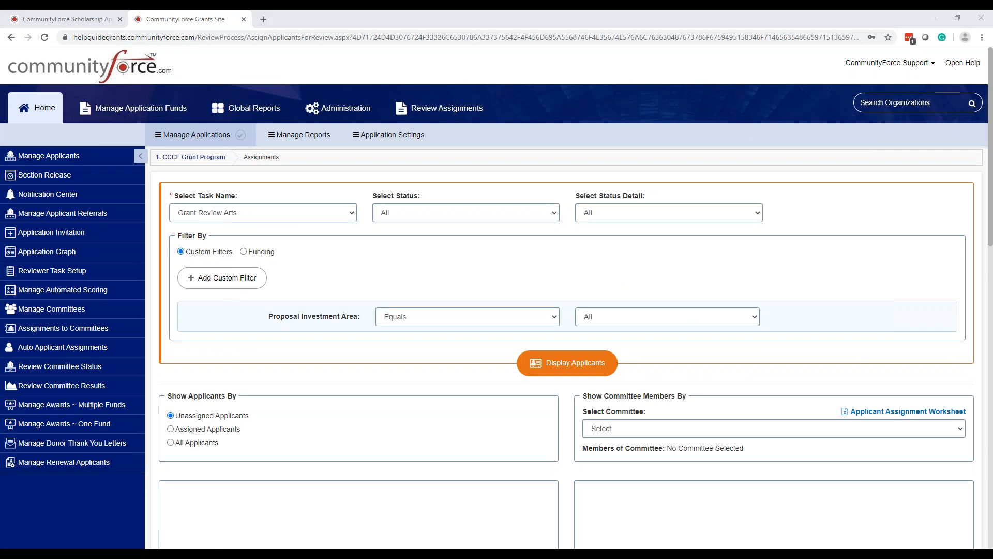
# Save a custom filter using the Proposal Investment Area field from the Project Description section
pyautogui.click(205, 280)
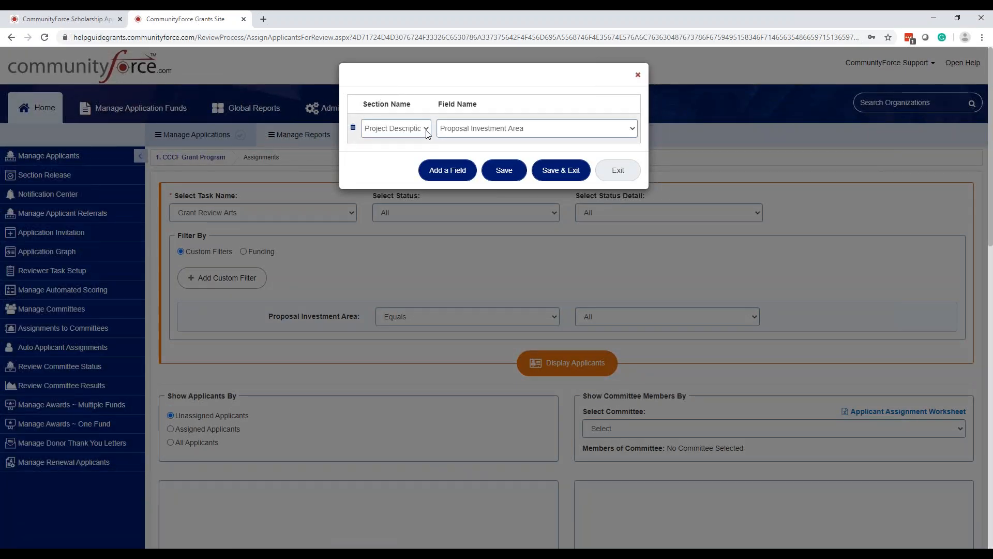
pyautogui.click(427, 134)
pyautogui.click(424, 222)
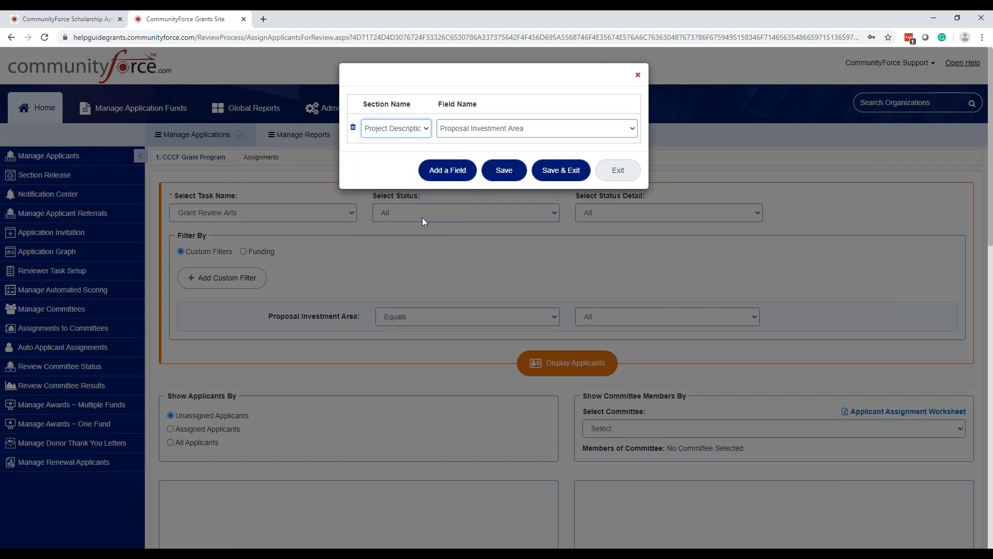
pyautogui.click(635, 131)
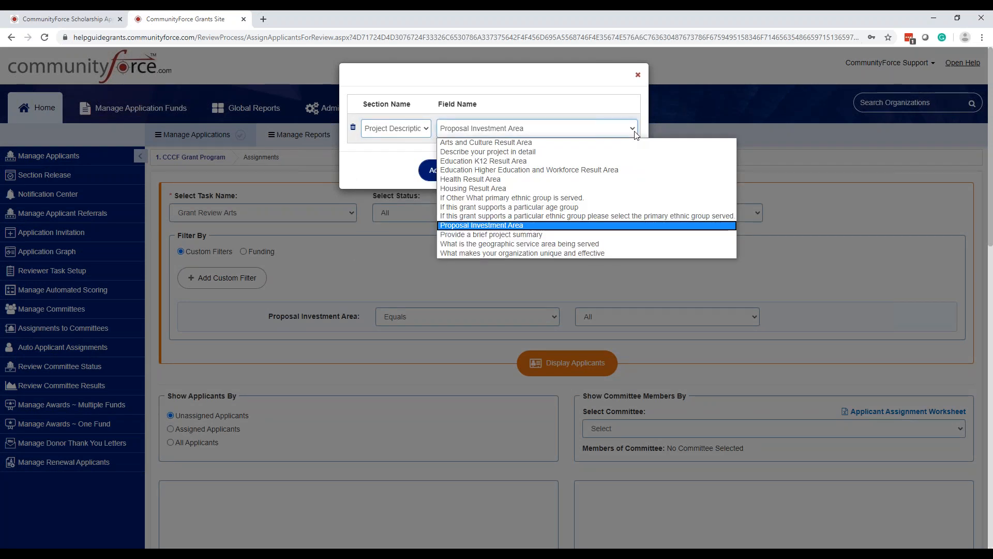
pyautogui.click(547, 226)
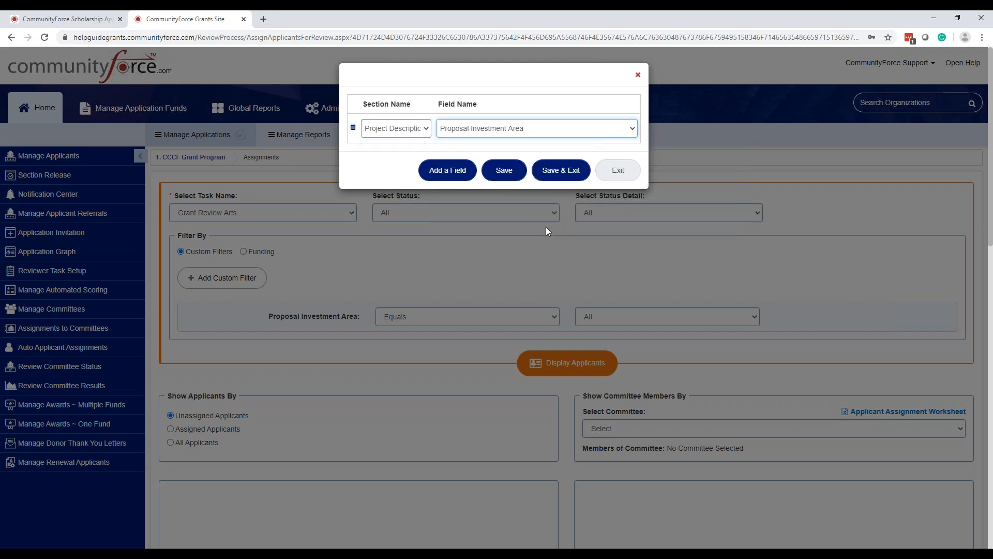
pyautogui.click(568, 170)
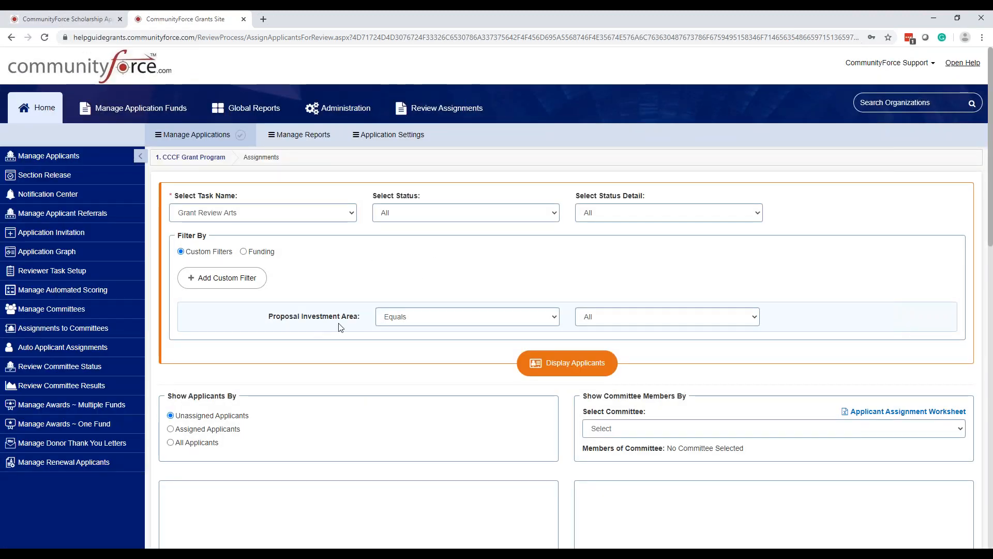
# Display all applicants, assigned or not, whose Proposal Investment Area equals Arts and Culture
pyautogui.press('ctrl')
pyautogui.press('ctrl')
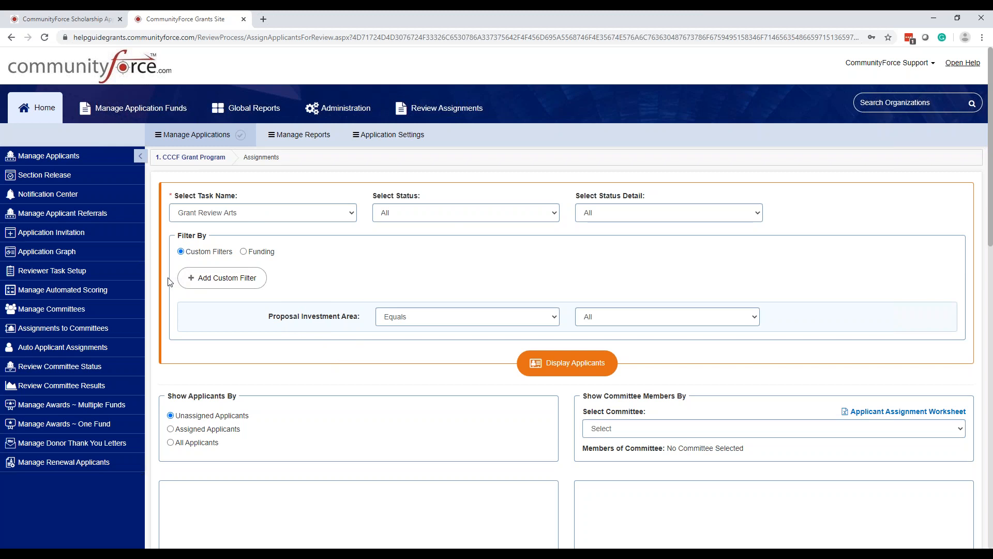
pyautogui.press('ctrl')
pyautogui.click(664, 316)
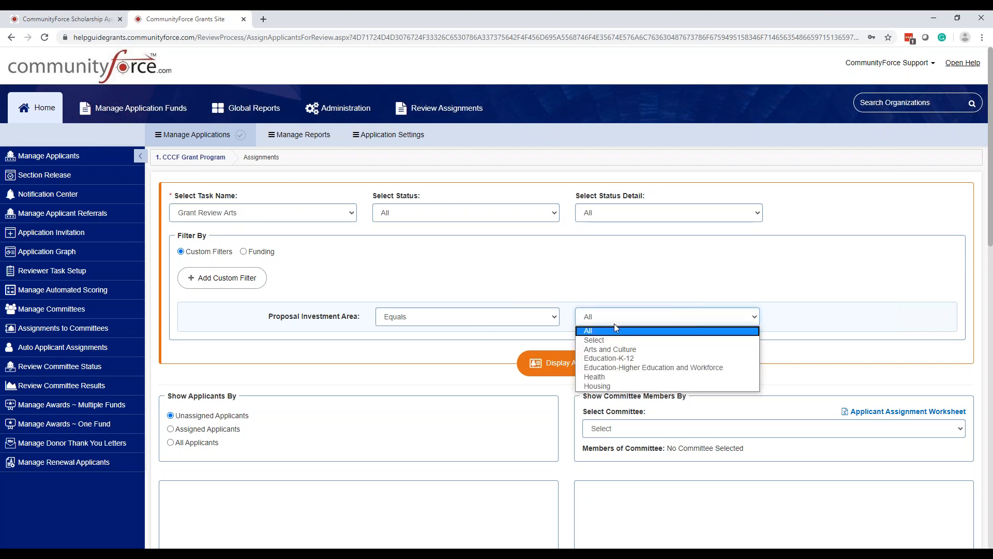
pyautogui.click(611, 351)
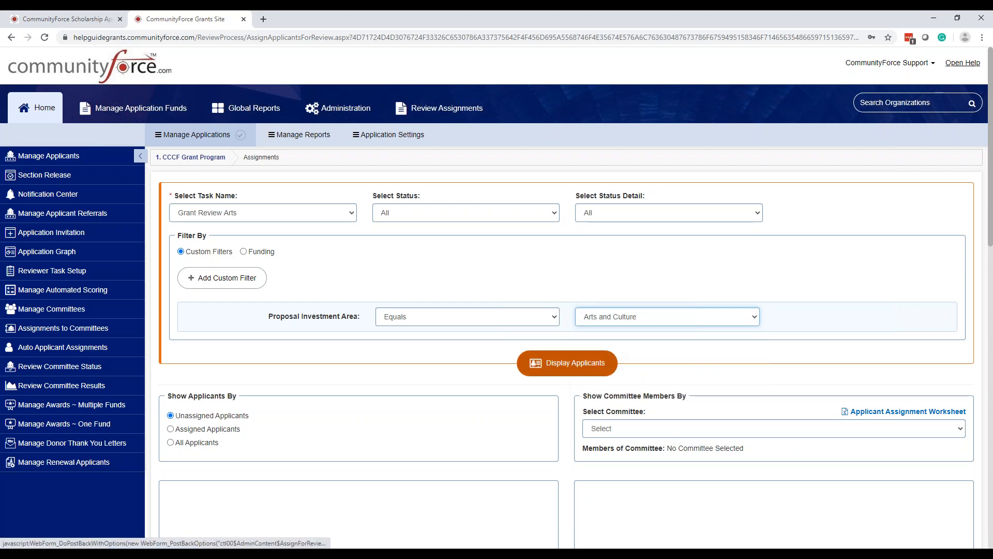
pyautogui.click(578, 367)
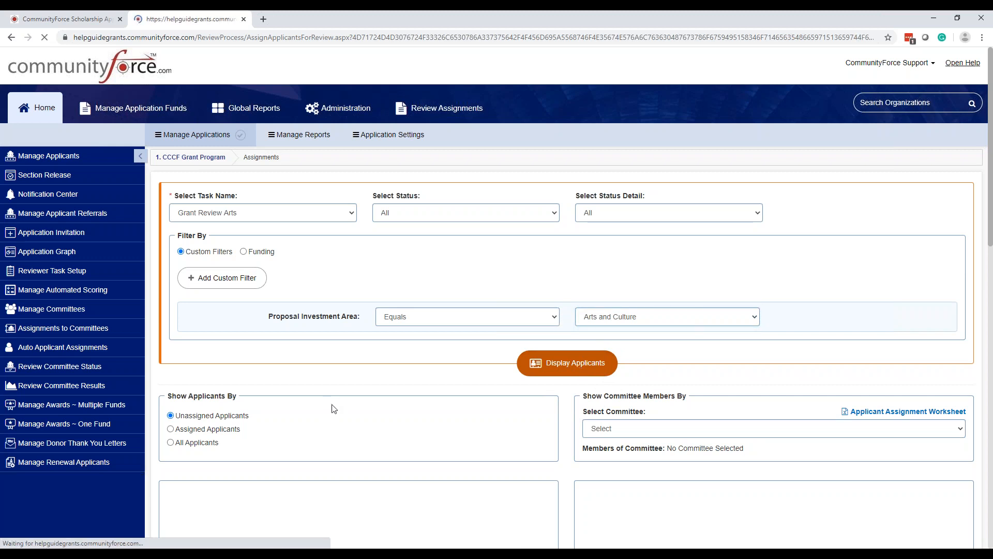
pyautogui.scroll(-2, 395, 333)
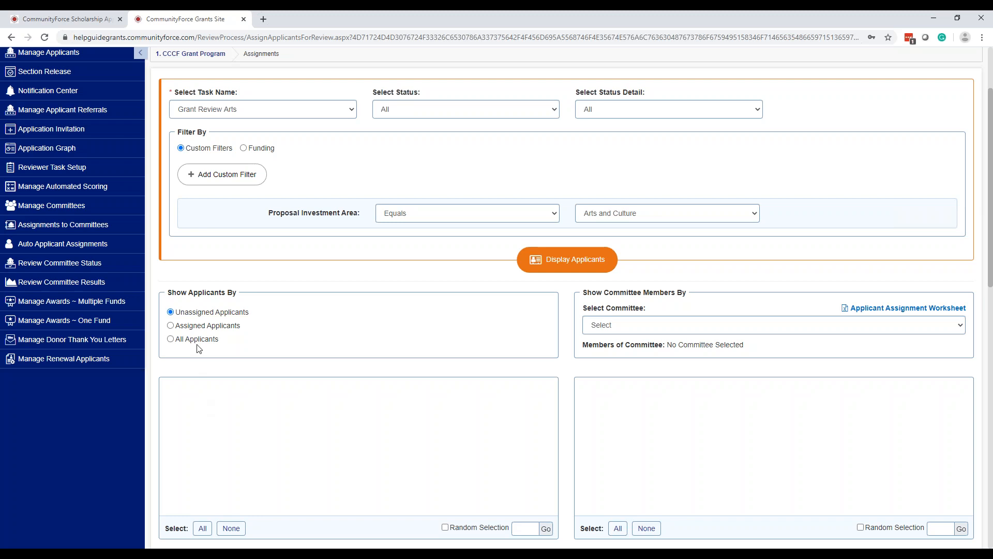
pyautogui.click(171, 339)
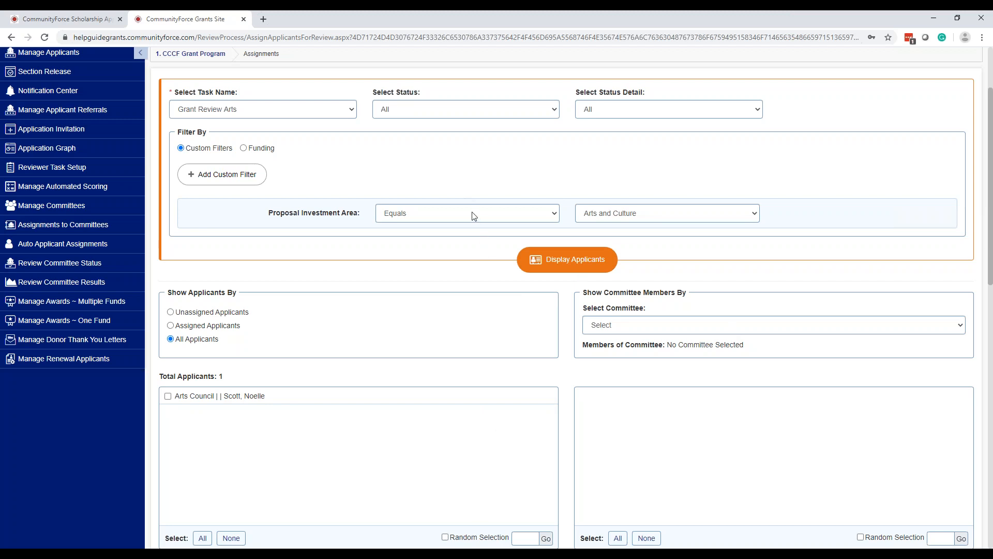
# Change the review task to Grant Review Education
pyautogui.click(292, 114)
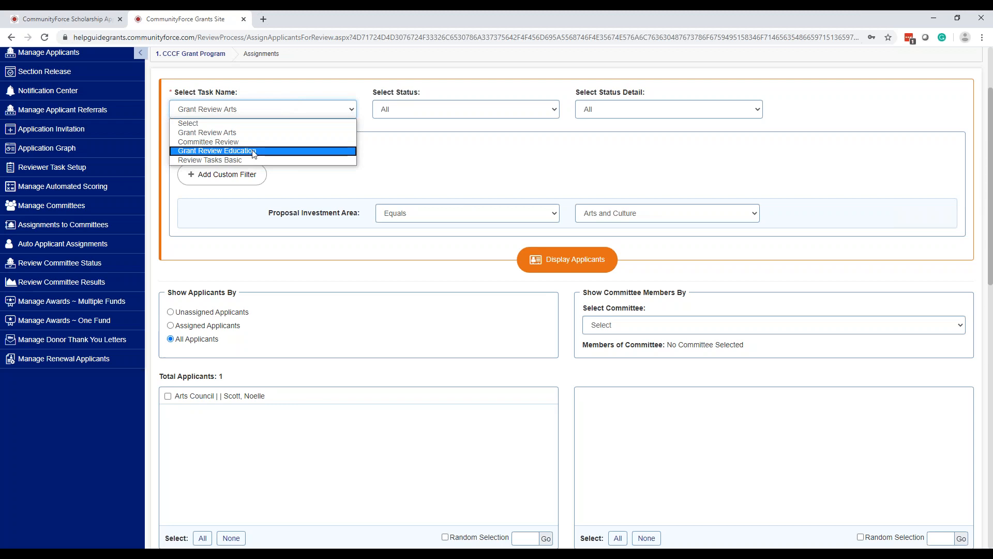
pyautogui.click(254, 151)
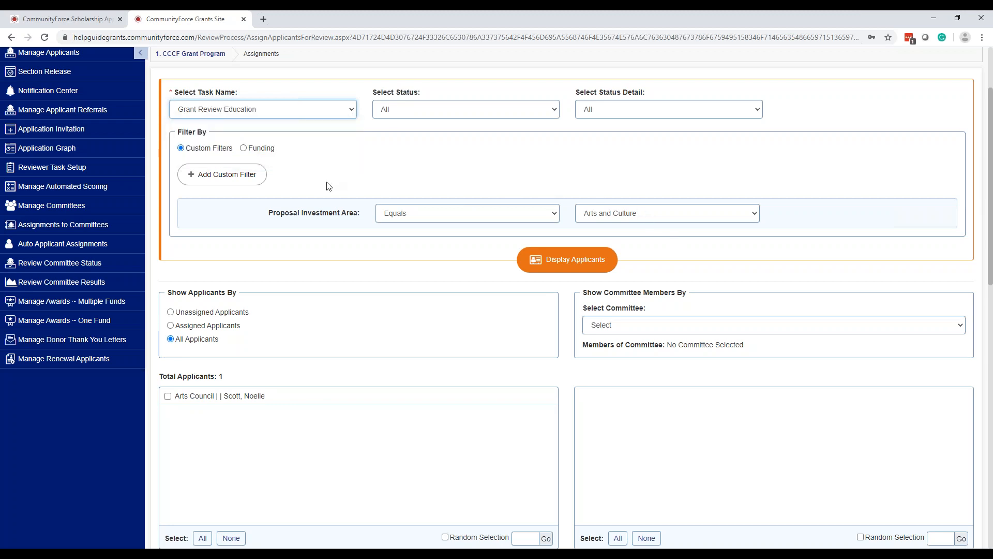
pyautogui.click(351, 159)
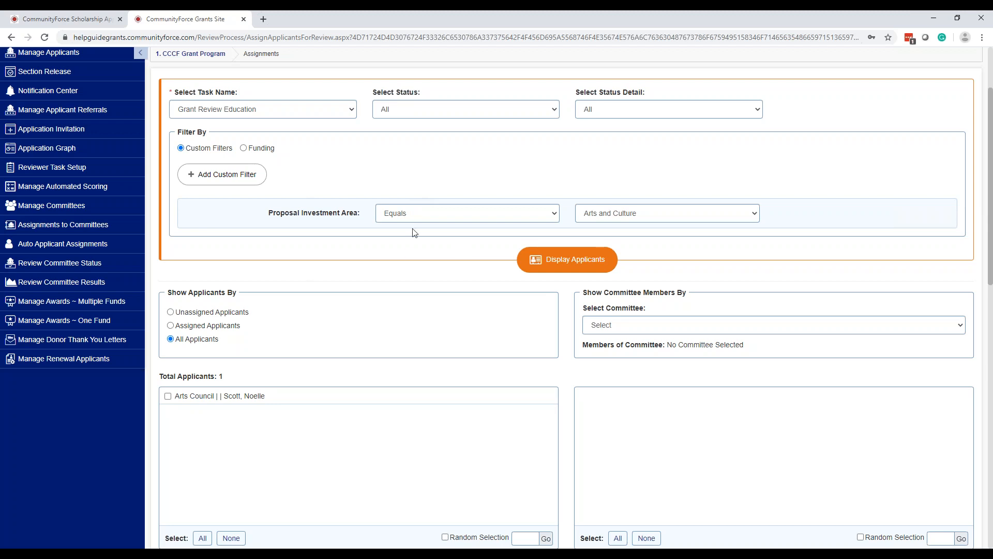
pyautogui.press('ctrl')
pyautogui.press('ctrl')
pyautogui.press('ctrl')
pyautogui.press('ctrl')
# Set the Proposal Investment Area filter to Health and display the matching applicants
pyautogui.click(593, 219)
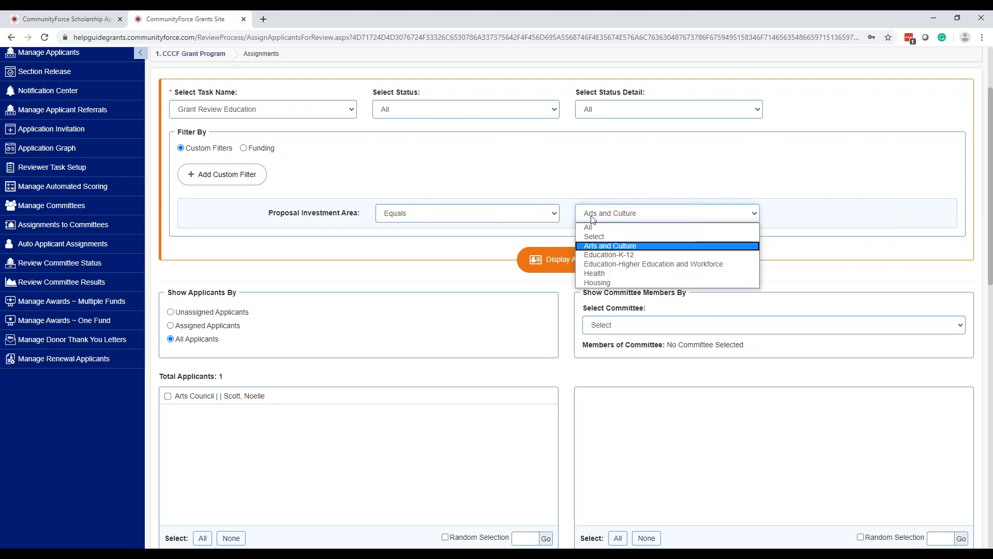
pyautogui.press('ctrl')
pyautogui.press('ctrl')
pyautogui.press('ctrl')
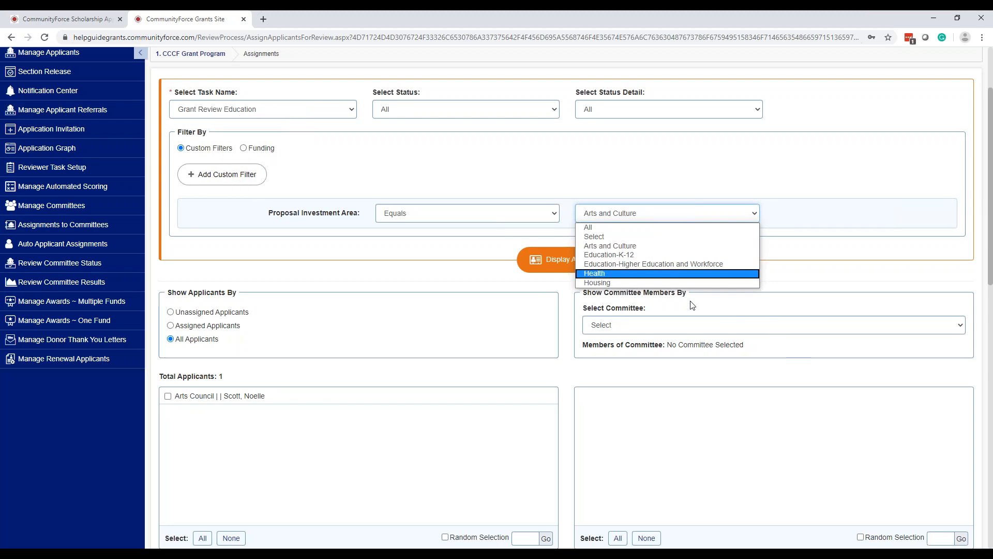
pyautogui.click(799, 352)
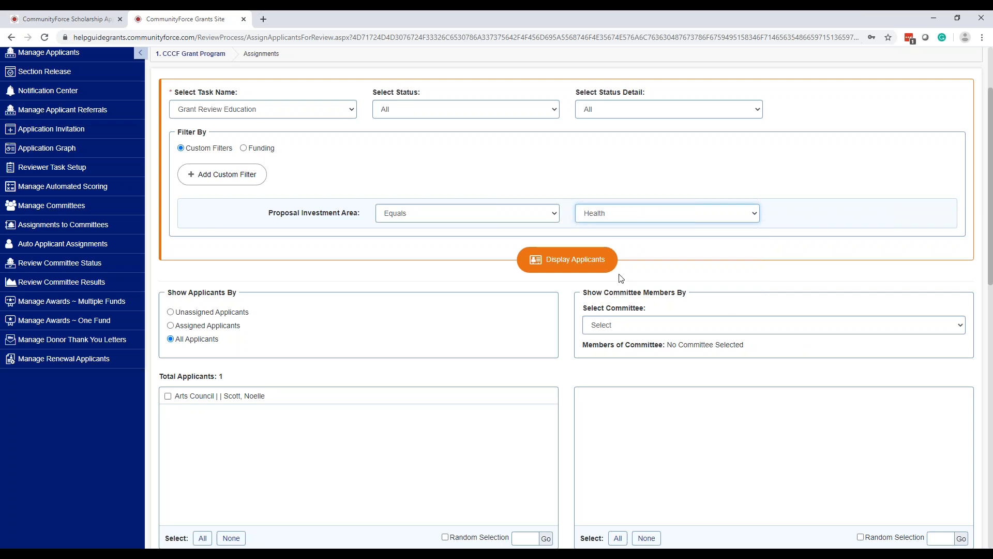
pyautogui.click(570, 259)
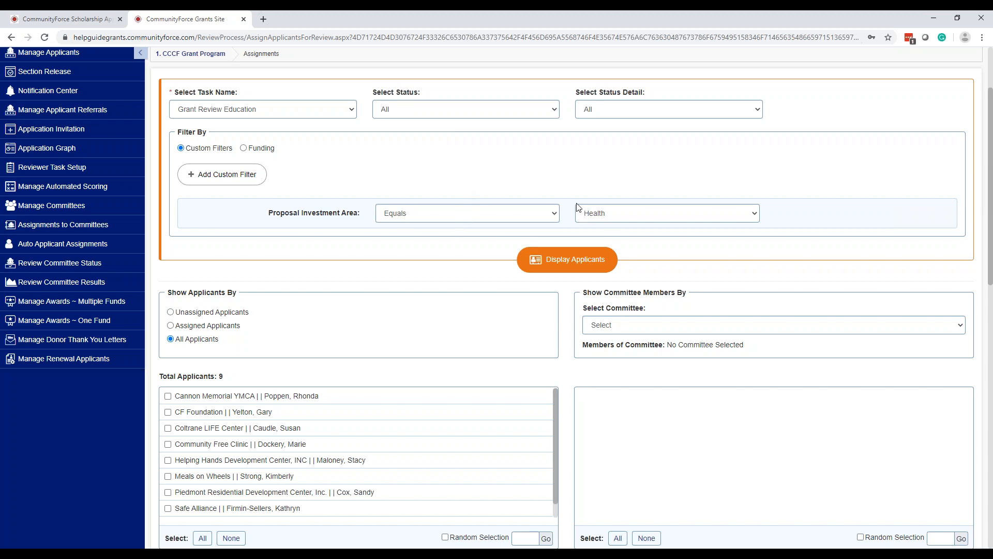
# Return to the CommunityForce scholarship site and set the review task to Initial Review by Staff
pyautogui.scroll(2, 546, 176)
pyautogui.click(62, 18)
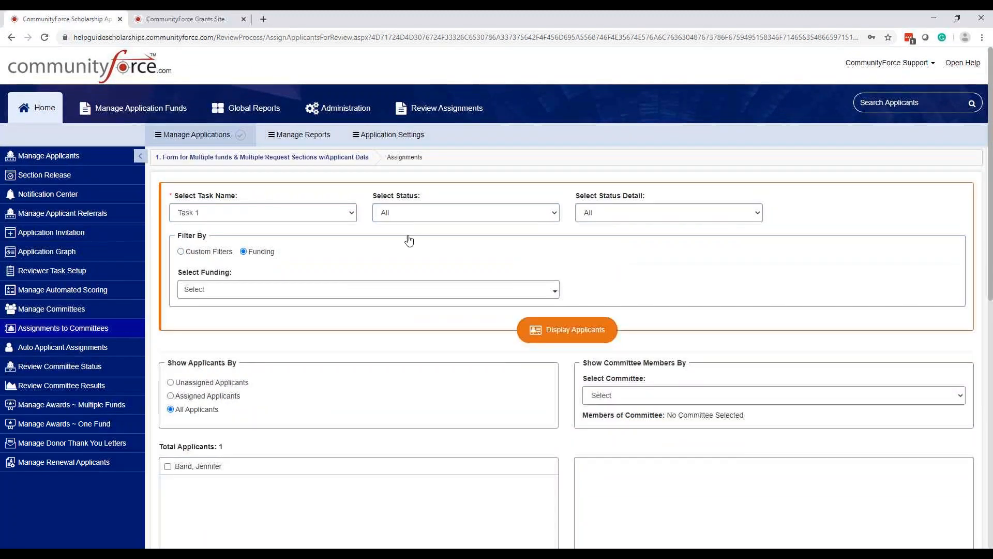
pyautogui.click(282, 213)
pyautogui.click(253, 236)
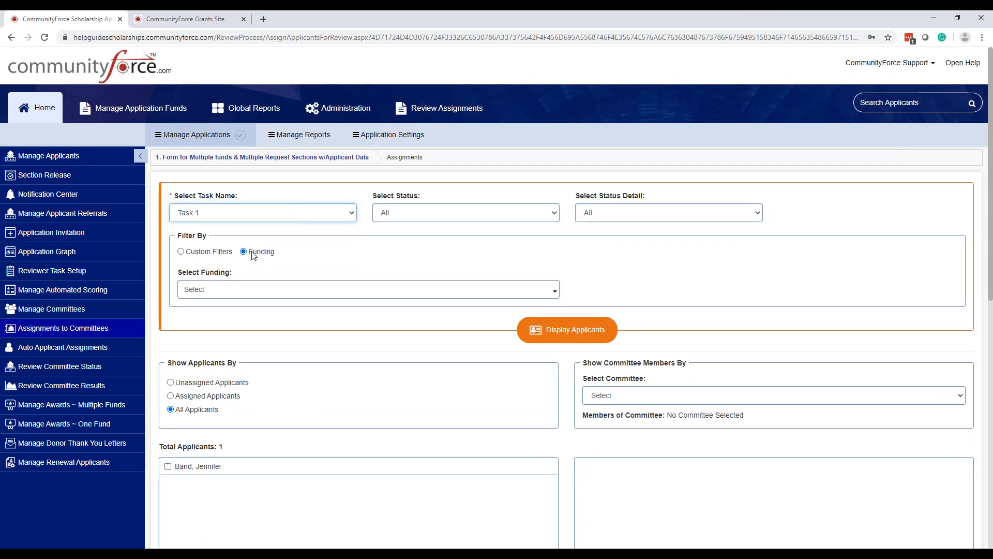
pyautogui.scroll(-2, 295, 415)
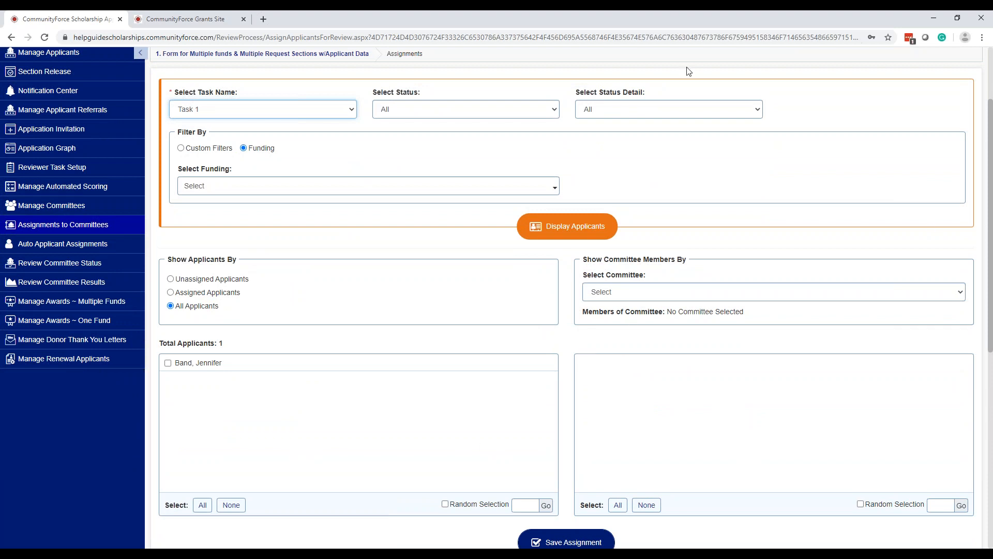
pyautogui.click(290, 113)
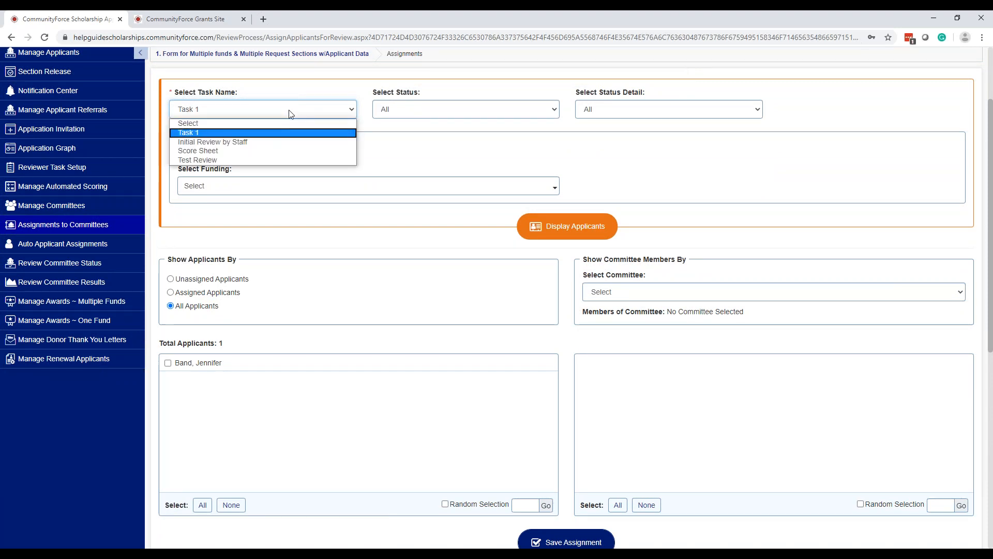
pyautogui.click(293, 140)
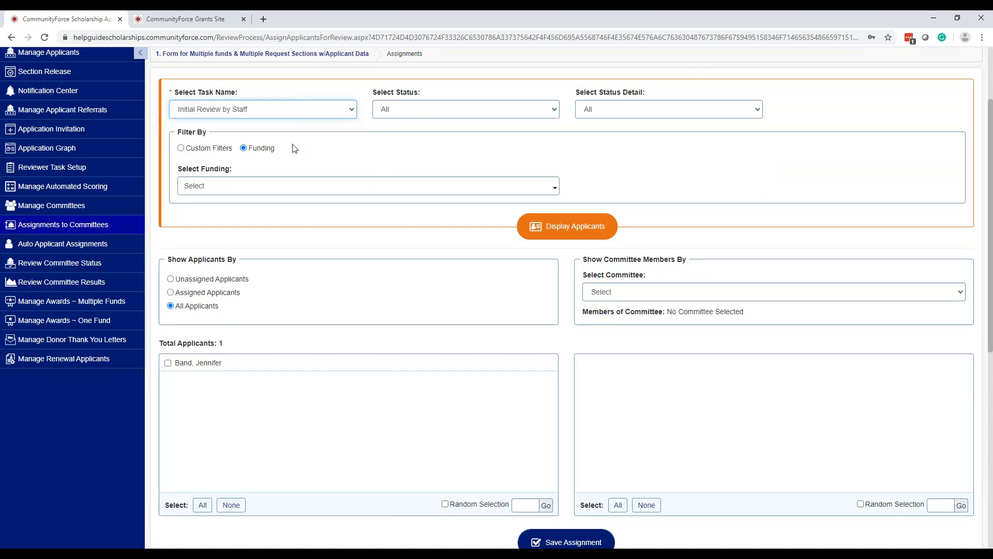
# Set the funding filter to Aviation Career Training Scholarship and check the applicant list
pyautogui.click(244, 187)
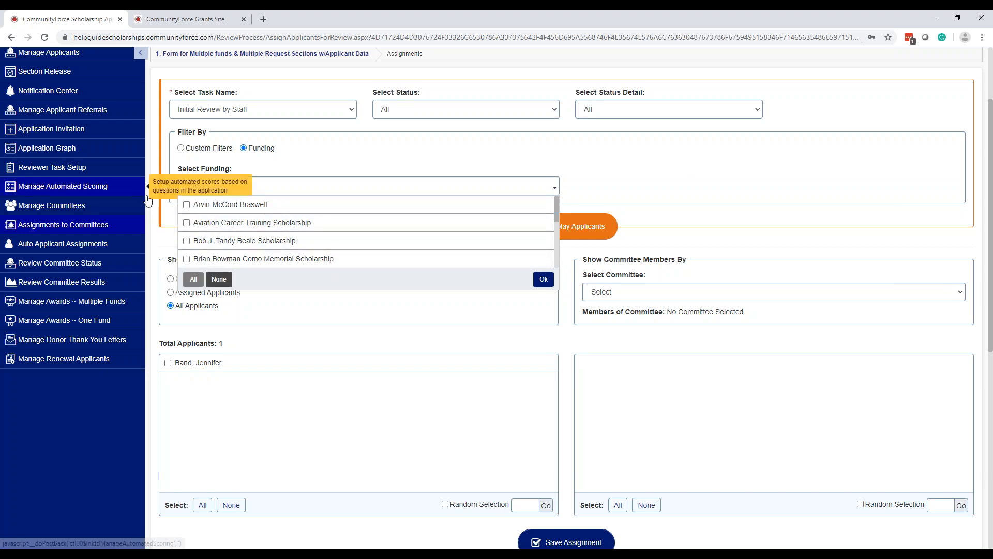
pyautogui.click(187, 223)
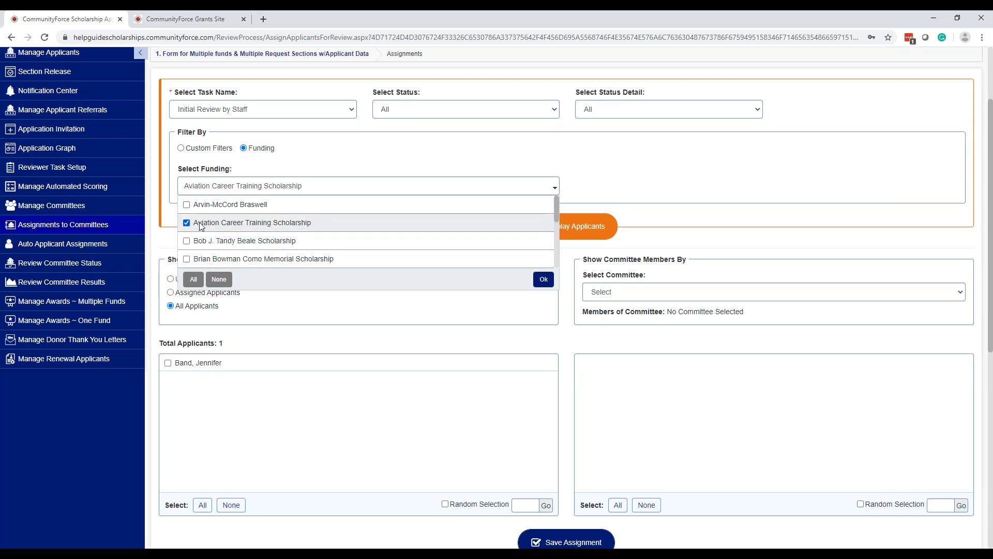
pyautogui.click(199, 207)
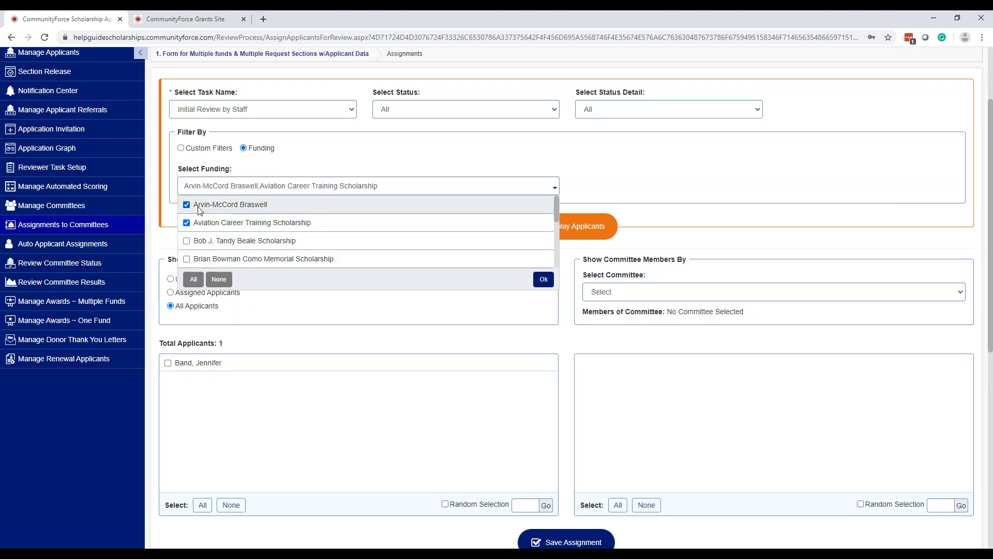
pyautogui.click(199, 207)
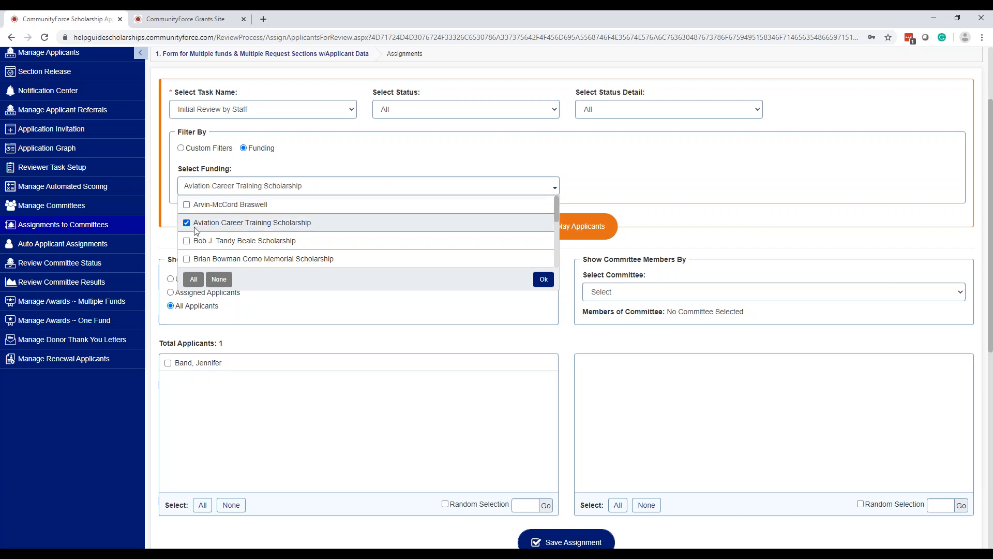
pyautogui.click(544, 279)
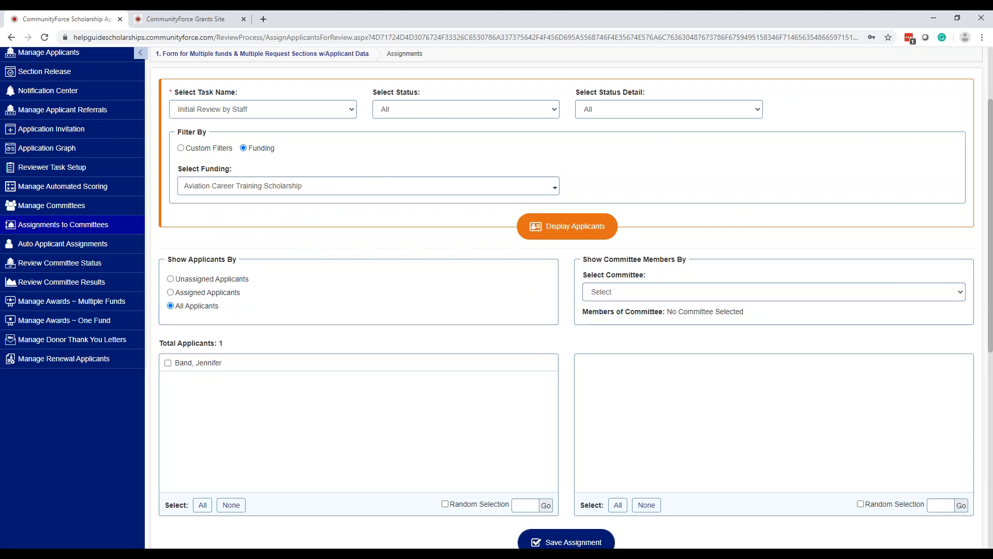
pyautogui.scroll(-2, 333, 379)
pyautogui.scroll(2, 310, 259)
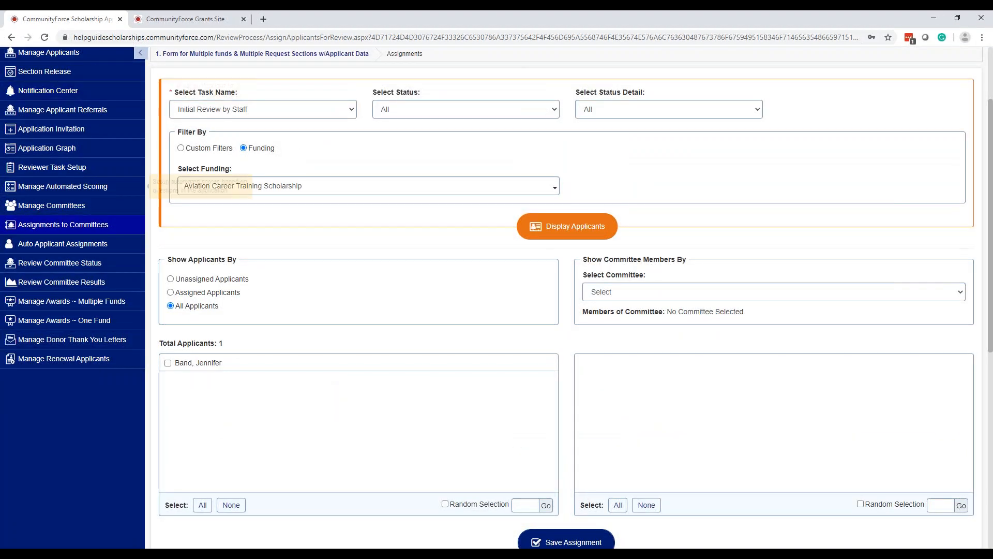
pyautogui.scroll(-1, 455, 362)
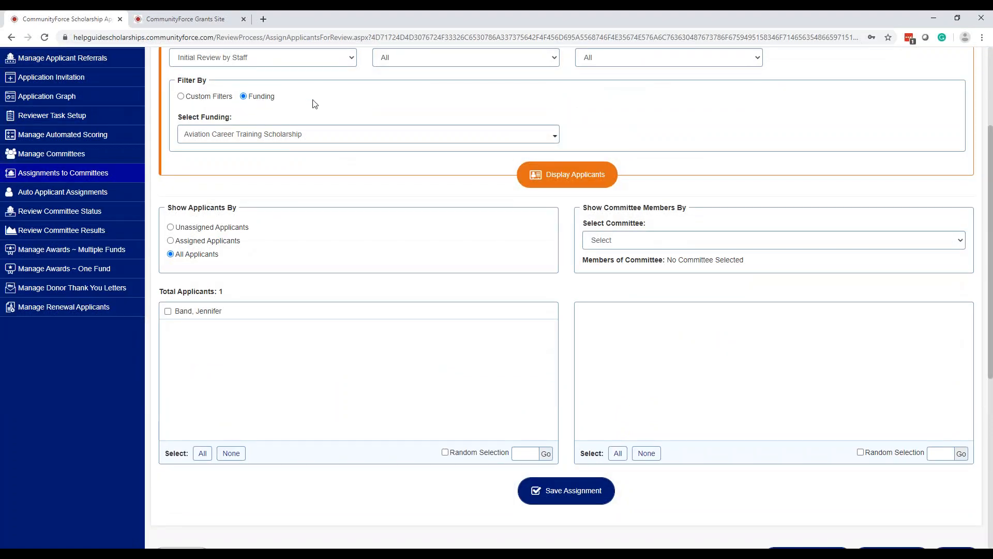
pyautogui.scroll(-1, 331, 196)
pyautogui.click(348, 309)
pyautogui.click(349, 311)
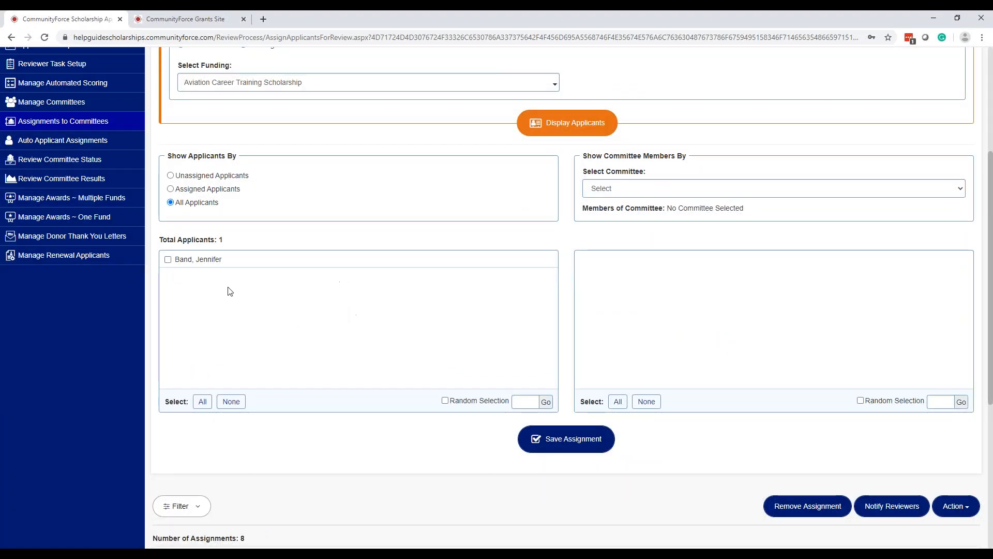
pyautogui.scroll(2, 440, 243)
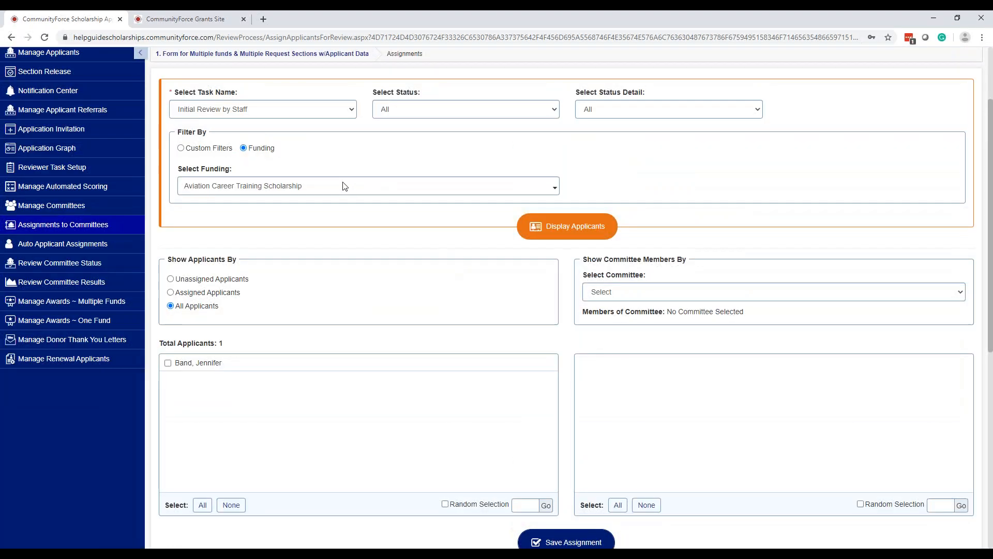
# Clear all funding choices from the filter and display the applicants for the Initial Review by Staff task
pyautogui.click(449, 191)
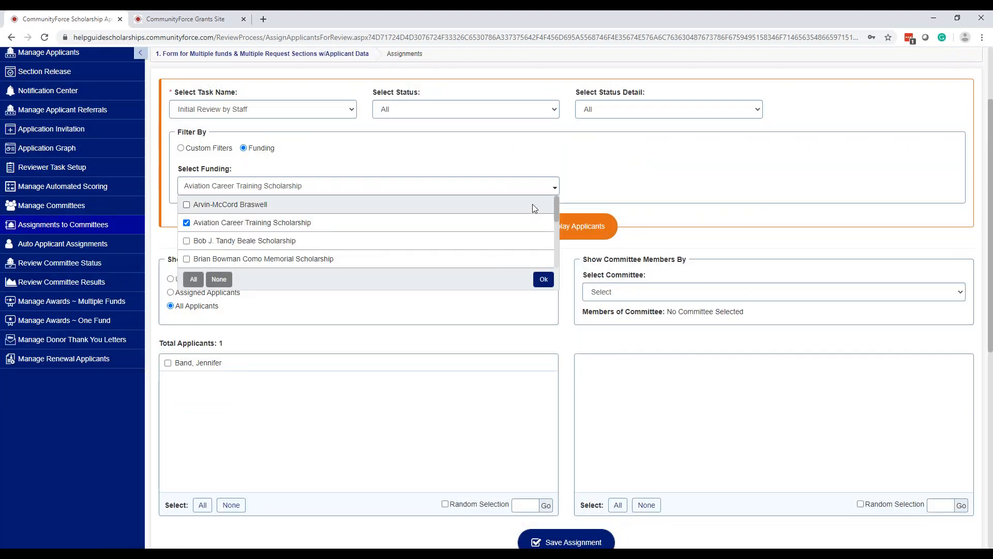
pyautogui.click(219, 280)
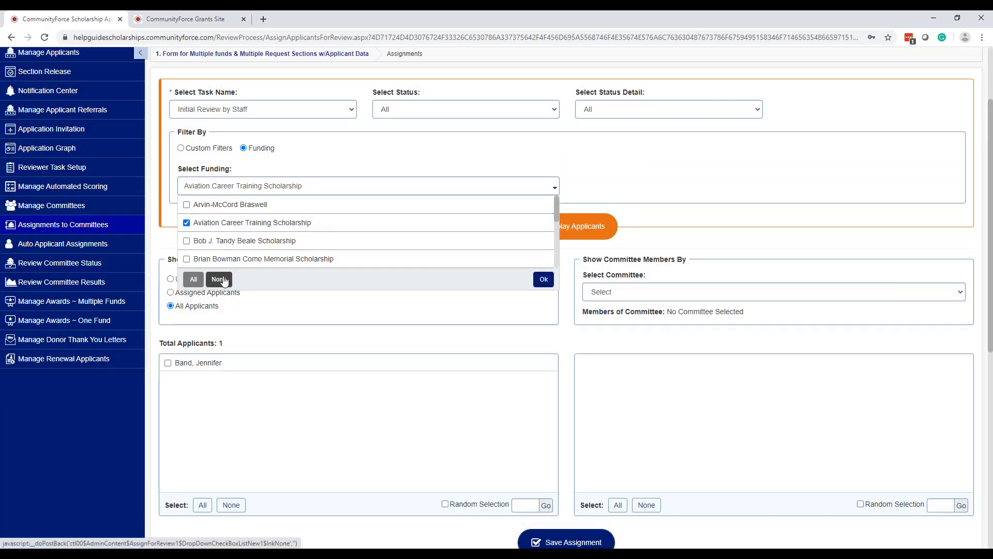
pyautogui.click(543, 280)
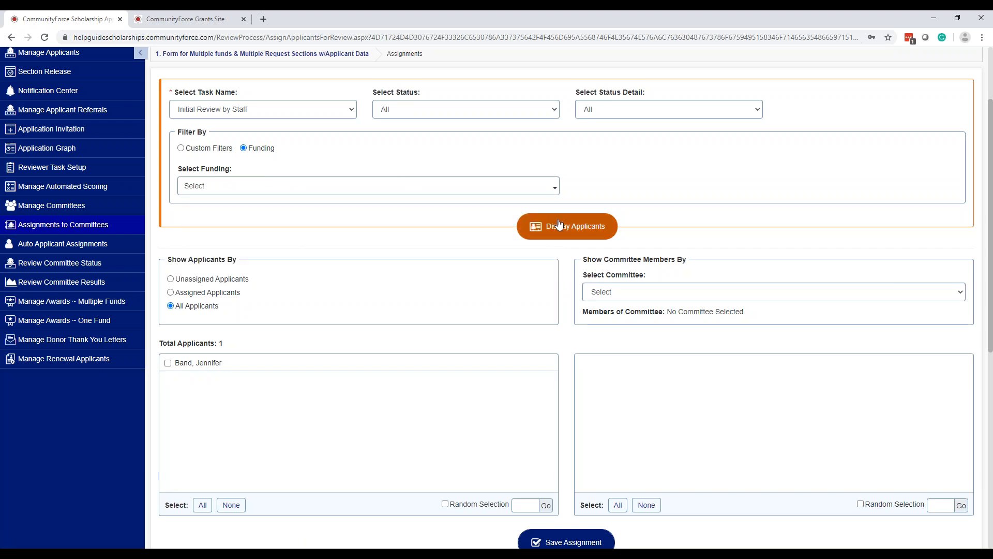
pyautogui.click(538, 227)
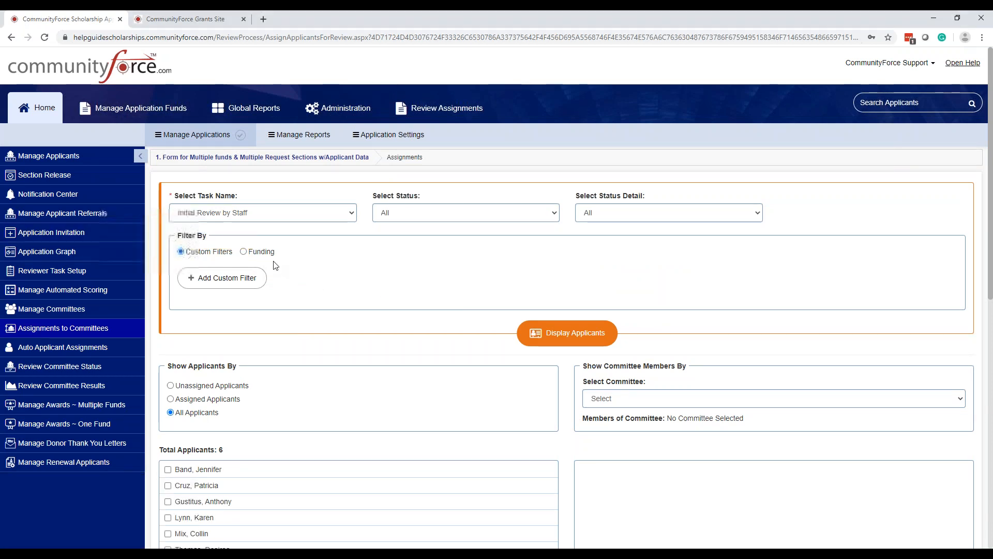
# Show the members of the Review Committee for the assignment
pyautogui.scroll(-3, 513, 275)
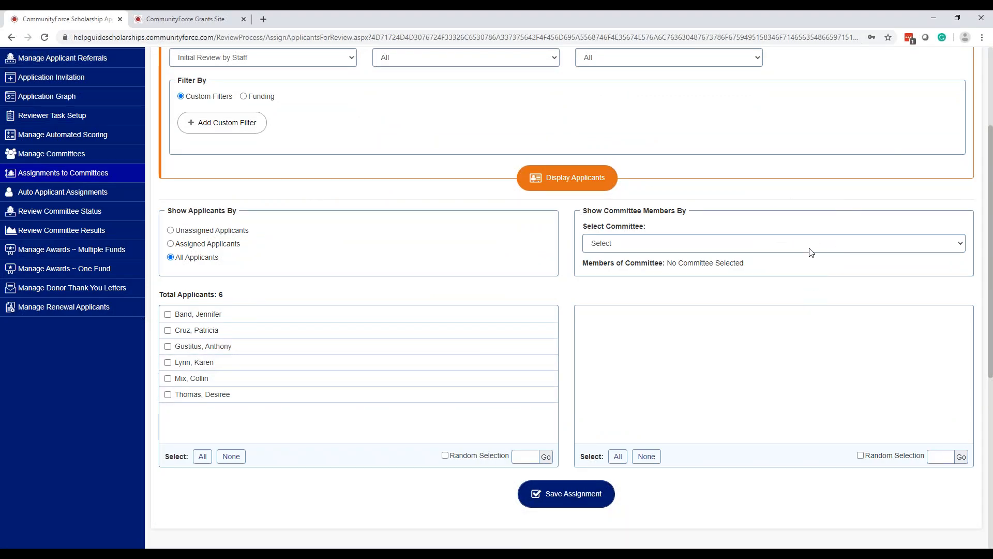
pyautogui.scroll(2, 344, 211)
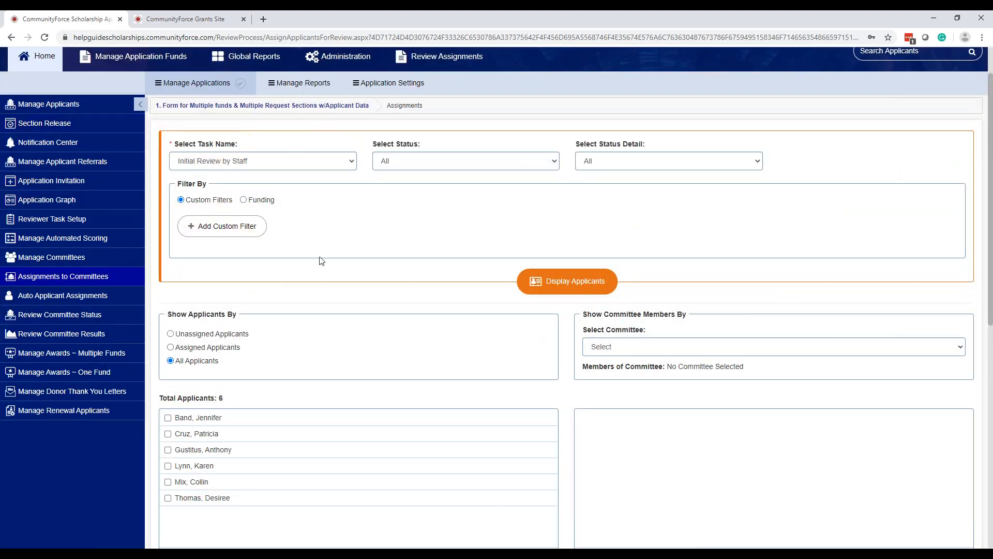
pyautogui.scroll(-1, 403, 214)
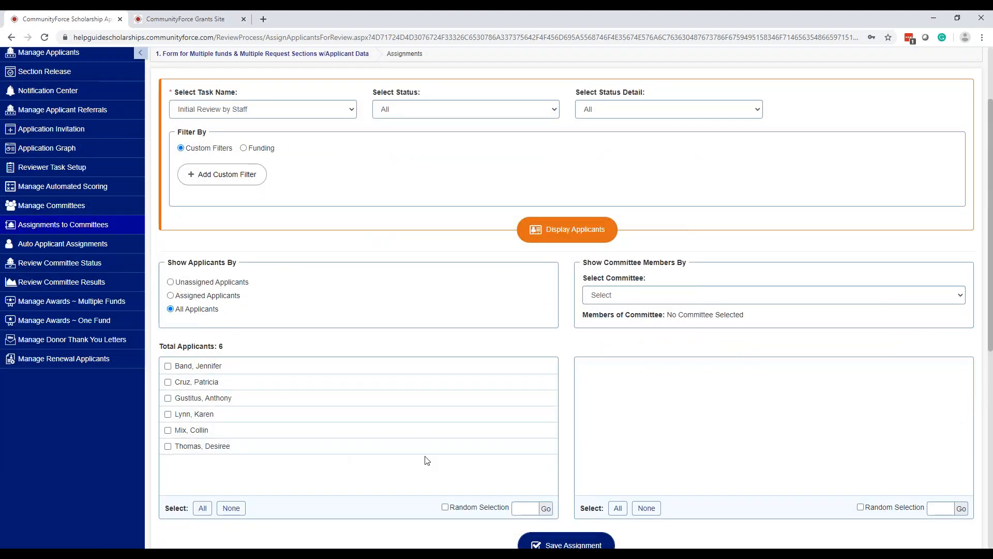
pyautogui.click(790, 300)
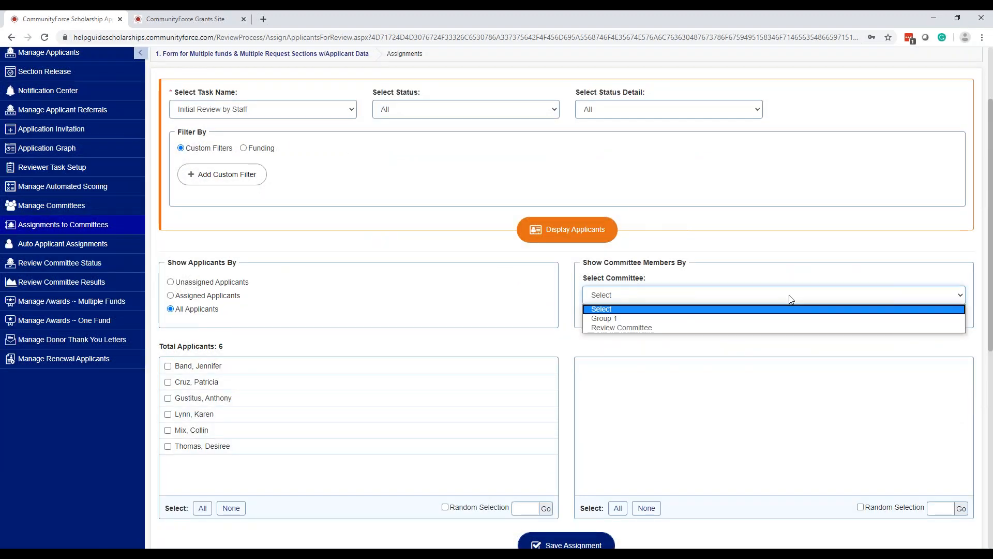
pyautogui.click(787, 327)
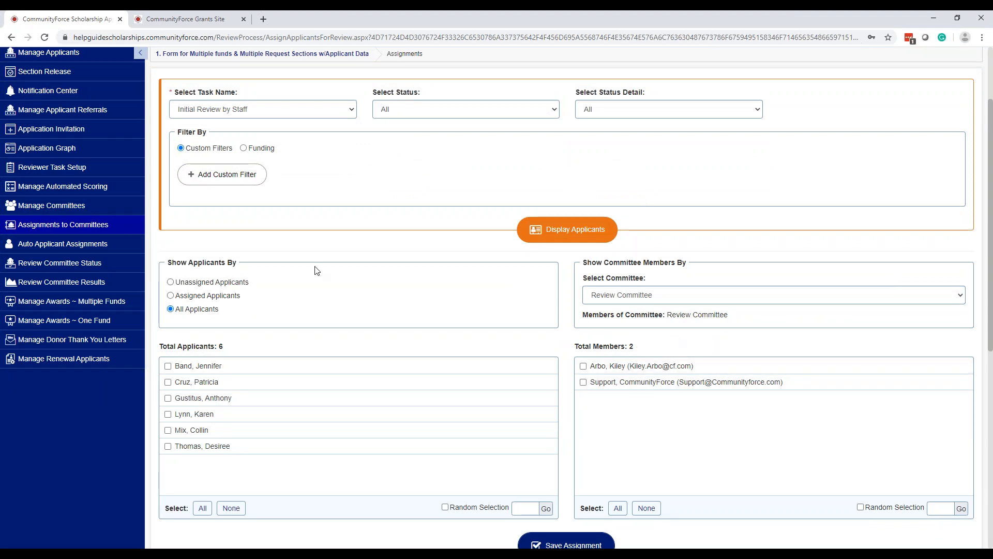
# Select the first listed applicant, try selecting both committee members individually, and clear the member selections
pyautogui.scroll(-1, 310, 271)
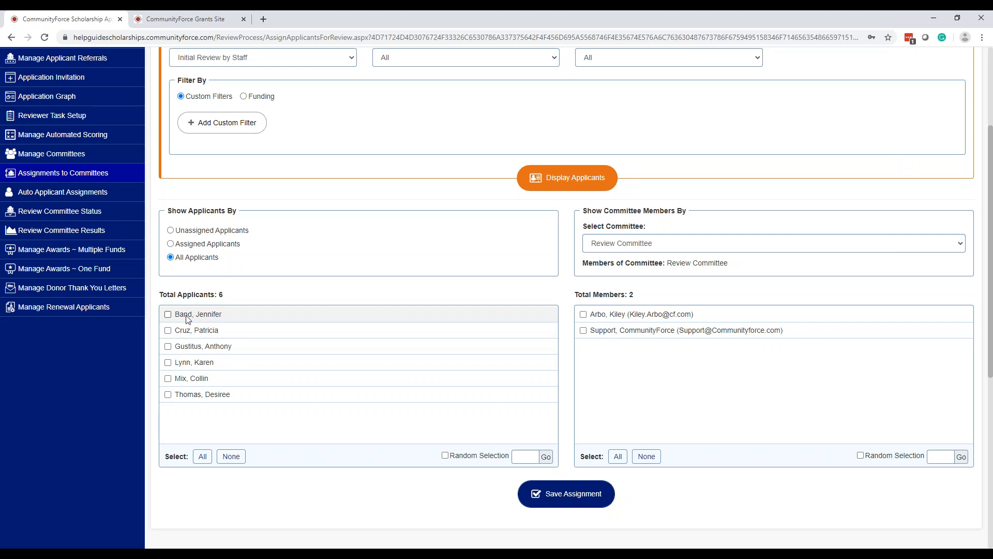
pyautogui.click(168, 315)
pyautogui.click(584, 314)
pyautogui.click(584, 330)
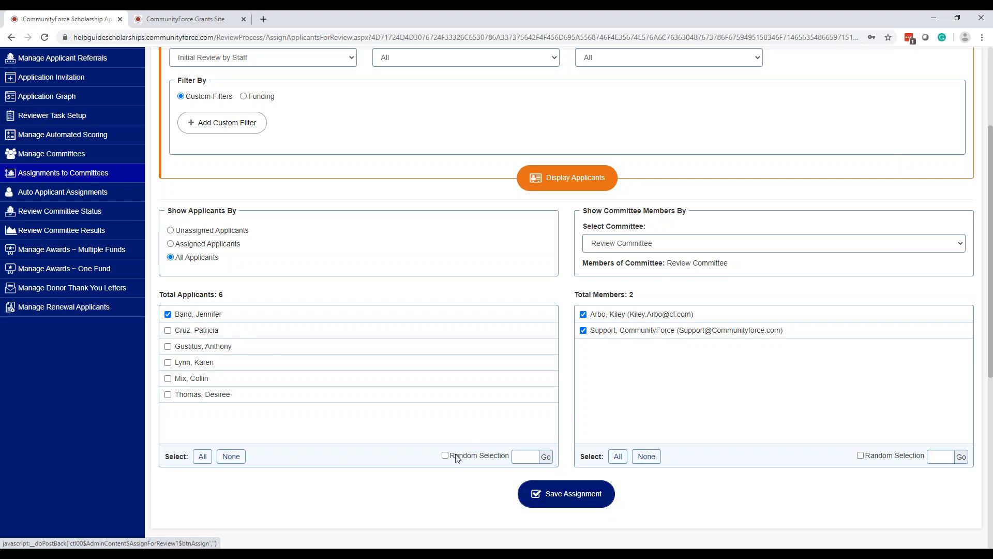
pyautogui.click(168, 314)
pyautogui.click(584, 330)
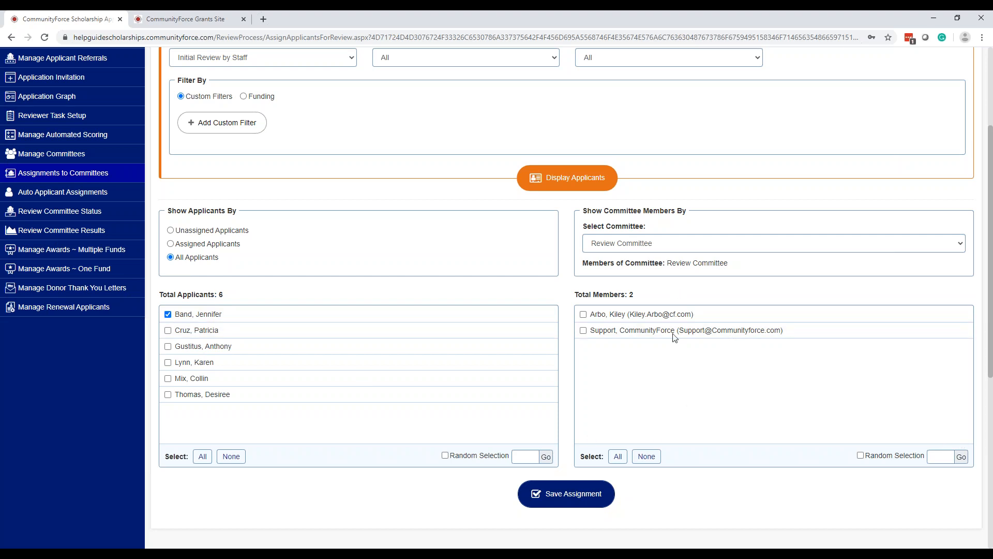
# Randomly select 2 committee members for the chosen applicant and save the assignment
pyautogui.click(909, 455)
pyautogui.click(944, 454)
pyautogui.write('2')
pyautogui.click(961, 456)
pyautogui.click(573, 496)
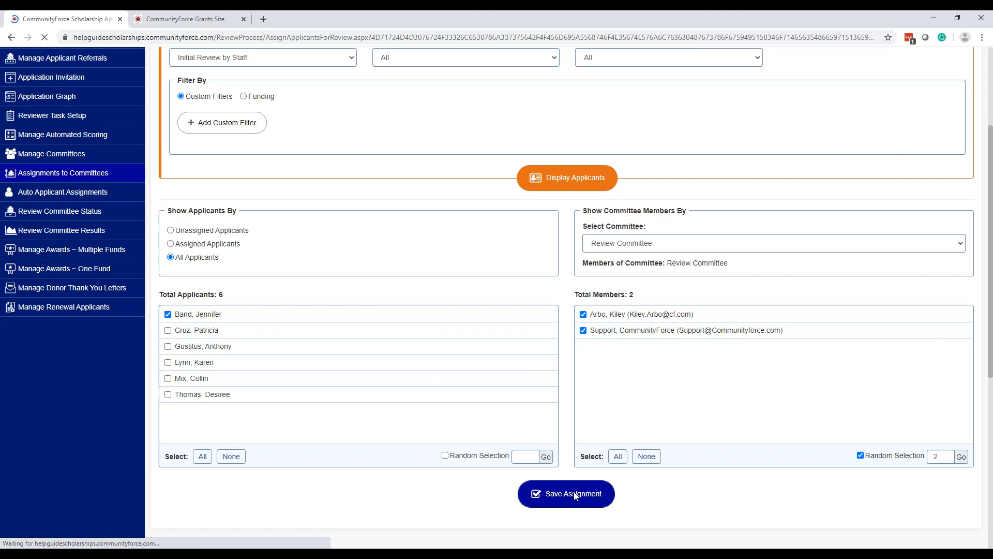
# Limit the applicant list to unassigned applicants
pyautogui.scroll(-2, 196, 362)
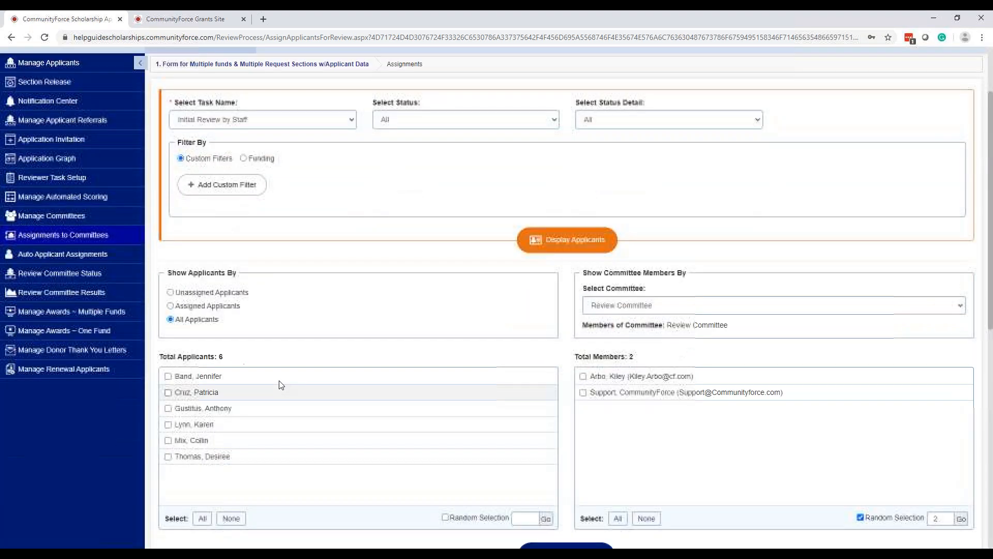
pyautogui.click(210, 284)
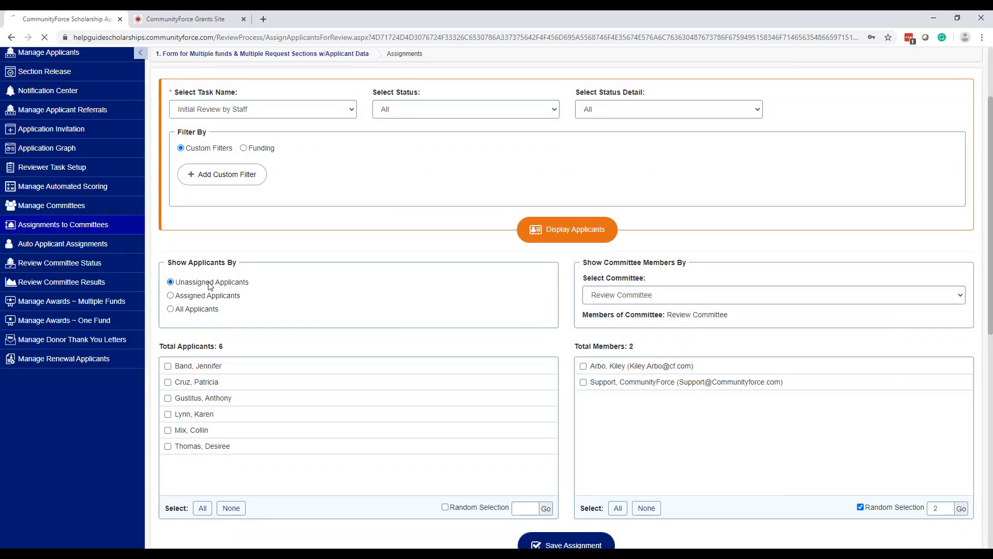
pyautogui.scroll(-3, 291, 346)
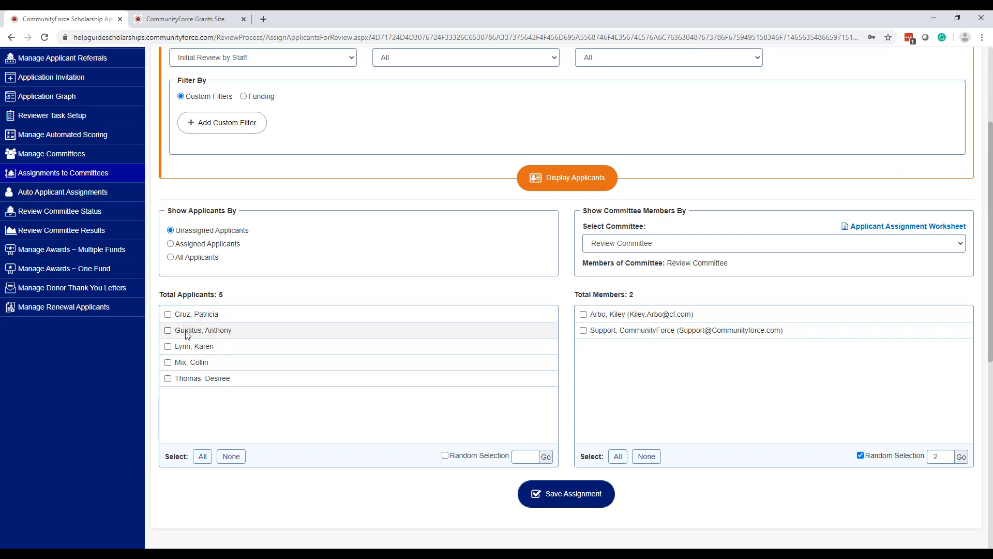
# Use random selection to pick 2 unassigned applicants and 1 committee member
pyautogui.click(527, 457)
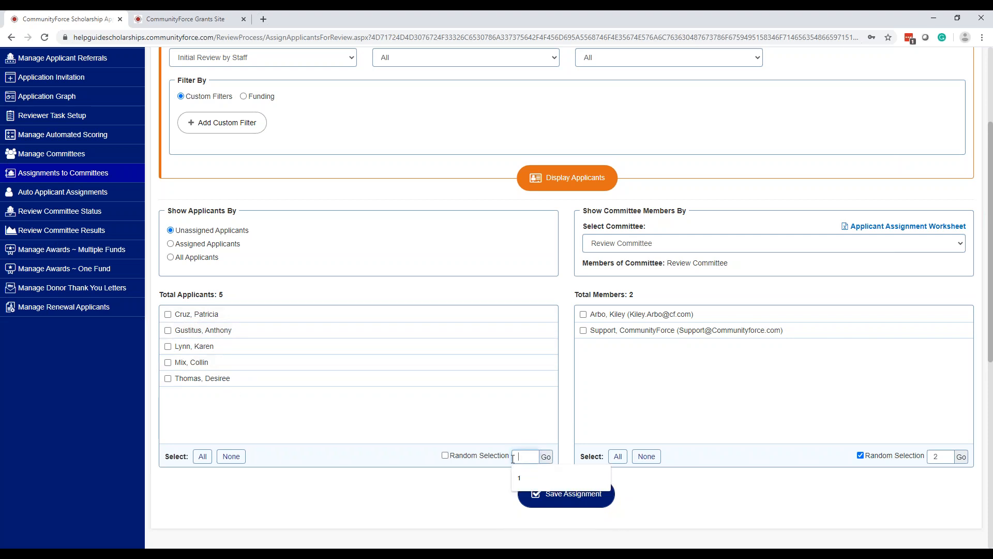
pyautogui.click(459, 456)
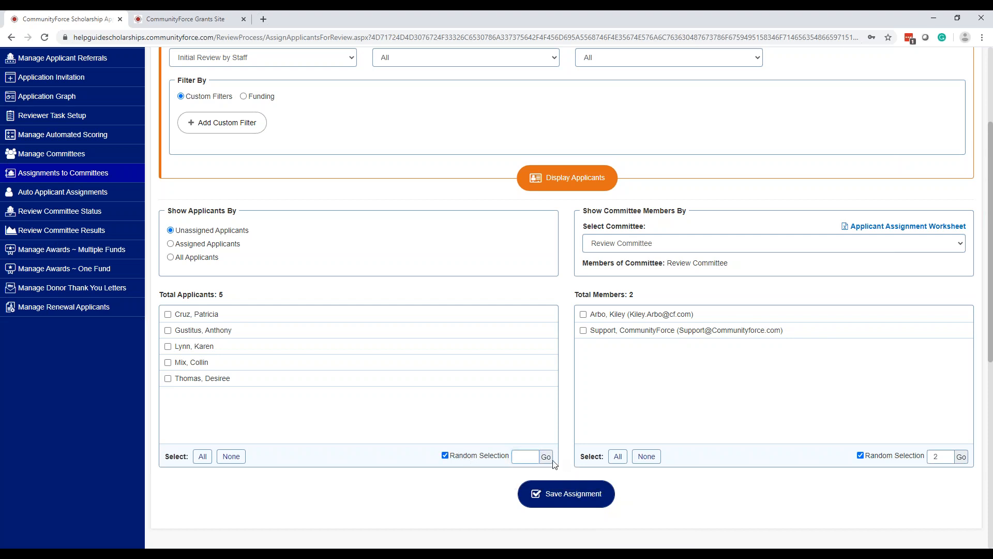
pyautogui.click(532, 457)
pyautogui.write('20')
pyautogui.click(947, 457)
pyautogui.click(962, 457)
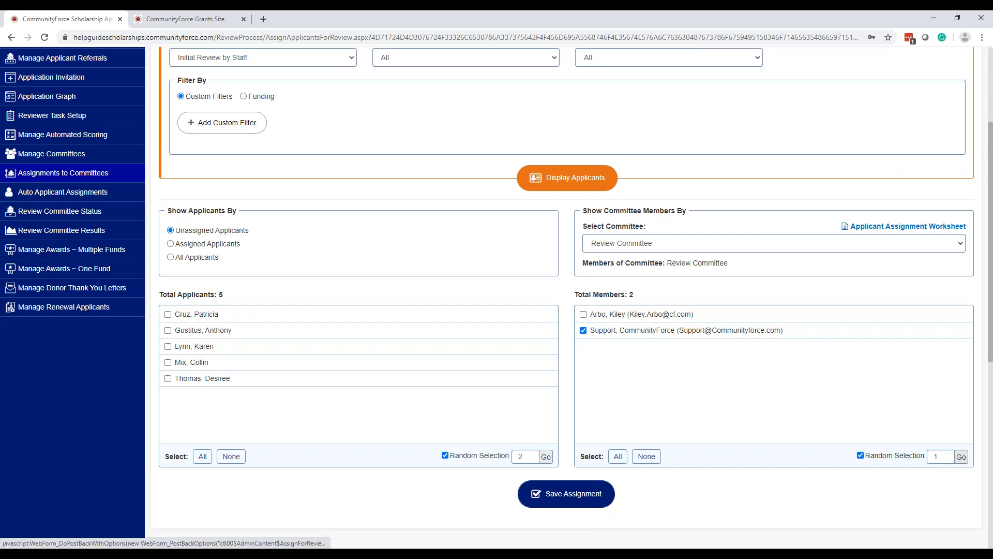
pyautogui.click(546, 457)
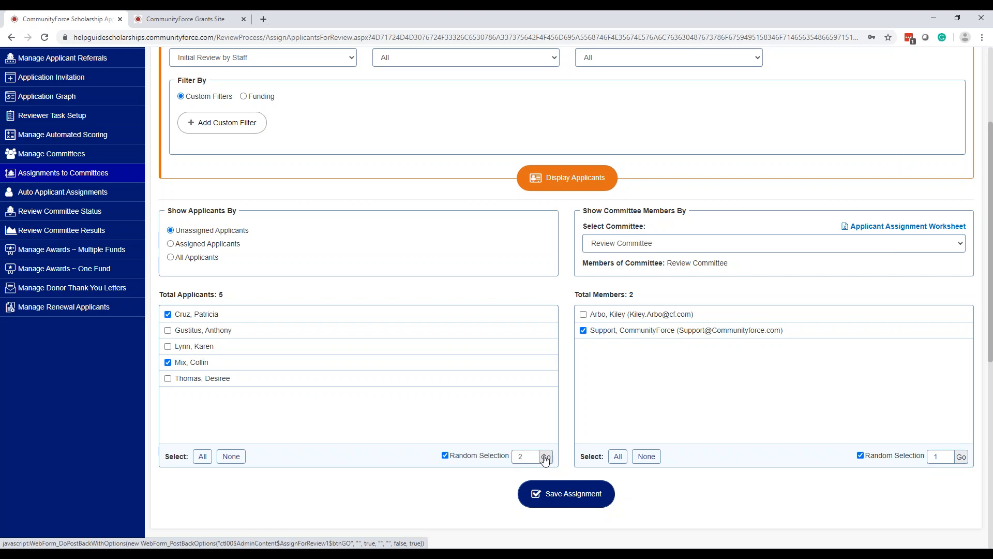
# Assign all unassigned applicants to all Review Committee members, save, and show the resulting assignment list
pyautogui.click(202, 458)
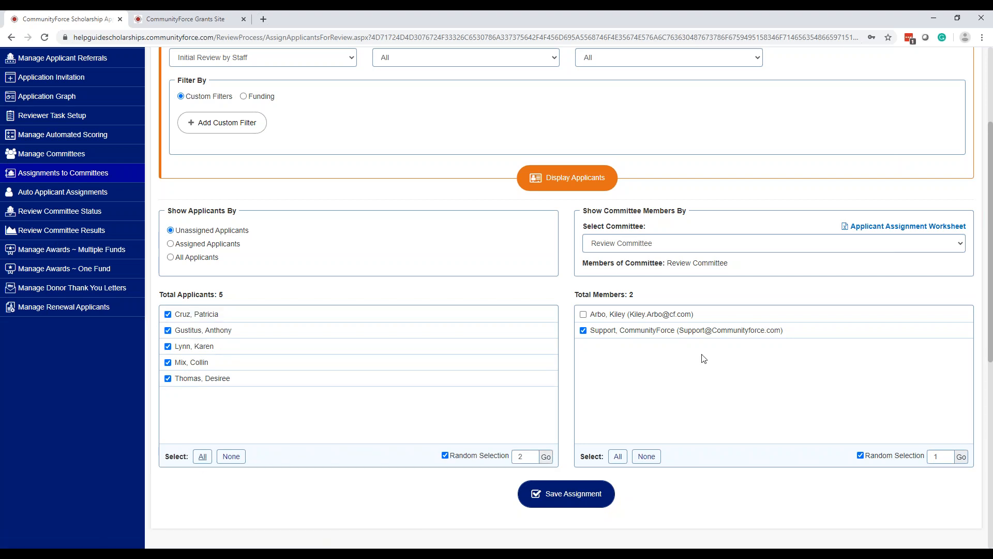
pyautogui.click(618, 458)
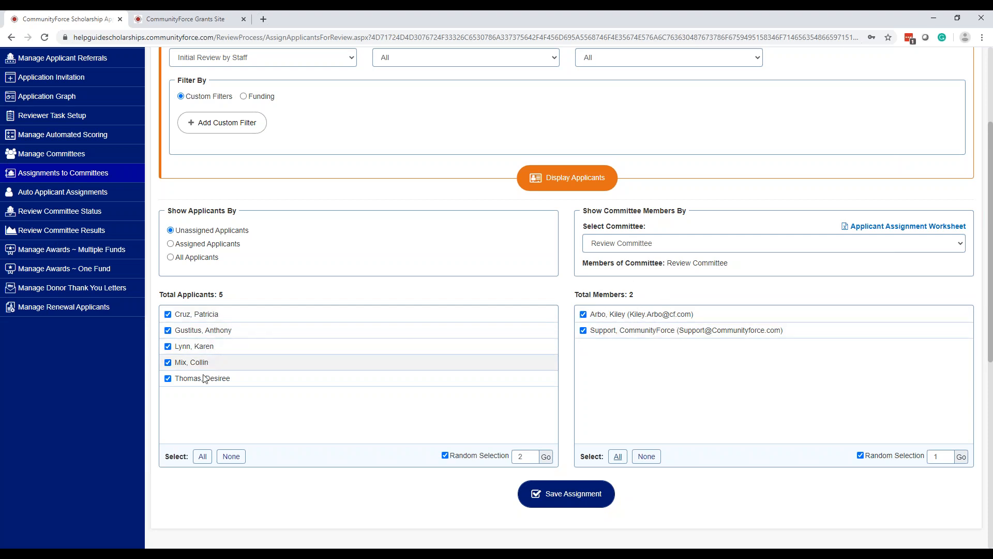
pyautogui.press('ctrl')
pyautogui.press('ctrl')
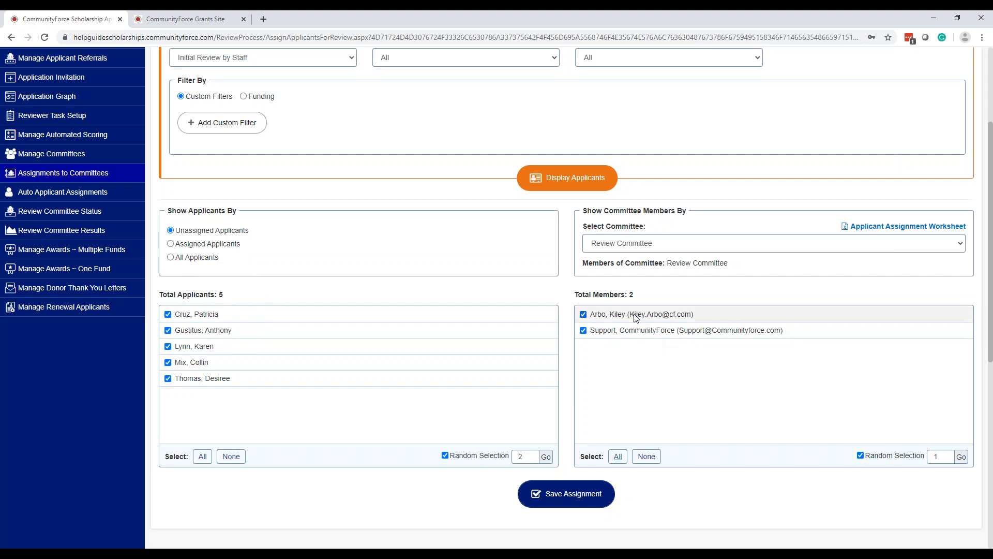
pyautogui.press('ctrl')
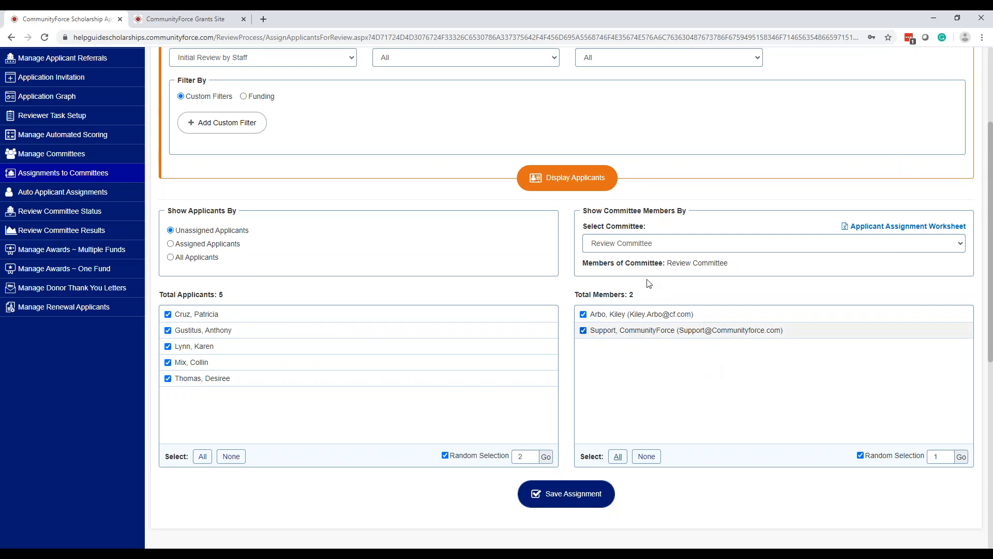
pyautogui.click(576, 498)
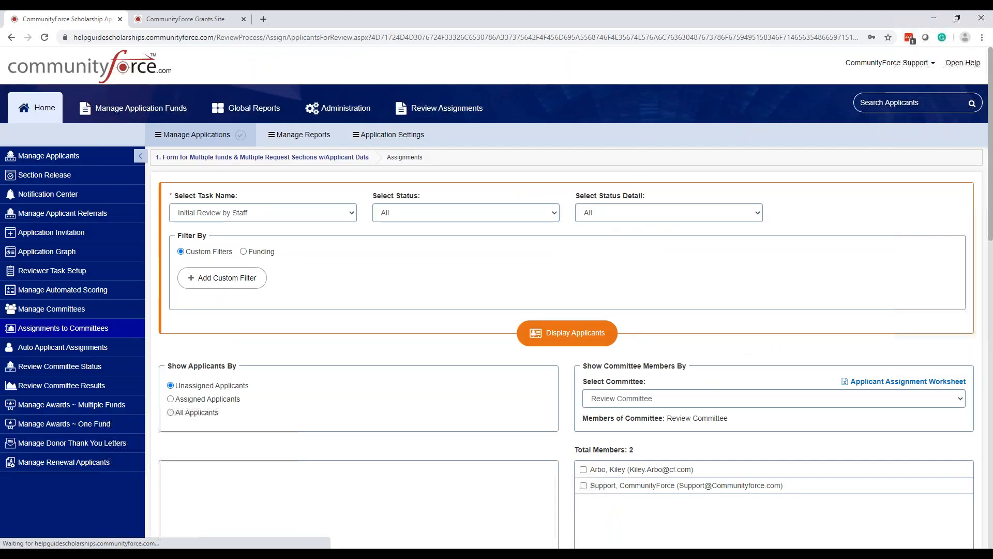
pyautogui.scroll(-8, 953, 217)
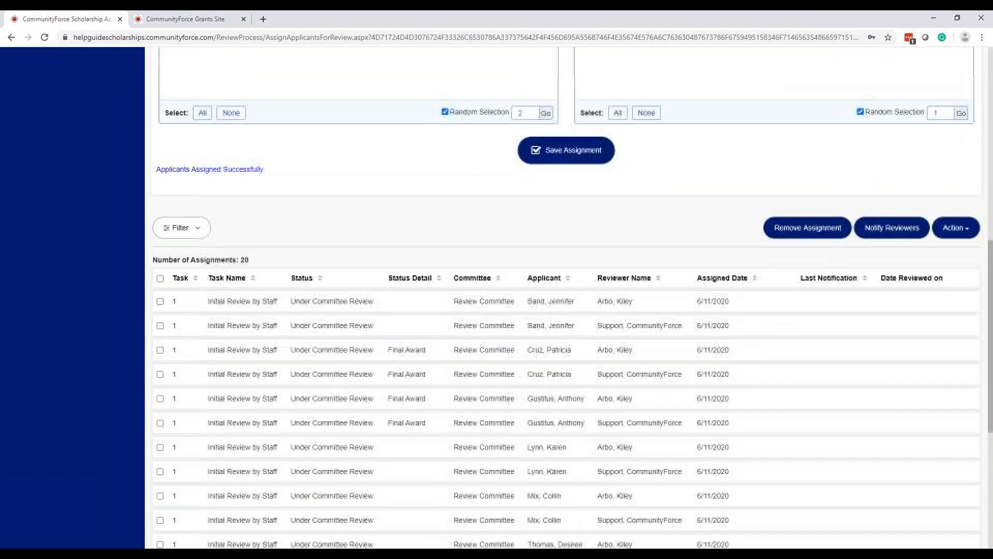
# Check the PDF and Excel export actions available for the assignment list
pyautogui.scroll(4, 952, 217)
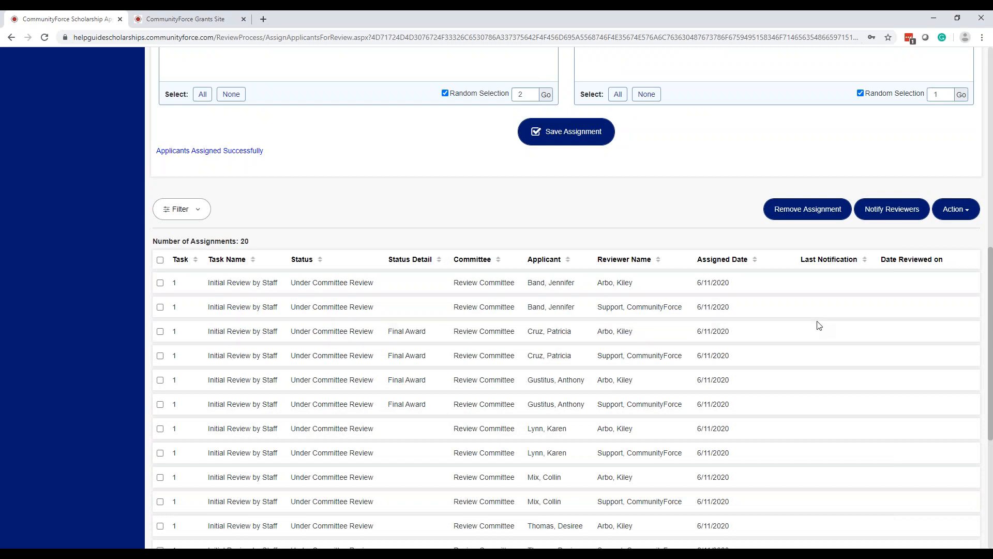
pyautogui.click(954, 212)
pyautogui.click(947, 258)
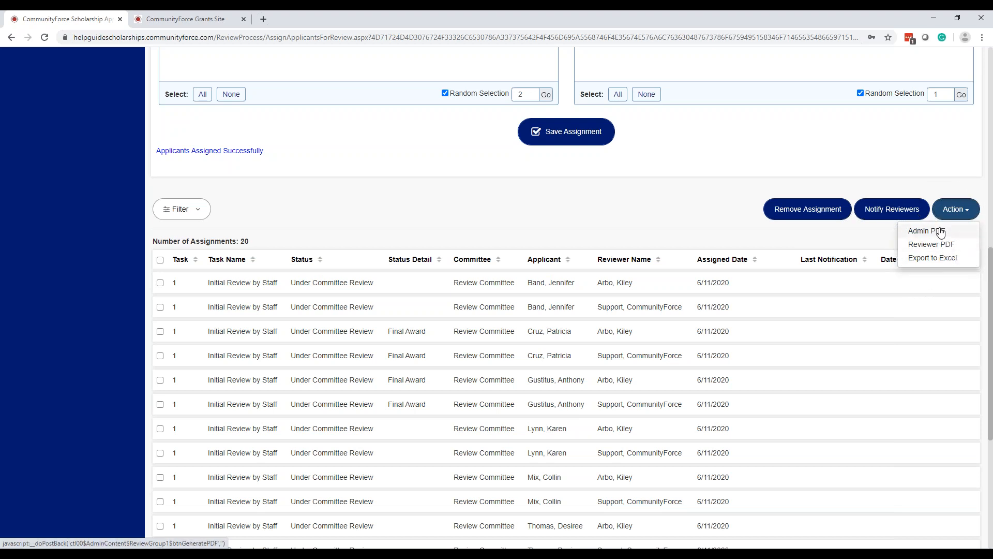
pyautogui.click(945, 244)
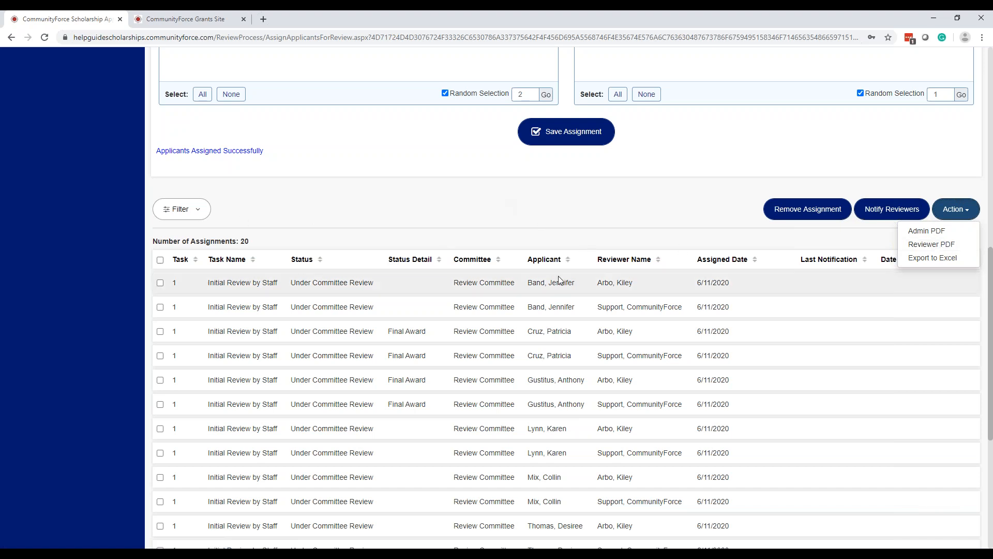
pyautogui.click(470, 212)
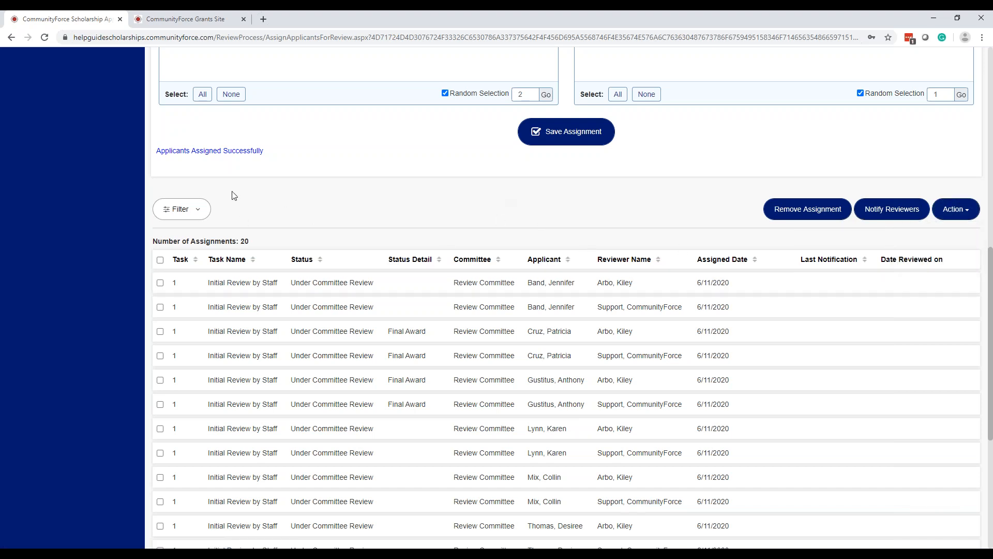
# Set the assignment list filters to all task names and the Review Committee
pyautogui.click(207, 210)
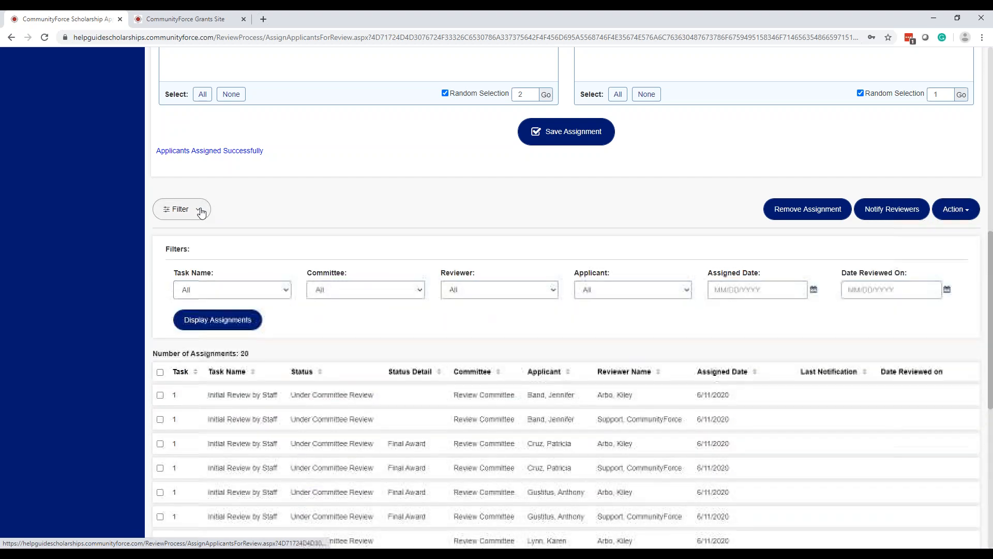
pyautogui.click(225, 291)
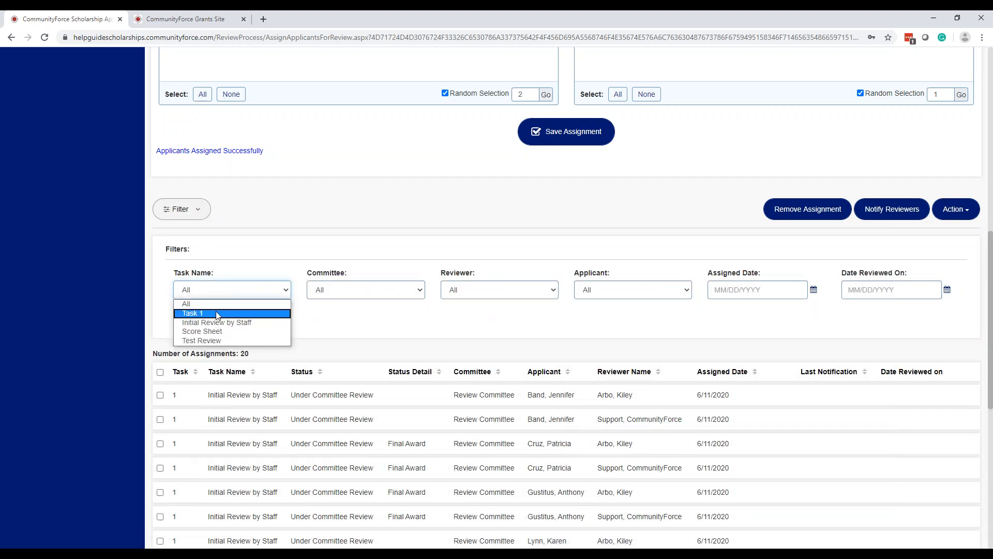
pyautogui.click(216, 313)
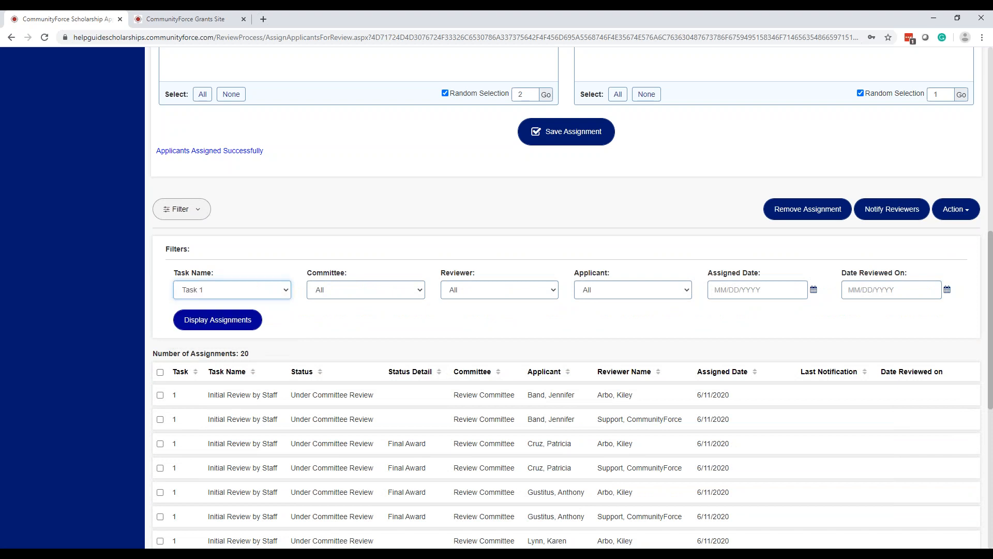
pyautogui.click(394, 296)
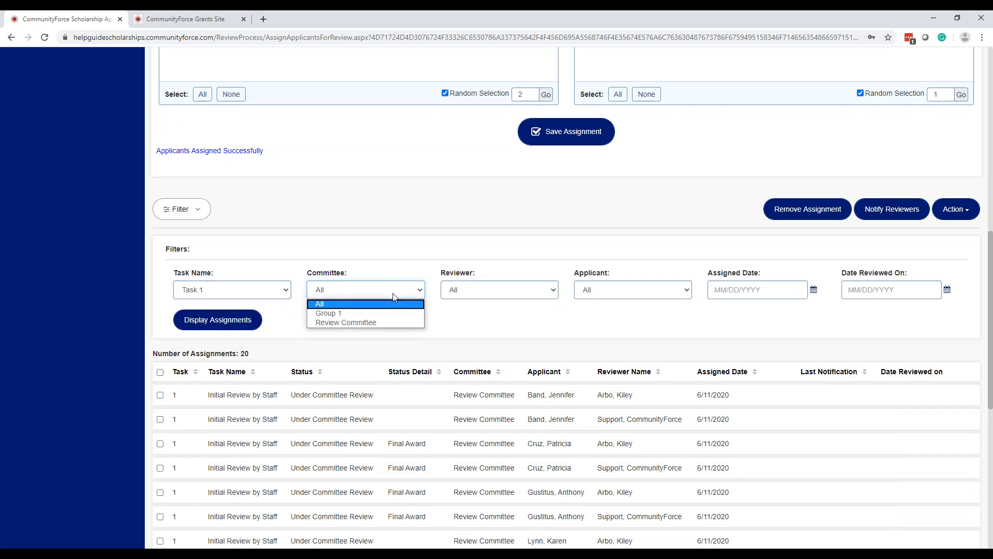
pyautogui.click(395, 326)
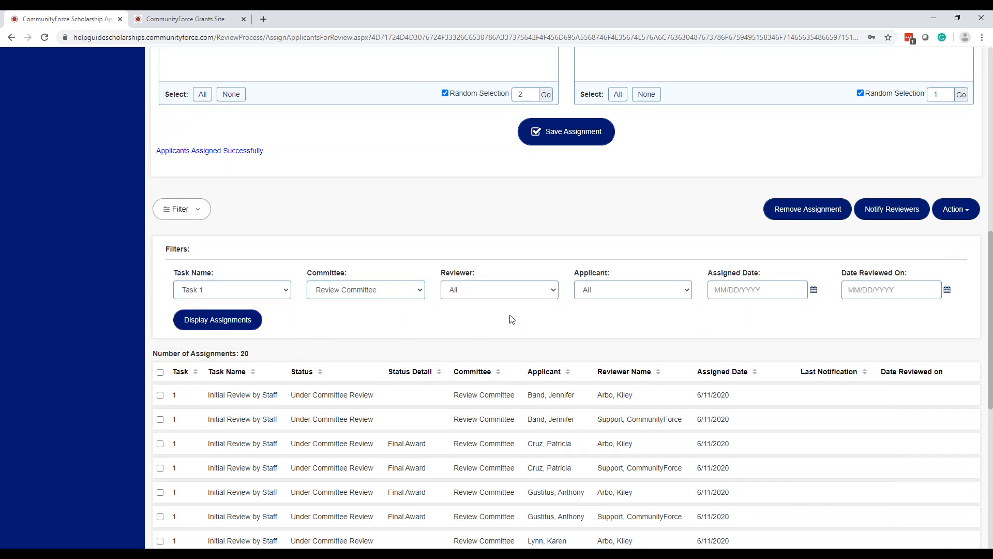
pyautogui.click(264, 288)
pyautogui.click(261, 304)
pyautogui.click(422, 293)
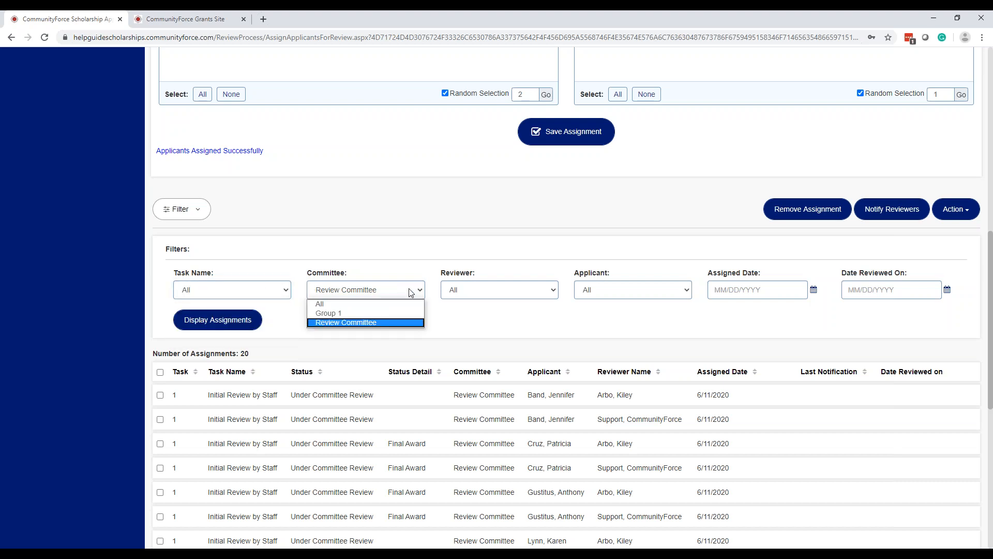
pyautogui.click(372, 320)
# Filter the assignments to the CommunityForce Support reviewer and display the matching assignments
pyautogui.click(481, 294)
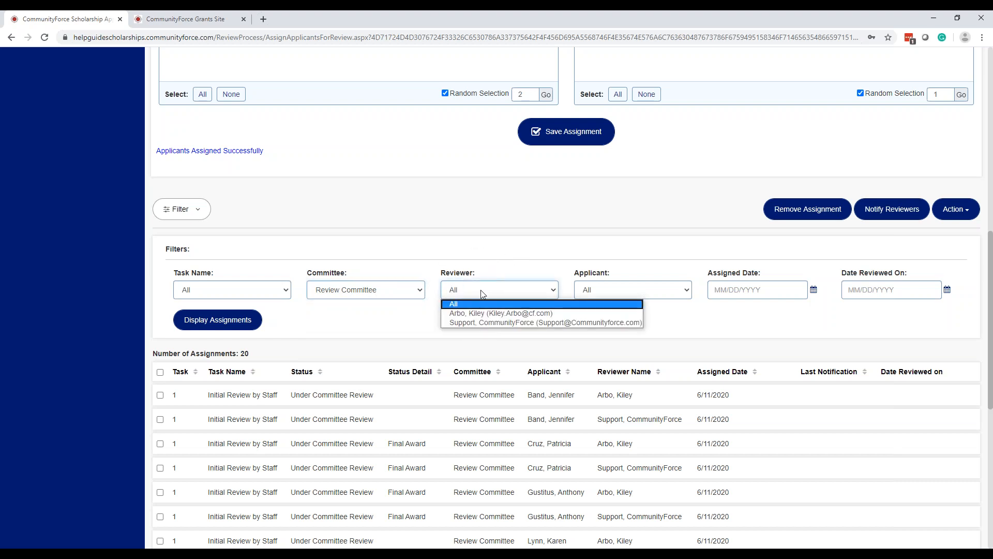
pyautogui.click(481, 324)
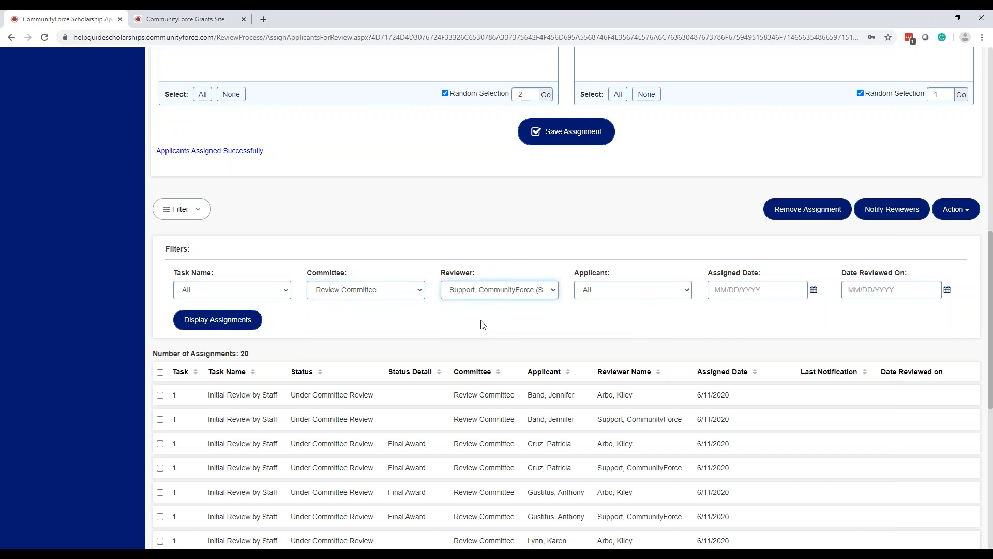
pyautogui.click(485, 293)
pyautogui.click(484, 305)
pyautogui.click(490, 297)
pyautogui.click(491, 325)
pyautogui.click(231, 321)
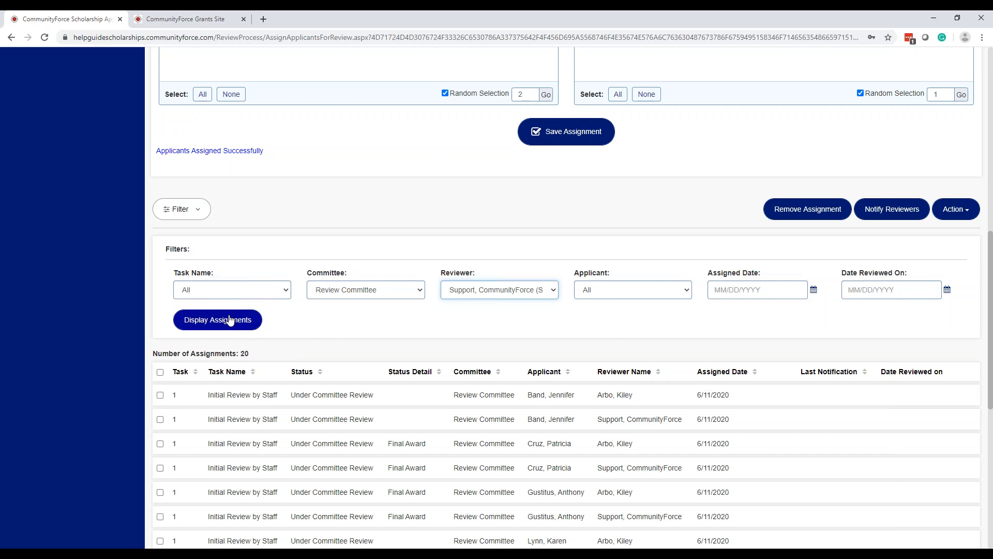
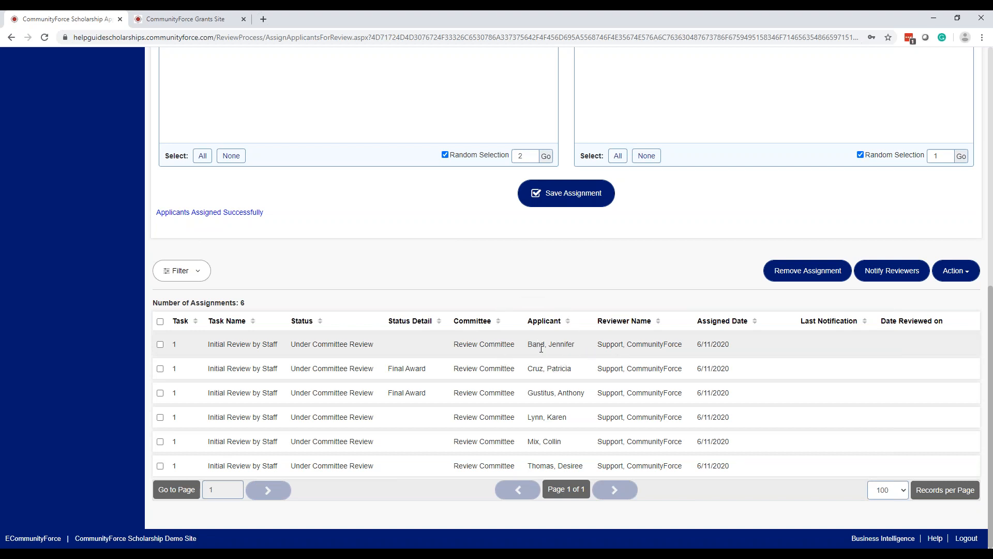
pyautogui.click(607, 347)
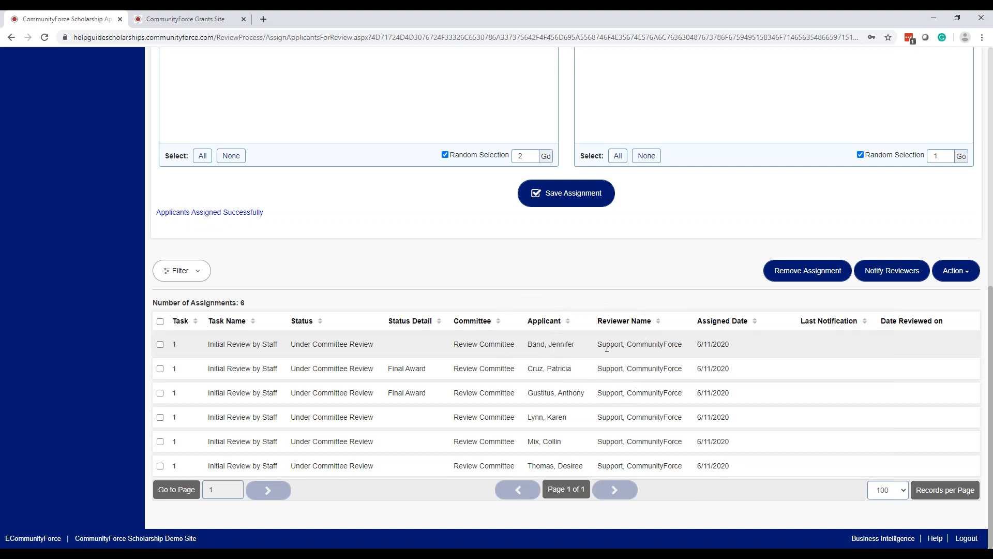
pyautogui.click(369, 350)
pyautogui.click(640, 346)
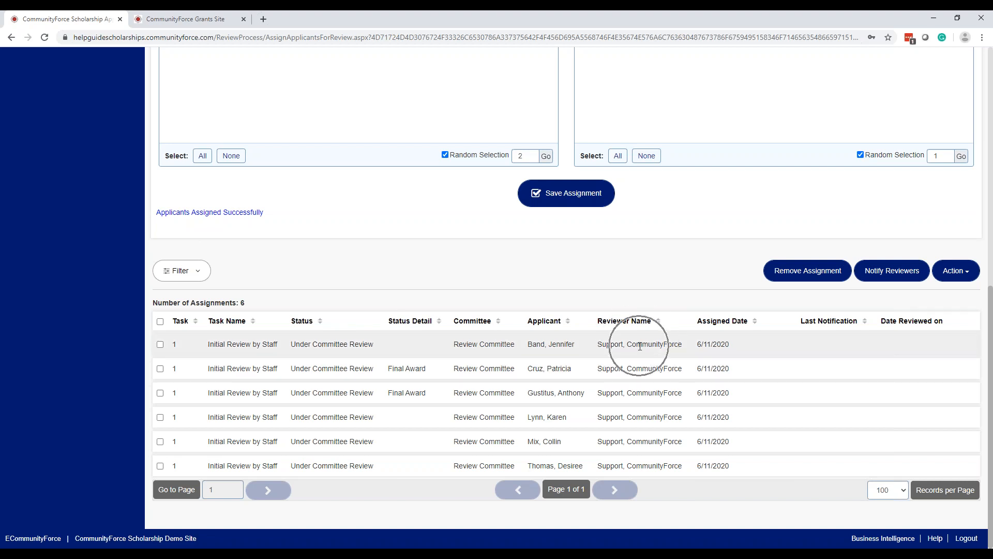
pyautogui.click(344, 351)
pyautogui.click(344, 351)
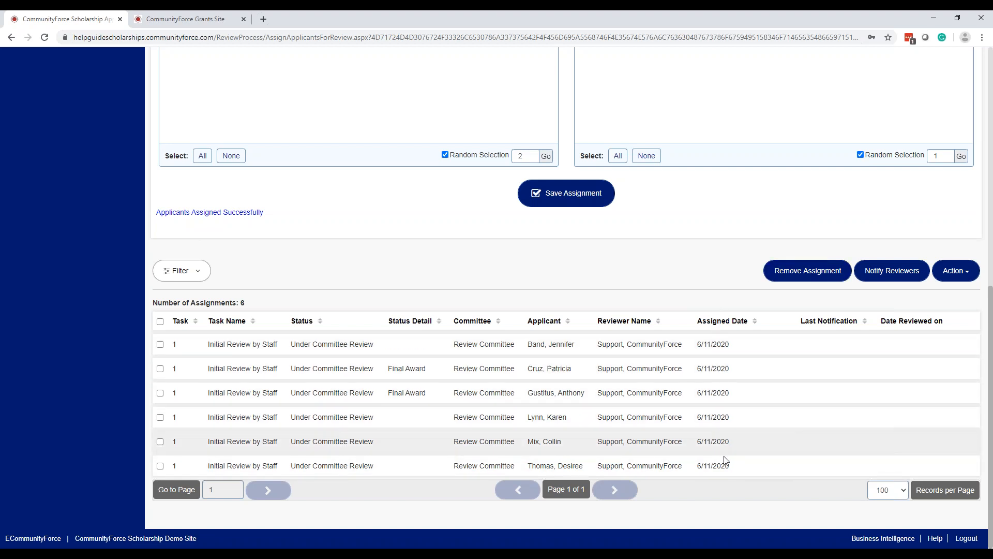
pyautogui.scroll(1, 850, 331)
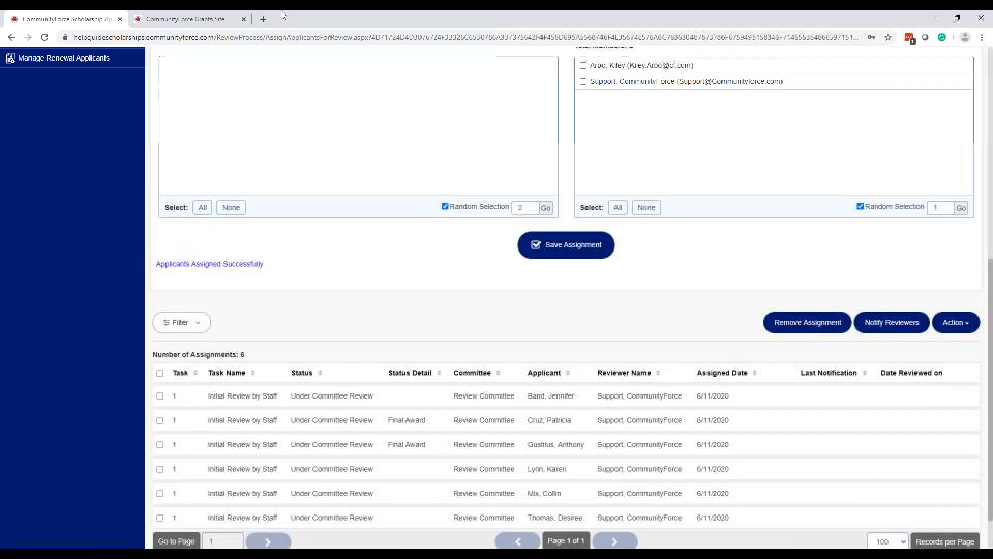
# Switch to the grants site's assignments page and examine how its applicant list identifies organizations and applicants
pyautogui.click(186, 19)
pyautogui.scroll(-11, 661, 286)
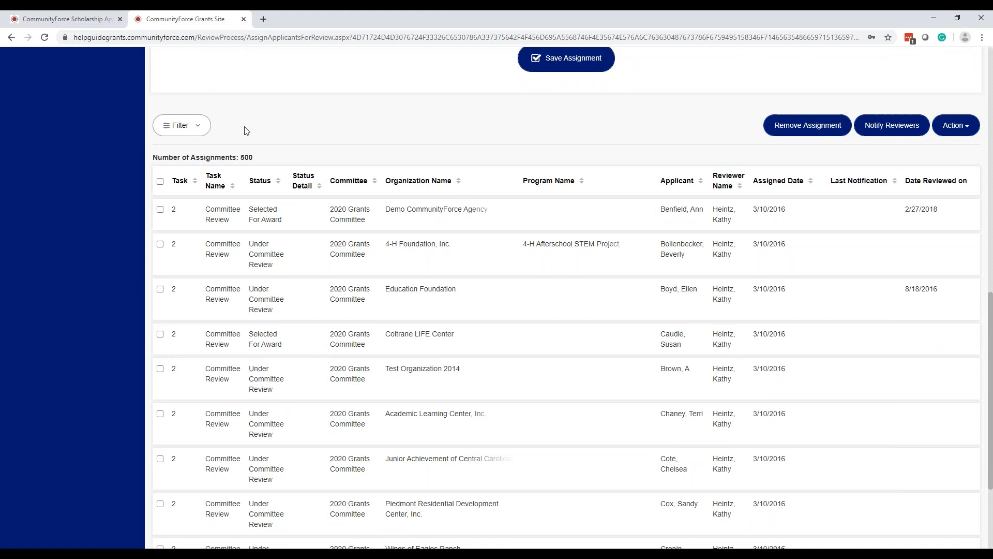
pyautogui.scroll(2, 683, 134)
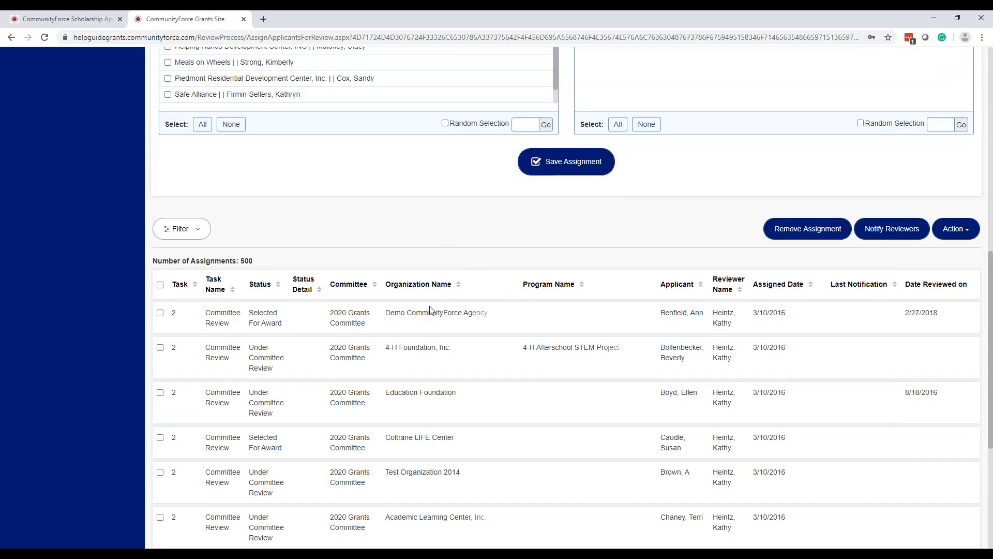
pyautogui.scroll(2, 259, 196)
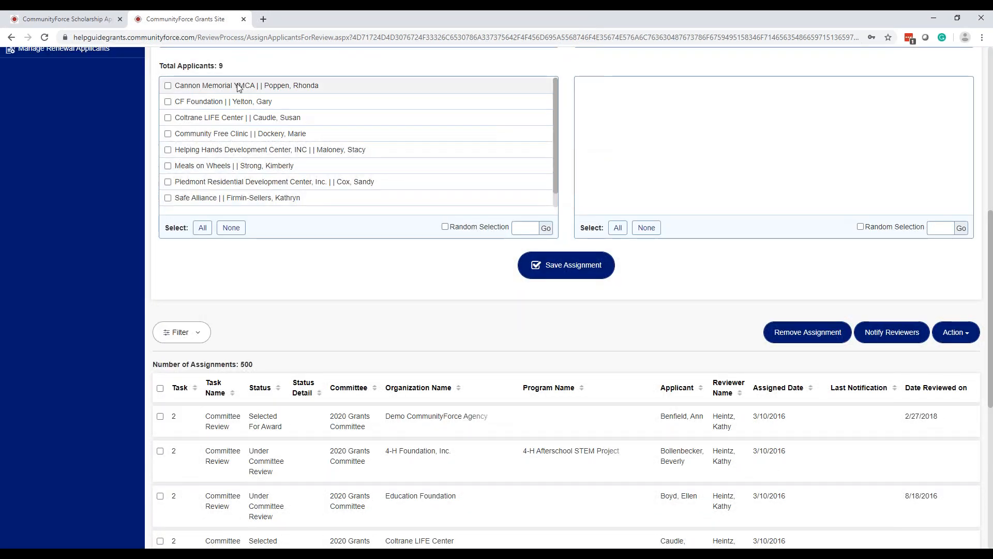
pyautogui.scroll(1, 218, 93)
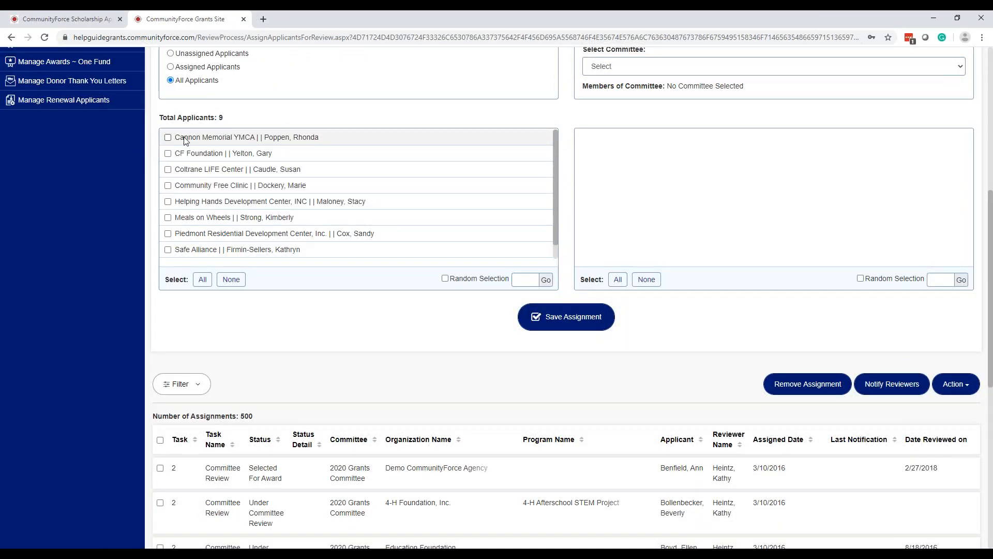
pyautogui.press('ctrl')
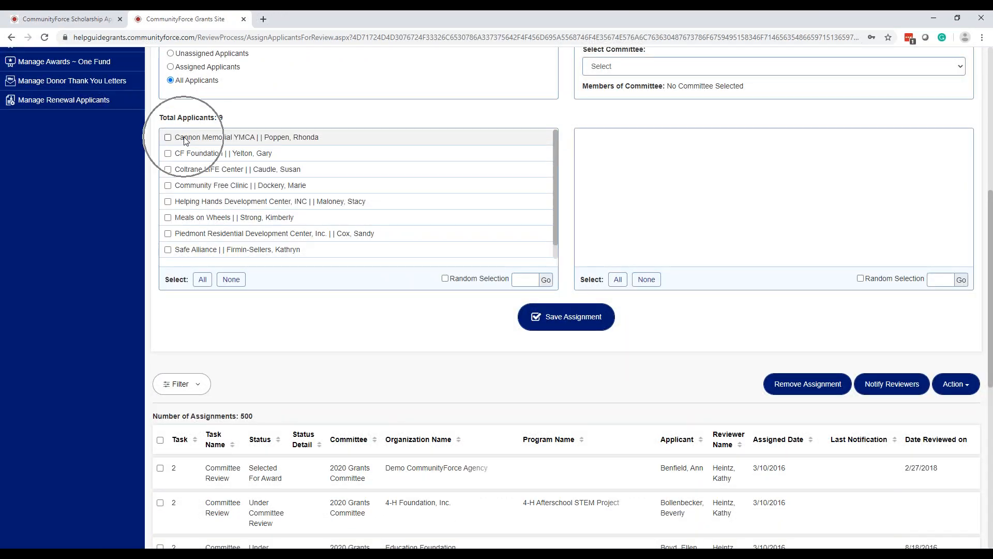
pyautogui.press('ctrl')
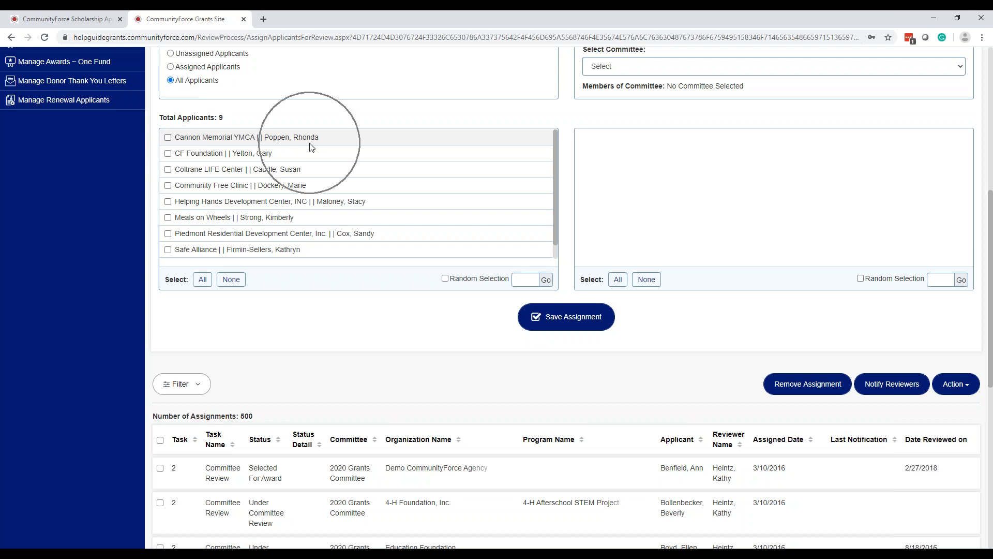
pyautogui.press('ctrl')
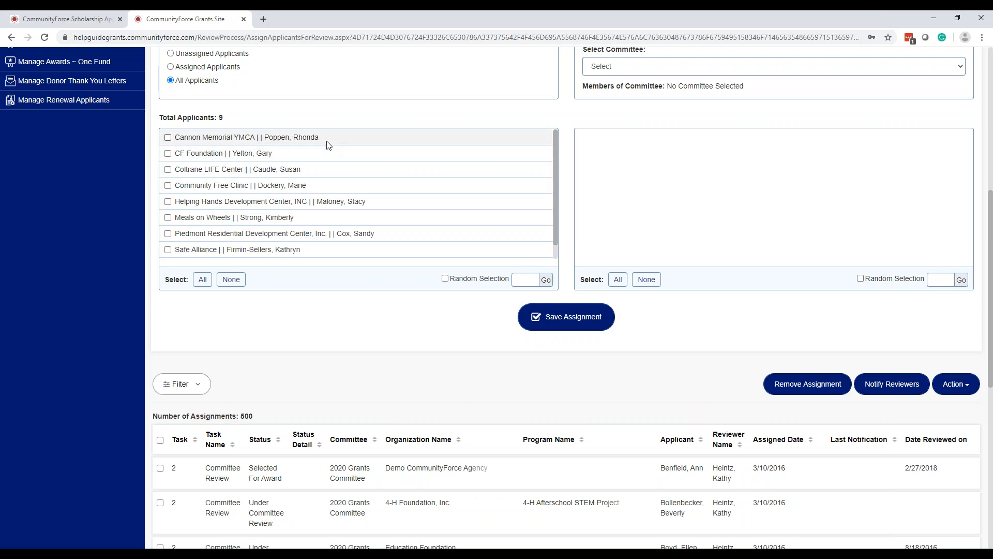
pyautogui.scroll(-1, 327, 145)
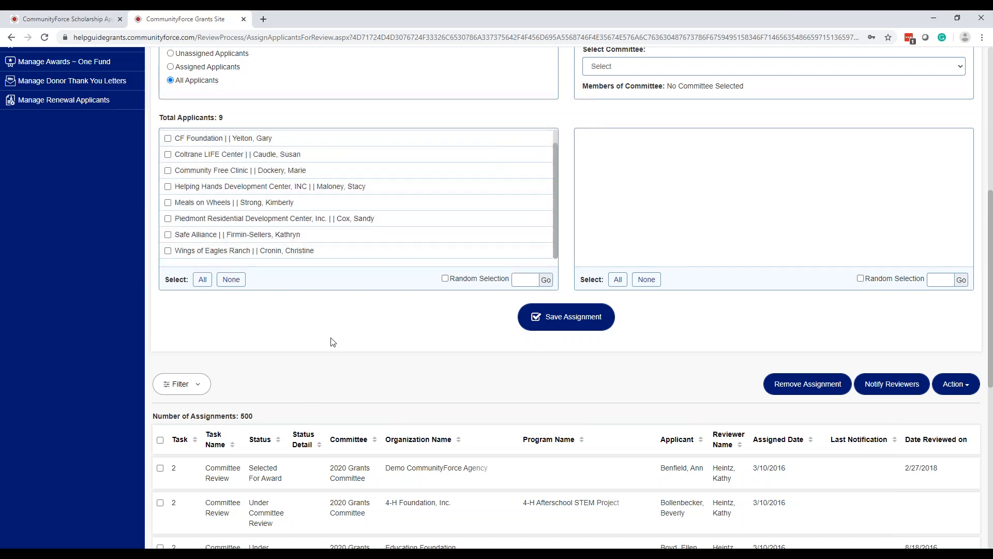
# Examine the organization, program and applicant name columns in the grants assignment list
pyautogui.scroll(-3, 333, 340)
pyautogui.press('ctrl')
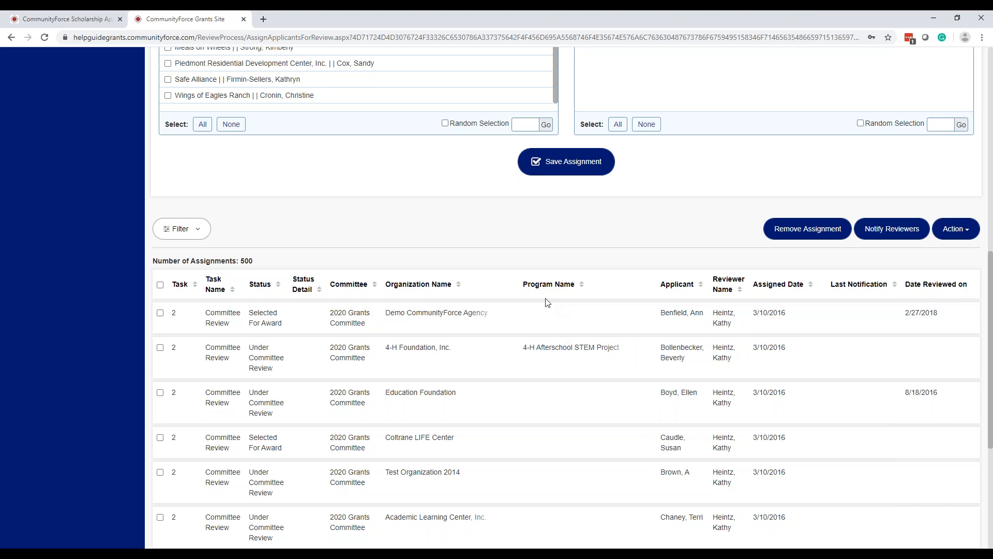
pyautogui.press('ctrl')
pyautogui.press('ctrl')
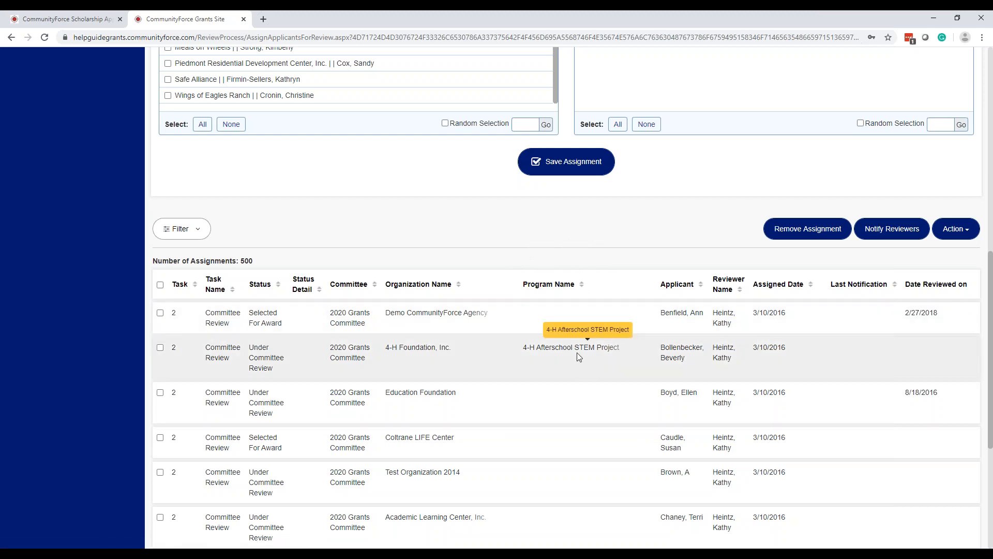
pyautogui.scroll(-1, 556, 405)
pyautogui.scroll(1, 556, 404)
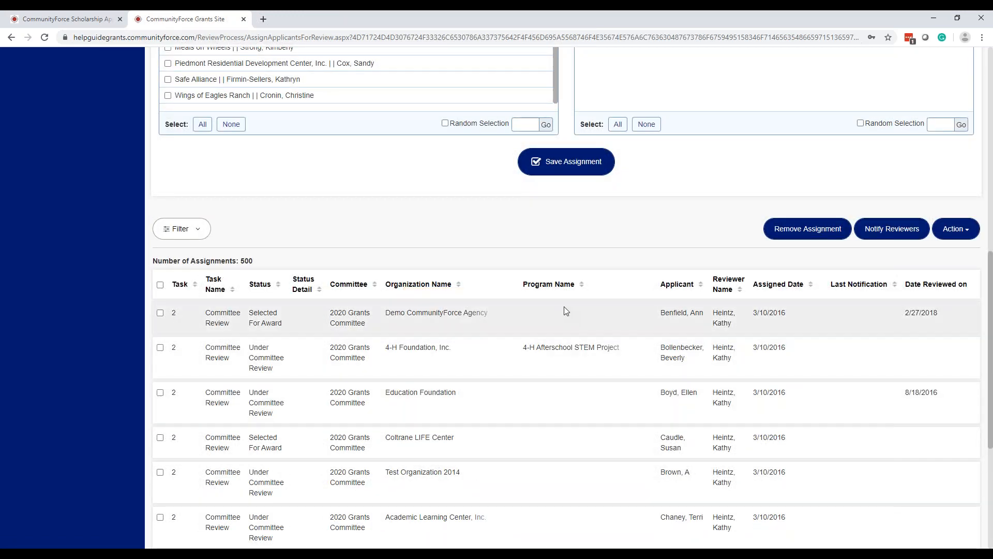
pyautogui.click(568, 355)
pyautogui.click(568, 355)
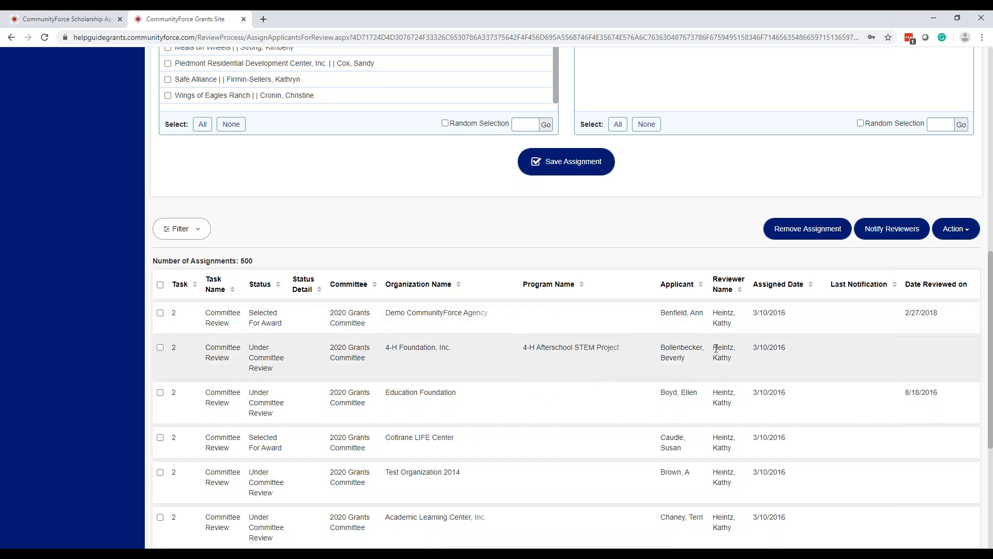
pyautogui.click(586, 358)
pyautogui.scroll(7, 586, 359)
pyautogui.scroll(3, 610, 227)
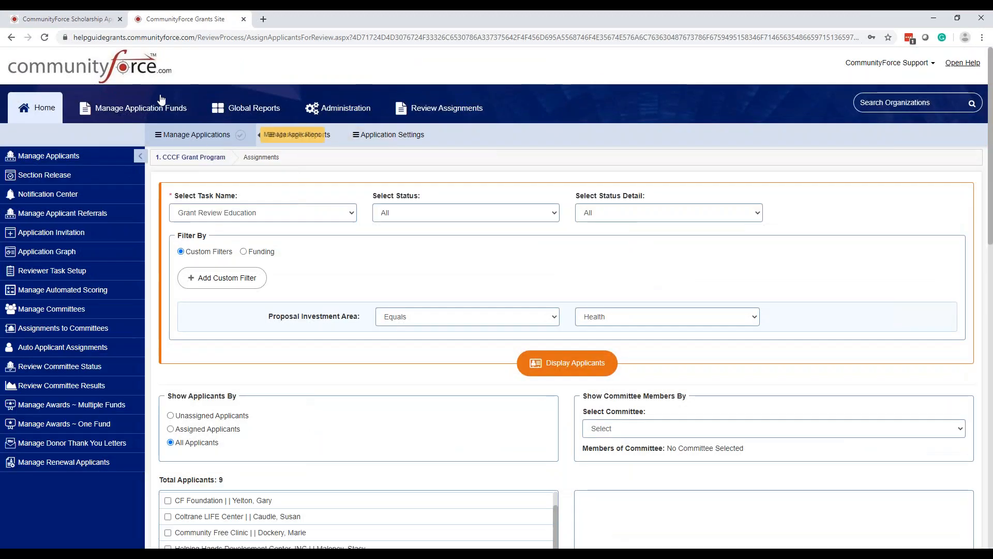
# Return to the scholarship site's assignments page and look over the assignment list and its reviewer notification option
pyautogui.click(85, 20)
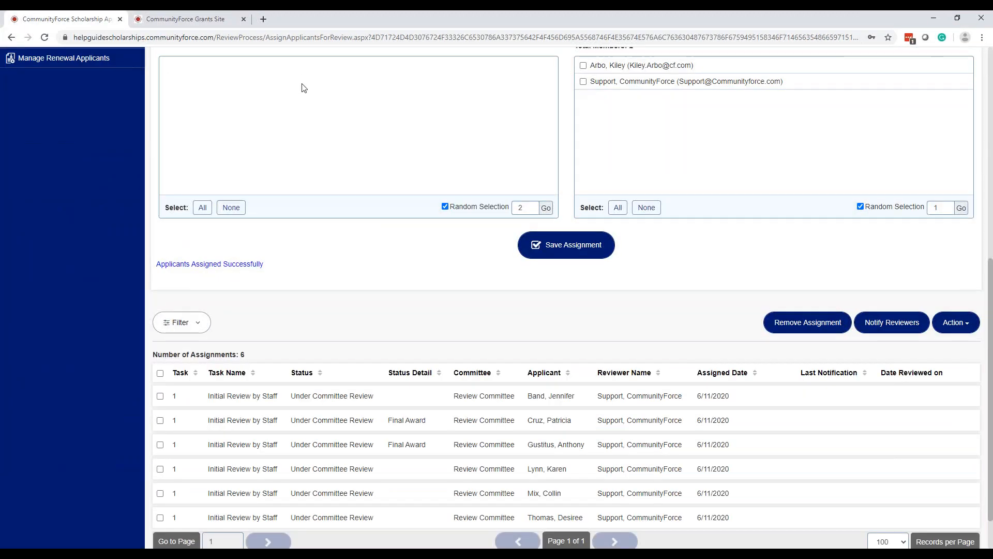
pyautogui.scroll(-1, 465, 145)
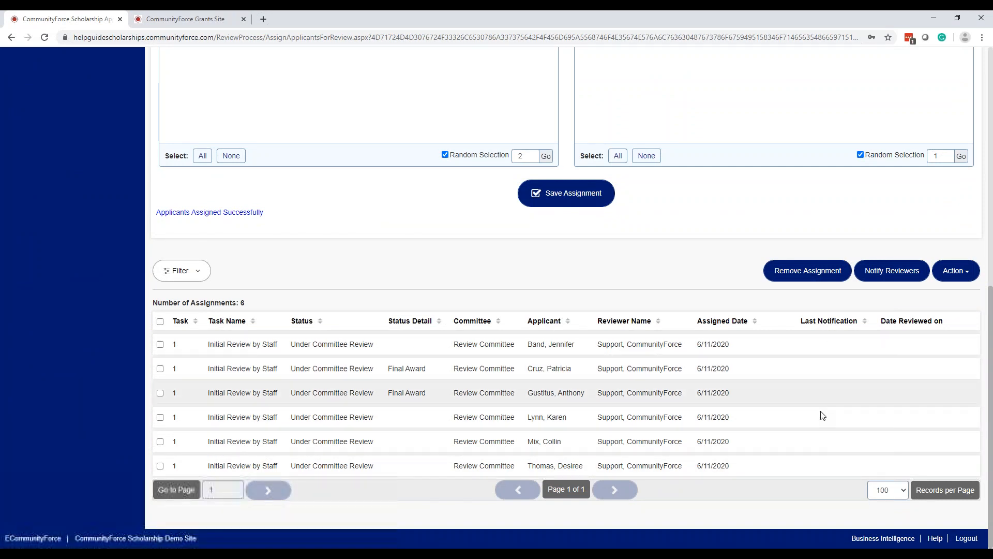
pyautogui.click(889, 271)
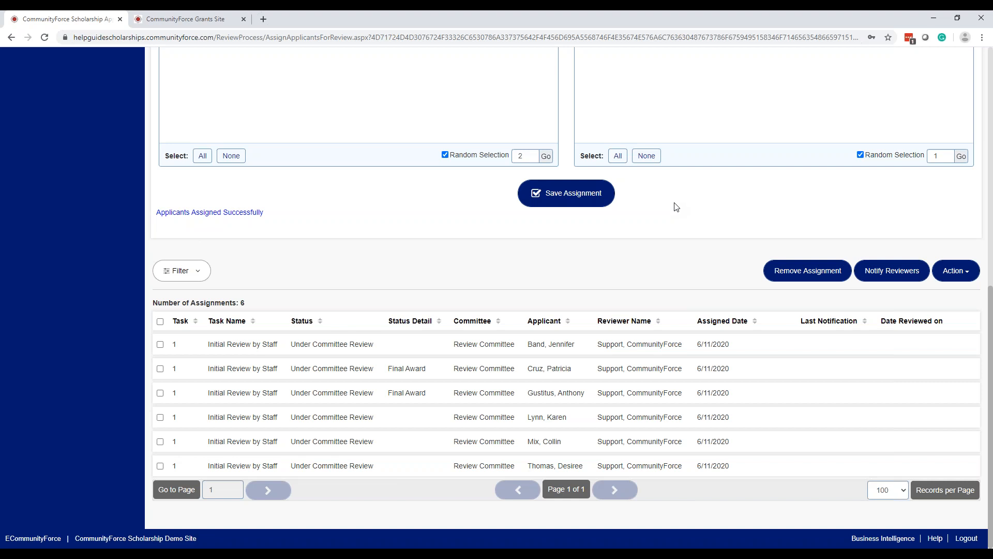
pyautogui.scroll(10, 676, 207)
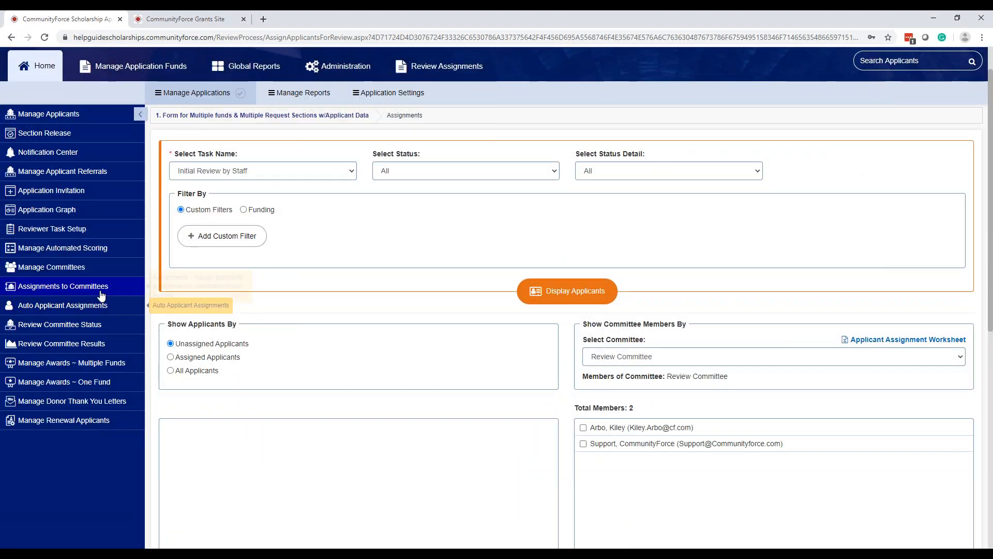
# Locate the Assignments to Committees entry and the Notify Reviewers option above the list of assigned applicants
pyautogui.click(101, 296)
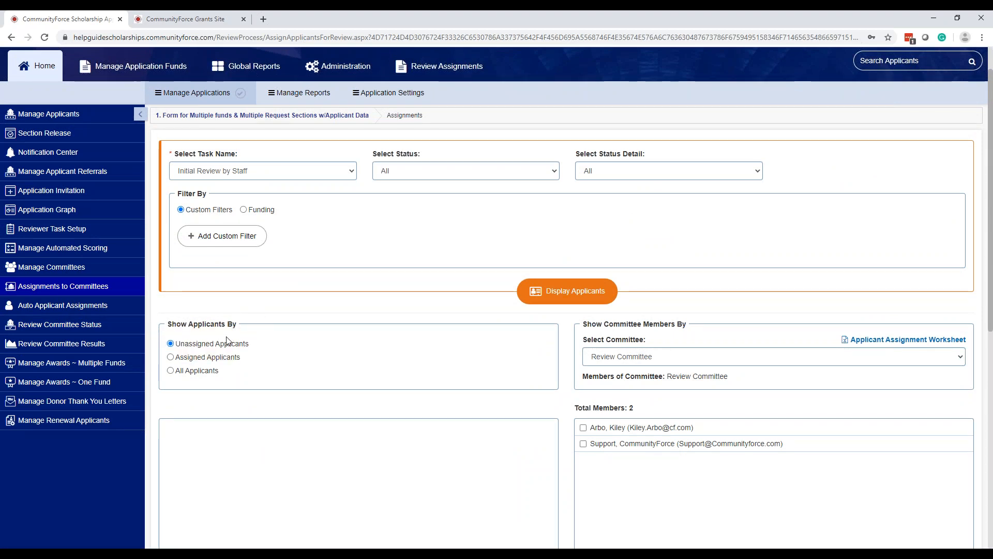
pyautogui.scroll(-5, 359, 344)
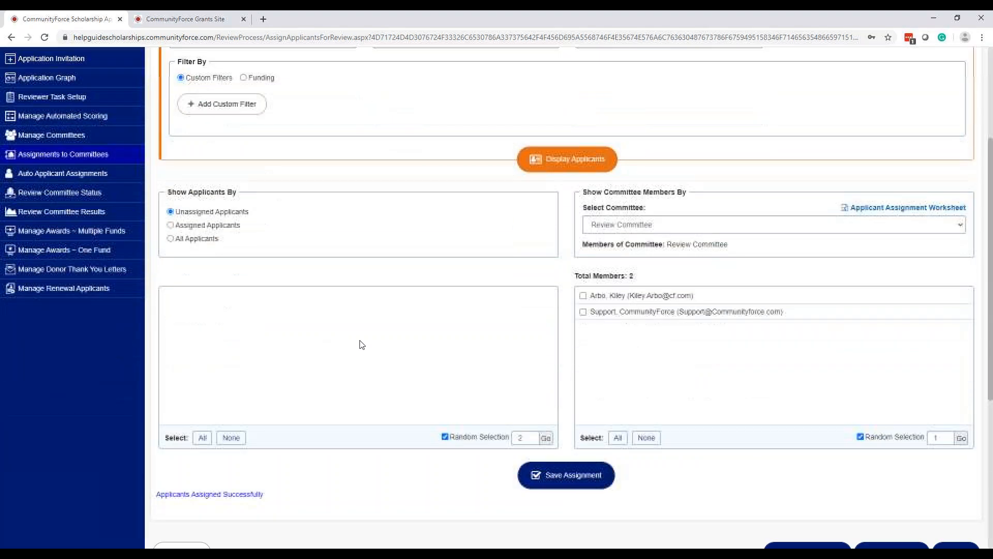
pyautogui.click(891, 433)
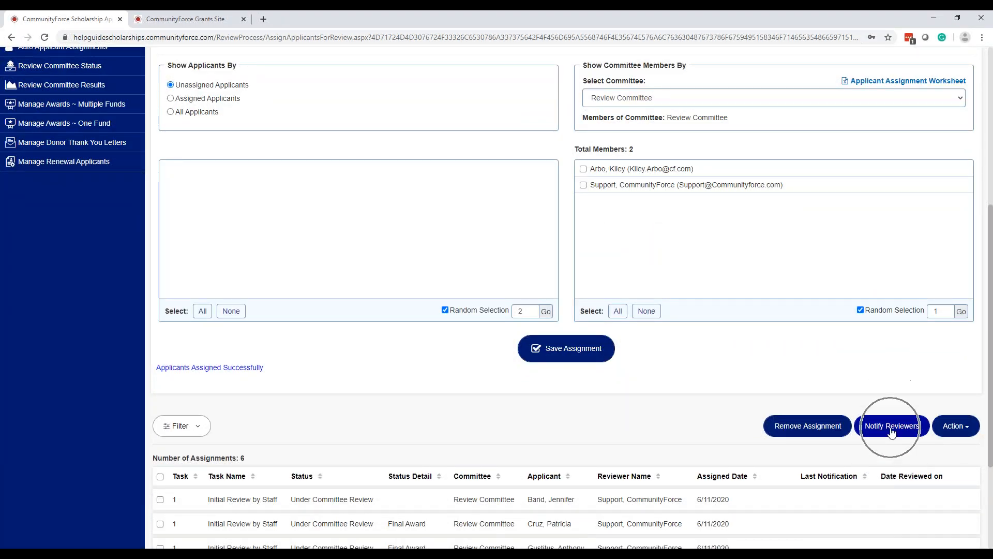
pyautogui.scroll(-3, 891, 432)
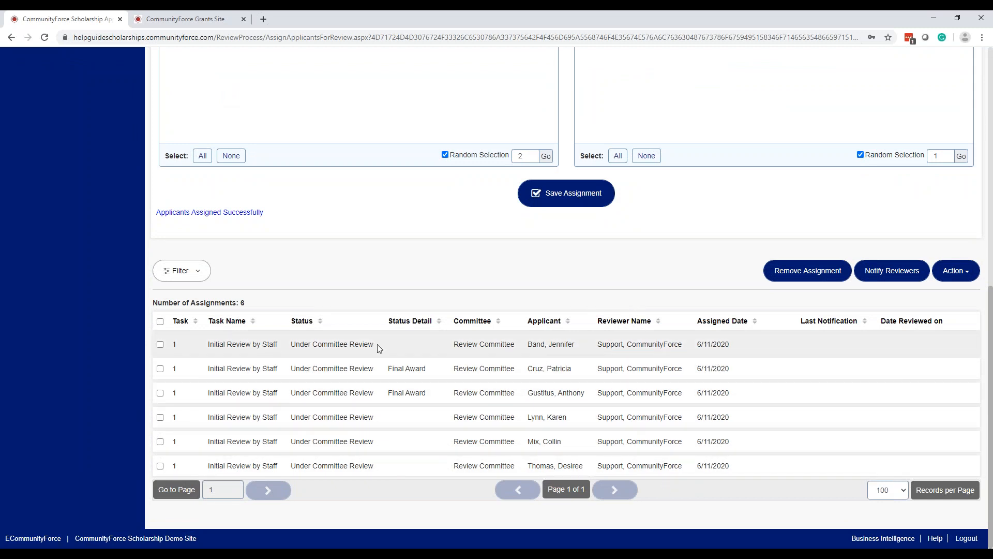
pyautogui.click(160, 345)
pyautogui.click(160, 369)
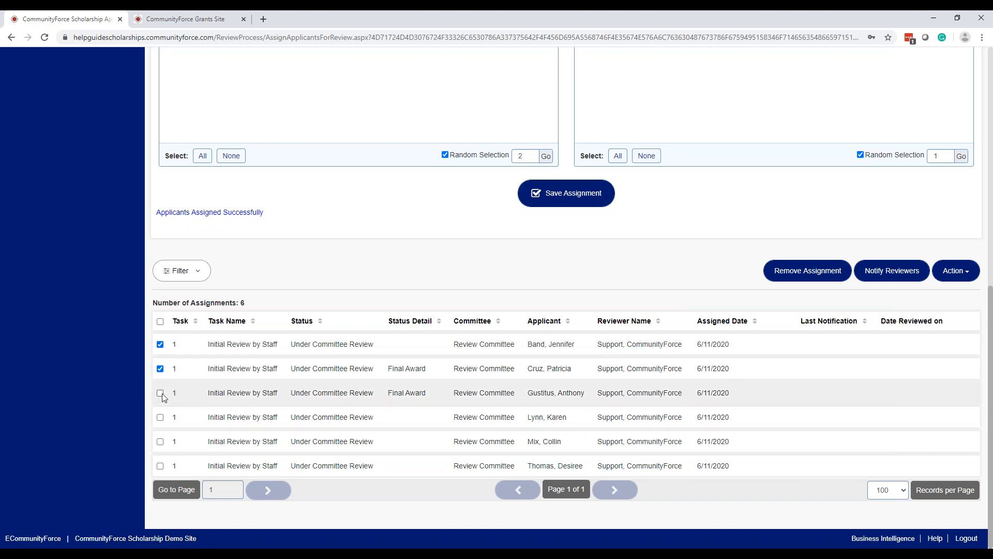
pyautogui.click(160, 392)
pyautogui.click(159, 368)
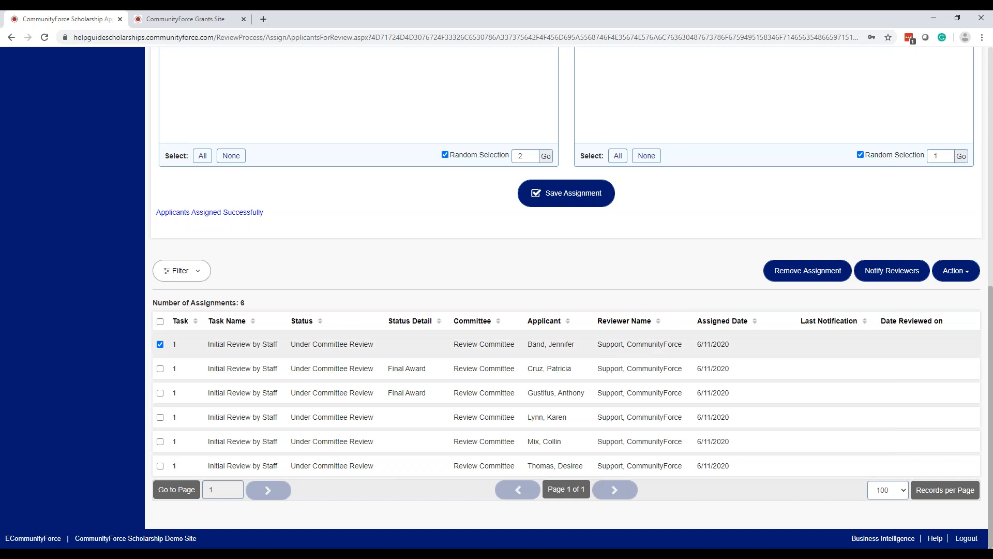
# Sort the assignments by reviewer name and open a notification to the reviewer of the first assignment only
pyautogui.click(648, 320)
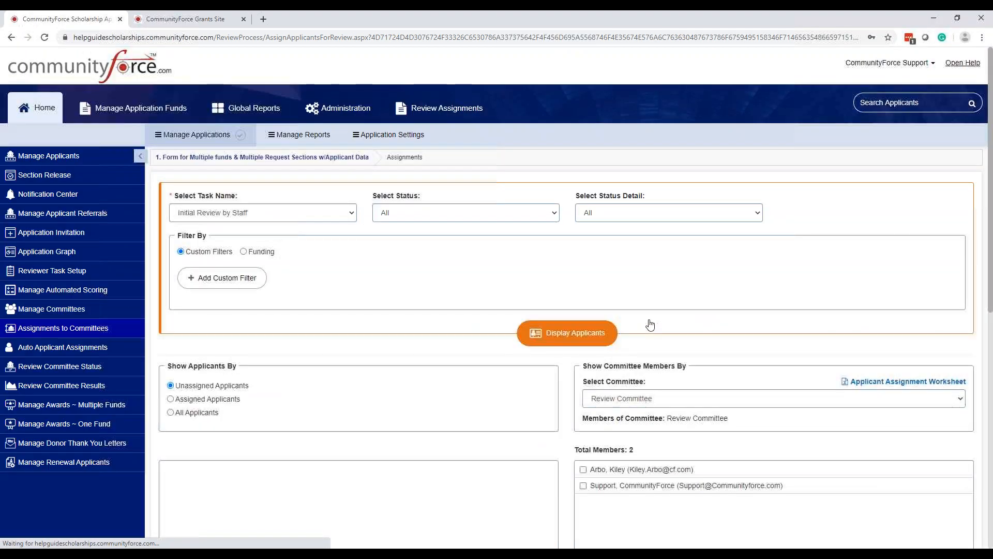
pyautogui.scroll(-8, 650, 324)
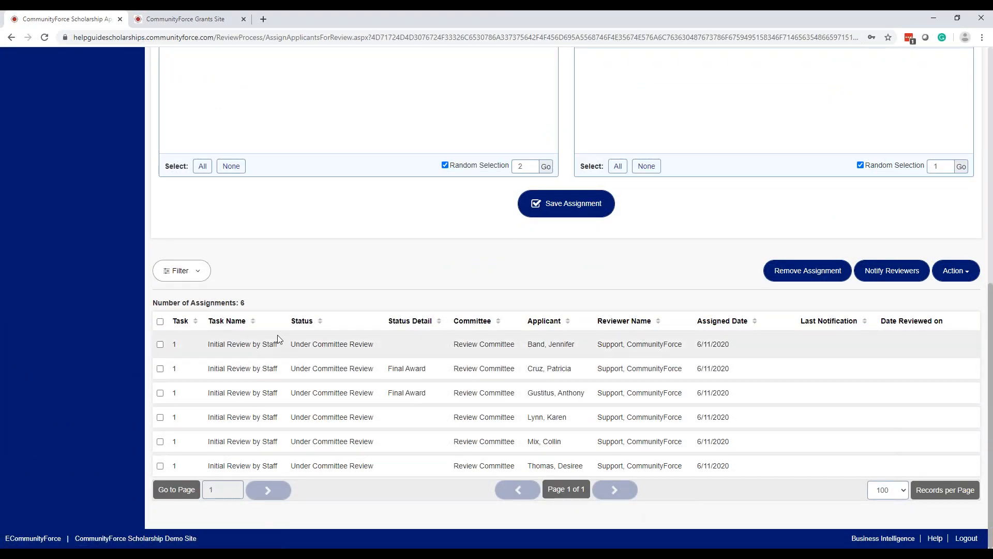
pyautogui.click(160, 369)
pyautogui.click(160, 393)
pyautogui.click(160, 370)
pyautogui.click(161, 393)
pyautogui.click(894, 272)
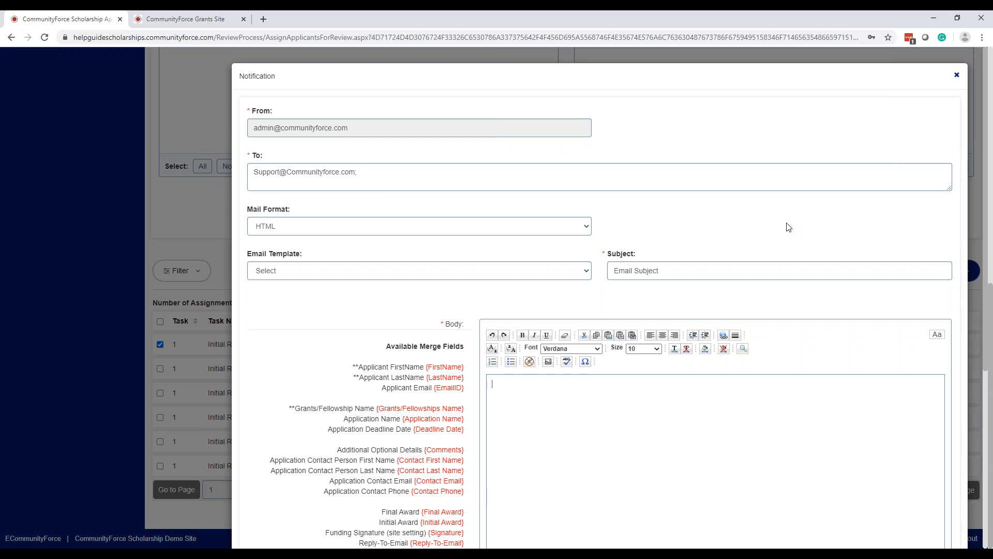
# Apply the "Committee: Applications are ready for review" email template to the reviewer notification
pyautogui.scroll(-1, 788, 226)
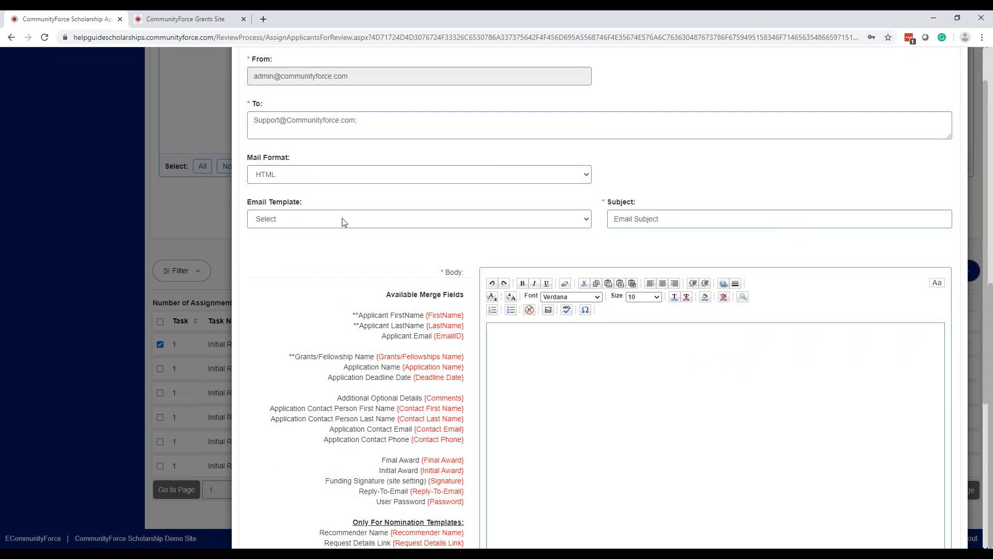
pyautogui.click(519, 357)
pyautogui.scroll(-1, 549, 356)
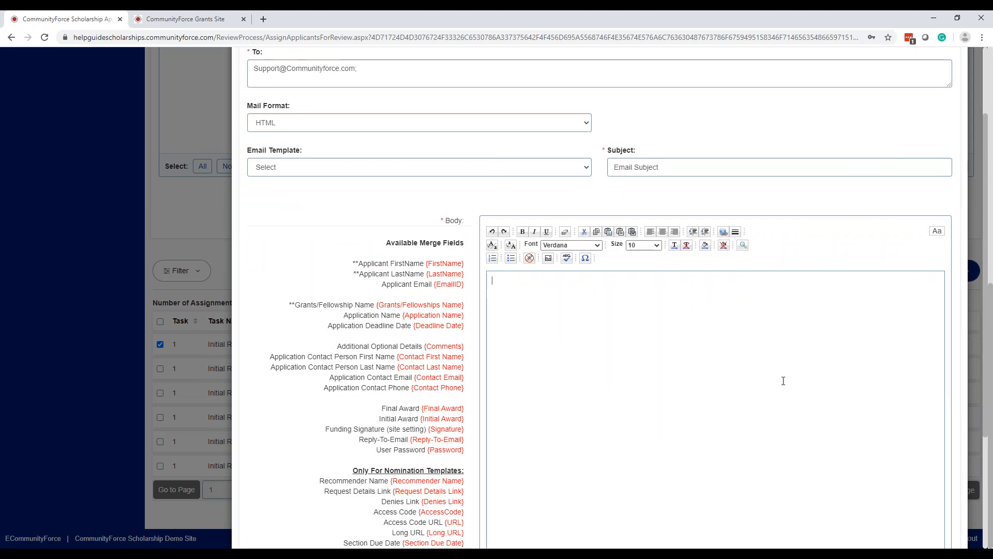
pyautogui.scroll(1, 784, 381)
pyautogui.scroll(-1, 783, 381)
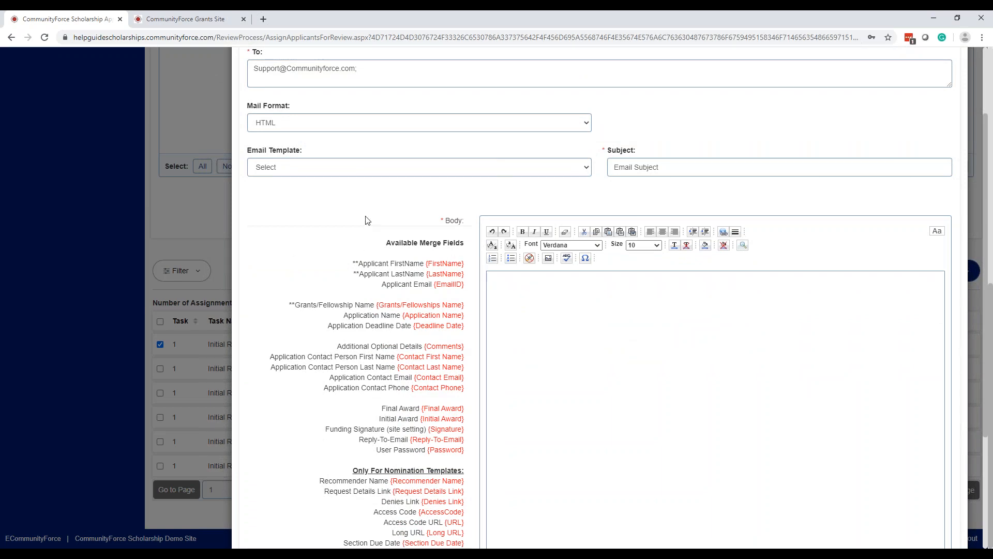
pyautogui.scroll(-4, 385, 263)
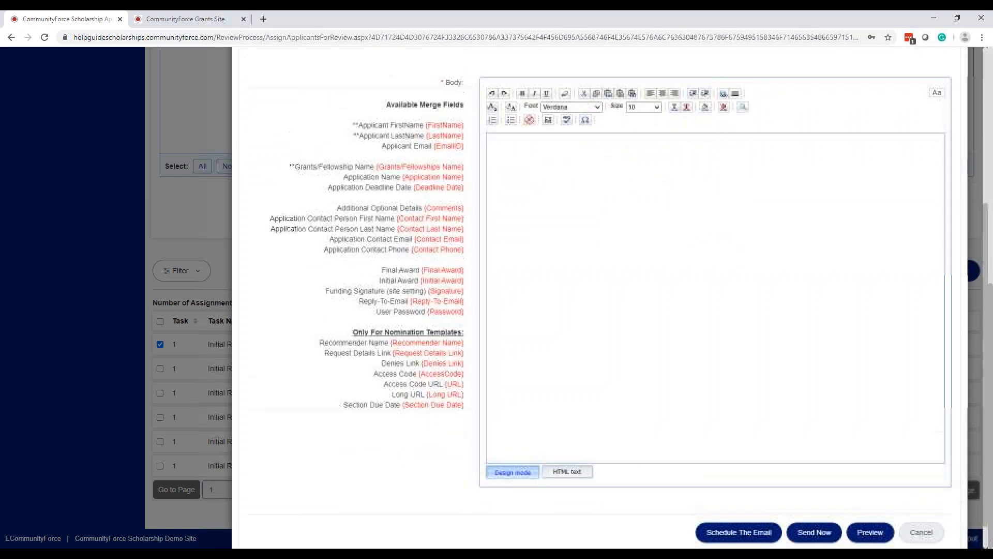
pyautogui.scroll(3, 644, 459)
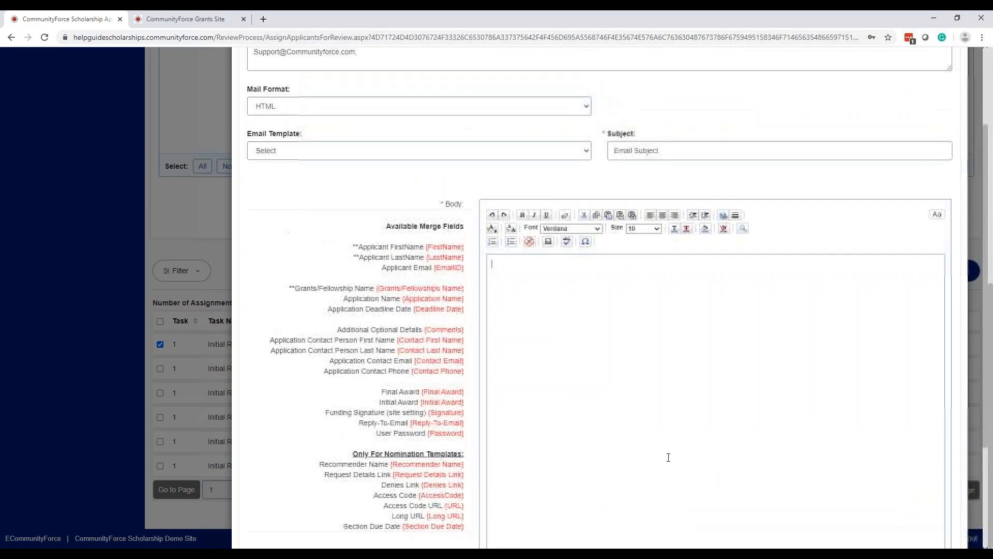
pyautogui.click(588, 153)
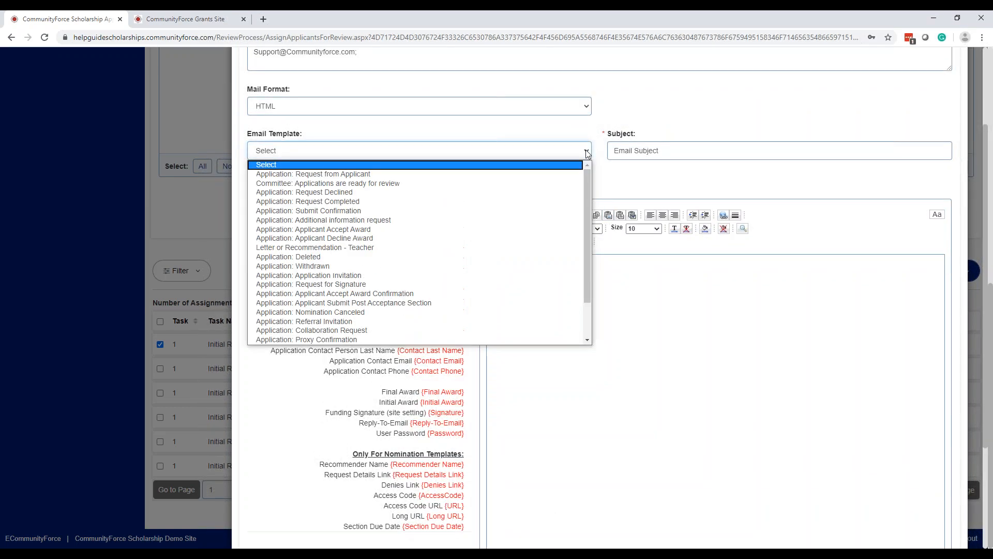
pyautogui.click(321, 184)
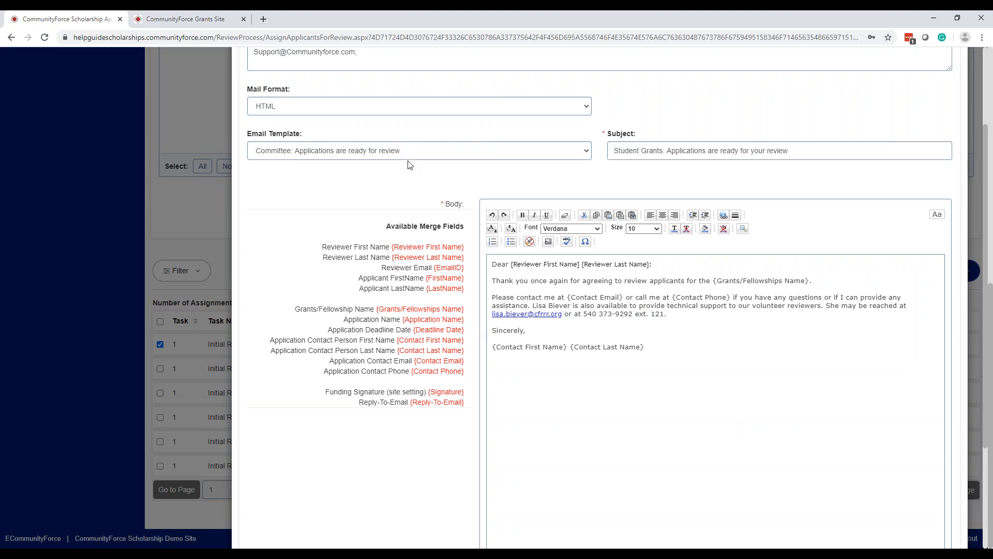
# Examine the chosen email template and compare the available reviewer name merge fields with the greeting in the message body
pyautogui.press('ctrl')
pyautogui.click(424, 155)
pyautogui.click(347, 151)
pyautogui.moveTo(321, 251); pyautogui.dragTo(472, 263)
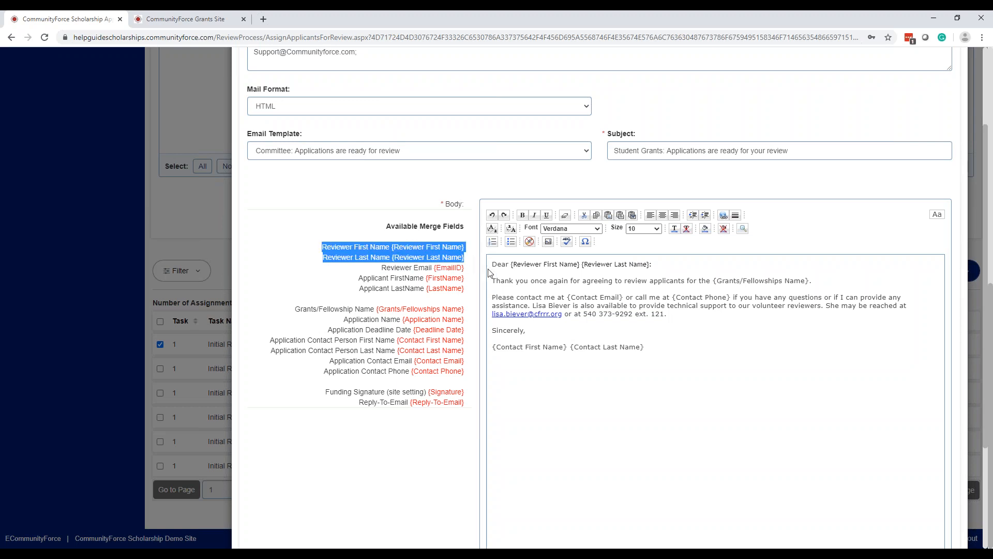
pyautogui.click(693, 370)
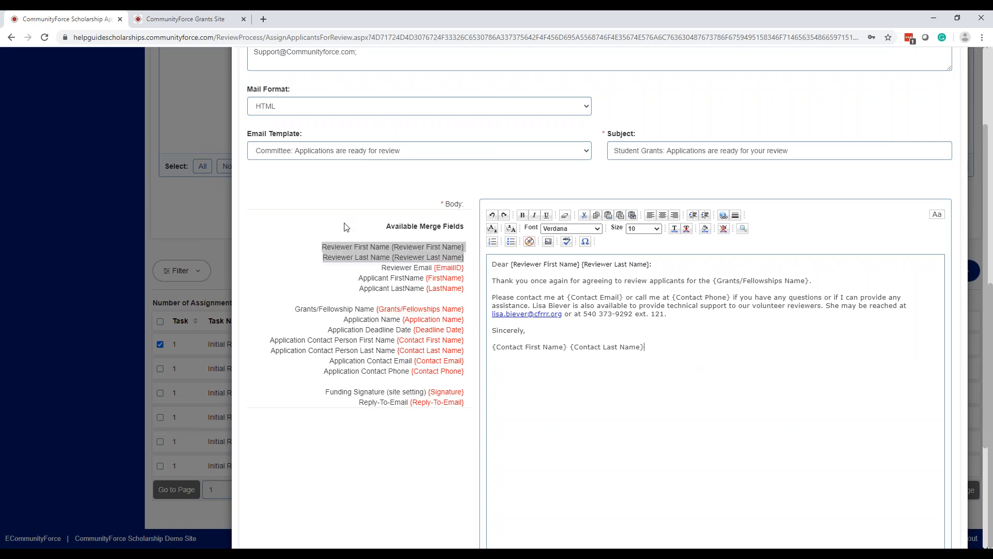
pyautogui.click(438, 247)
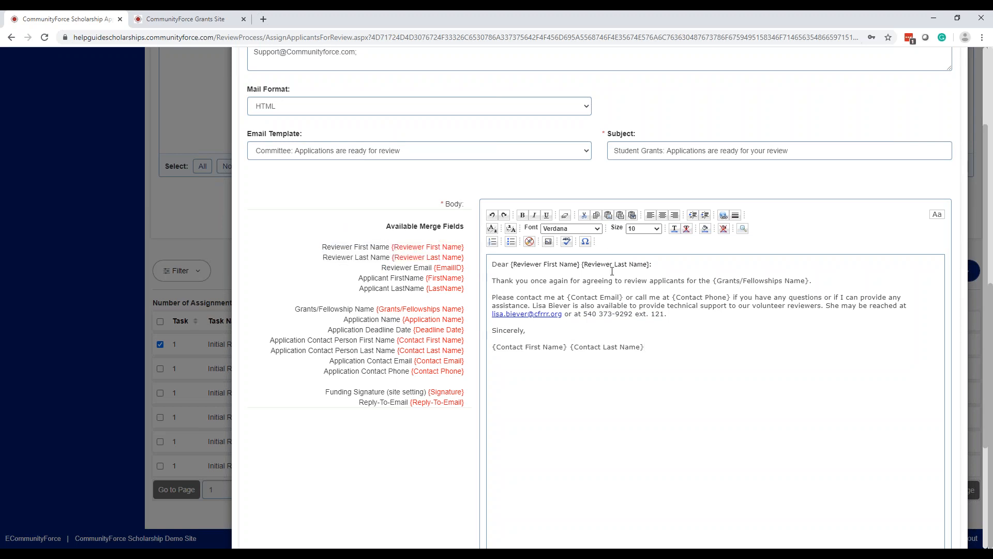
pyautogui.click(341, 154)
pyautogui.click(427, 158)
pyautogui.click(428, 157)
pyautogui.click(427, 158)
pyautogui.click(426, 158)
pyautogui.click(181, 352)
pyautogui.moveTo(667, 314); pyautogui.dragTo(476, 259)
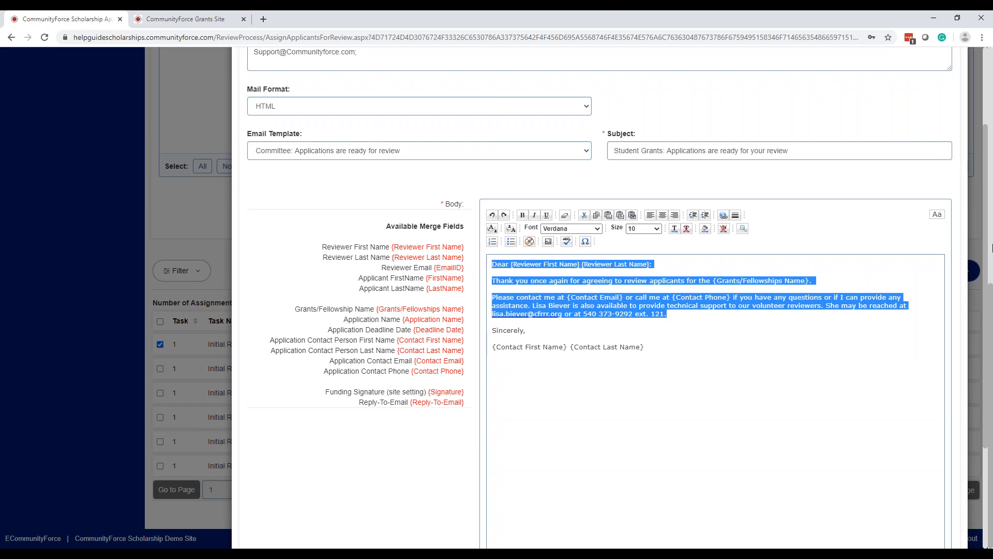
pyautogui.press('Delete')
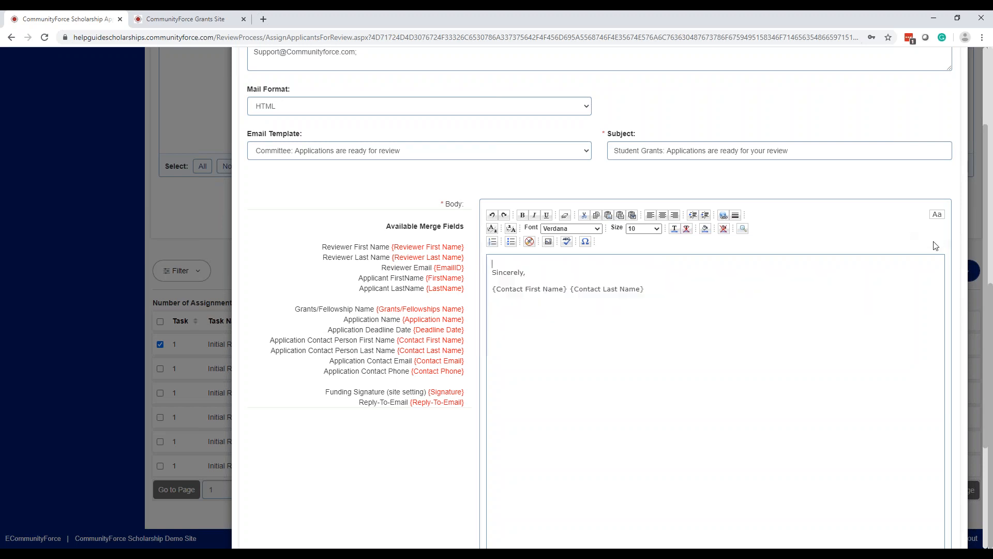
pyautogui.click(492, 214)
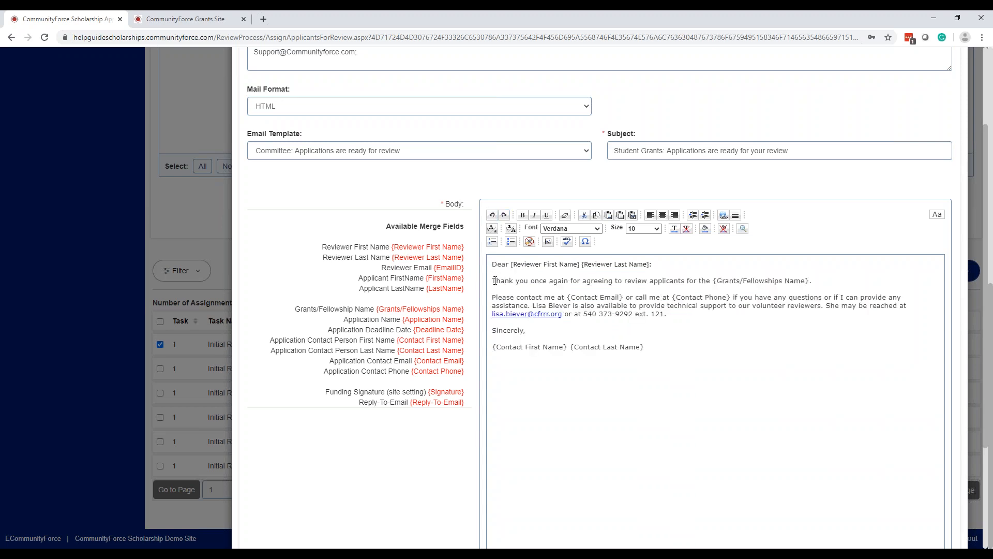
# Replace the body's contact paragraph and closing with "Hey how you doing. Are your reviews going ok. I noticed you haven't reviewed 2 of your applicants."
pyautogui.moveTo(492, 297); pyautogui.dragTo(722, 333)
pyautogui.press('Delete')
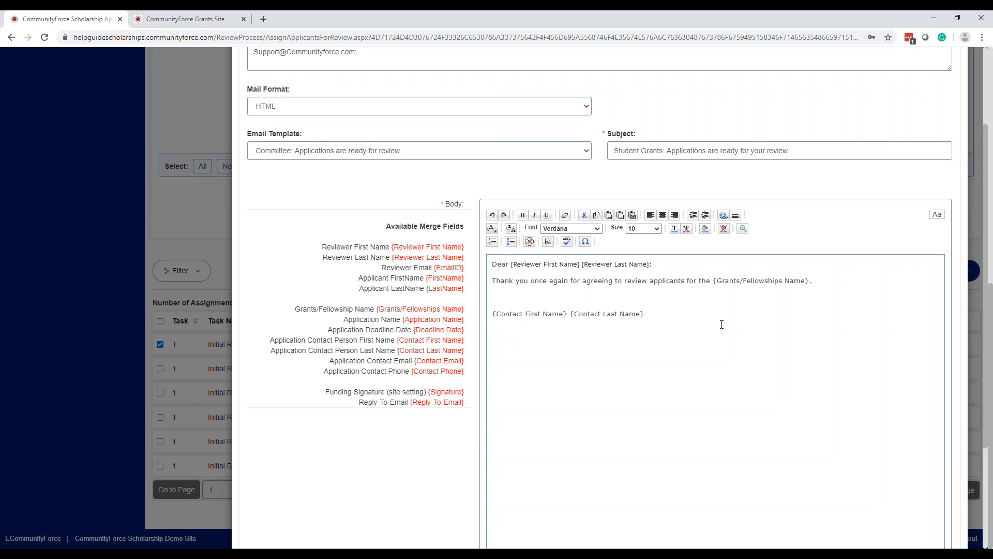
pyautogui.write('Hey how you doing.  Are your reviews go')
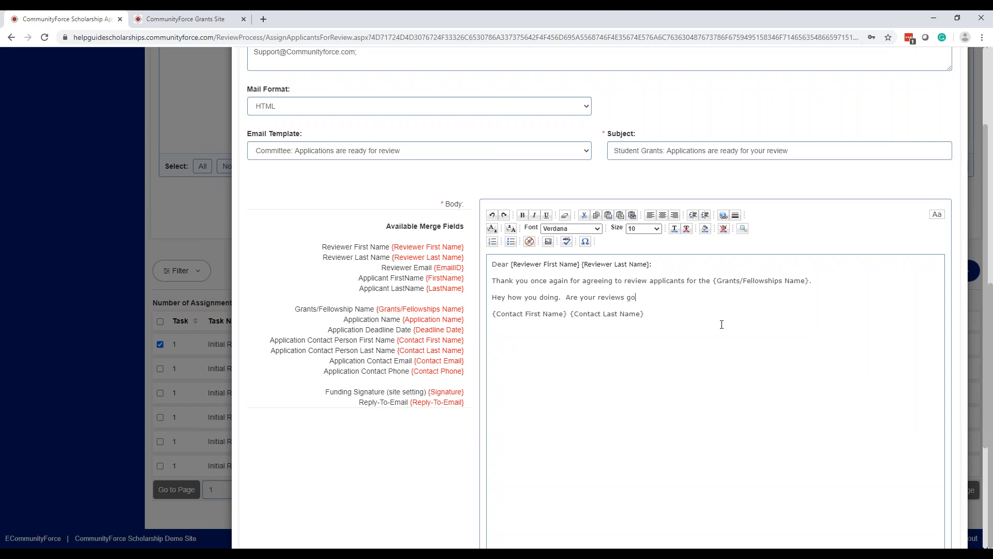
pyautogui.write("ing ok.  I noticed you haven't reviewed 2 o")
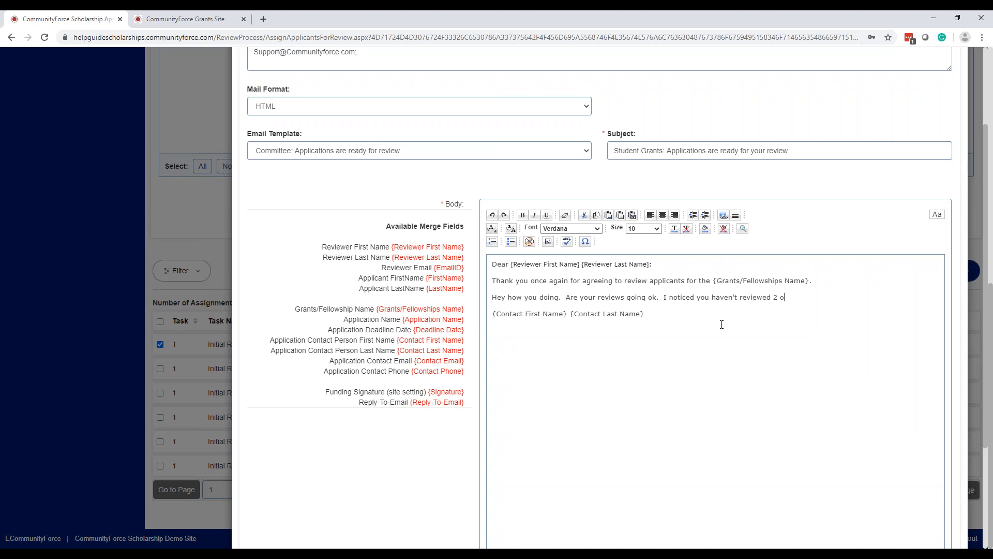
pyautogui.write('f your applicants.')
# Check the notification's template choice, edited message and sending options, and cancel the notification without sending it
pyautogui.scroll(-3, 765, 349)
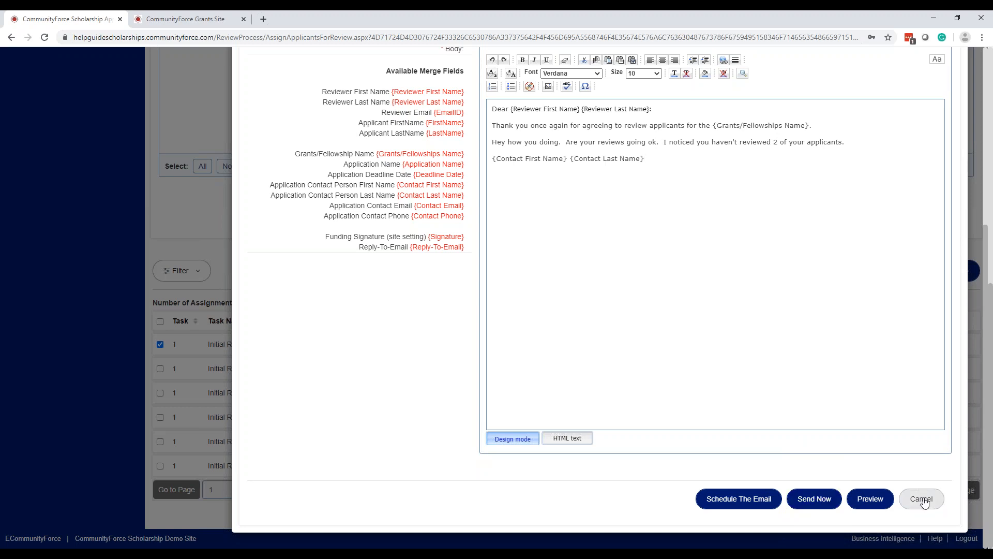
pyautogui.scroll(5, 924, 502)
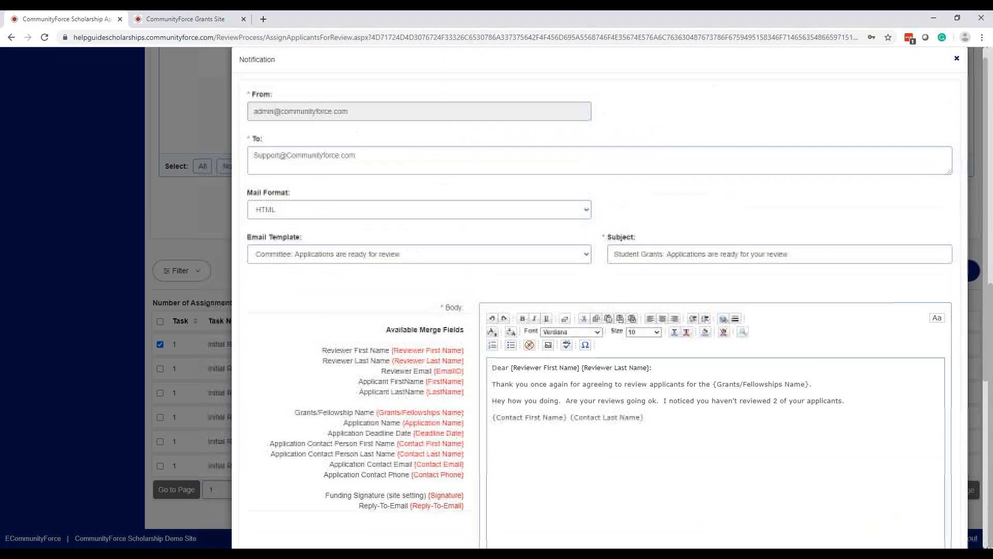
pyautogui.click(352, 263)
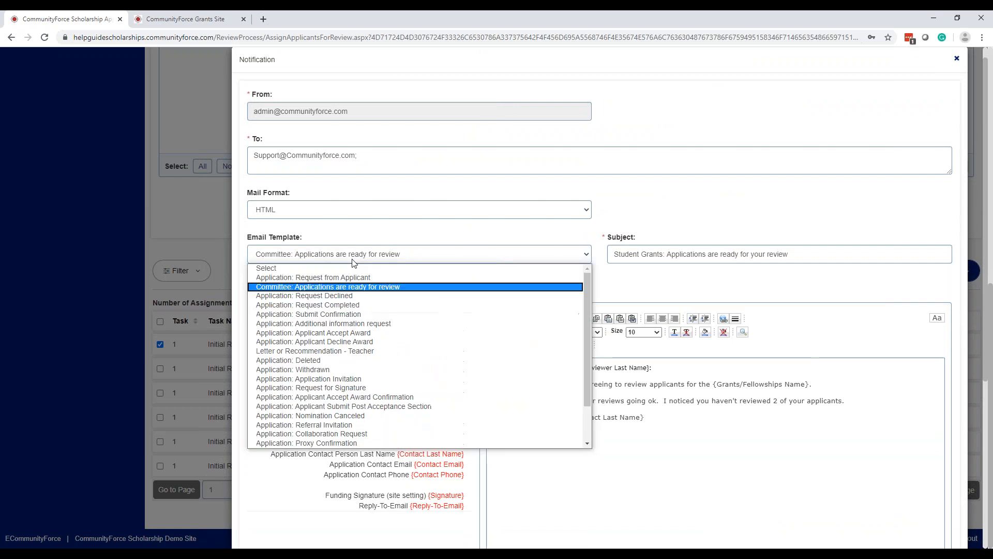
pyautogui.click(355, 288)
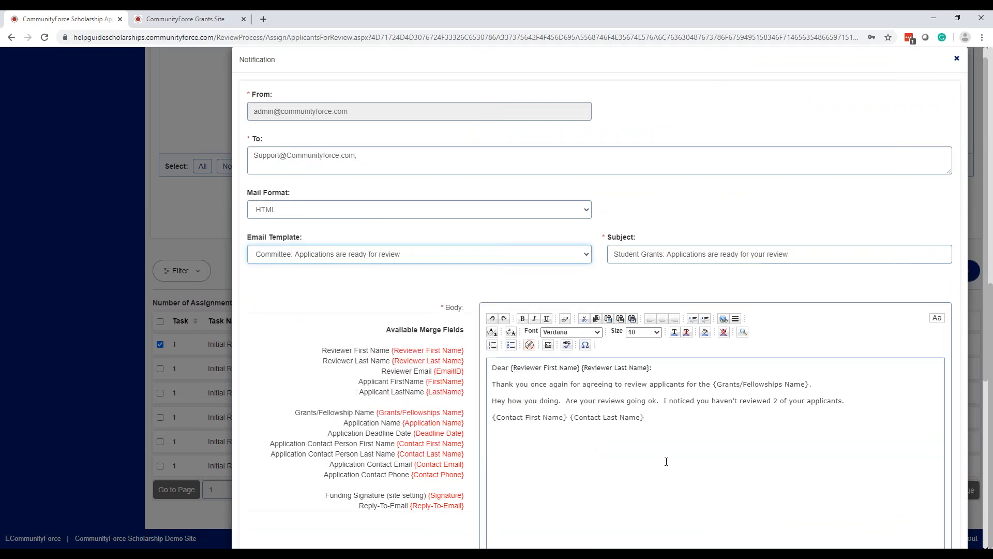
pyautogui.moveTo(904, 402); pyautogui.dragTo(515, 376)
pyautogui.scroll(-2, 828, 456)
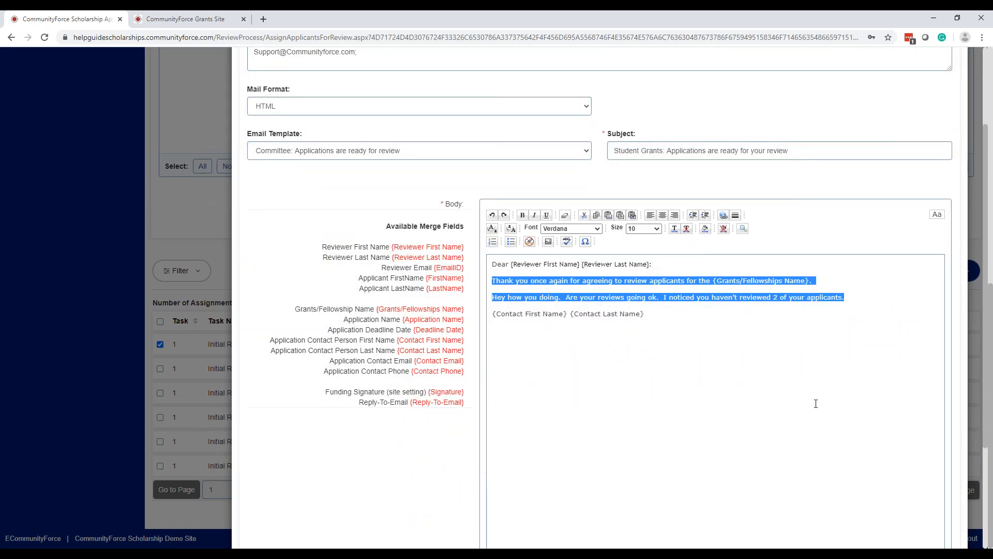
pyautogui.scroll(-3, 816, 404)
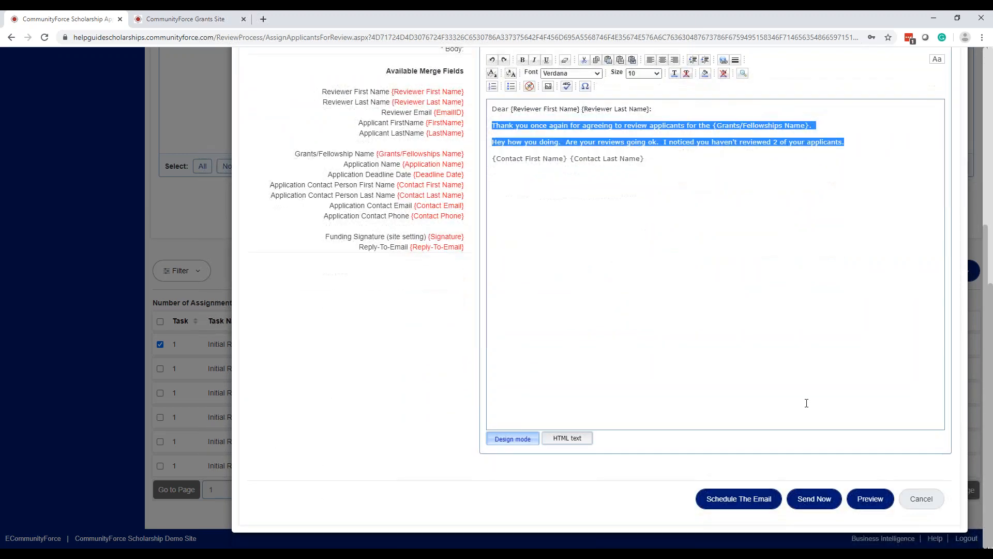
pyautogui.click(921, 499)
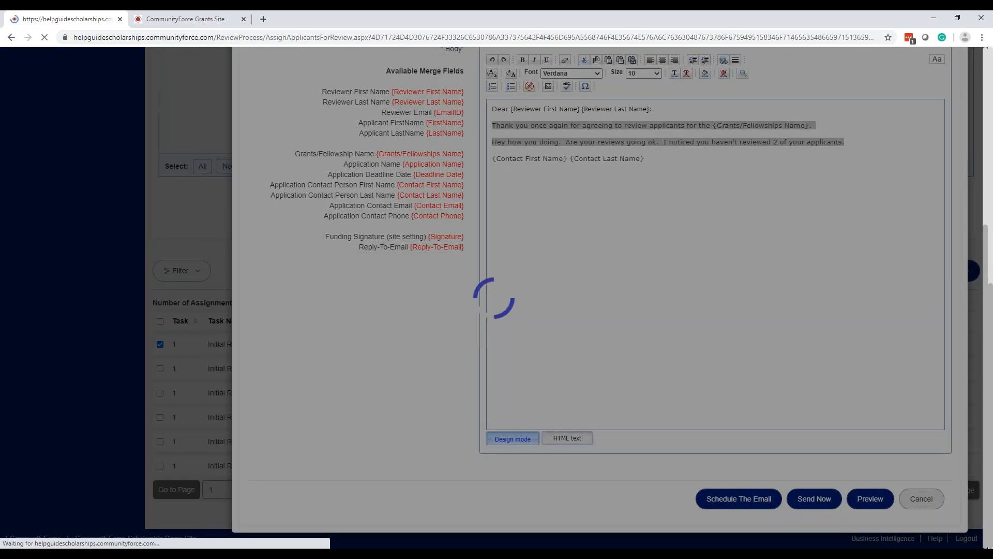
# Look over the unfiltered assignment list with its reviewer names and the Notify Reviewers option
pyautogui.scroll(-6, 869, 445)
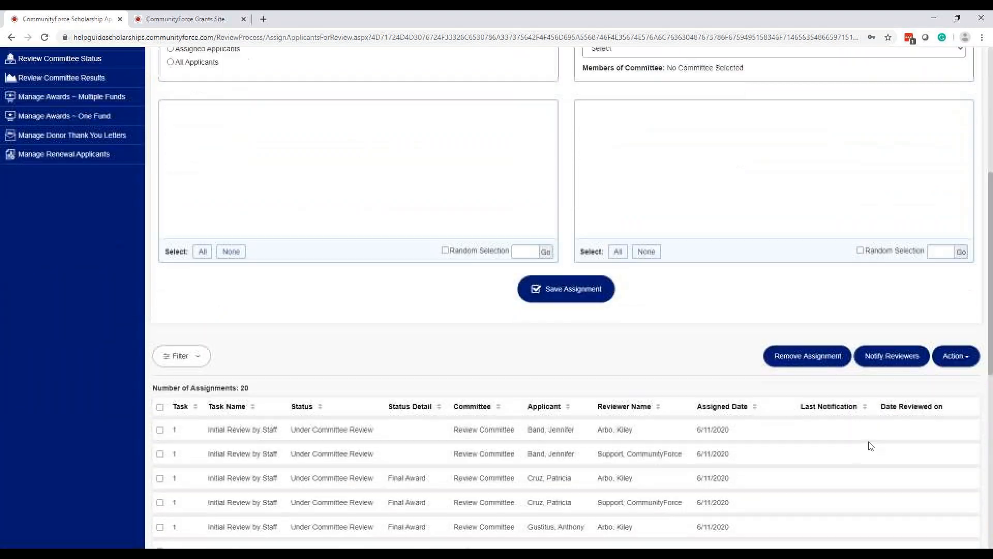
pyautogui.click(892, 355)
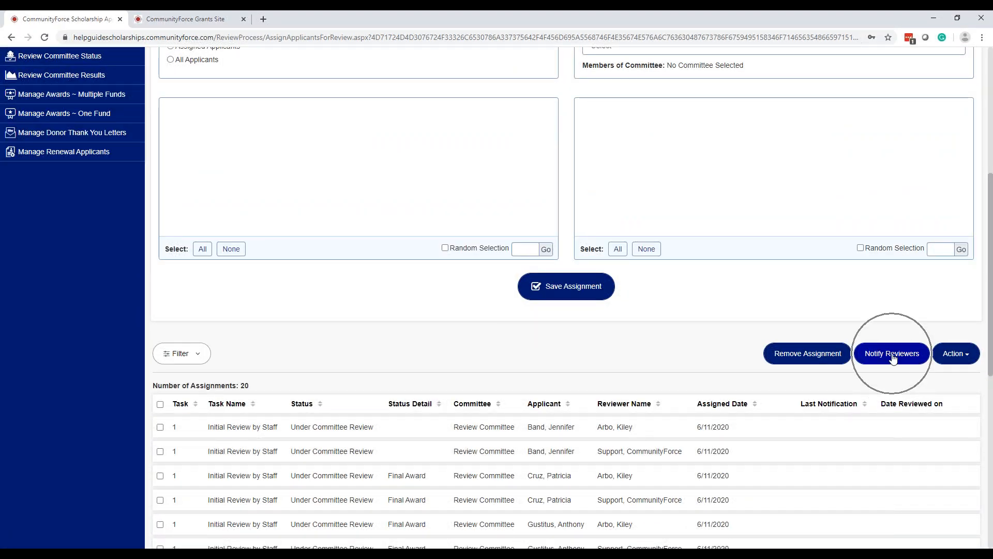
pyautogui.scroll(-4, 892, 357)
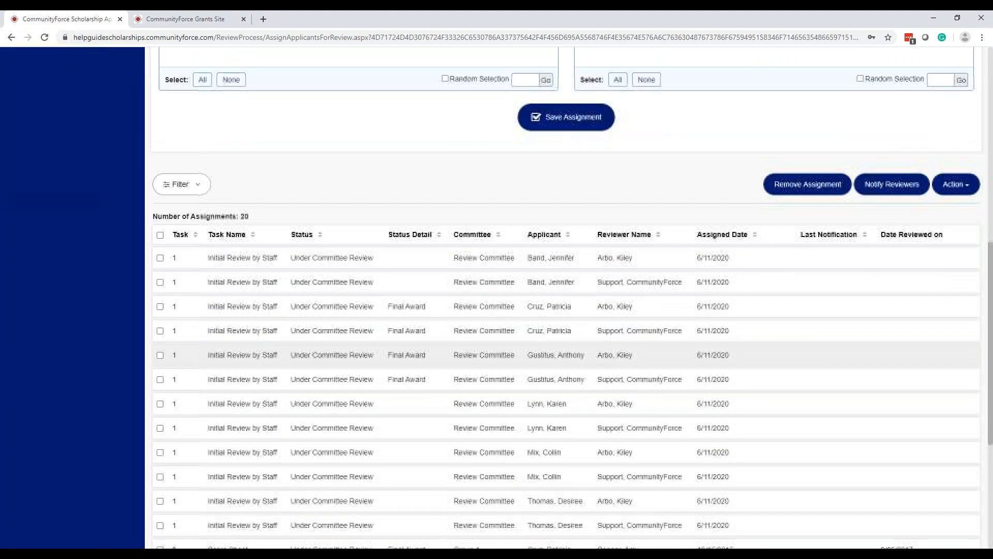
# Filter the assignment list to the Review Committee and its first listed reviewer, and display the matching assignments
pyautogui.click(801, 148)
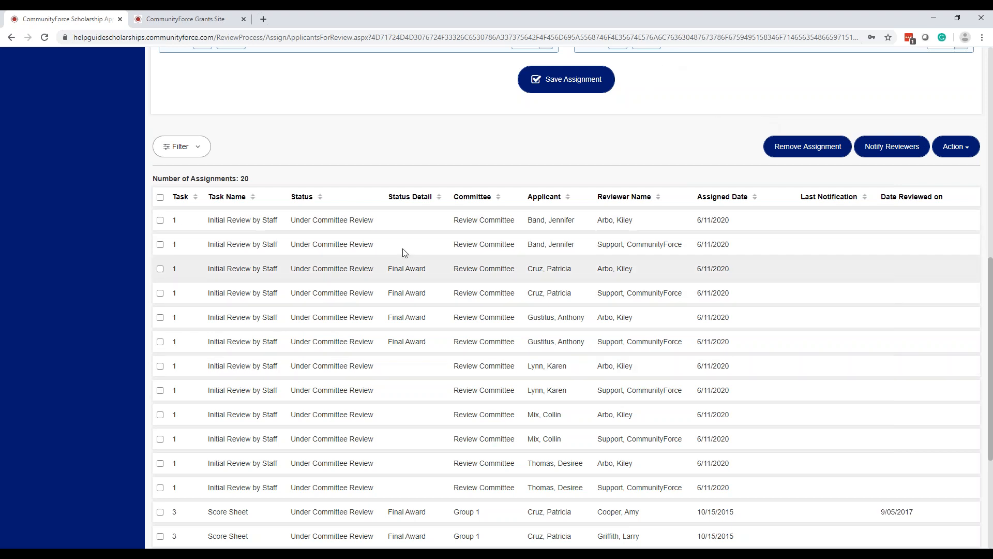
pyautogui.scroll(-1, 412, 151)
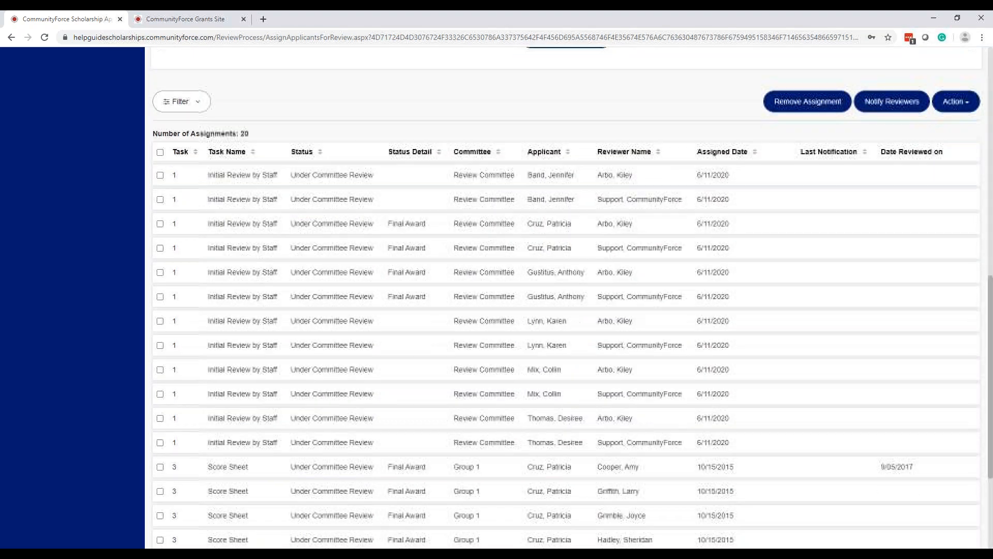
pyautogui.scroll(3, 406, 175)
pyautogui.scroll(-1, 661, 214)
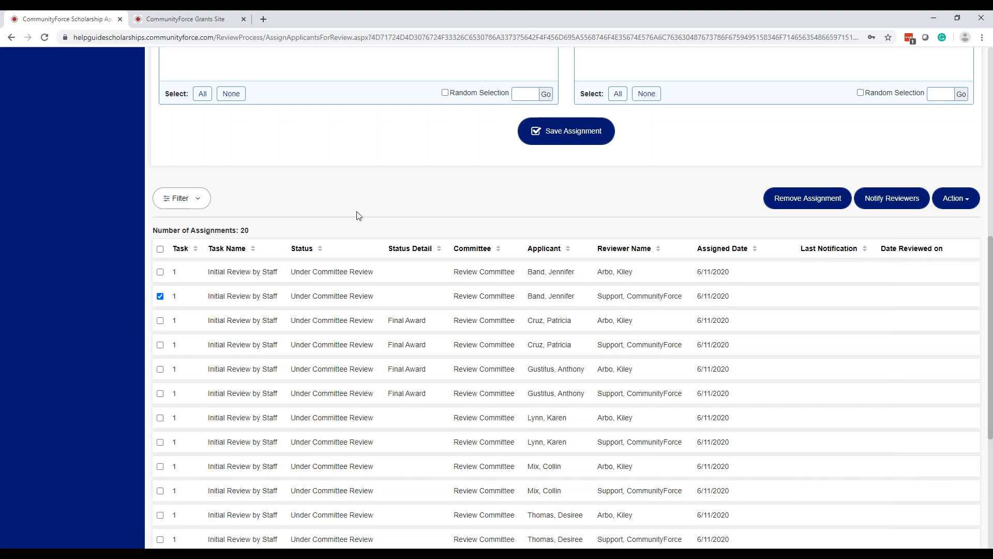
pyautogui.click(180, 198)
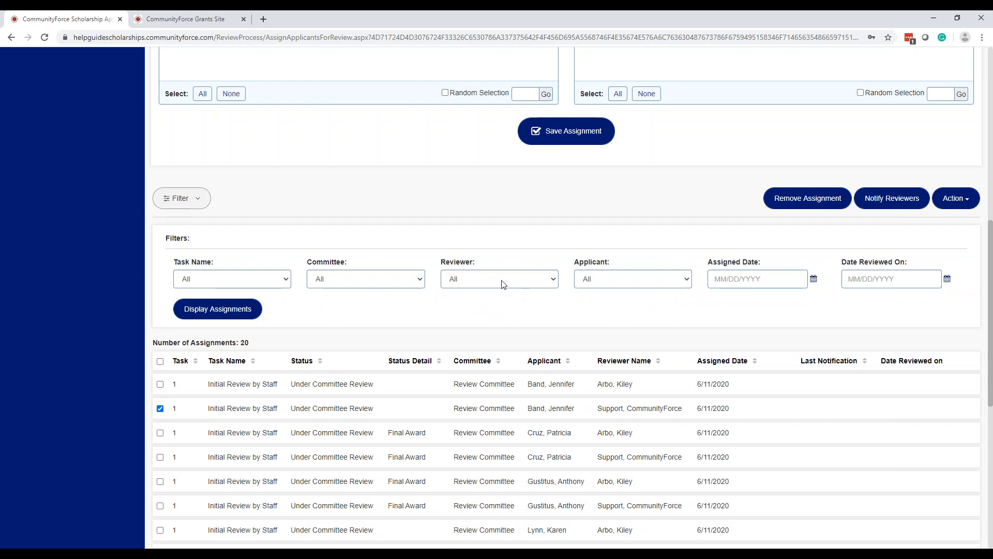
pyautogui.click(363, 285)
pyautogui.click(363, 312)
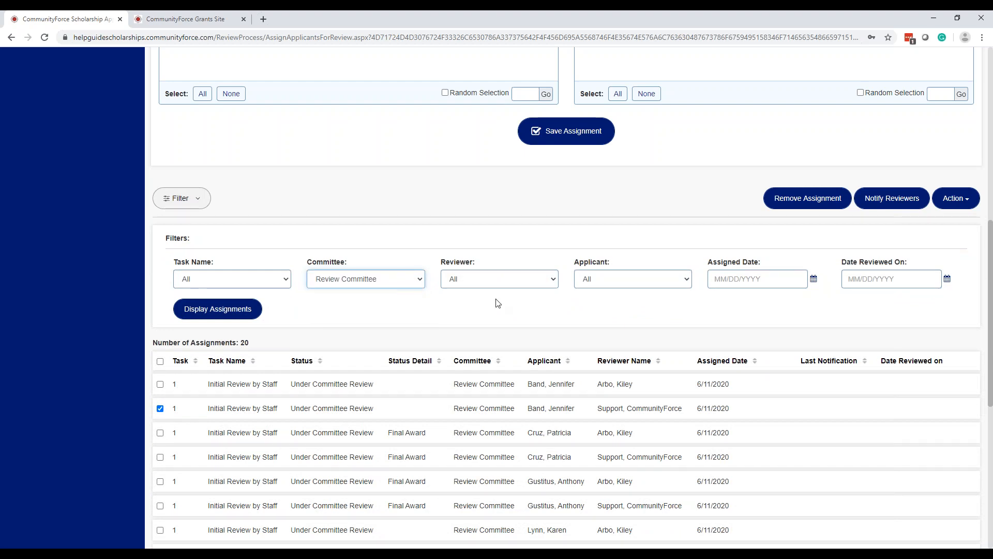
pyautogui.click(524, 286)
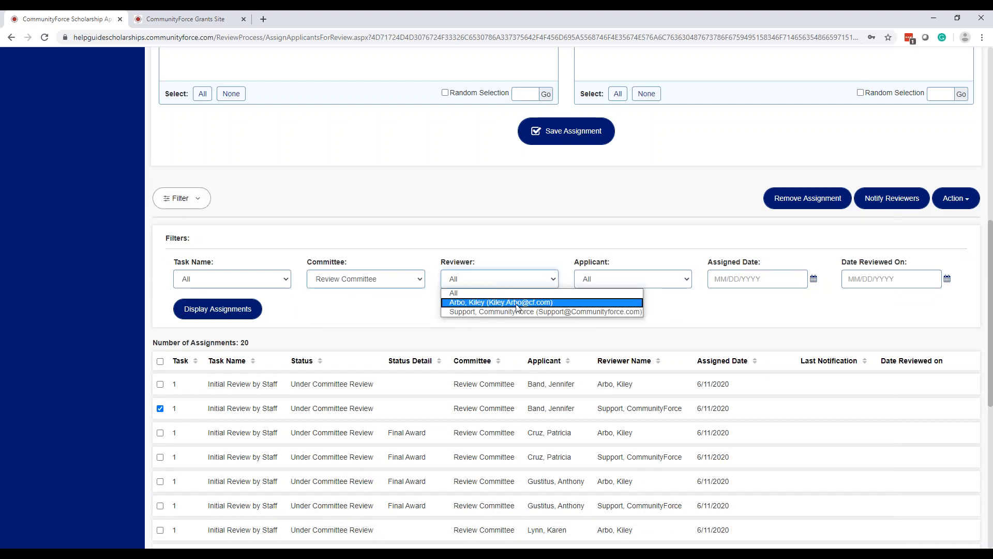
pyautogui.click(517, 307)
pyautogui.click(234, 309)
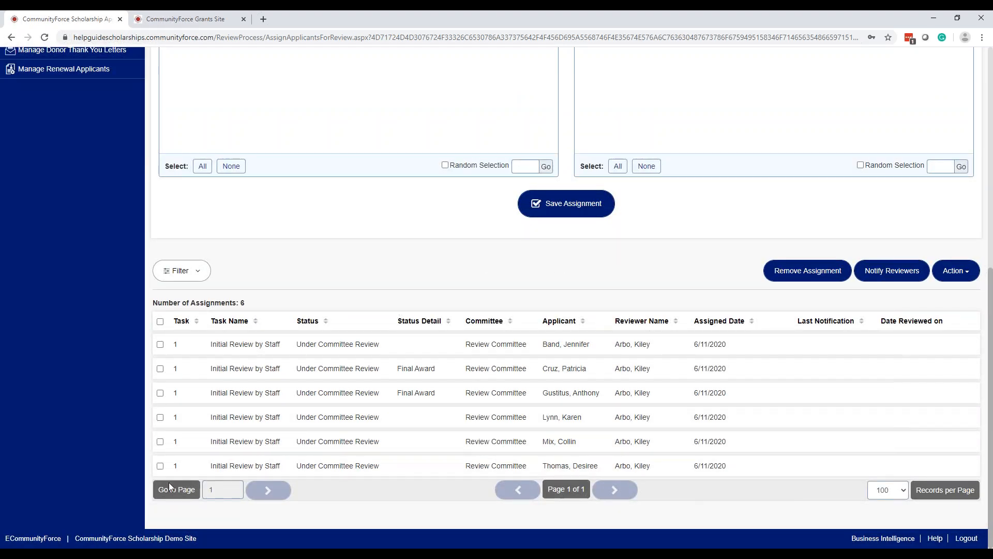
# Remove all of the filtered reviewer's assignments, confirm the removal, and check the remaining assignment list
pyautogui.click(160, 322)
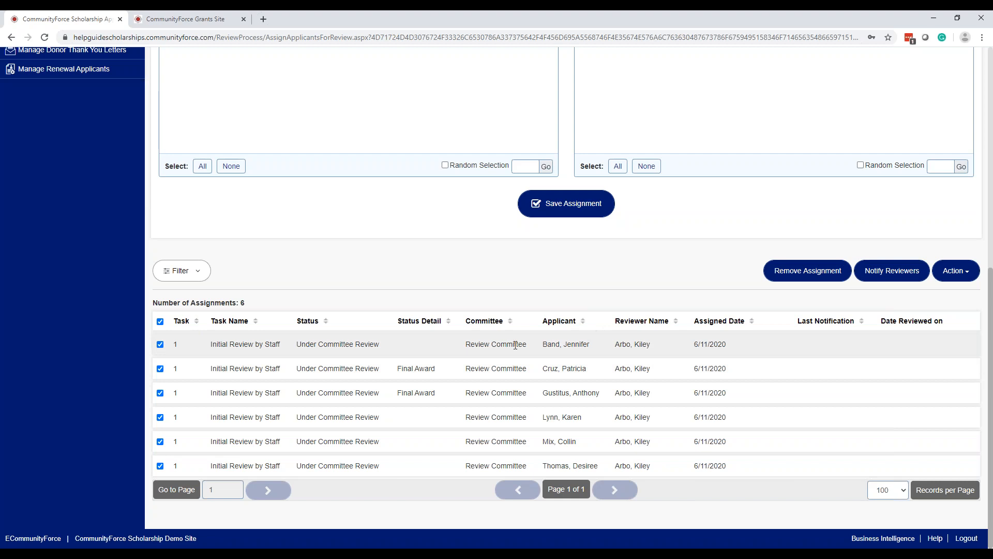
pyautogui.click(820, 271)
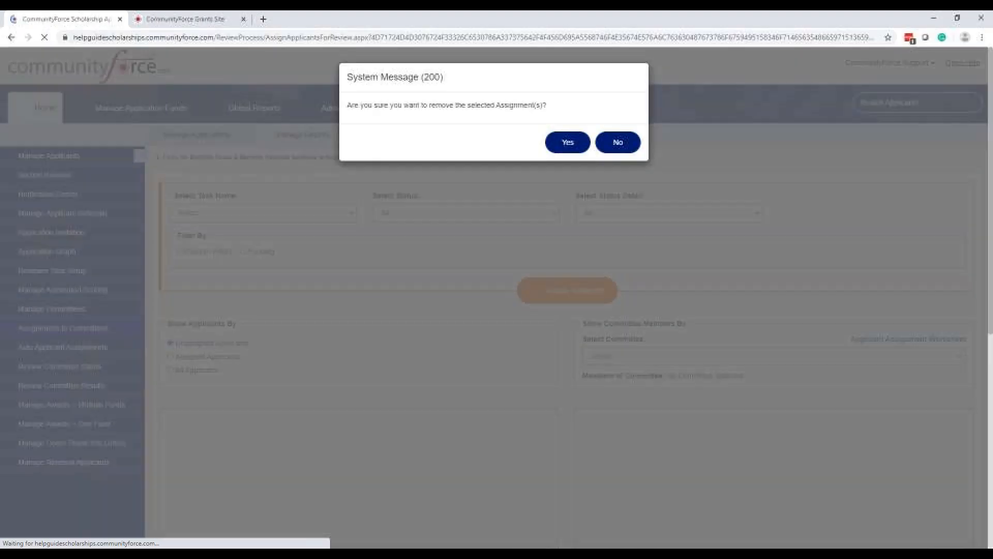
pyautogui.click(571, 146)
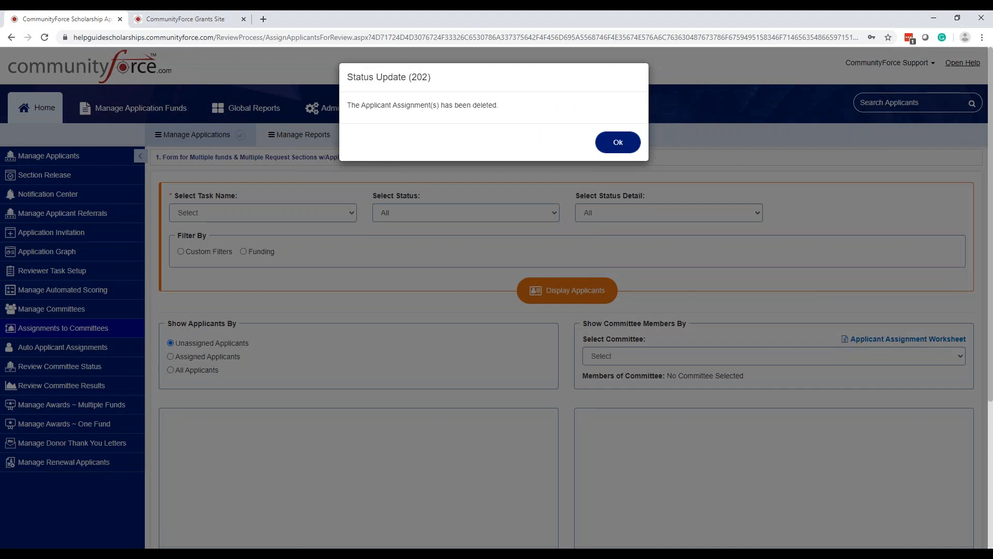
pyautogui.click(619, 145)
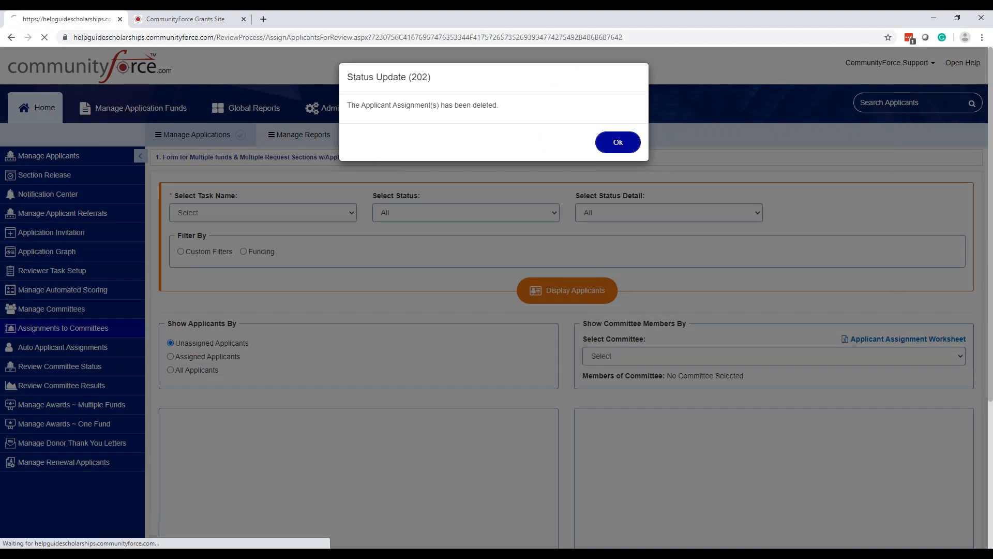
pyautogui.scroll(-3, 699, 328)
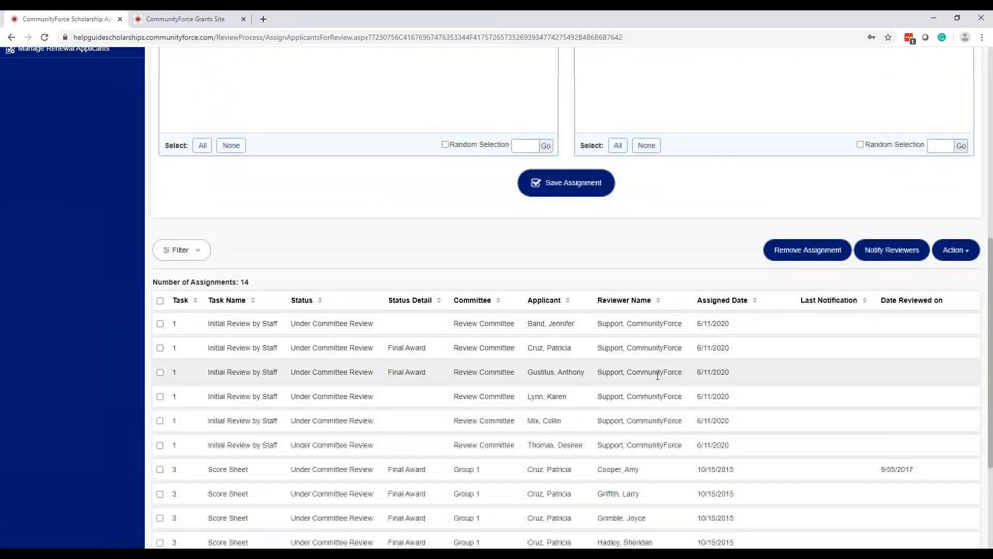
pyautogui.scroll(1, 678, 439)
pyautogui.scroll(2, 678, 437)
pyautogui.scroll(-2, 678, 438)
pyautogui.scroll(1, 678, 438)
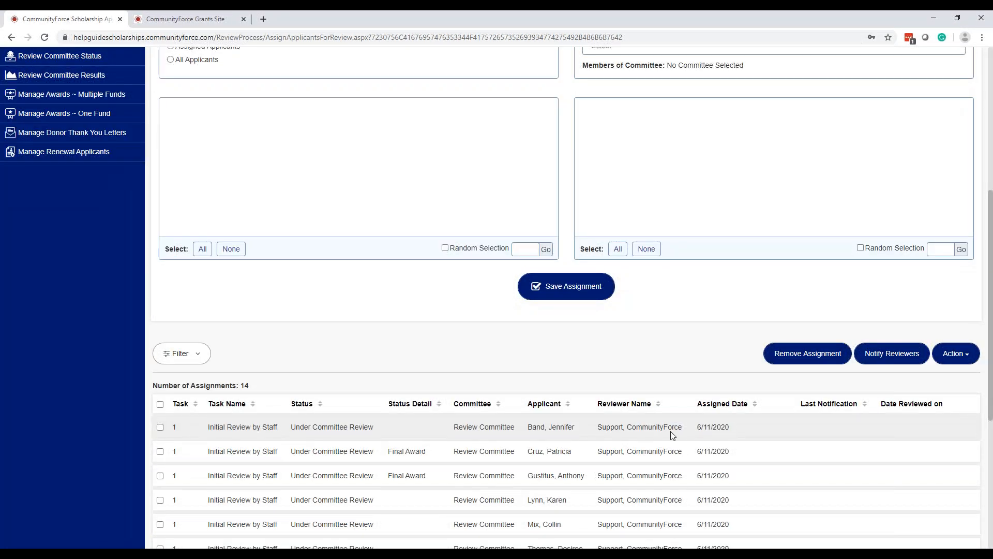
pyautogui.press('ctrl')
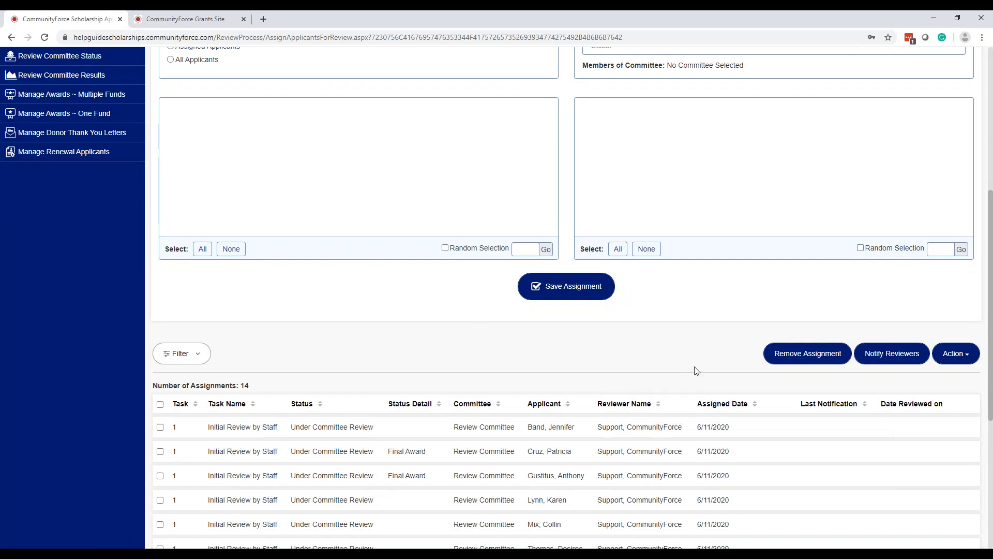
# Show all applicants for the Initial Review by Staff task and select every applicant except the third
pyautogui.scroll(2, 765, 215)
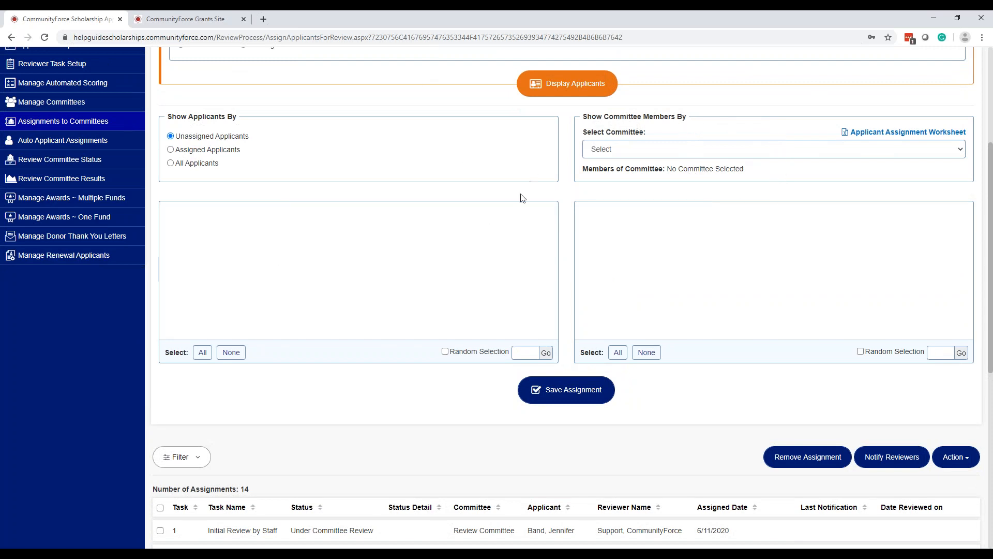
pyautogui.click(187, 165)
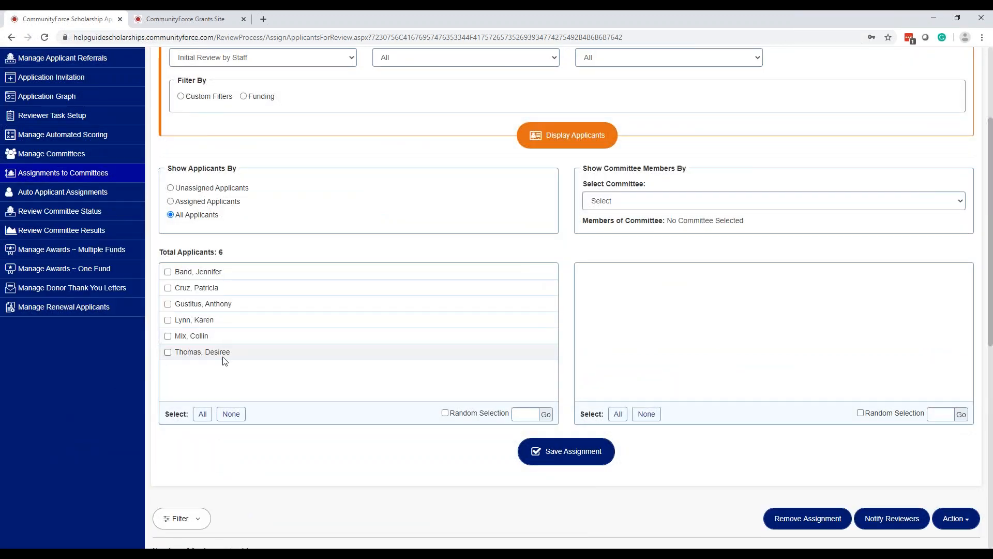
pyautogui.click(168, 352)
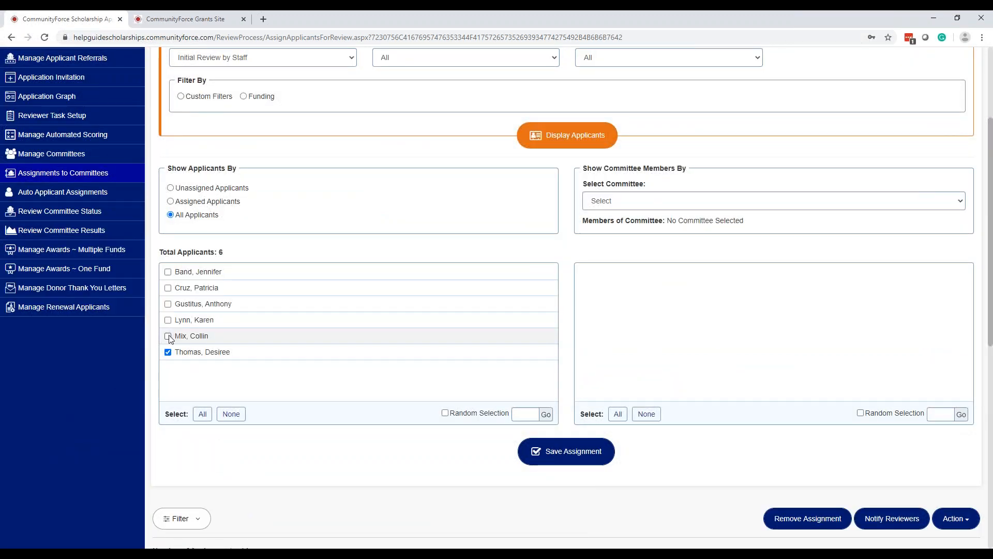
pyautogui.click(168, 336)
pyautogui.click(168, 320)
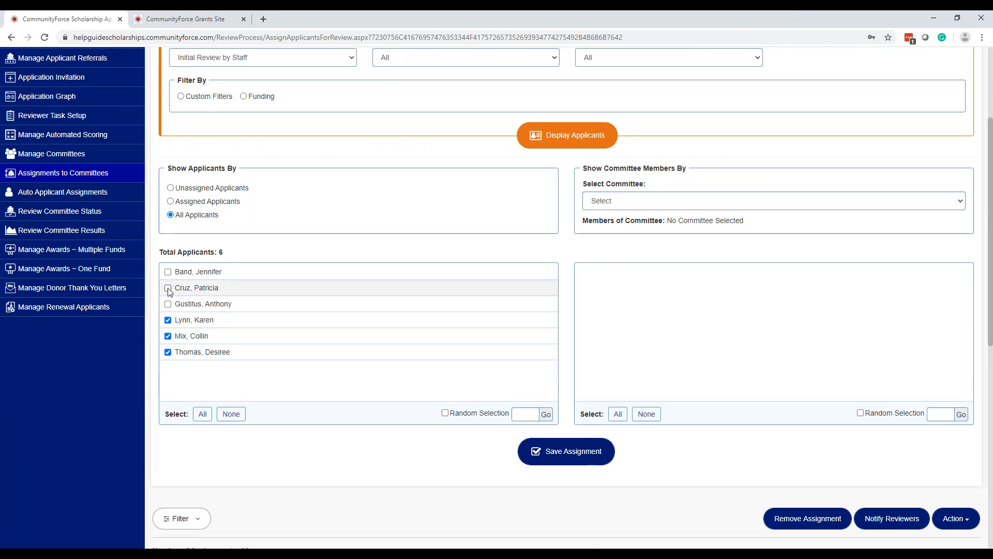
pyautogui.click(167, 271)
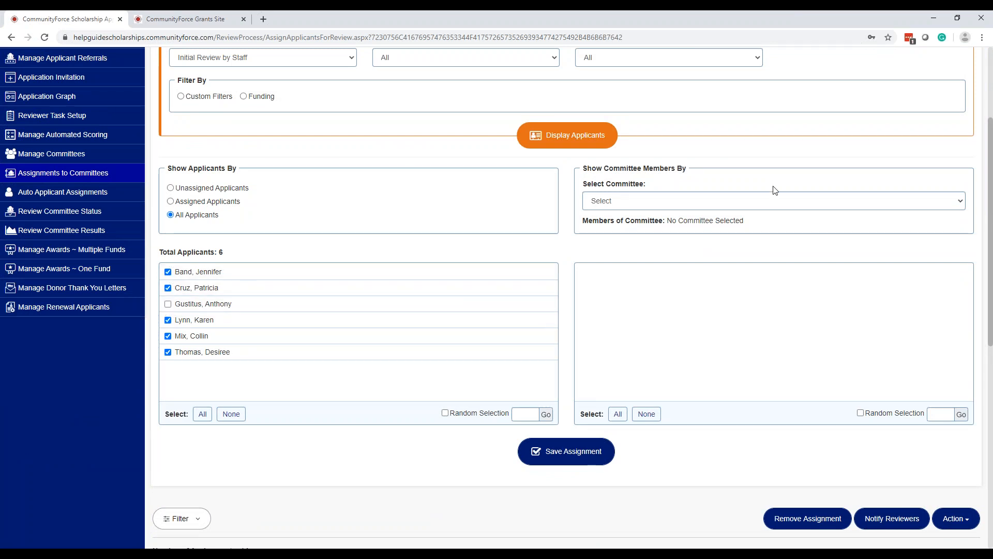
# Choose the Review Committee with its CommunityForce support member selected, and compare the selection with the existing assignments
pyautogui.click(760, 199)
pyautogui.click(701, 231)
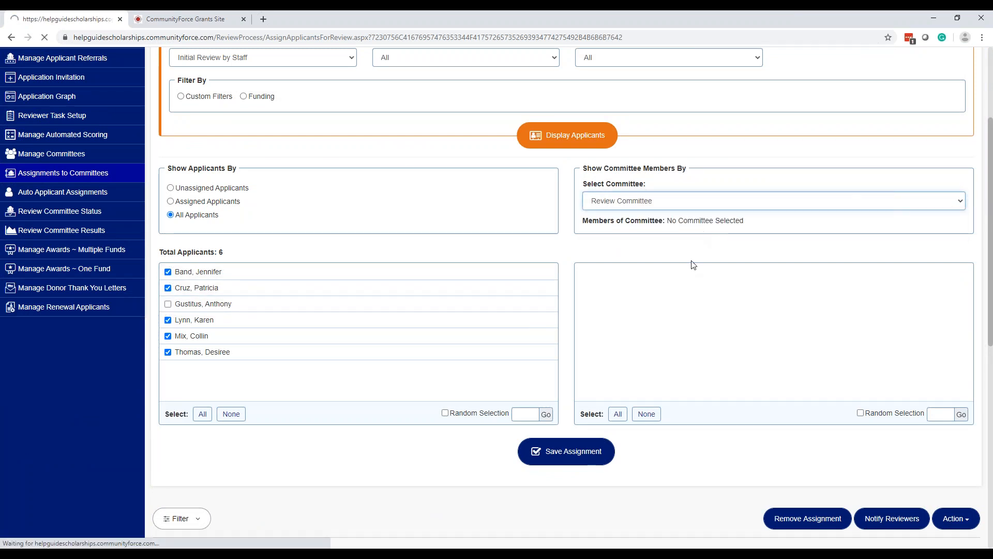
pyautogui.scroll(-2, 656, 433)
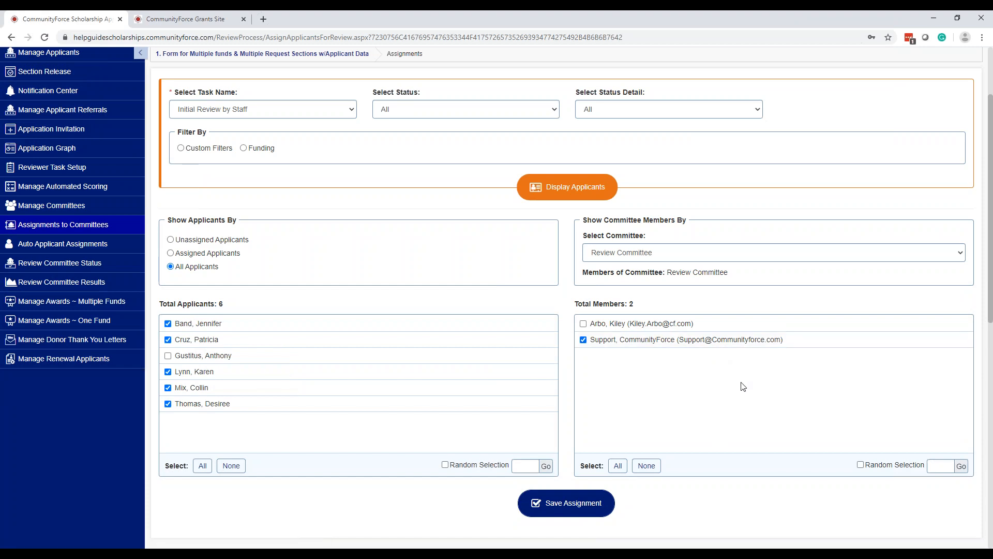
pyautogui.scroll(-8, 741, 383)
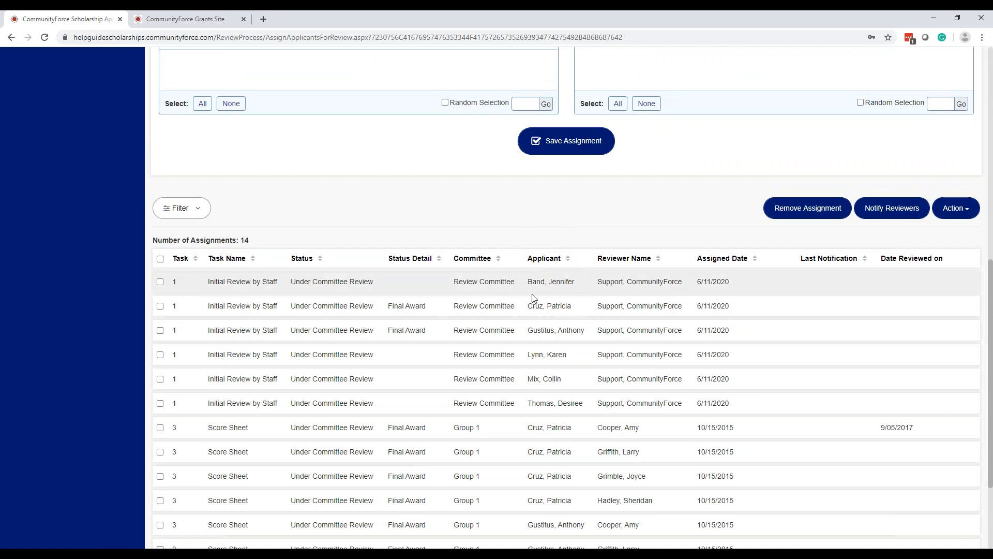
pyautogui.scroll(5, 752, 319)
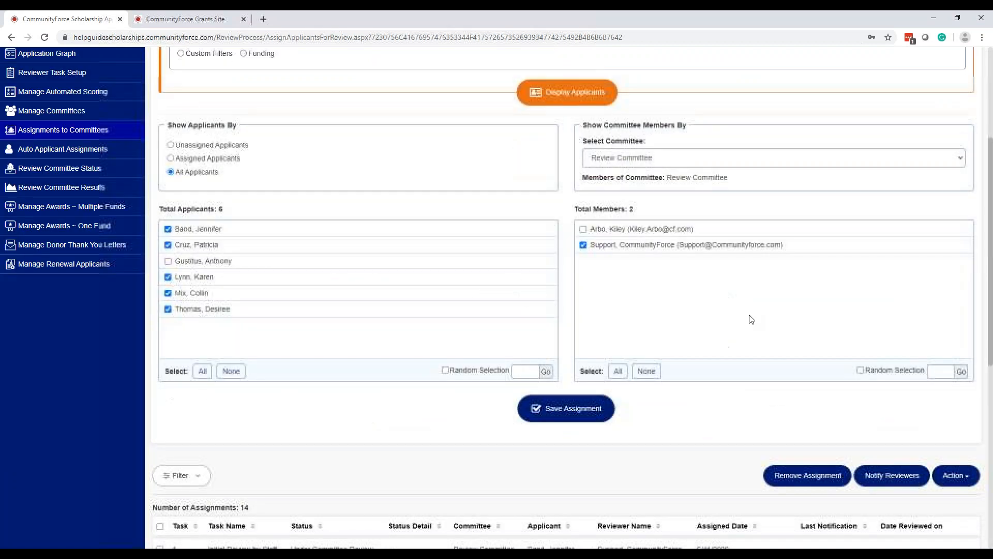
pyautogui.scroll(4, 751, 319)
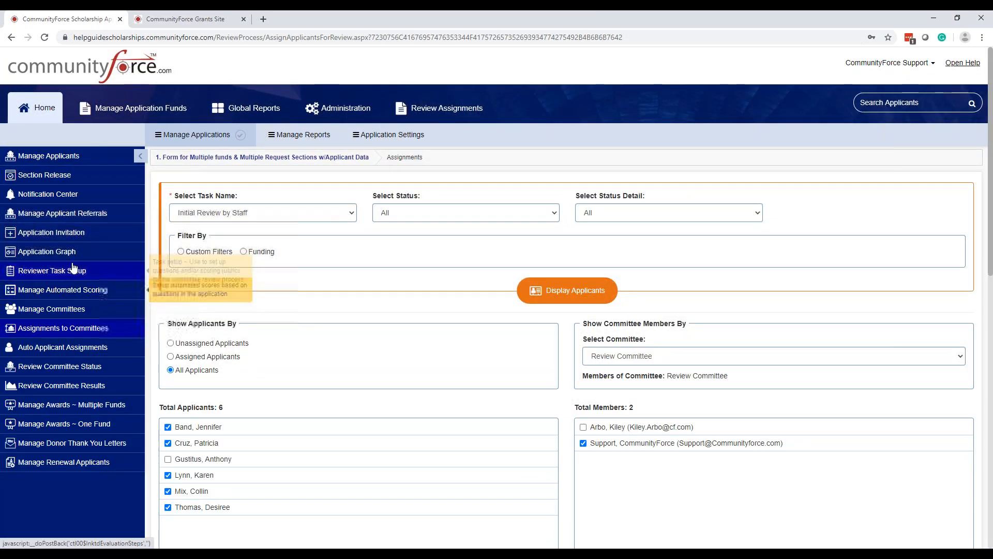
# Open the committee management list and examine the members and assigned applicants of each committee
pyautogui.click(52, 309)
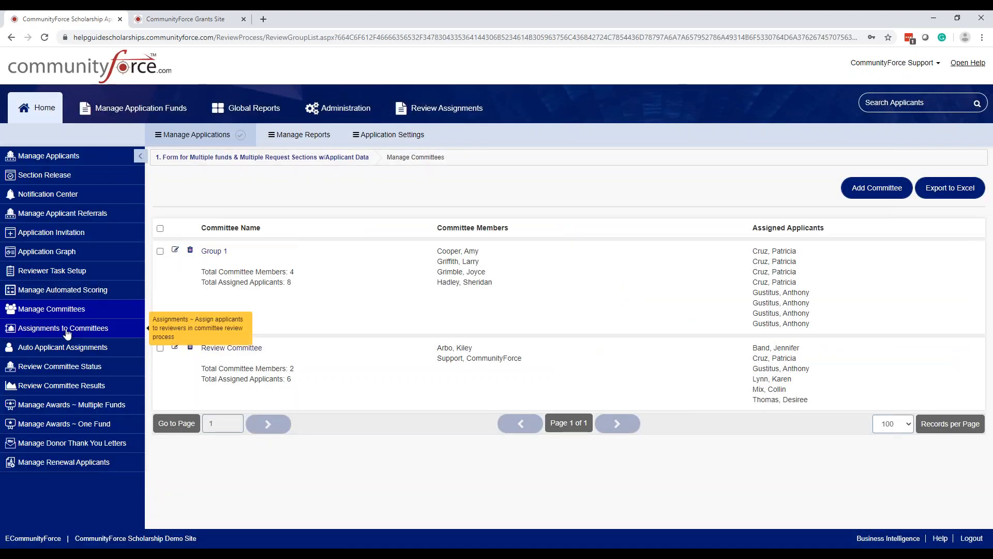
pyautogui.press('ctrl')
pyautogui.press('ctrl')
pyautogui.press('ctrl')
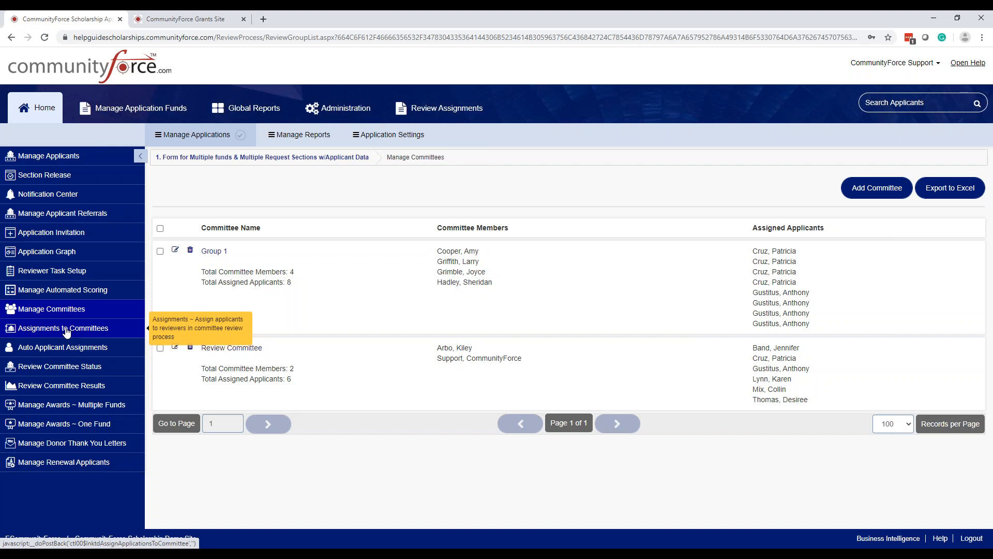
pyautogui.press('ctrl')
pyautogui.press('ctrl')
pyautogui.press('ctrl')
pyautogui.press('ctrl')
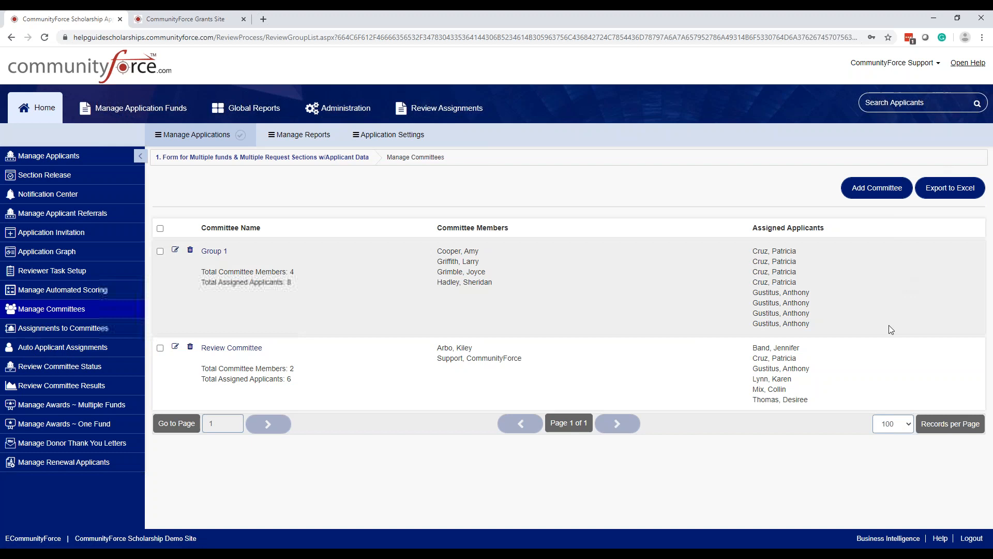
pyautogui.press('ctrl')
# Replace the Review Committee's first assigned member with the second person among the available reviewers, and return to the committee list
pyautogui.click(249, 348)
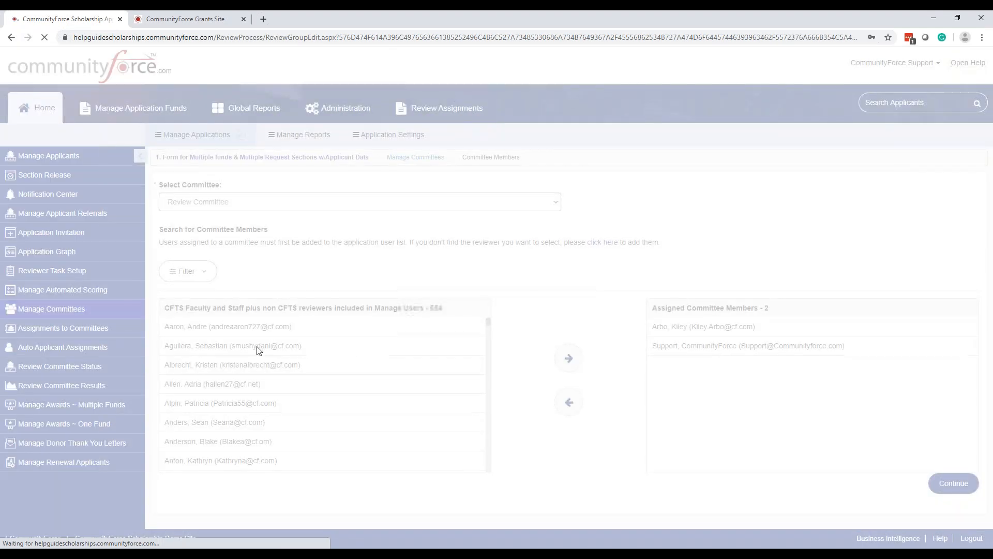
pyautogui.click(690, 328)
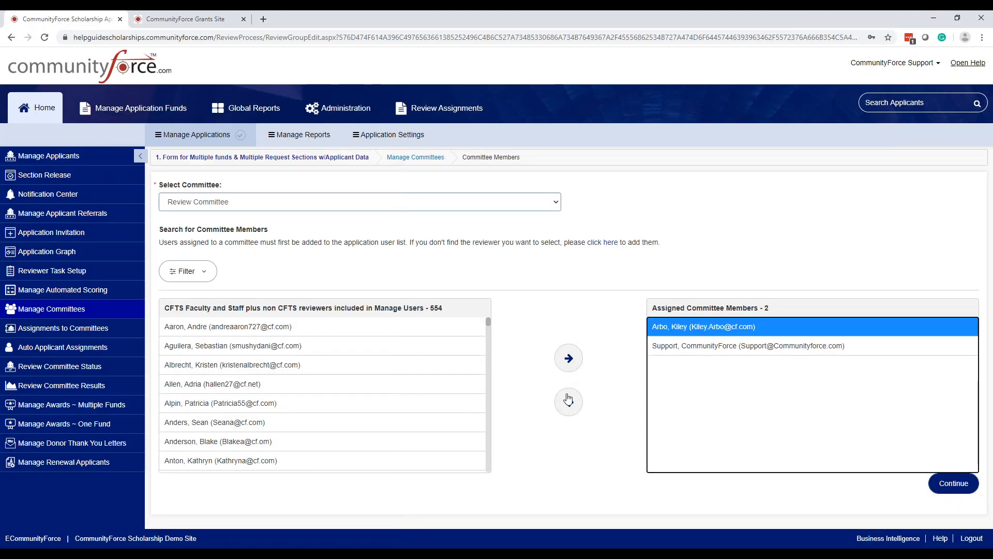
pyautogui.click(568, 399)
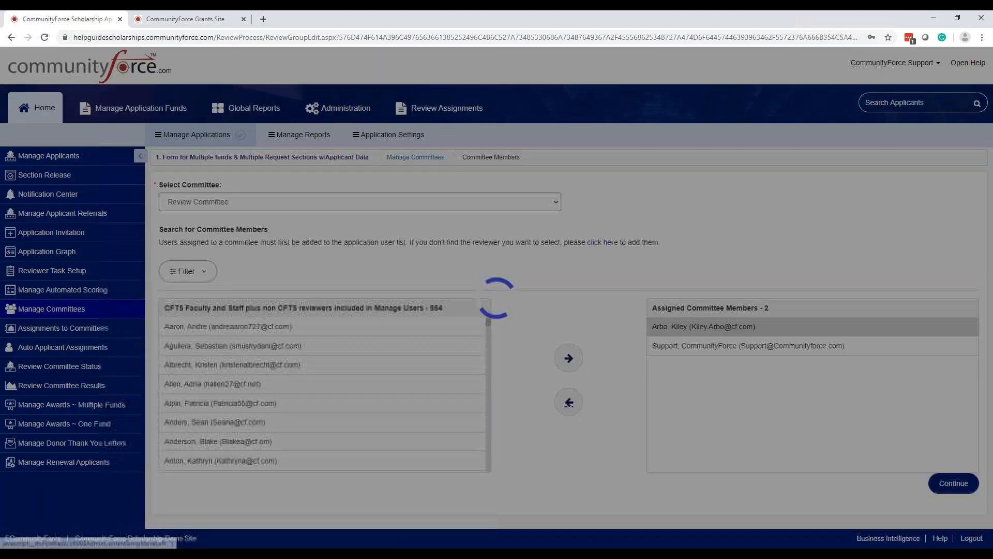
pyautogui.click(218, 347)
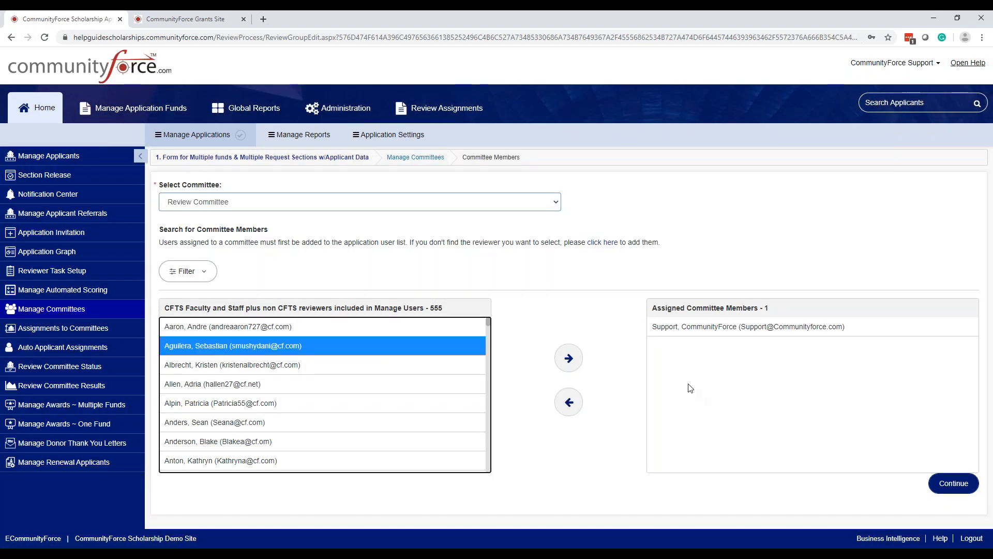
pyautogui.click(569, 358)
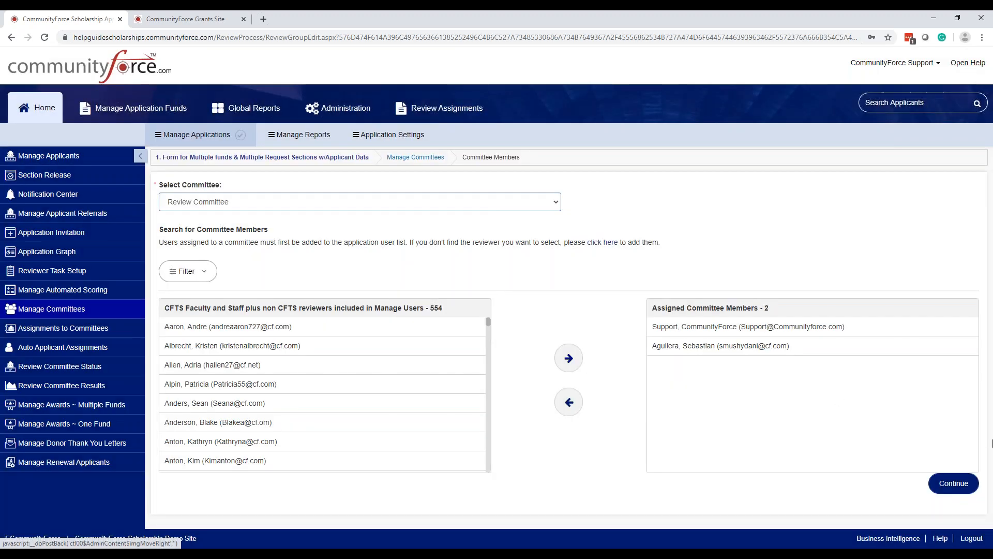
pyautogui.click(963, 483)
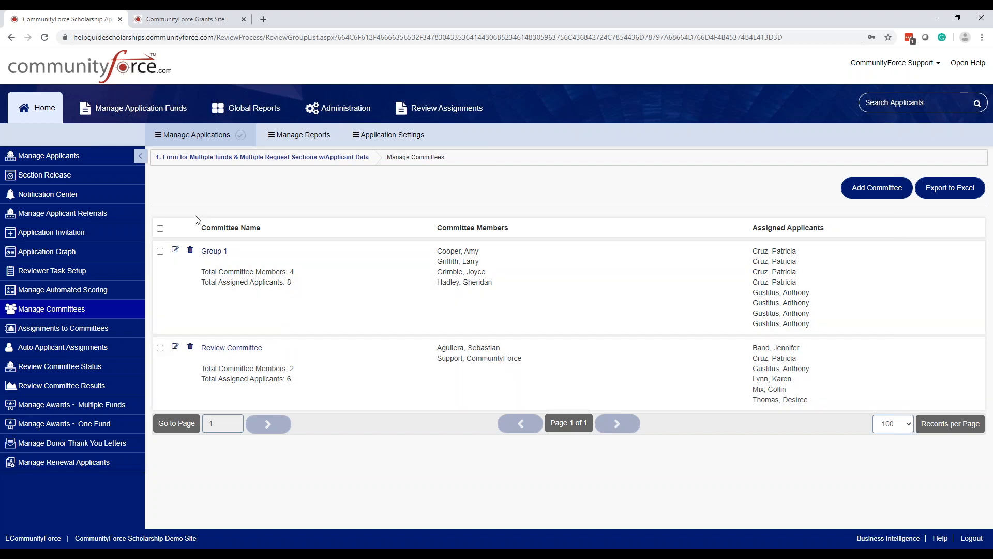
# Open the committee assignments page and display all applicants for Task 1 with the Review Committee chosen
pyautogui.click(96, 334)
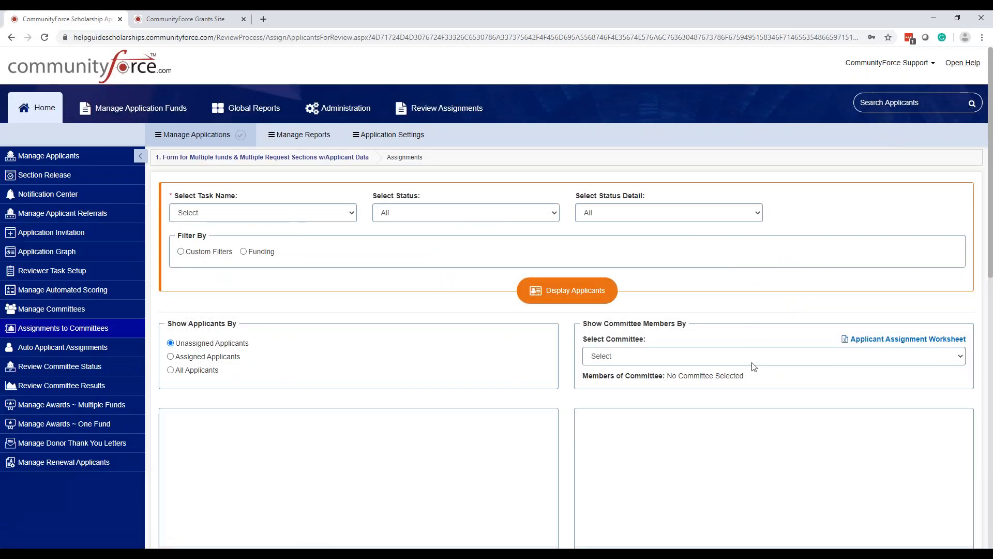
pyautogui.click(297, 217)
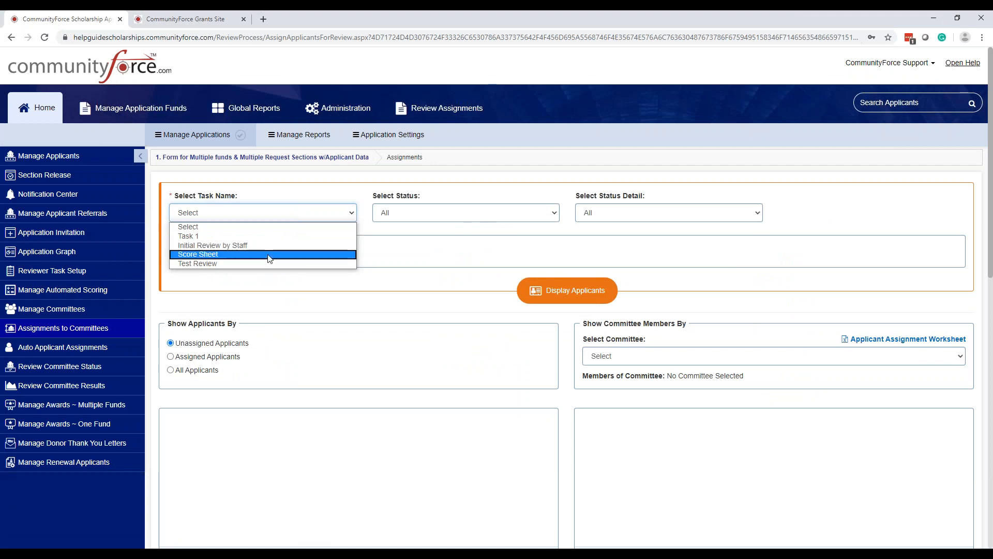
pyautogui.click(274, 237)
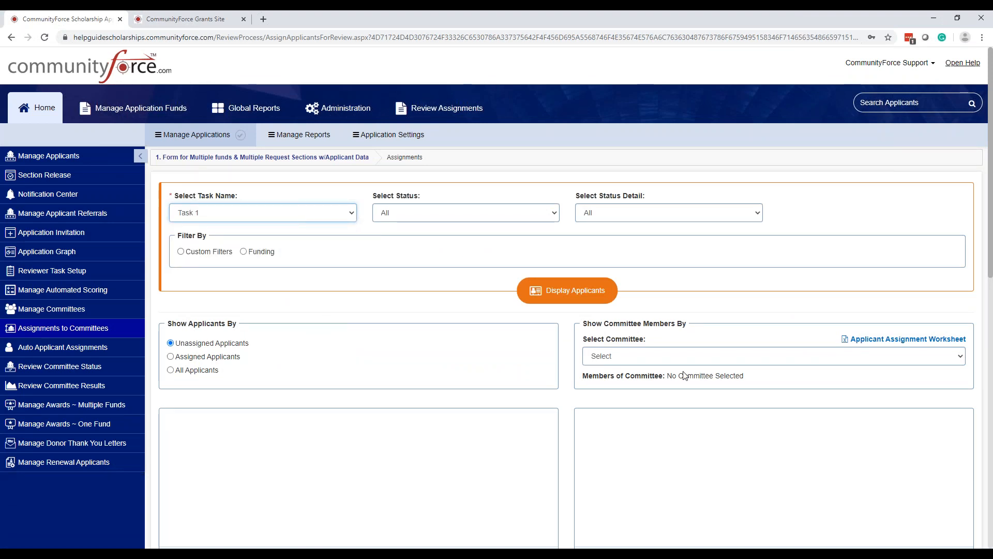
pyautogui.click(701, 361)
pyautogui.click(693, 390)
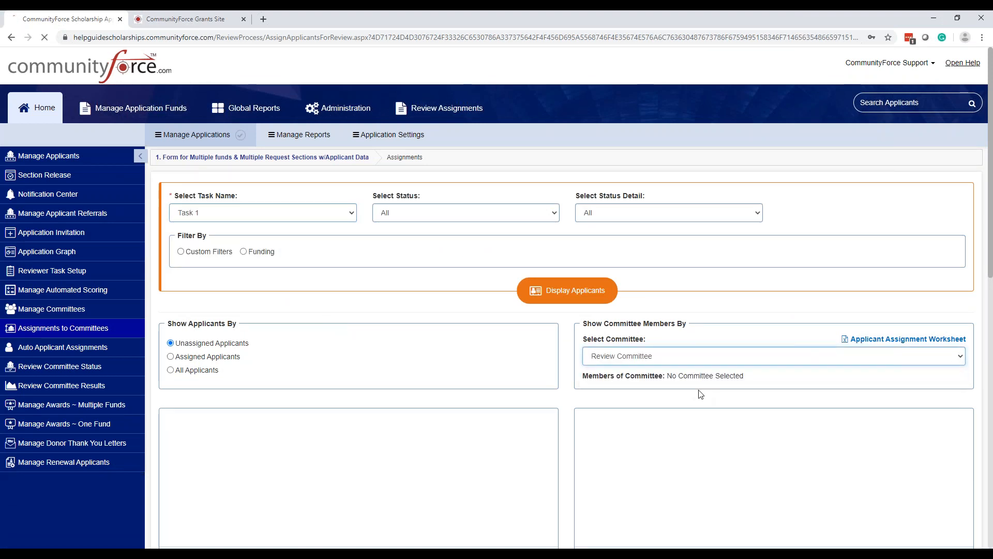
pyautogui.click(196, 371)
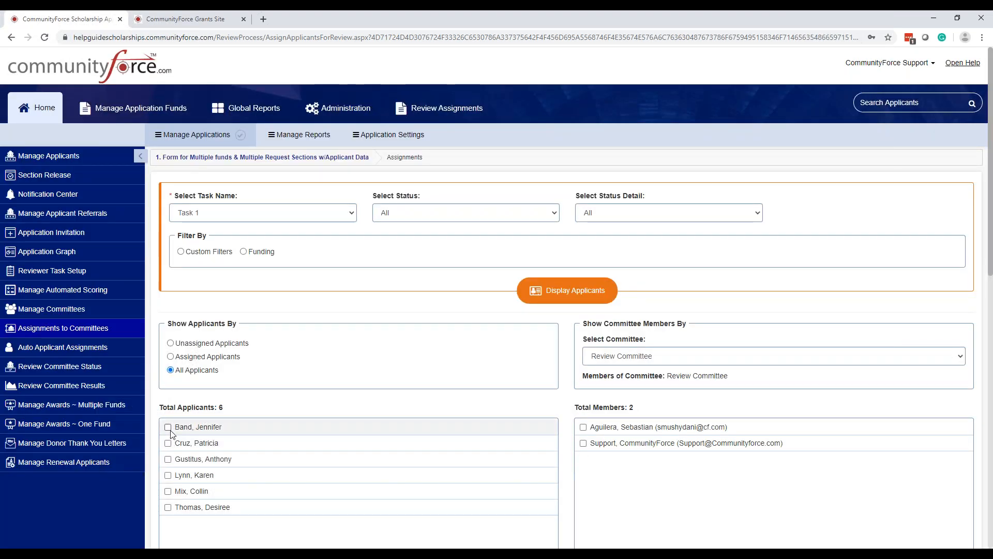
# Assign every listed applicant to the first Review Committee member and save the assignment
pyautogui.scroll(-2, 171, 435)
pyautogui.click(202, 466)
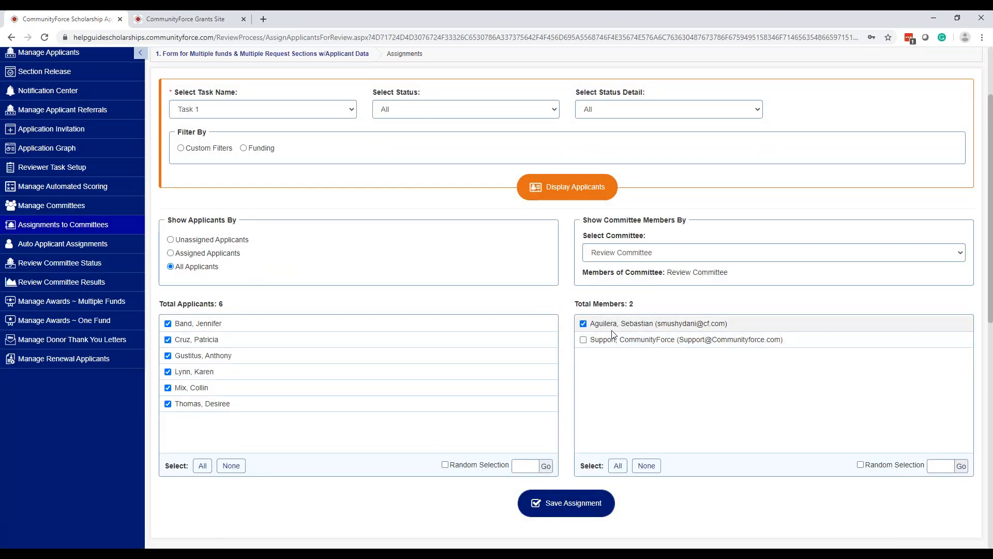
pyautogui.press('ctrl')
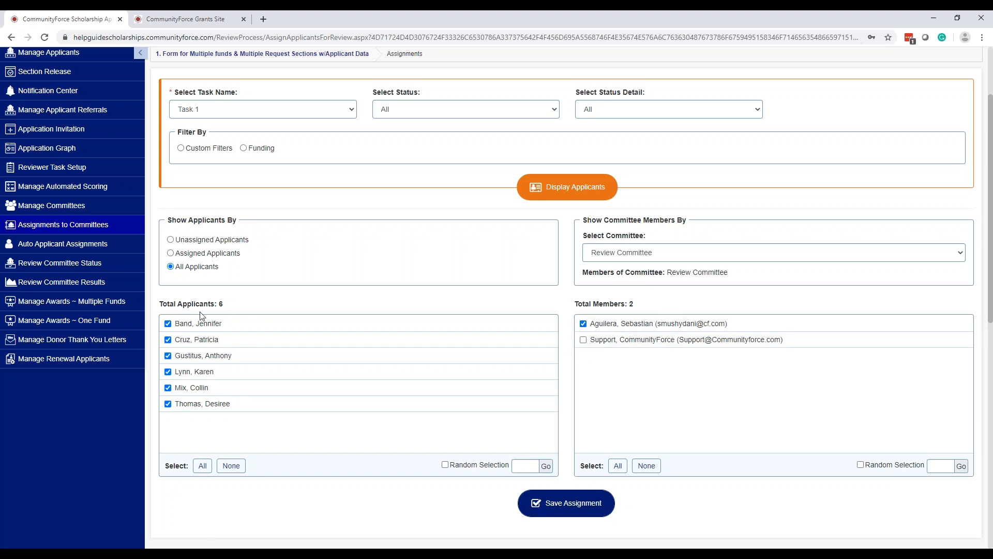
pyautogui.press('ctrl')
pyautogui.scroll(-2, 632, 450)
pyautogui.click(576, 399)
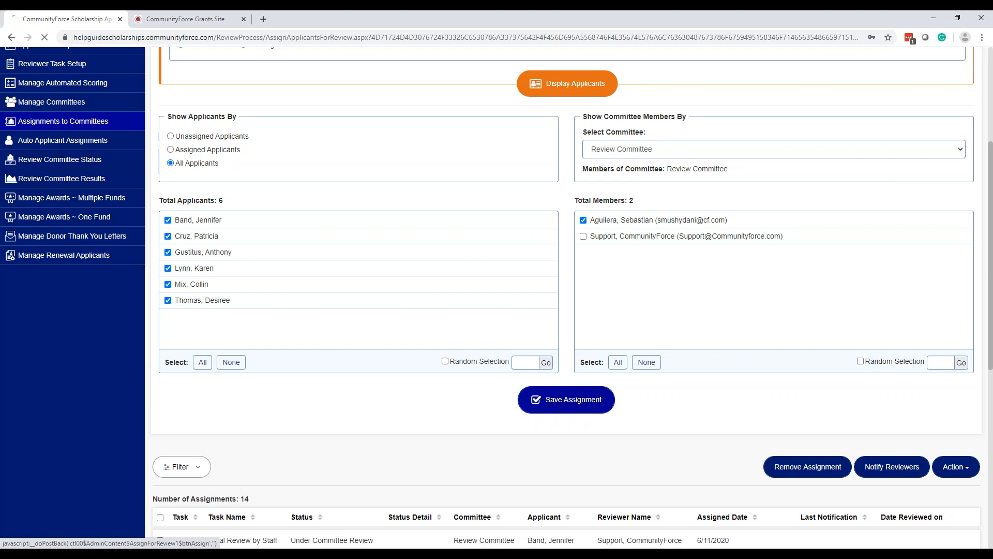
# Filter the assignment list by the Review Committee and its newly added first reviewer, and examine the matching assignments
pyautogui.scroll(-8, 585, 382)
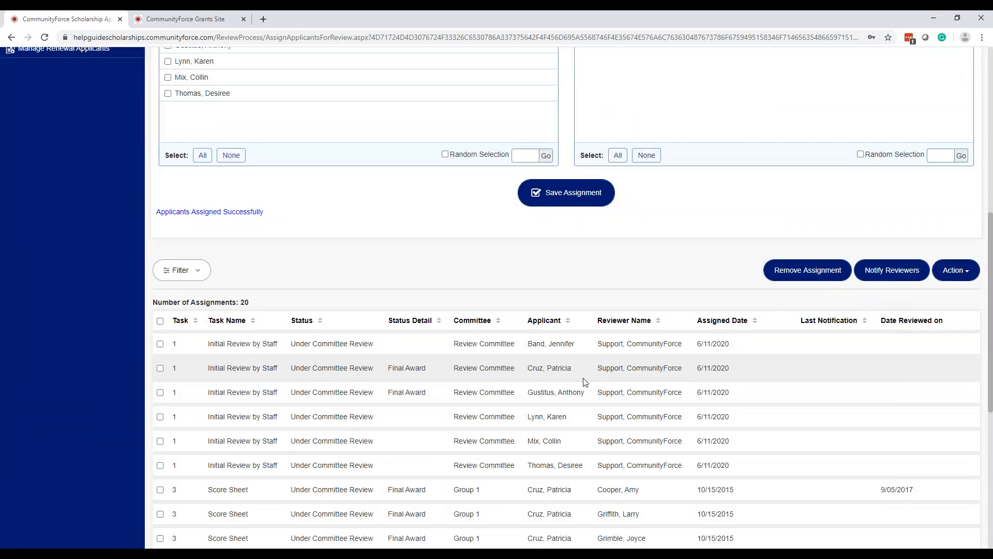
pyautogui.scroll(-1, 585, 381)
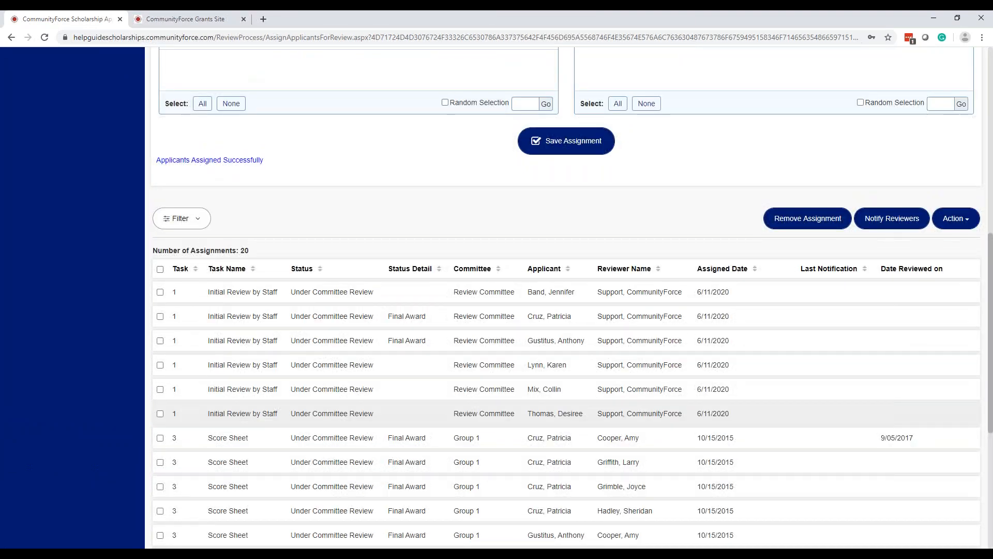
pyautogui.scroll(3, 640, 406)
pyautogui.click(178, 373)
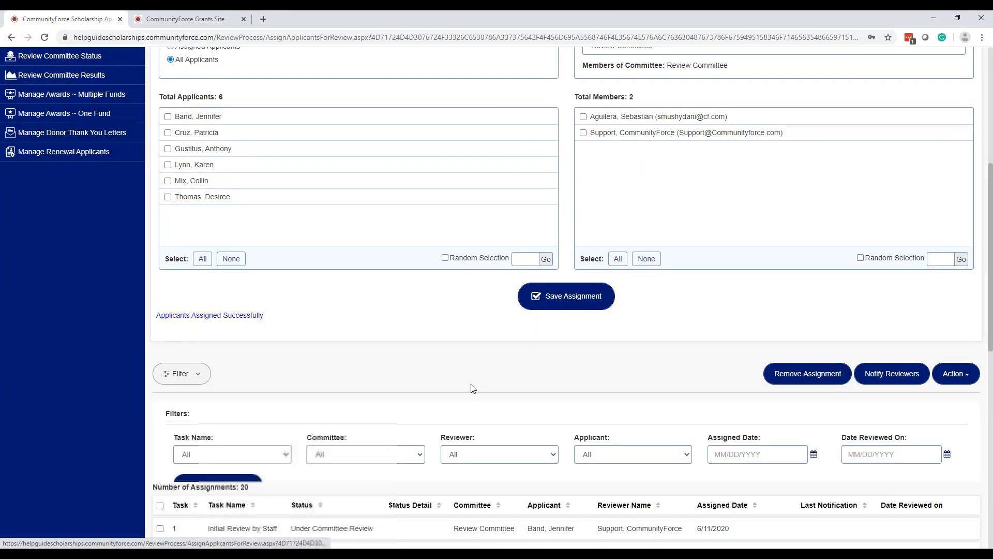
pyautogui.click(461, 457)
pyautogui.click(389, 457)
pyautogui.click(388, 487)
pyautogui.click(472, 459)
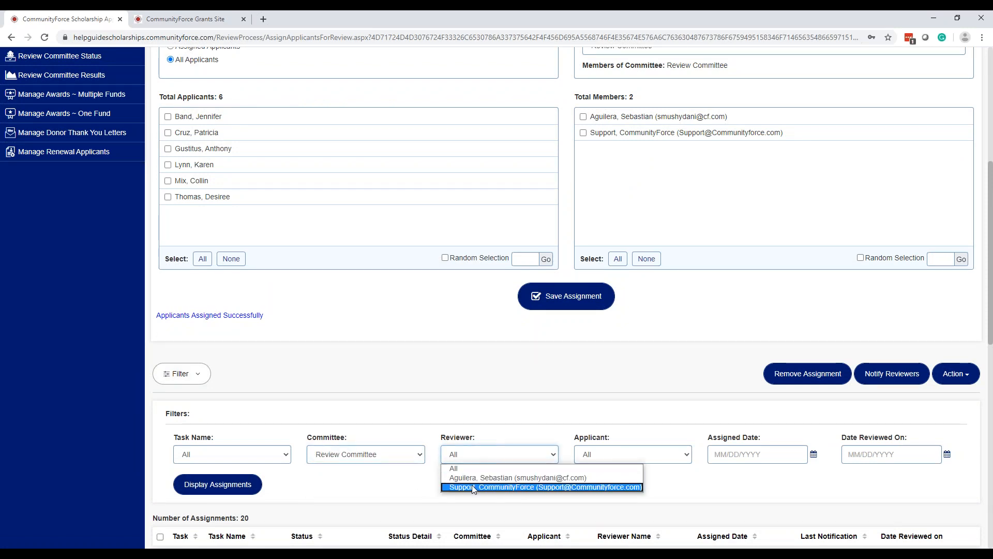
pyautogui.click(475, 478)
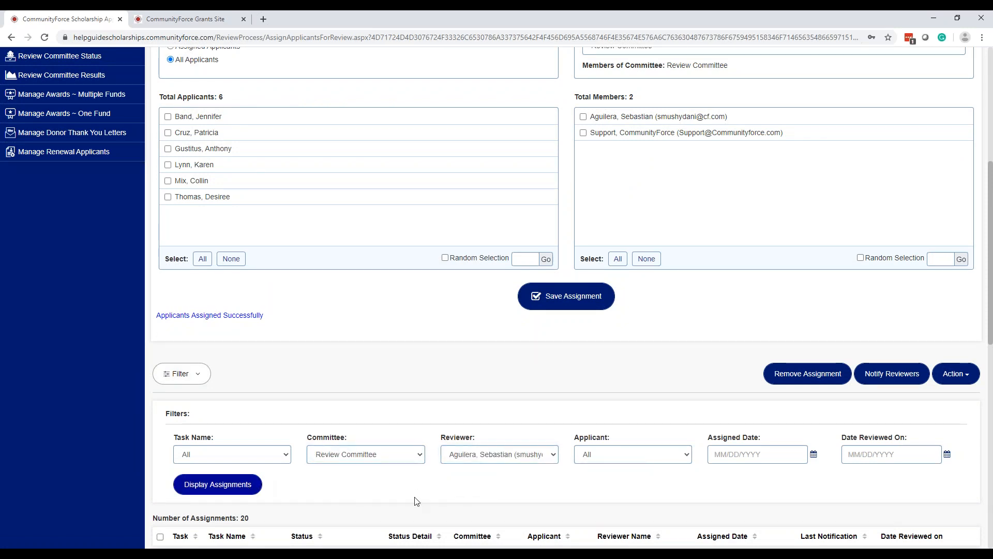
pyautogui.click(217, 484)
pyautogui.scroll(-2, 730, 438)
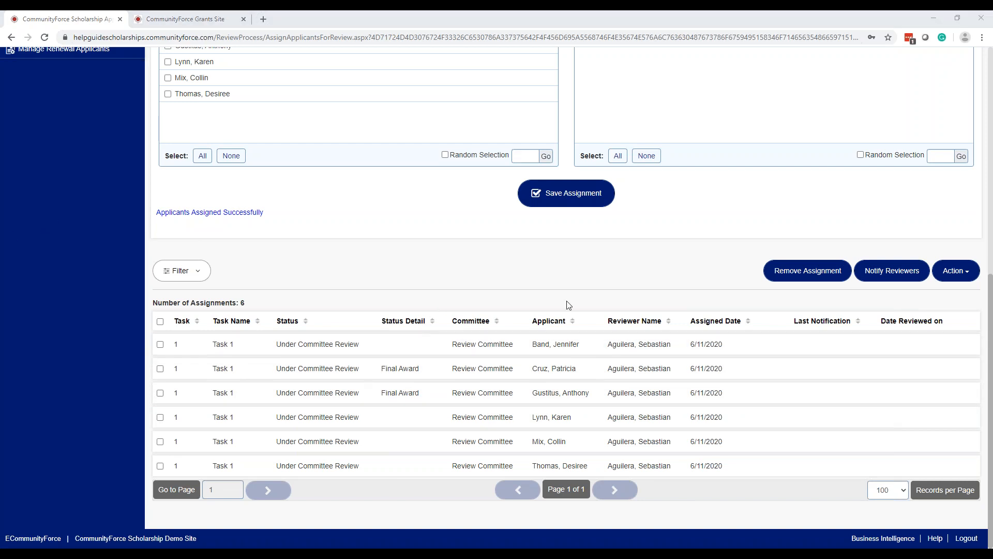
pyautogui.scroll(7, 569, 305)
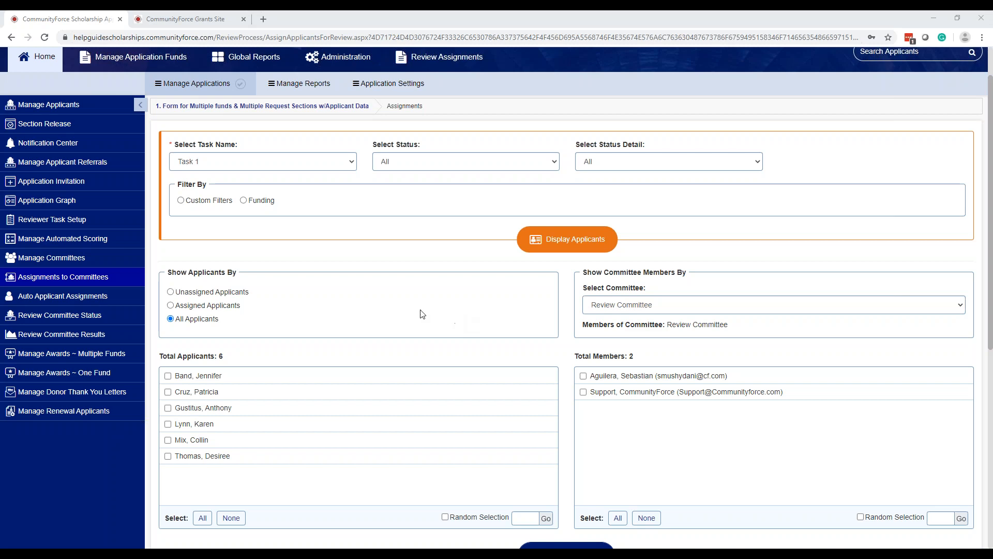
pyautogui.click(103, 338)
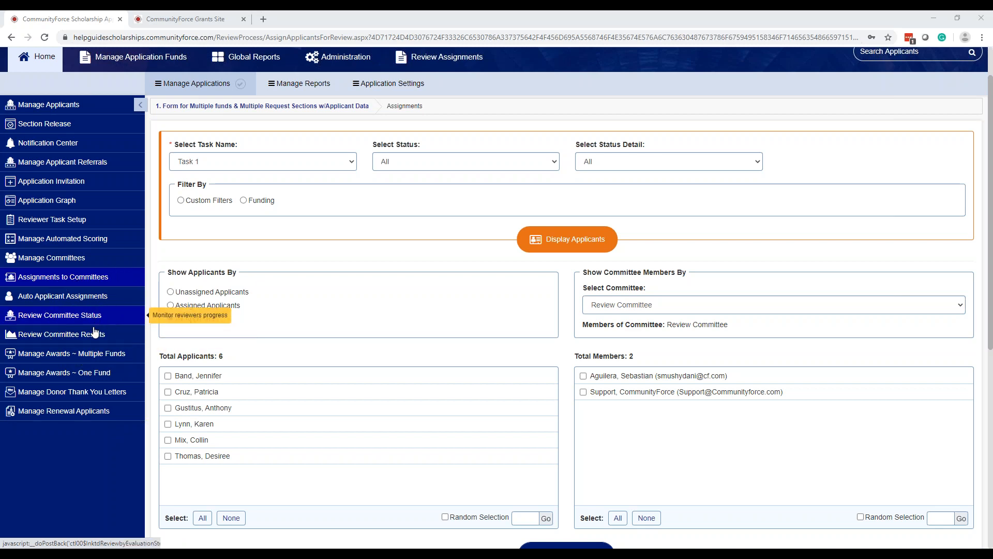
pyautogui.click(93, 335)
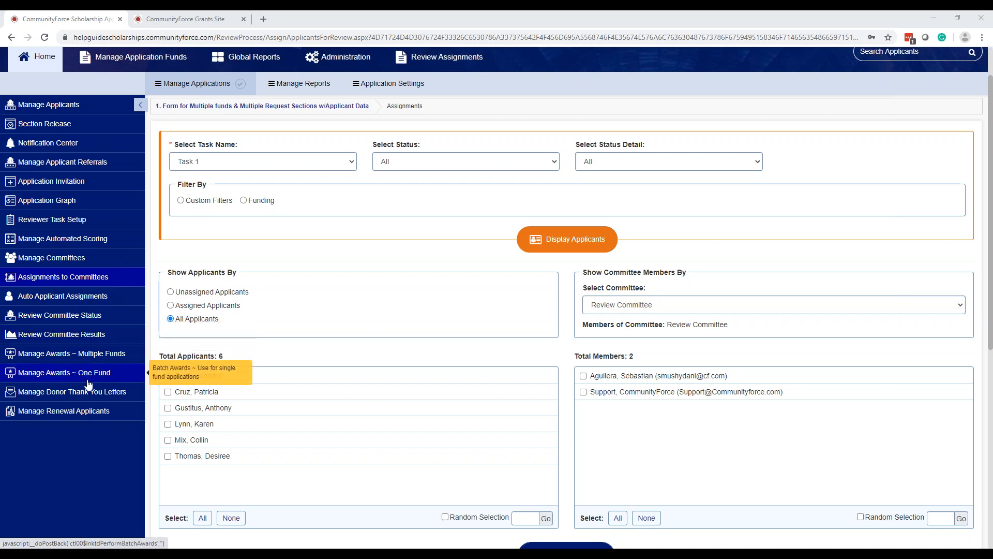
pyautogui.click(82, 242)
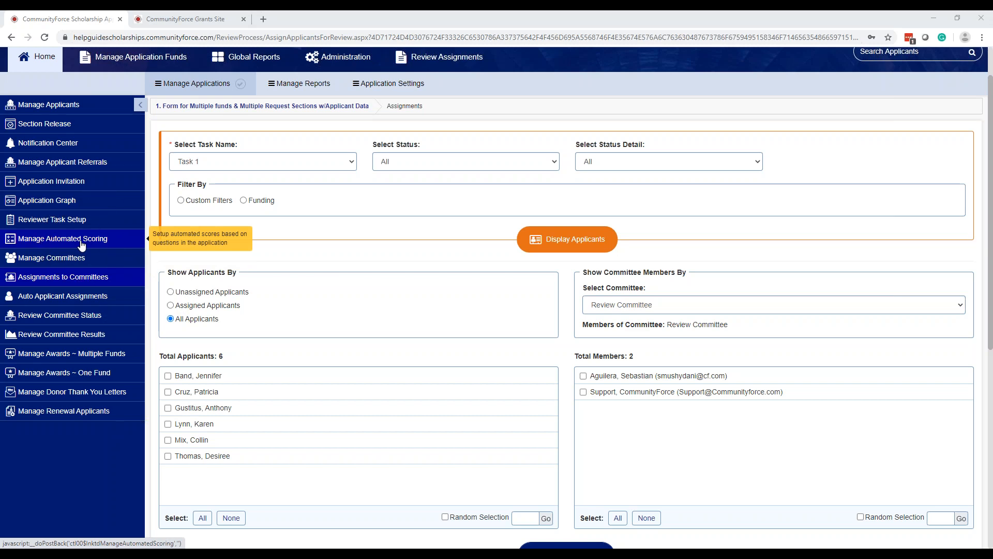